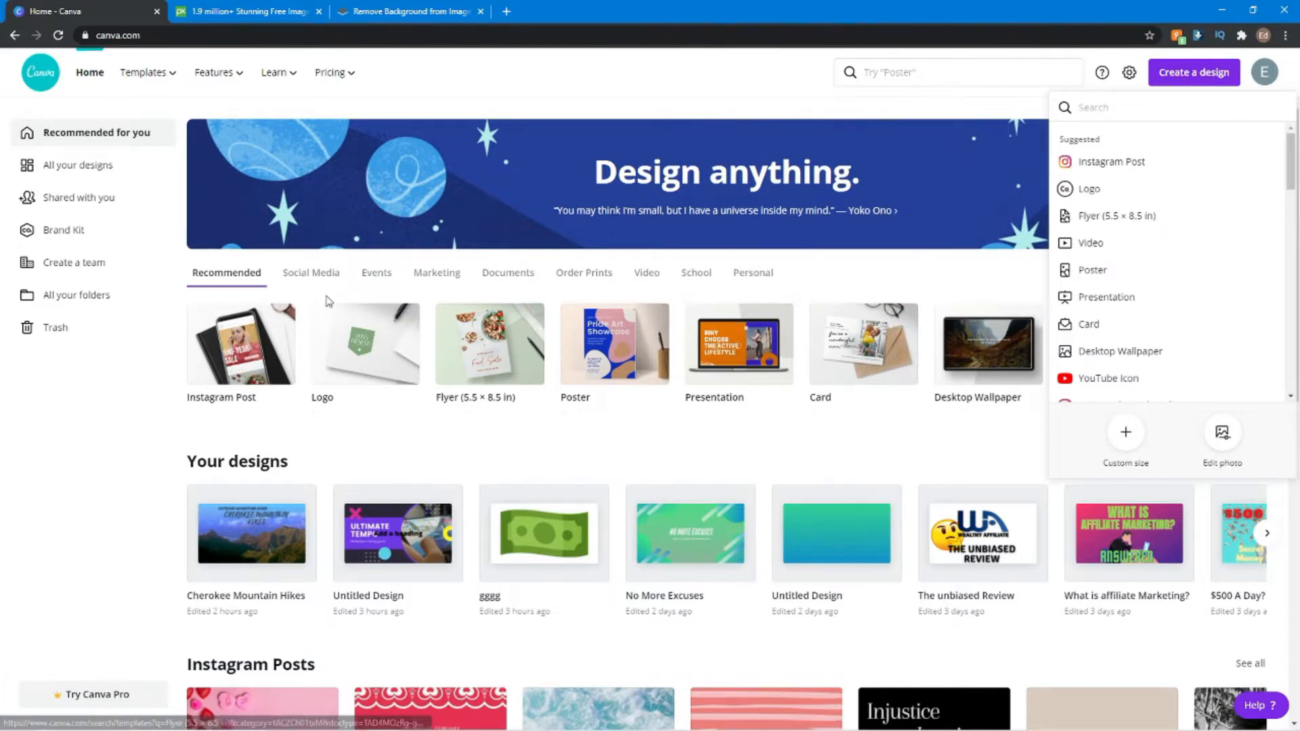
- Look through the design types offered in the Social Media, Events, Marketing and Documents categories
left_click(289, 273)
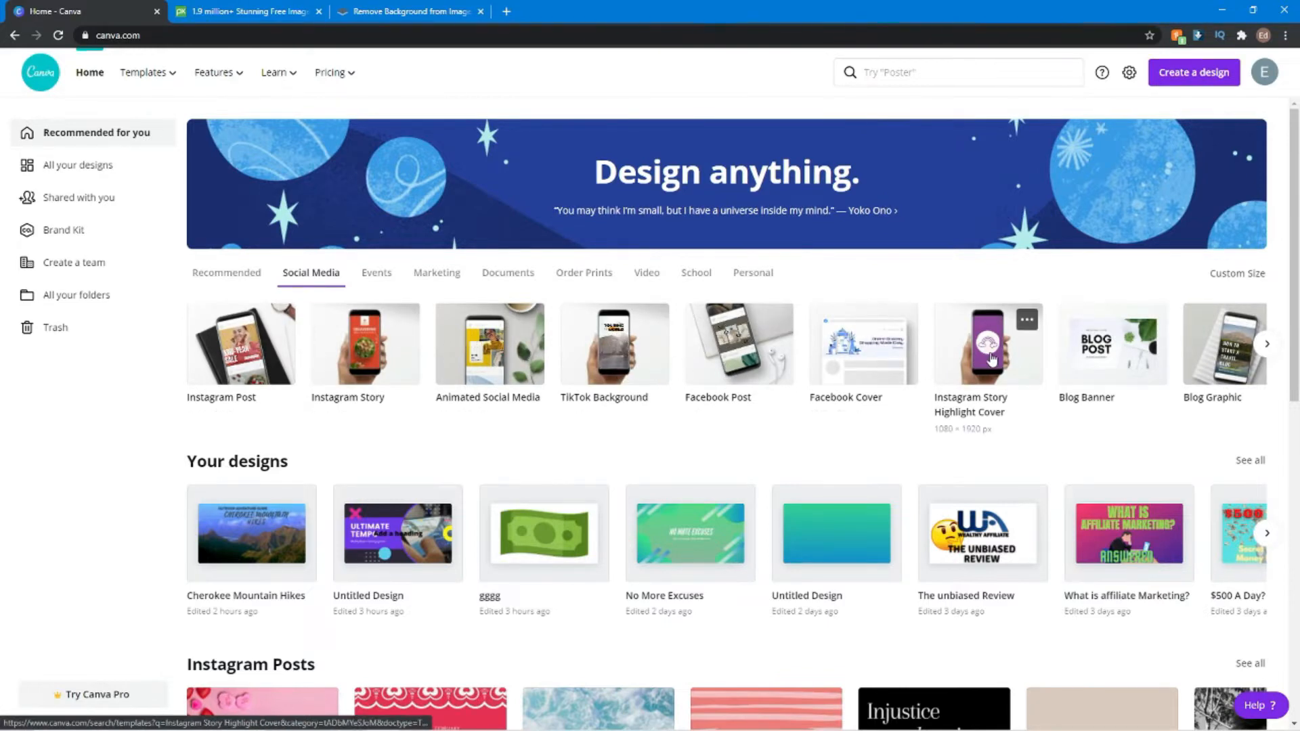
left_click(374, 277)
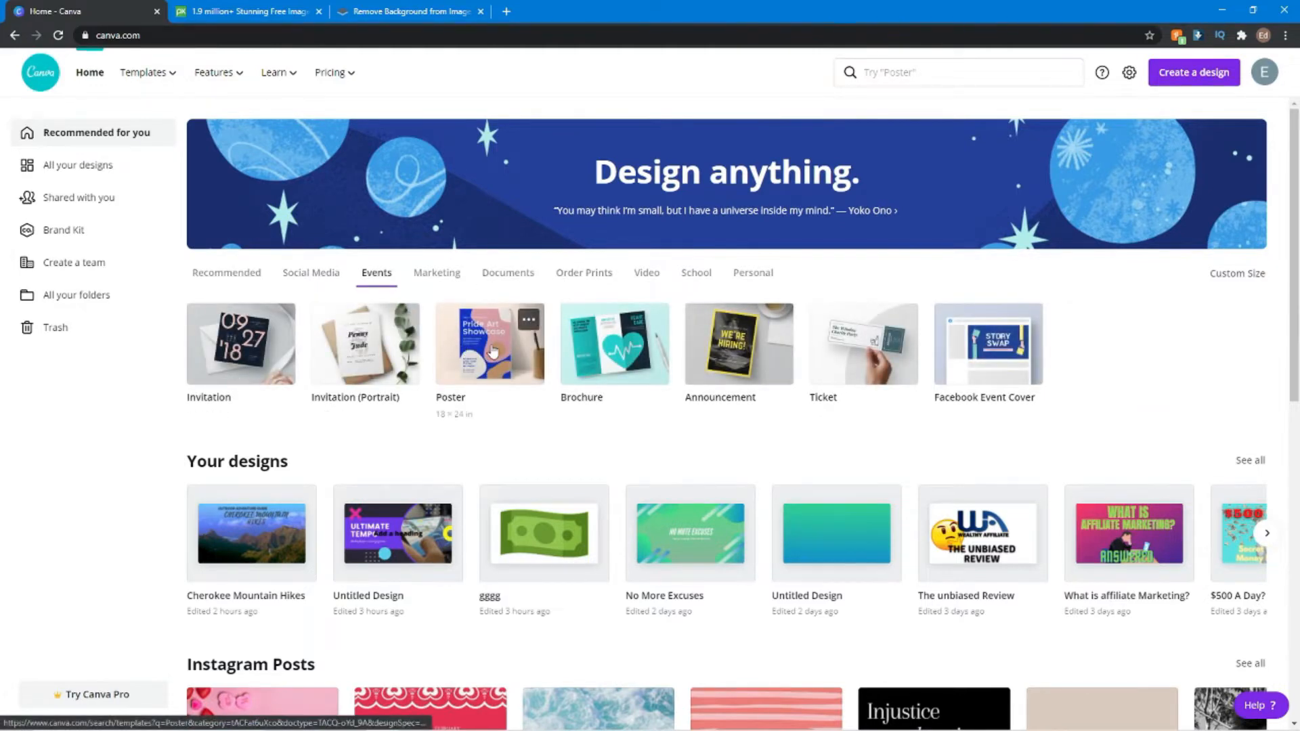
left_click(432, 272)
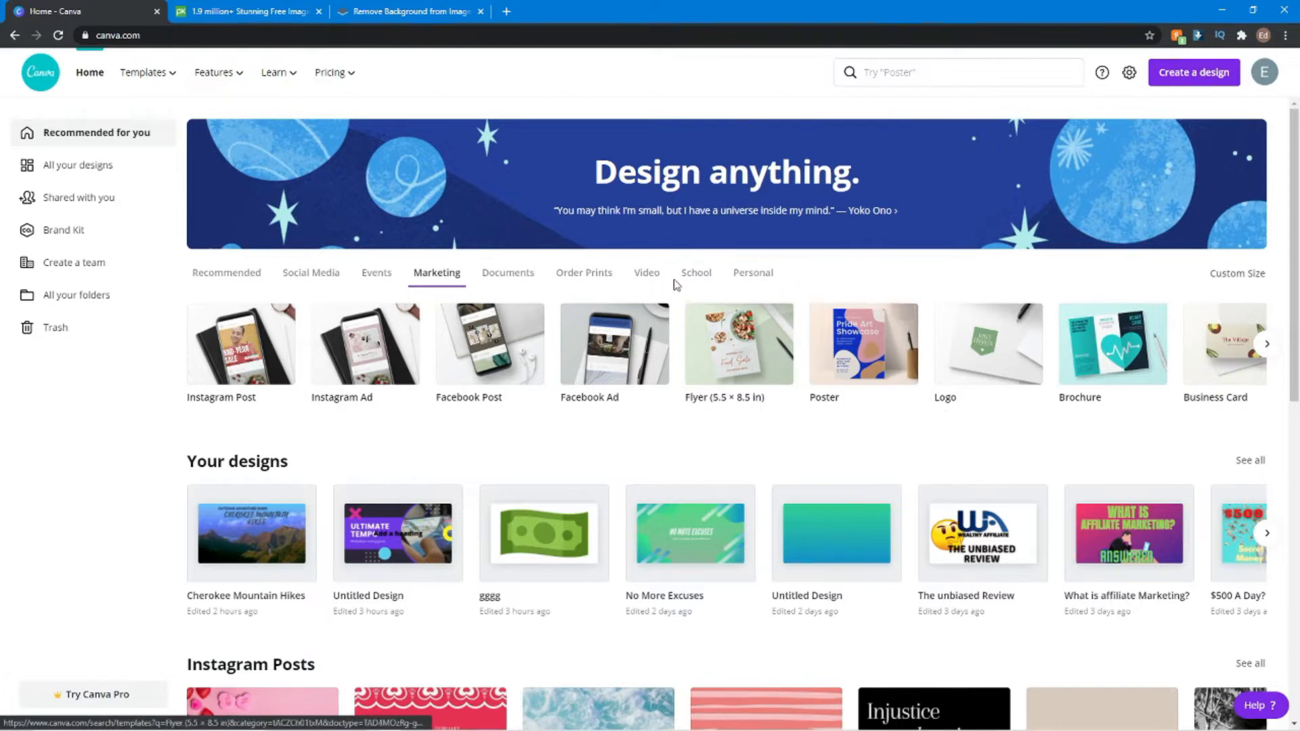
left_click(525, 274)
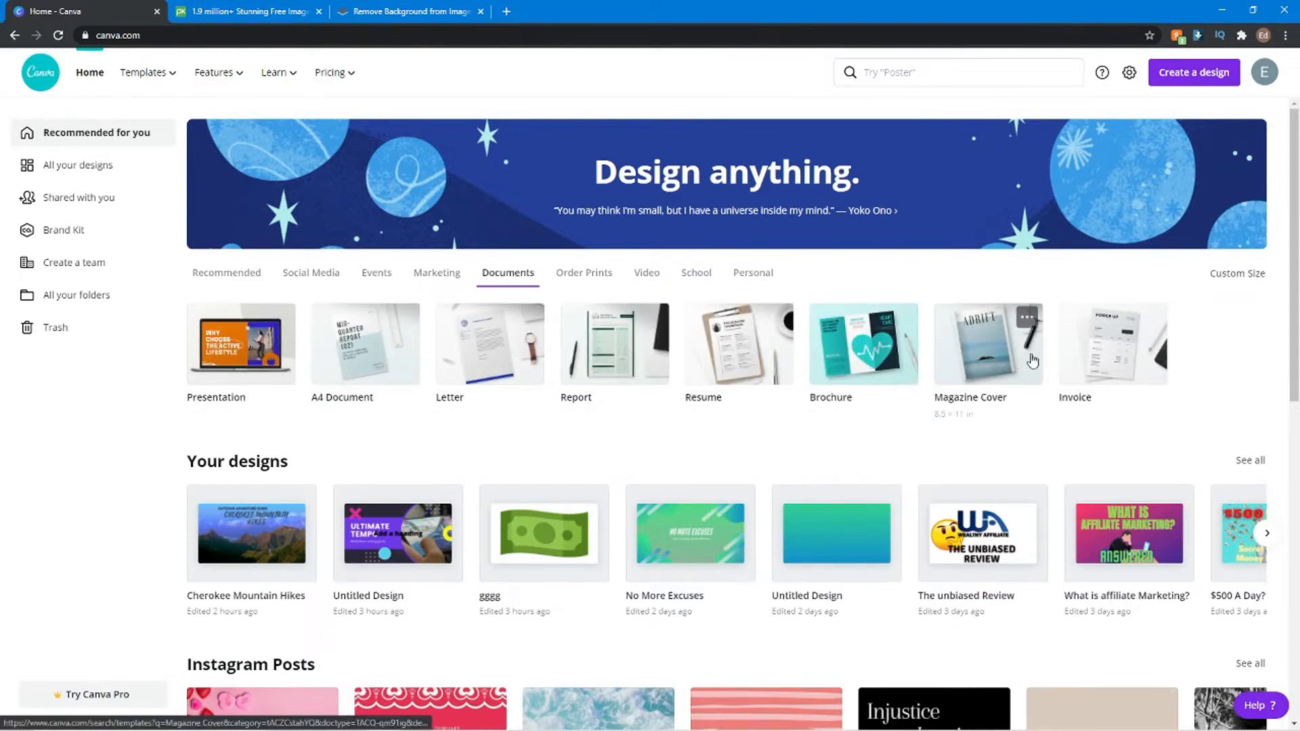
- Browse the full list of suggested design types available for creating a new design
left_click(1182, 79)
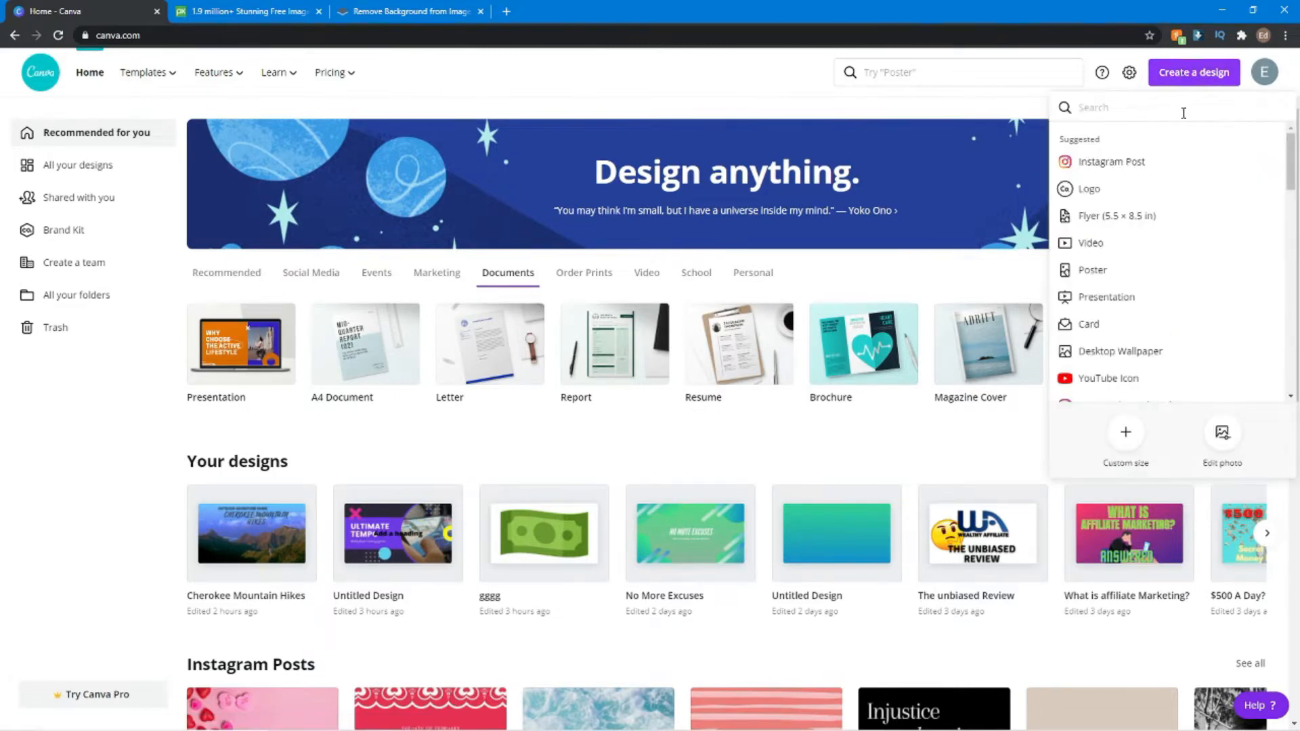
scroll(1189, 161, "down", 6)
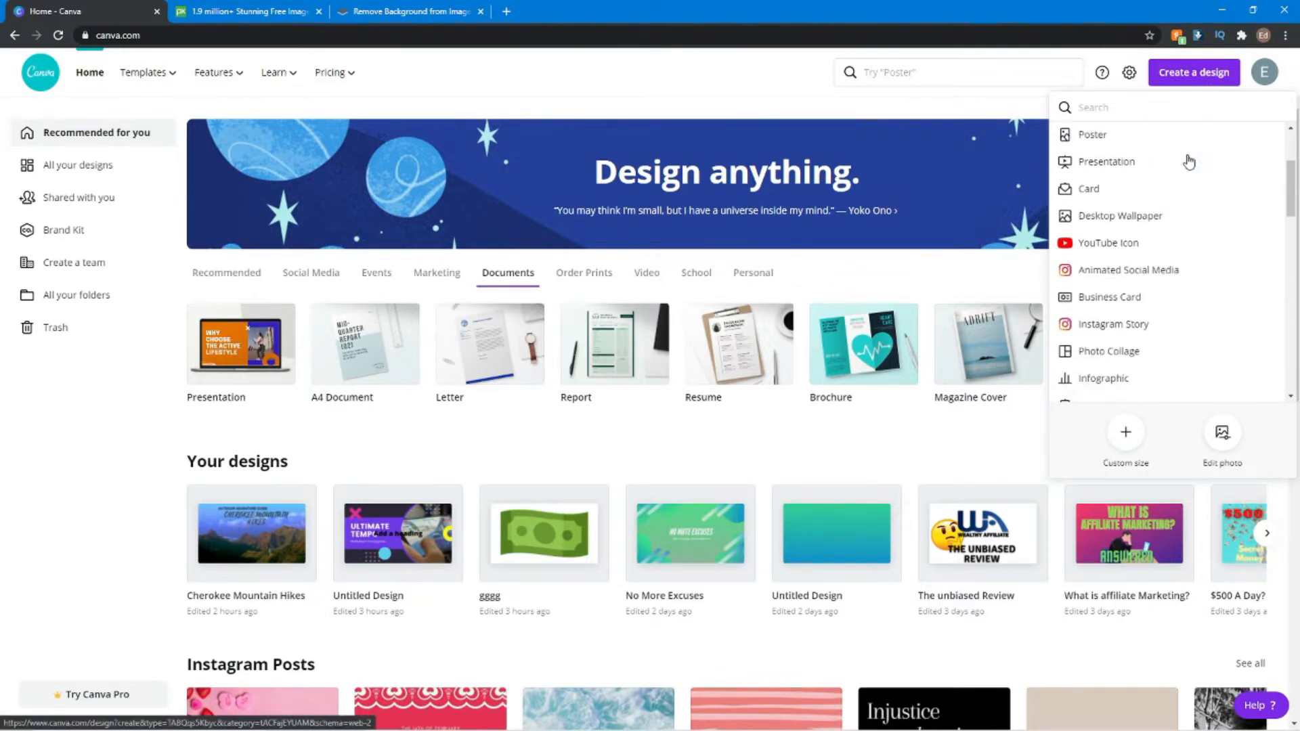
scroll(1189, 161, "down", 10)
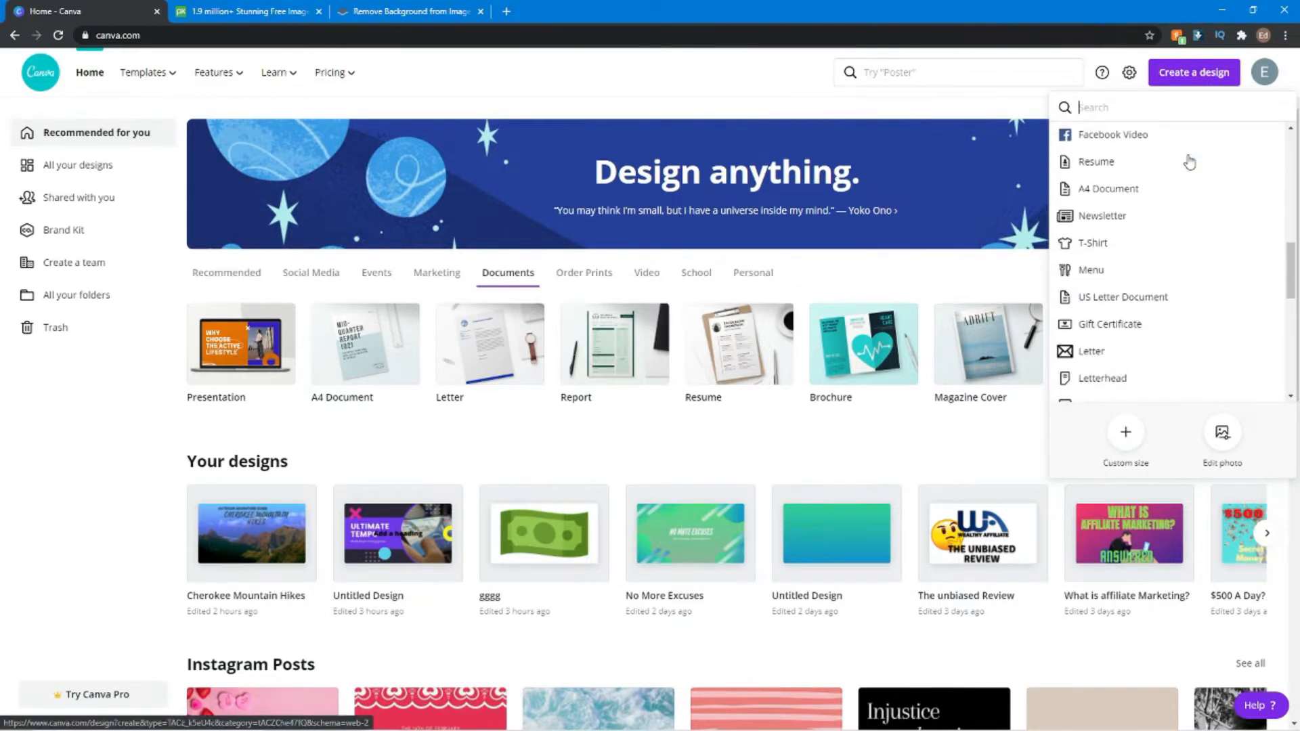
scroll(1189, 256, "down", 3)
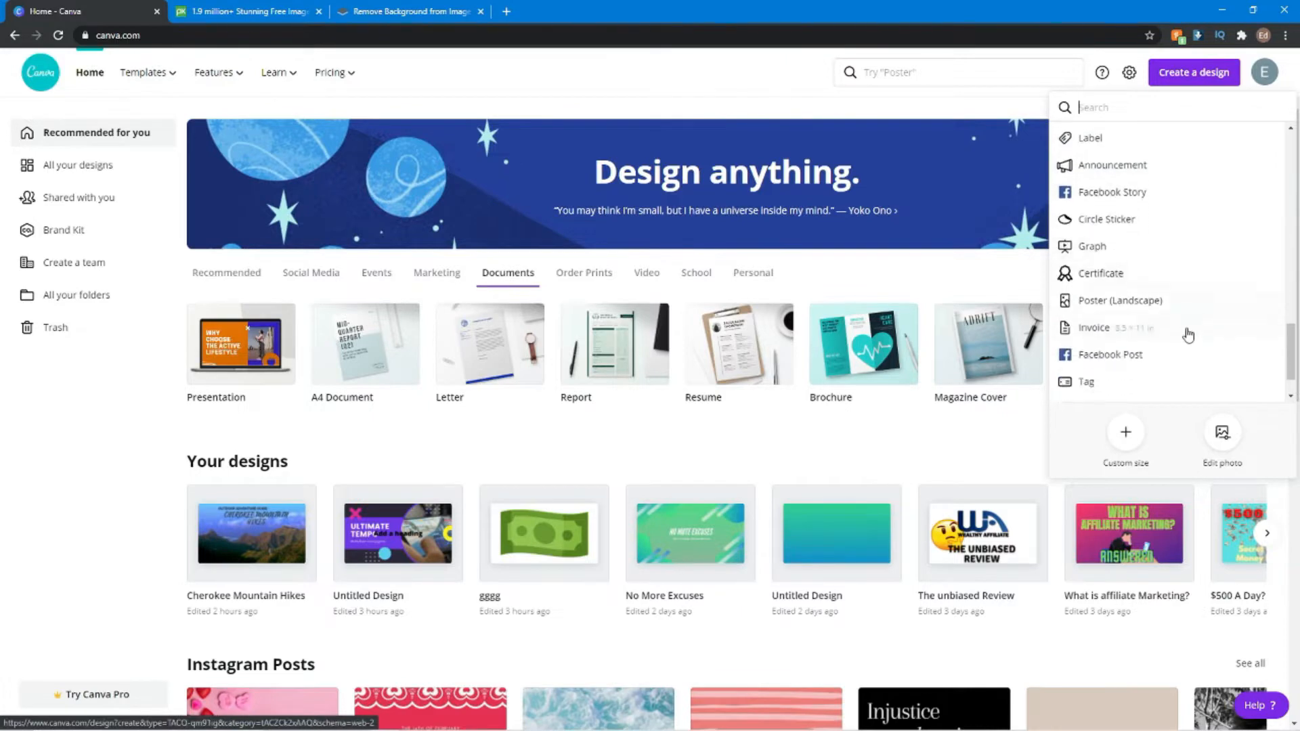
scroll(1186, 337, "up", 15)
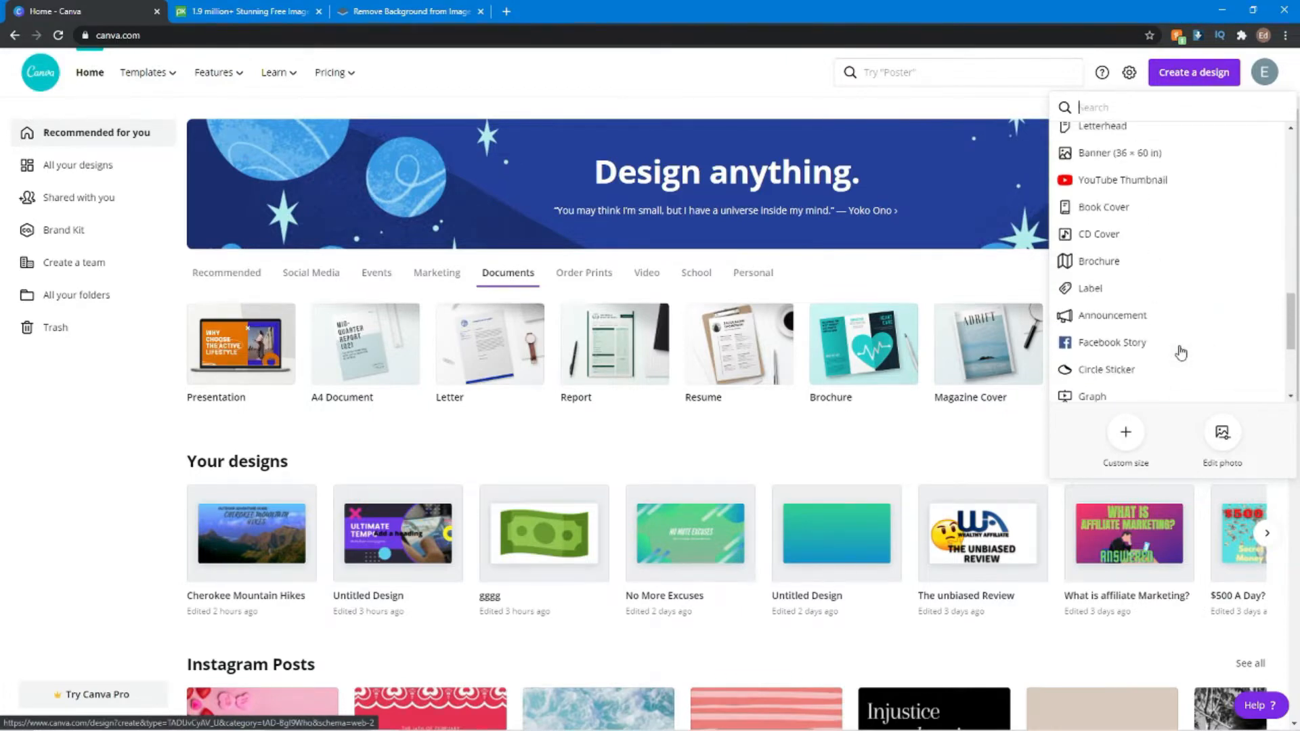
scroll(1182, 338, "up", 5)
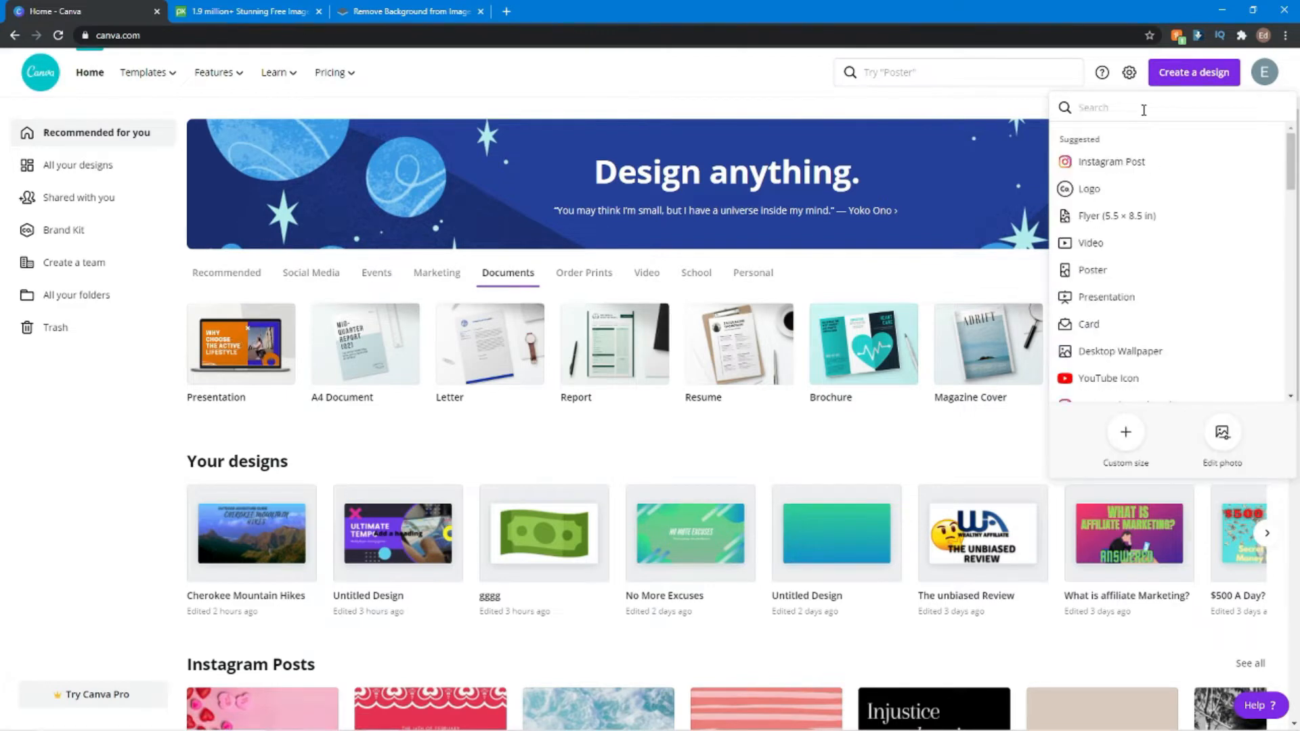
type("you tub")
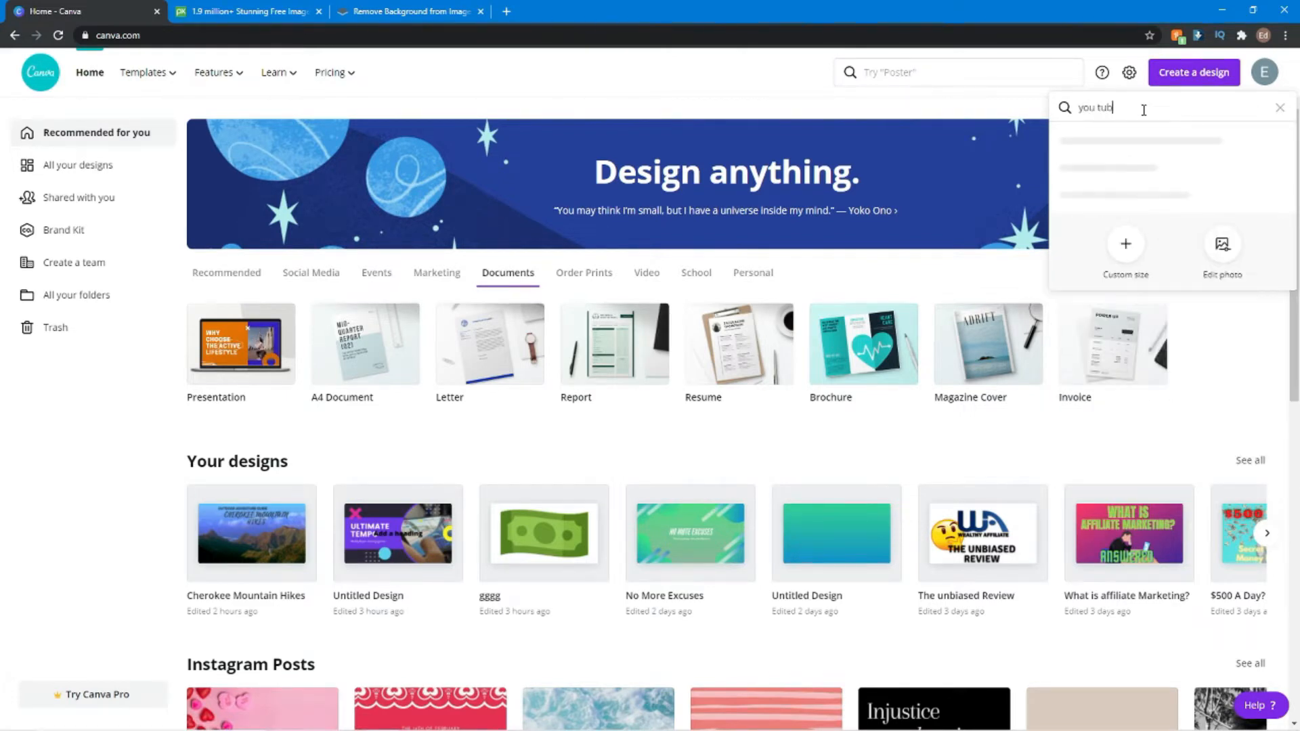
type("e thu")
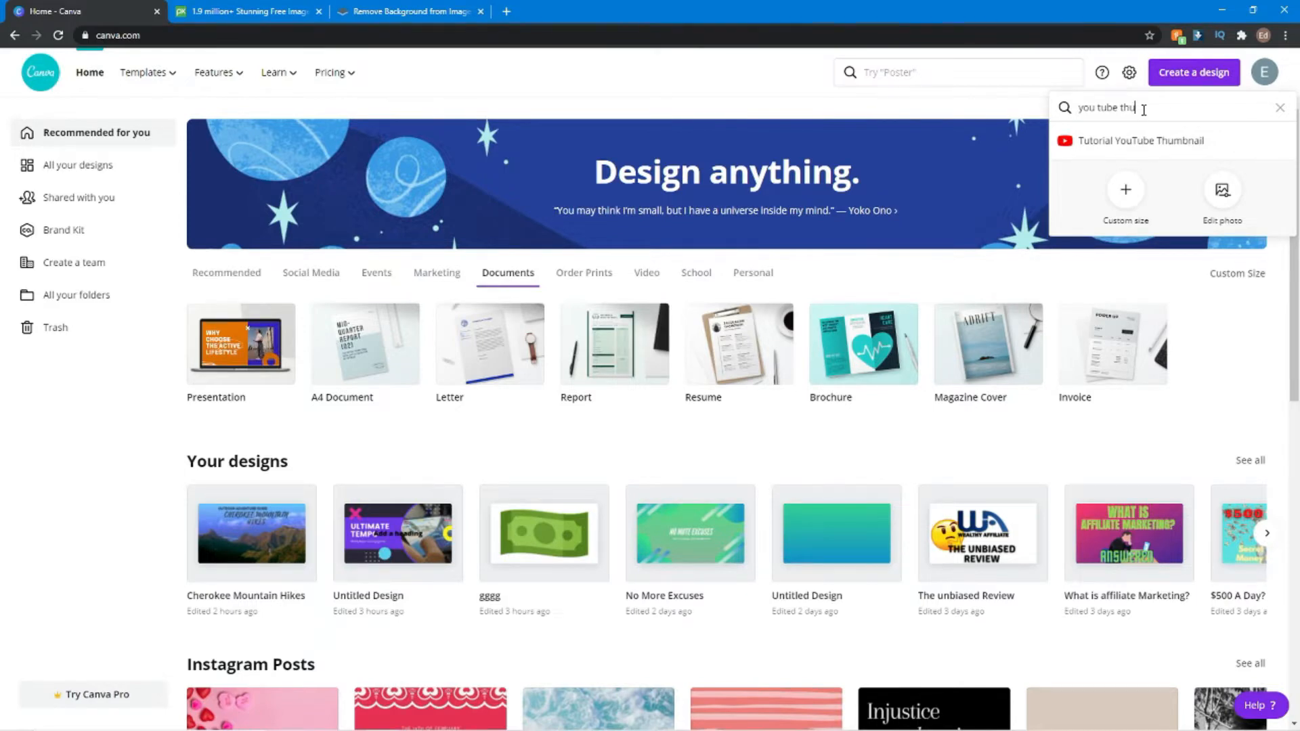
key("BackSpace")
key("BackSpace")
key("BackSpace")
key("BackSpace")
key("BackSpace")
key("BackSpace")
key("BackSpace")
key("BackSpace")
key("BackSpace")
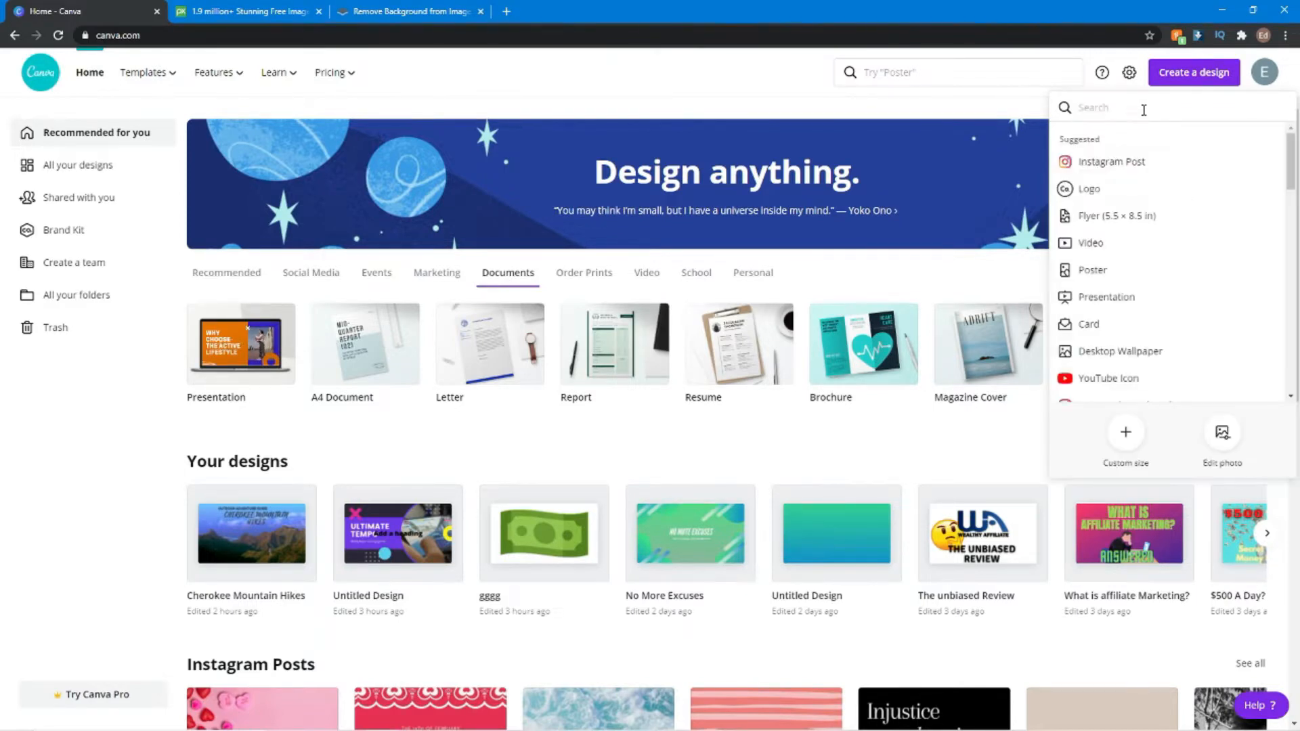
- Search the design types for "thumb" to open a blank YouTube Thumbnail design, and close it again
type("thumb")
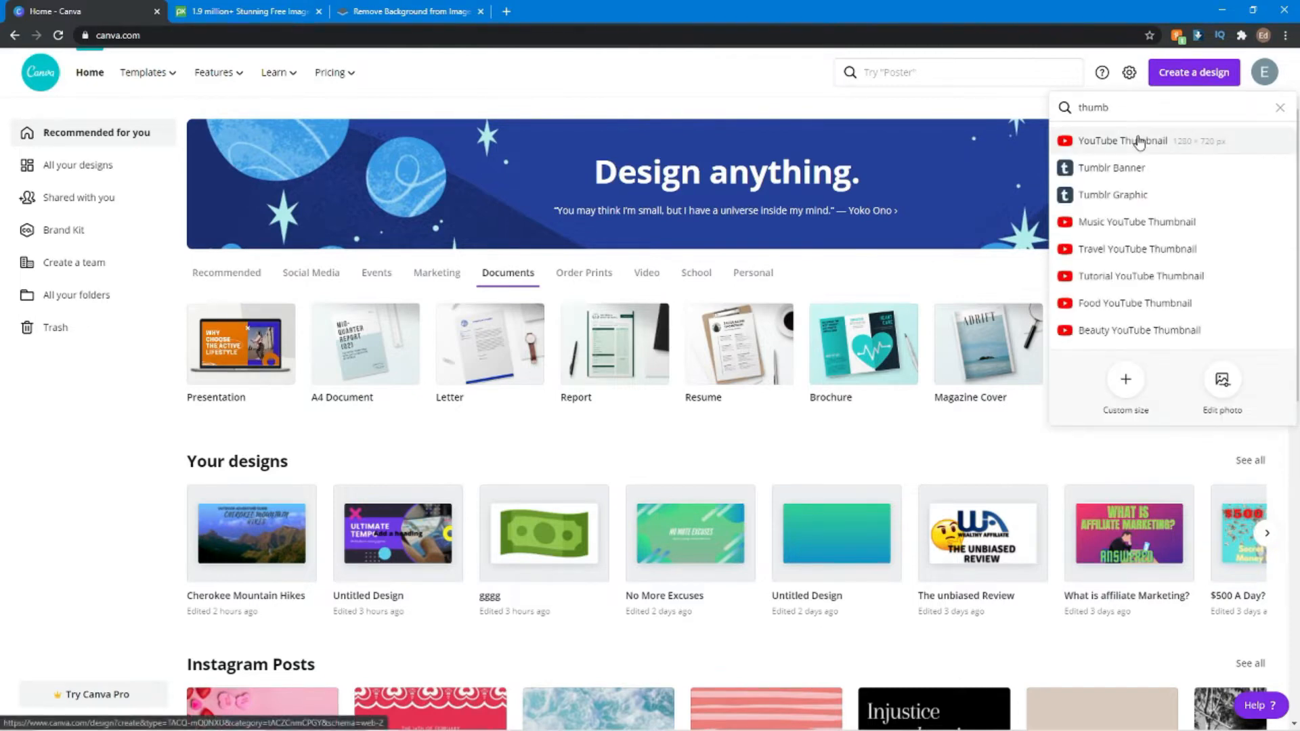
left_click(1140, 137)
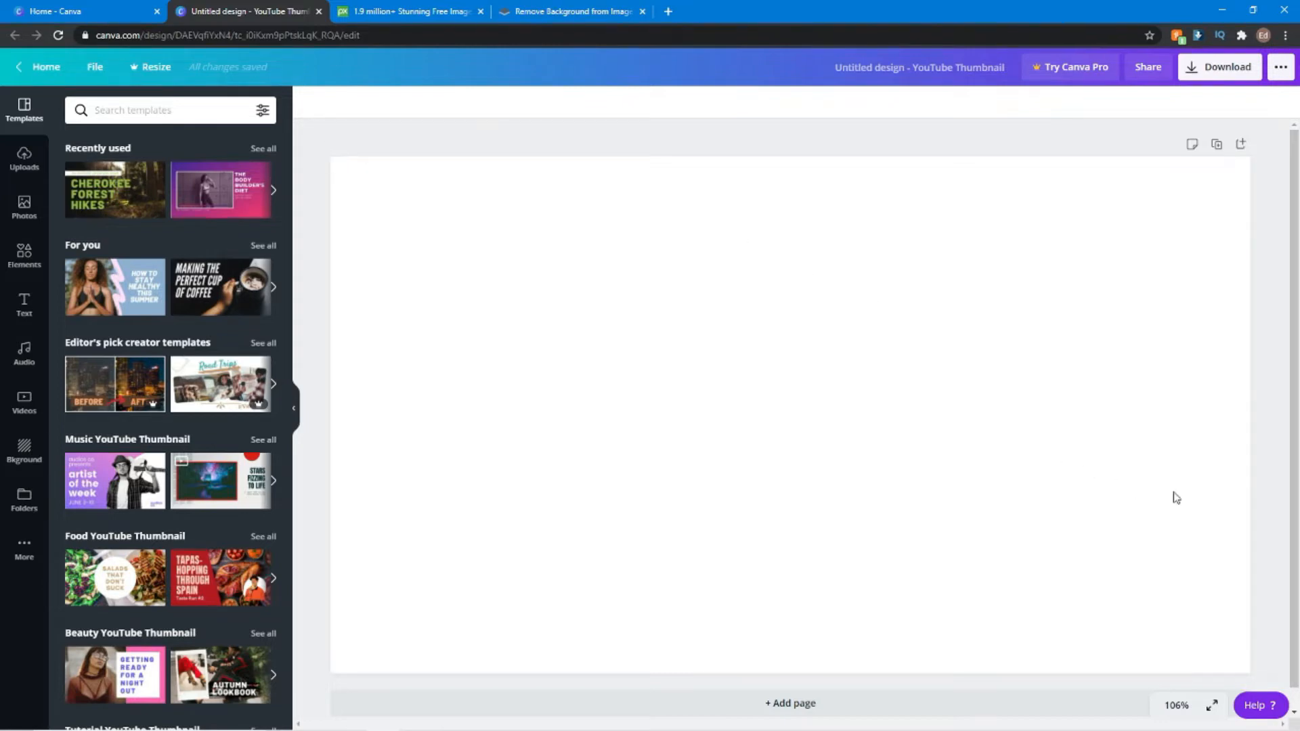
left_click(319, 11)
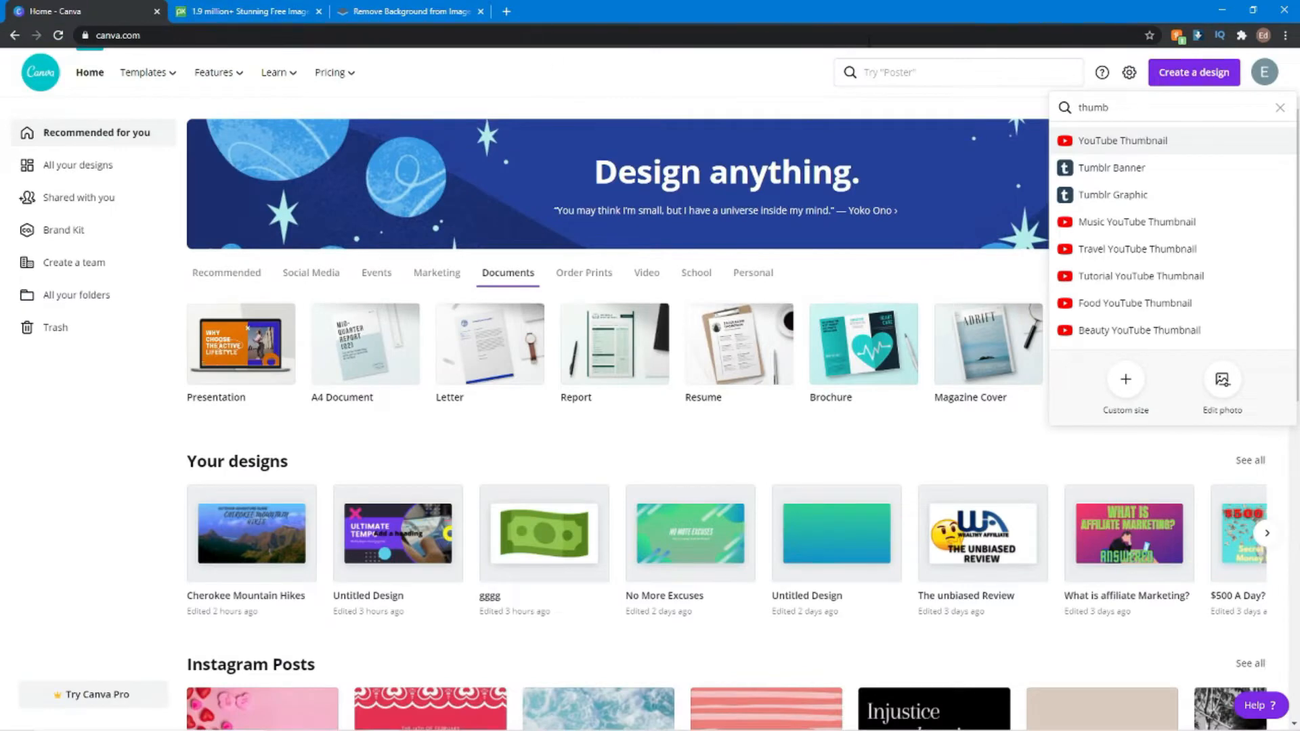
left_click(1279, 108)
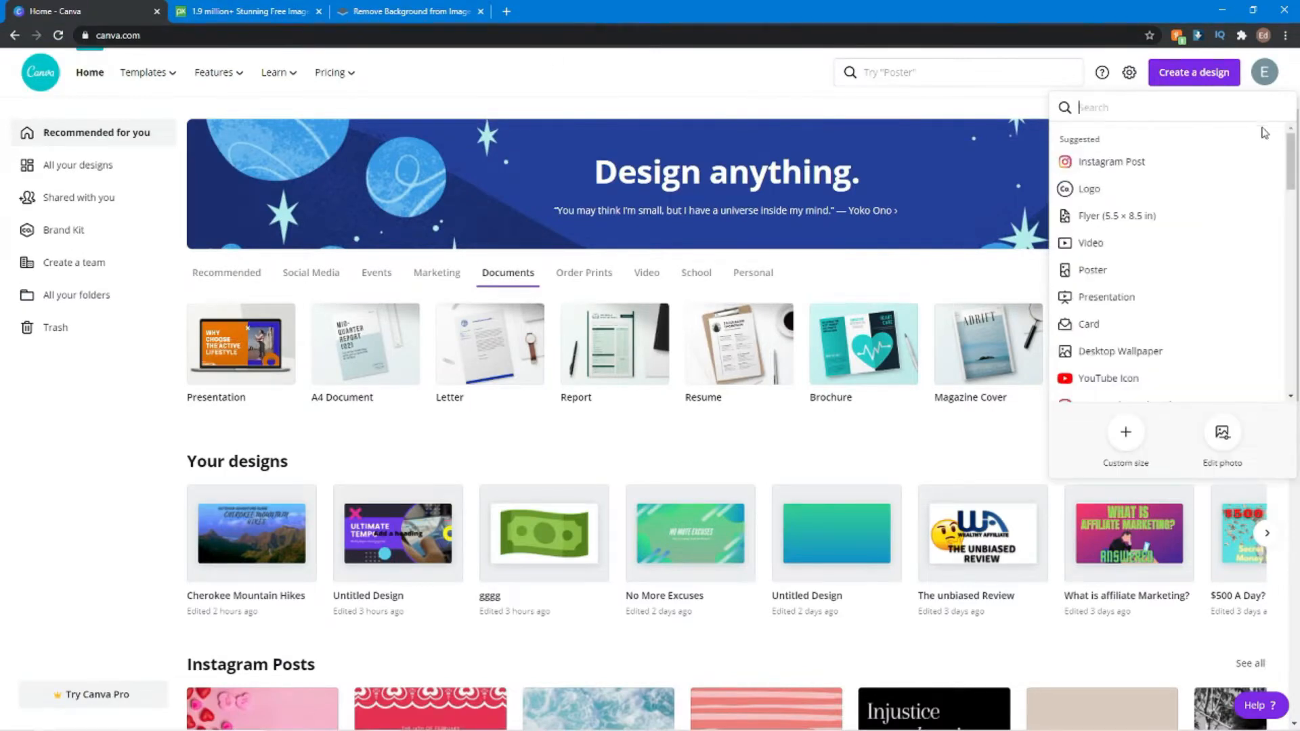
- Open a blank Instagram Post design from the suggested design types and close it again
scroll(1197, 182, "down", 1)
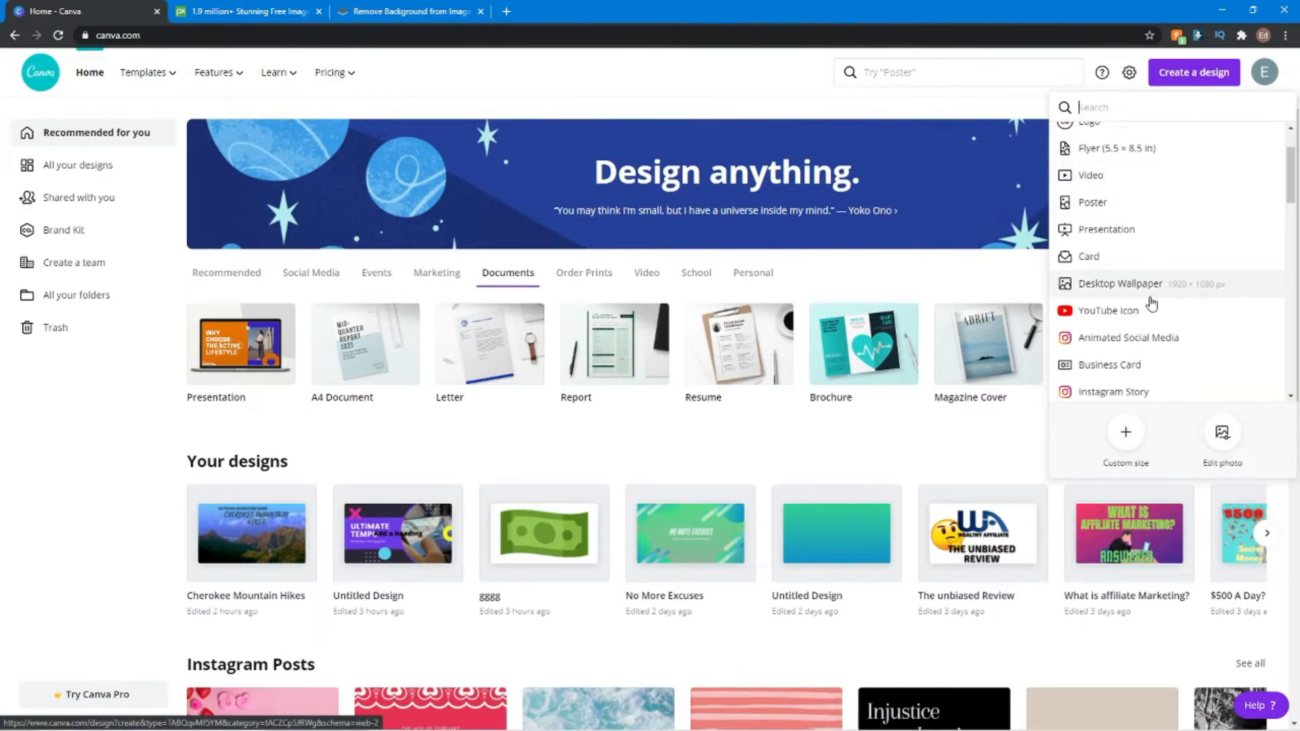
scroll(1191, 189, "up", 1)
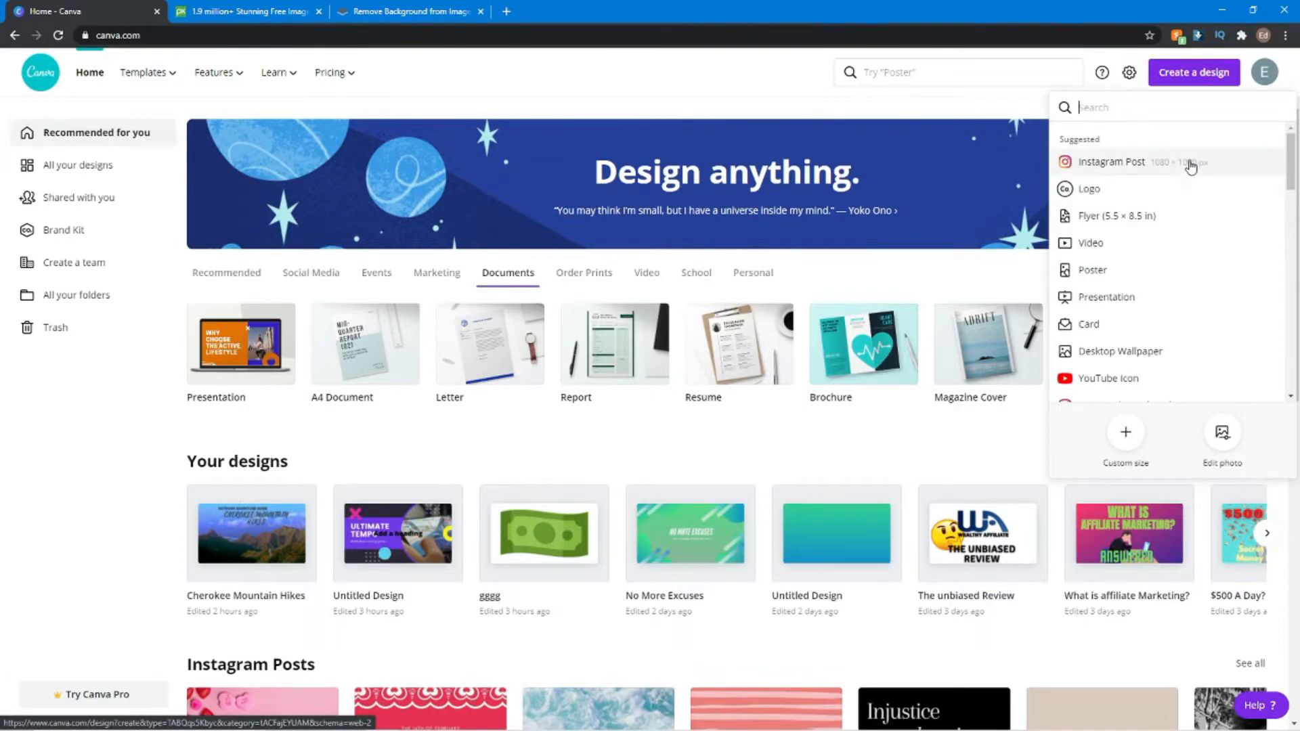
left_click(1140, 166)
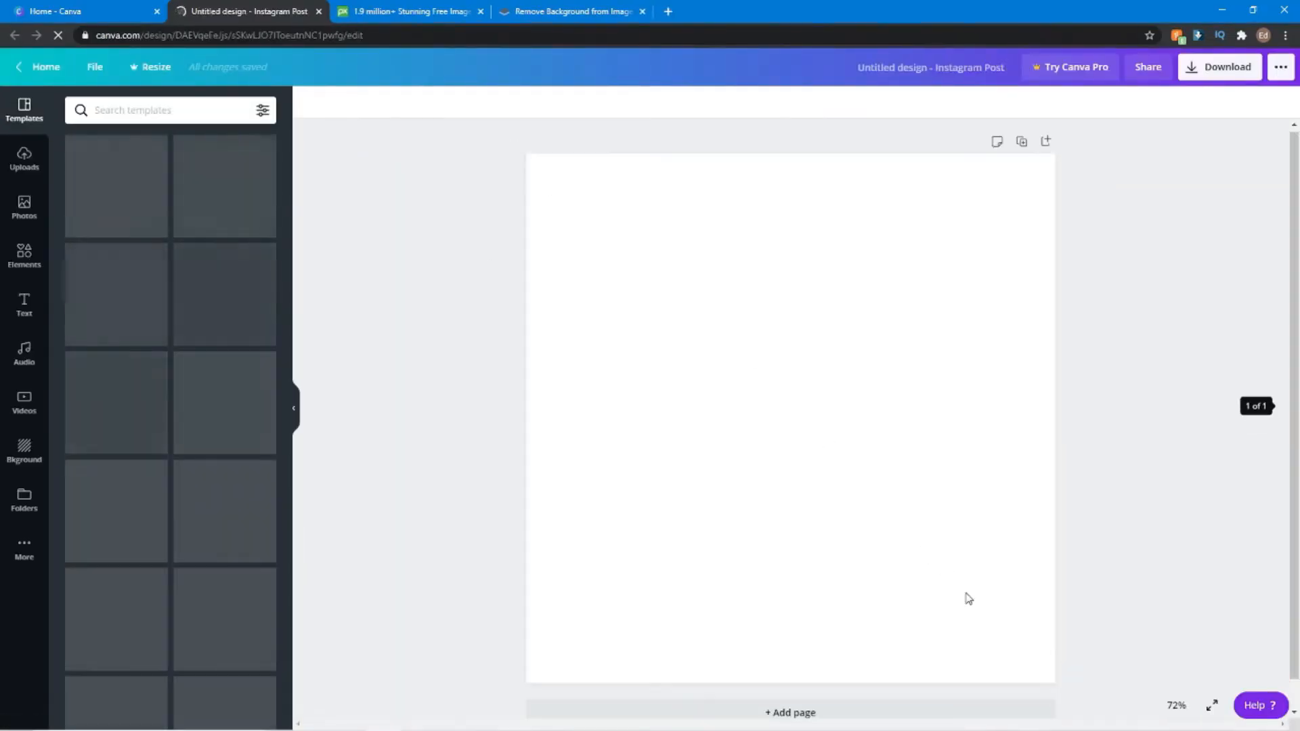
left_click(318, 12)
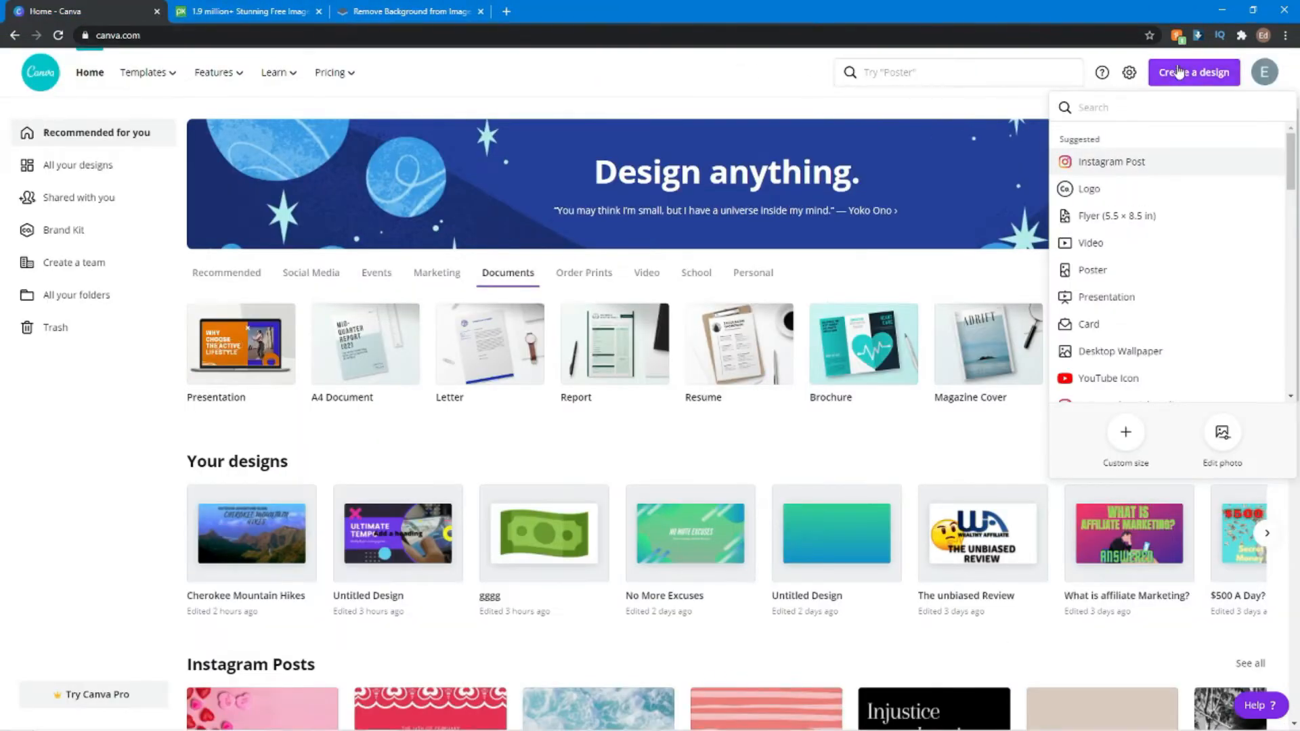
- Create a blank YouTube Thumbnail design from the list of design types
scroll(1200, 280, "down", 2)
scroll(1199, 280, "down", 5)
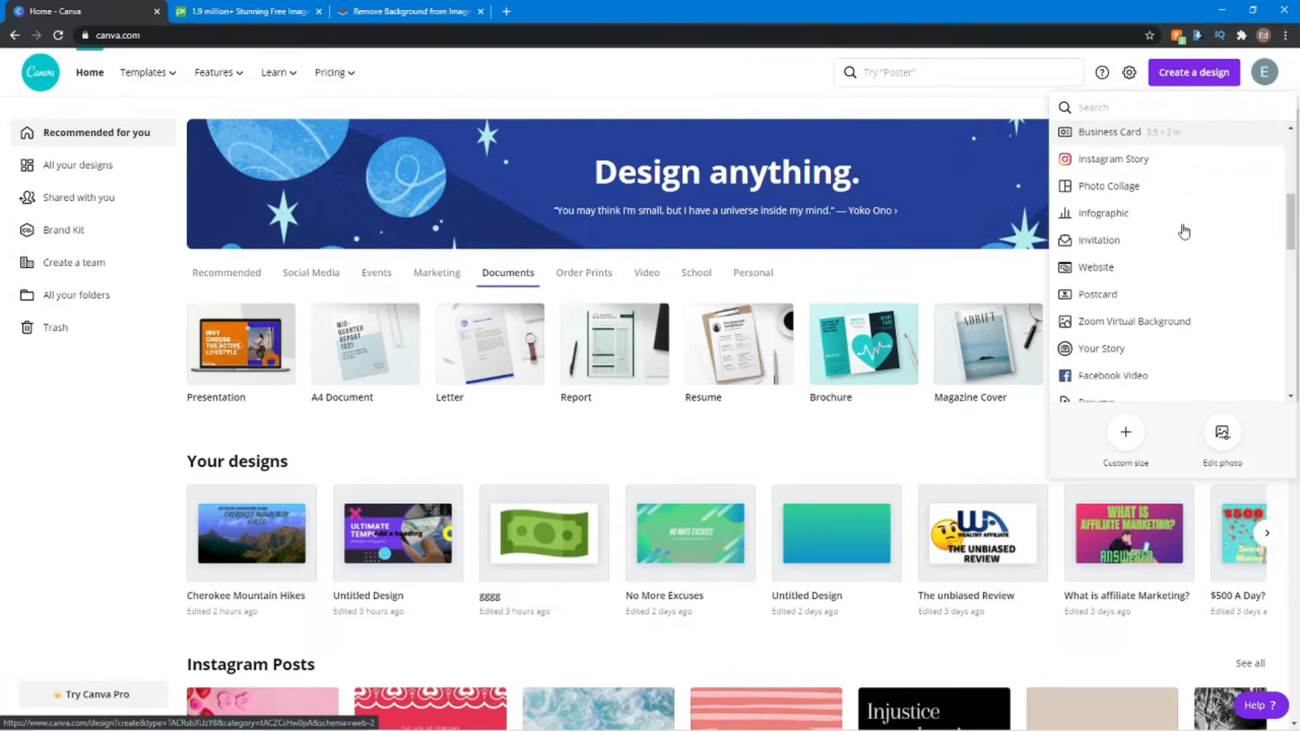
scroll(1183, 269, "down", 5)
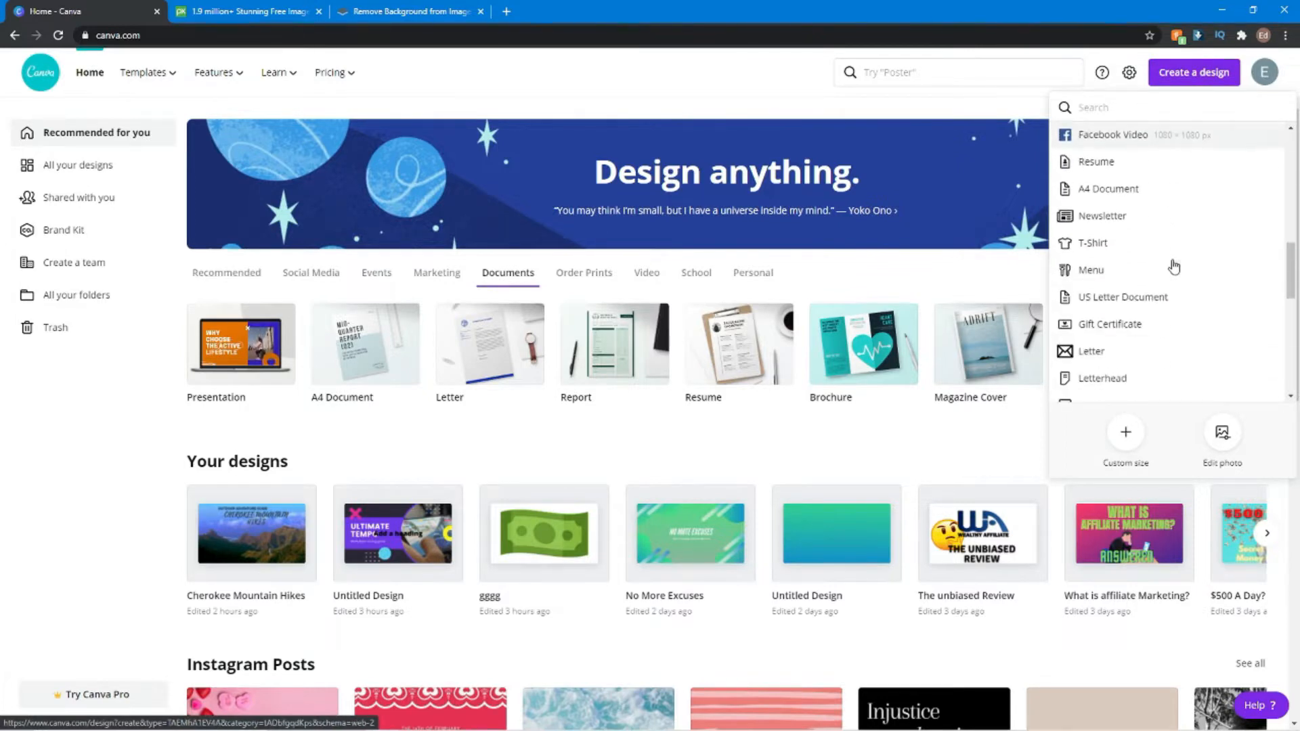
left_click(1211, 296)
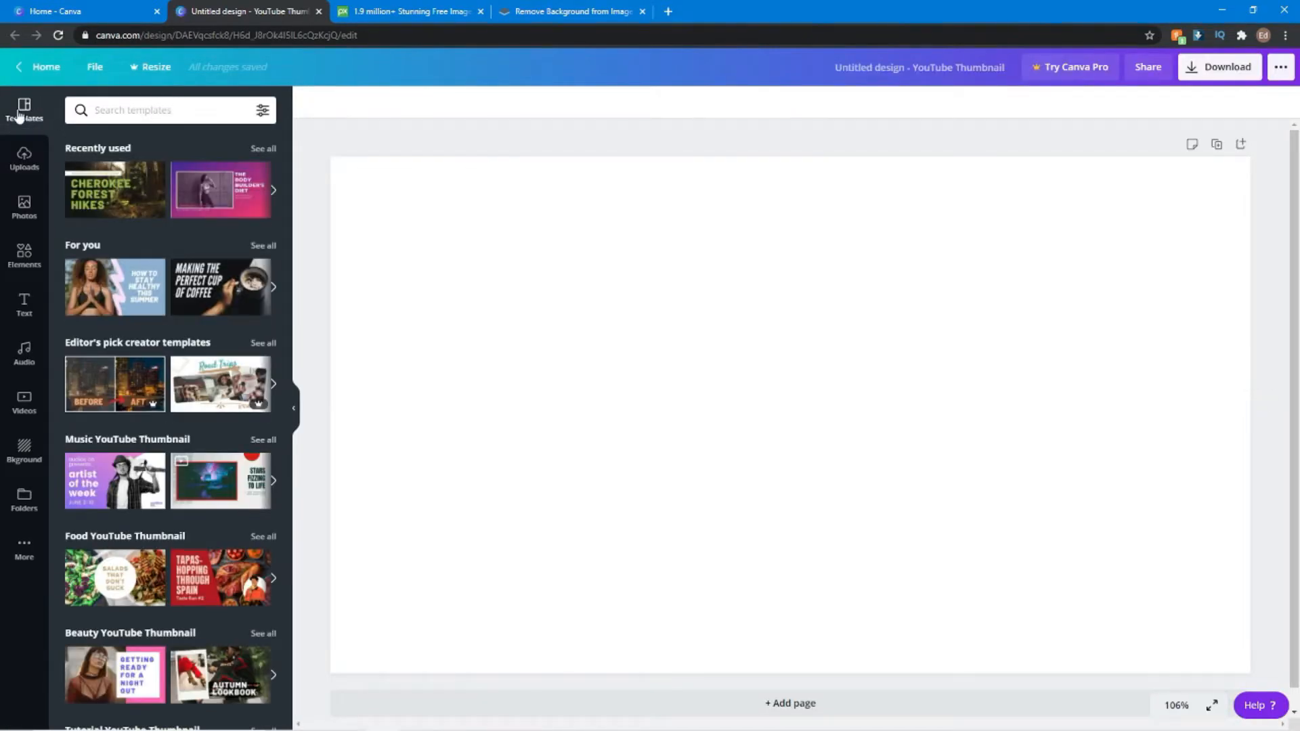
- Look at the uploaded images and browse the YouTube thumbnail templates down to the full results
left_click(23, 160)
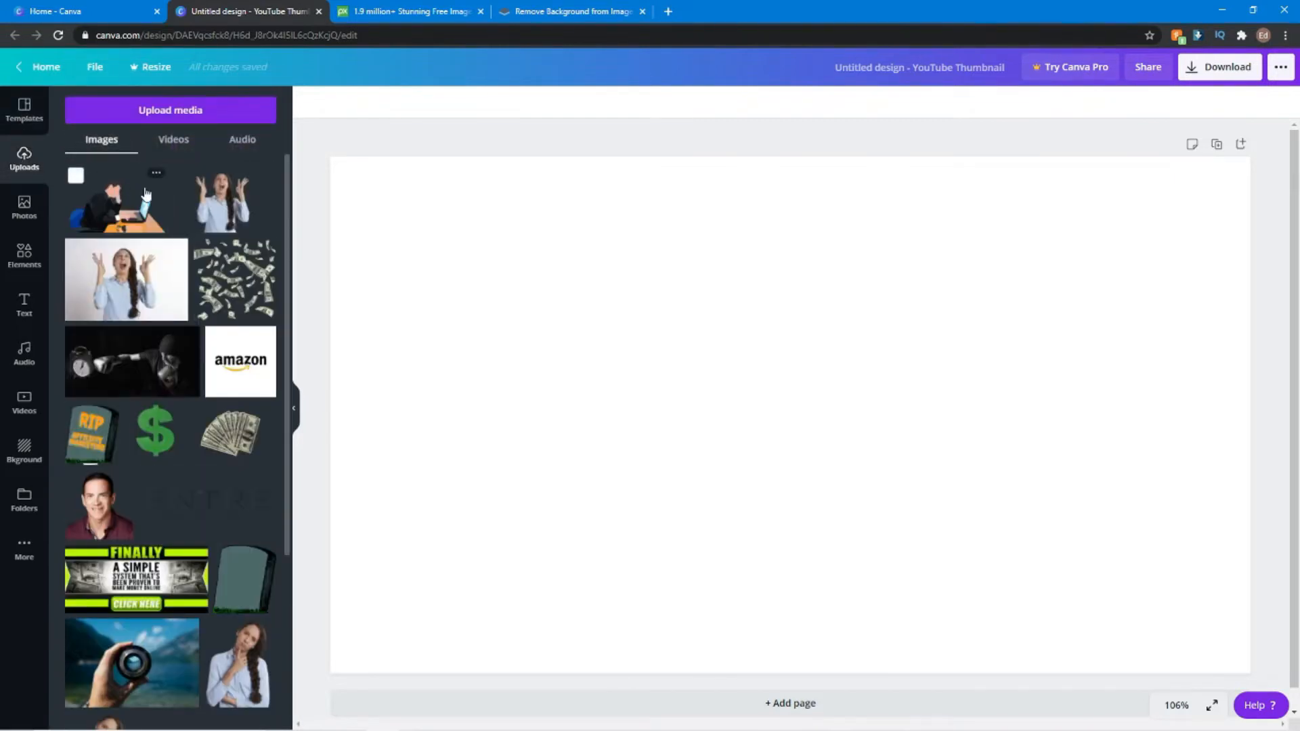
left_click(24, 112)
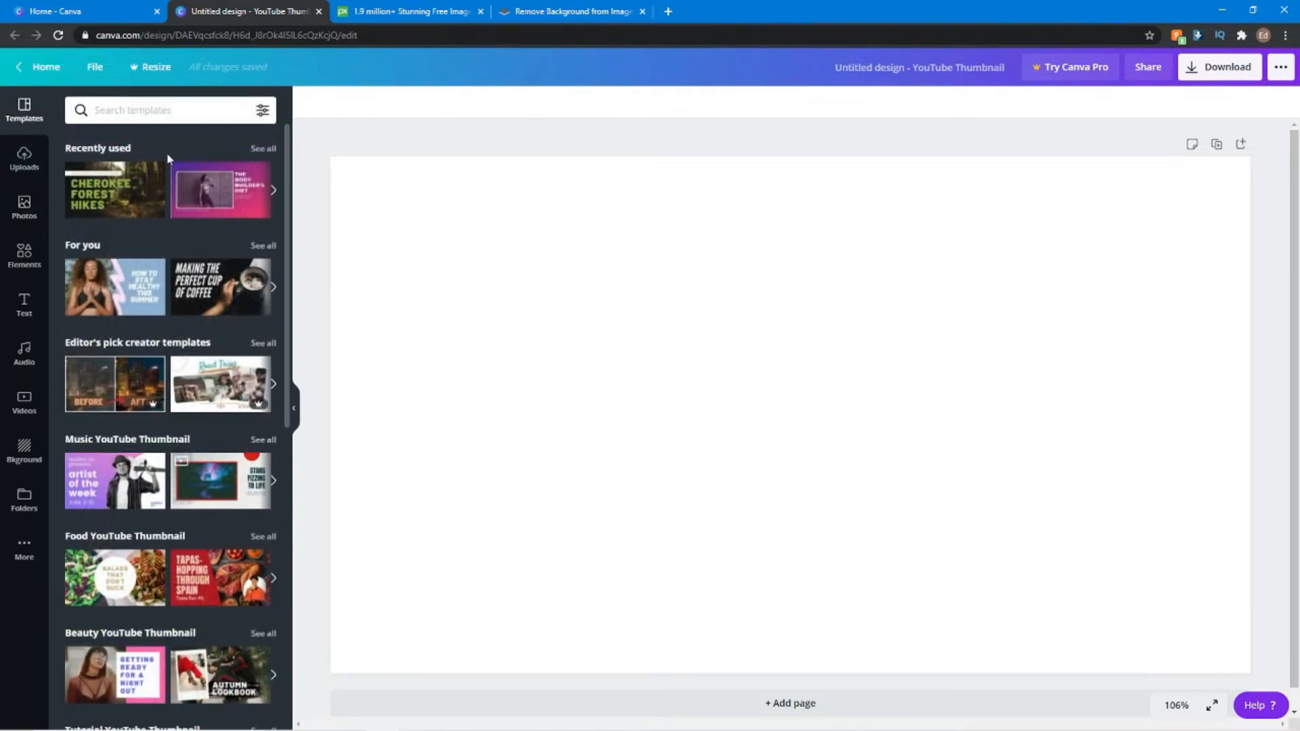
scroll(206, 369, "down", 7)
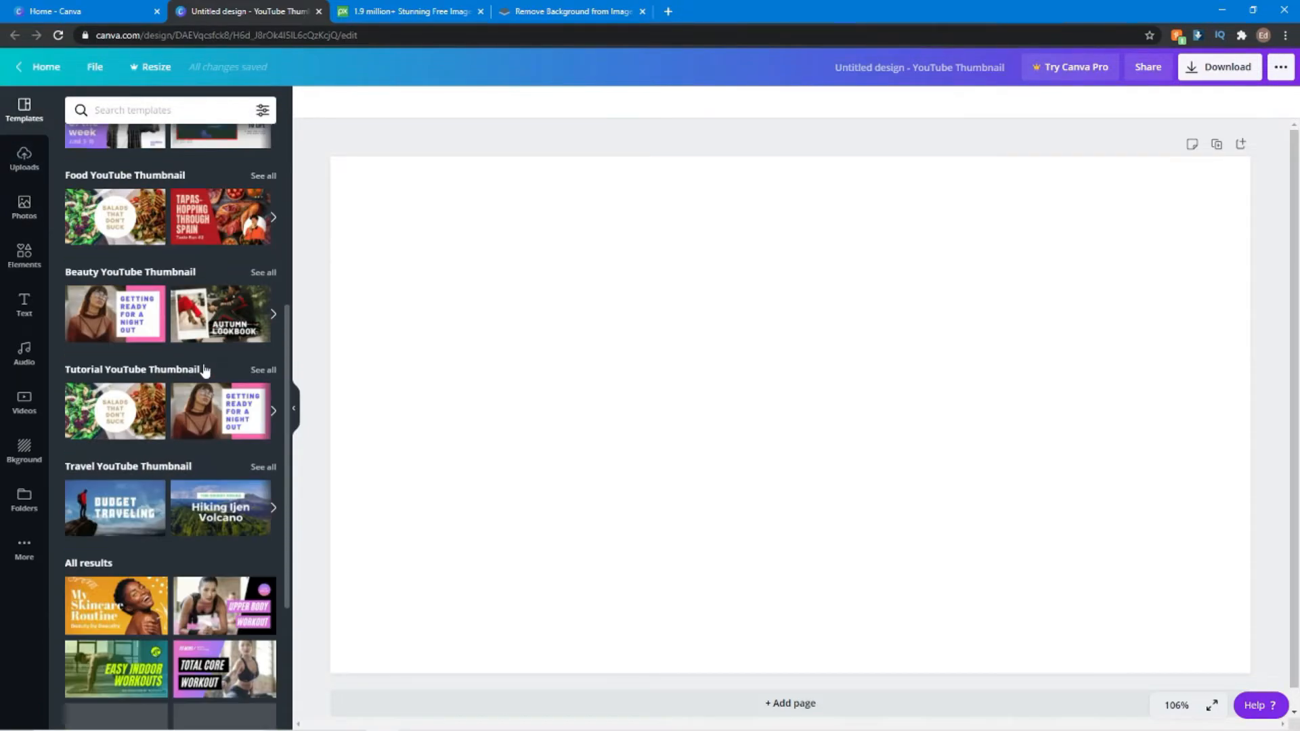
scroll(206, 369, "down", 3)
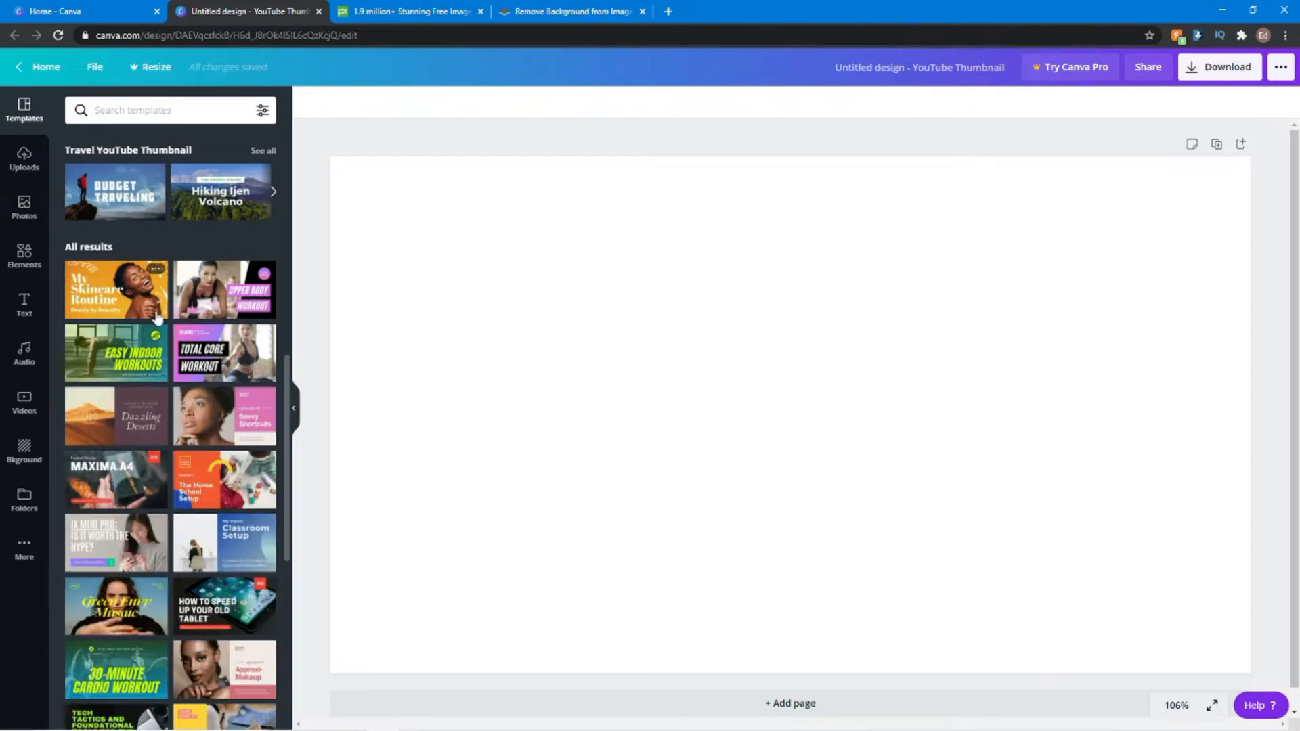
- Apply the Upper Body Workout template and replace its "UPPER BODY" heading with "ASDFASDF"
left_click(211, 295)
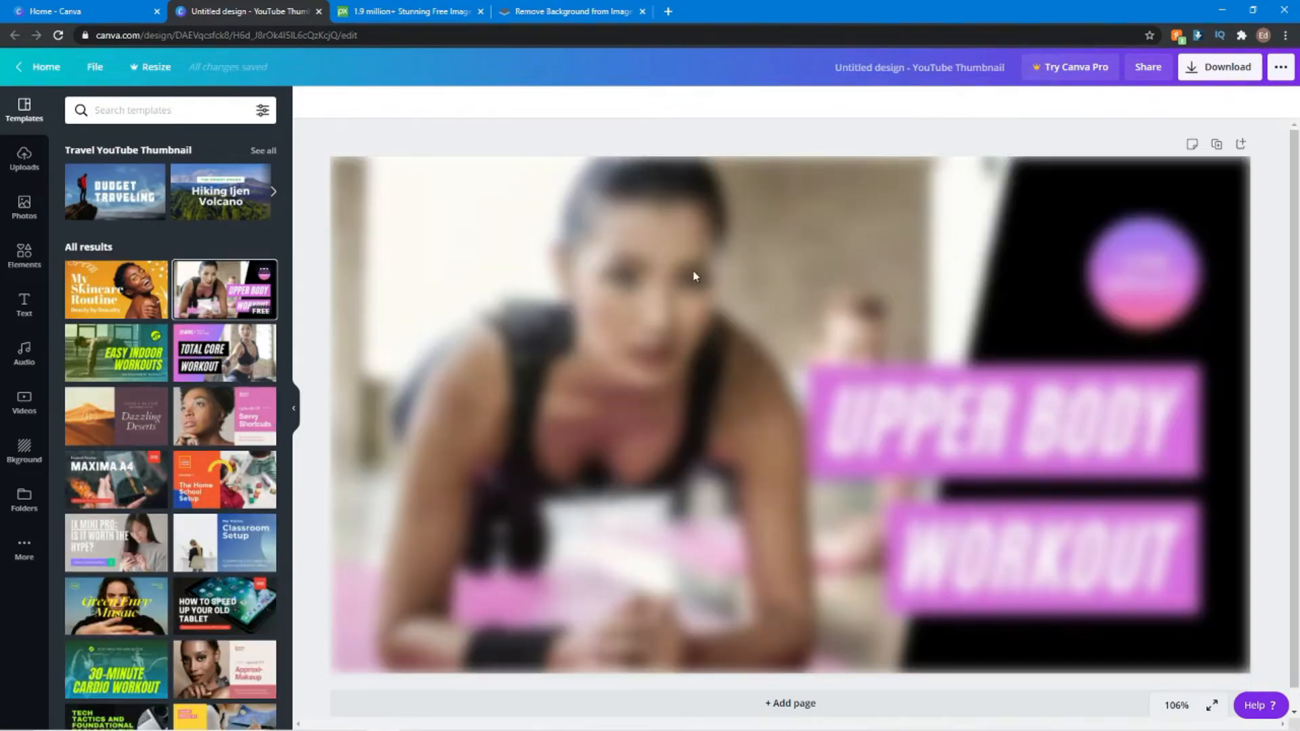
left_click(975, 256)
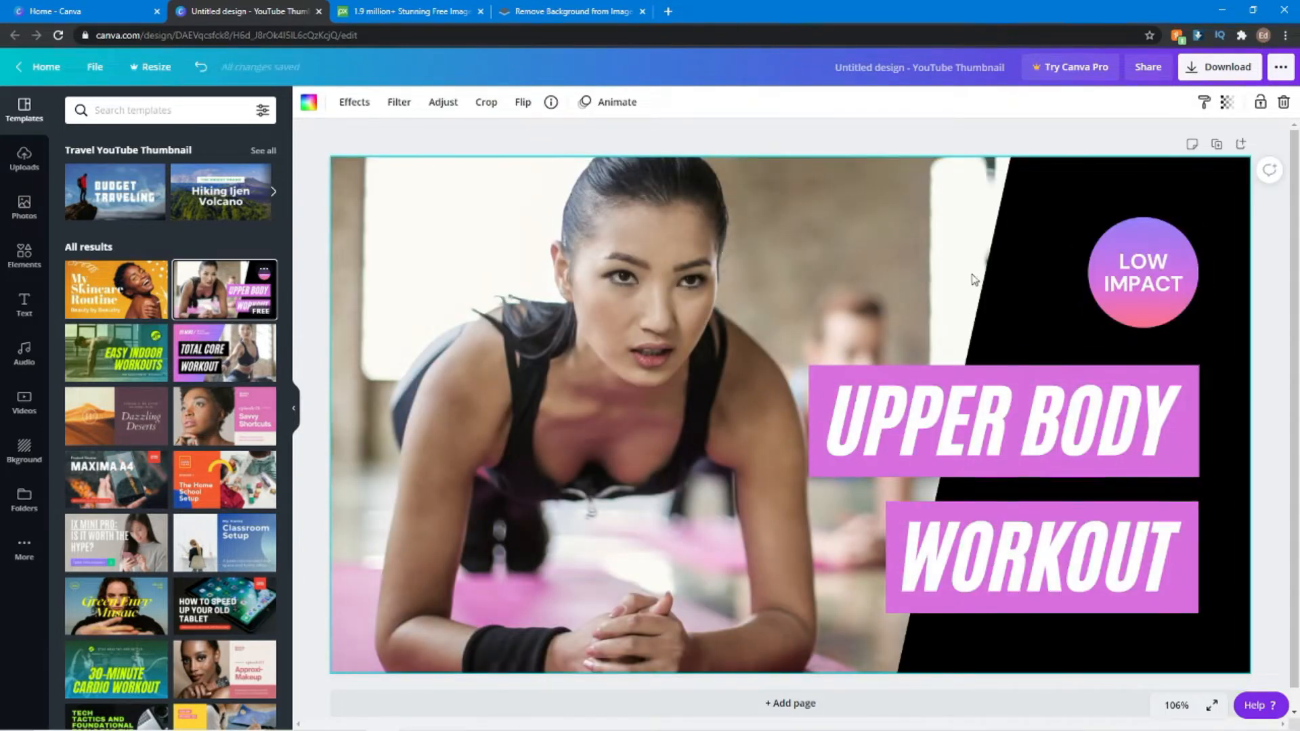
left_click(880, 408)
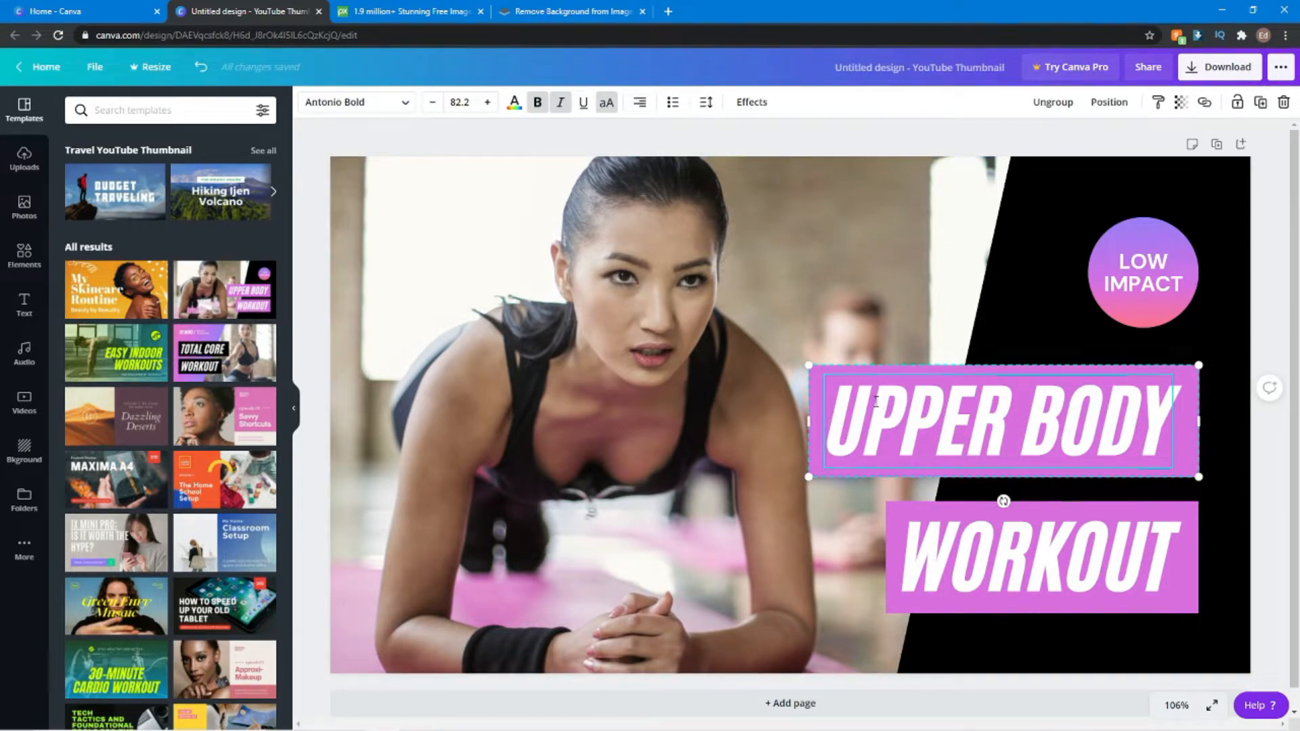
double_click(876, 401)
type("ASDFASDF")
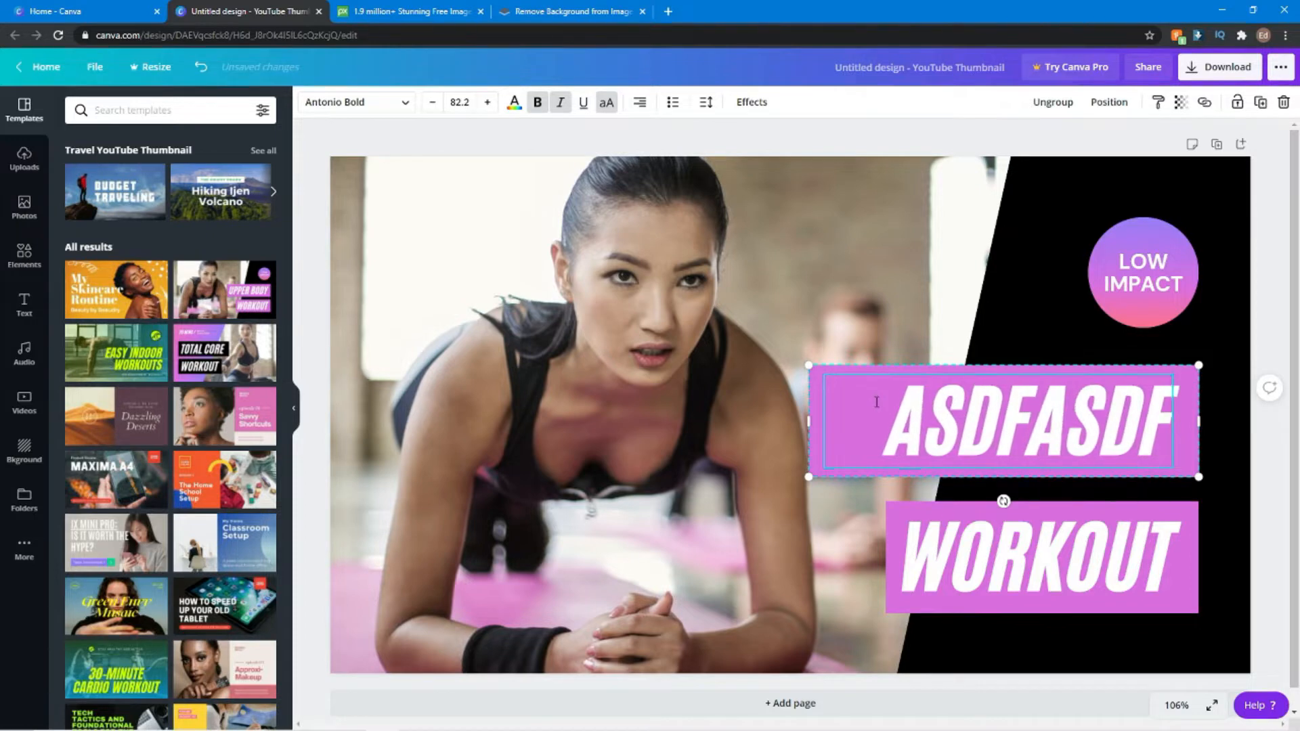
- Undo the heading text change and the applied workout template to return to a blank page
left_click(201, 67)
left_click(201, 67)
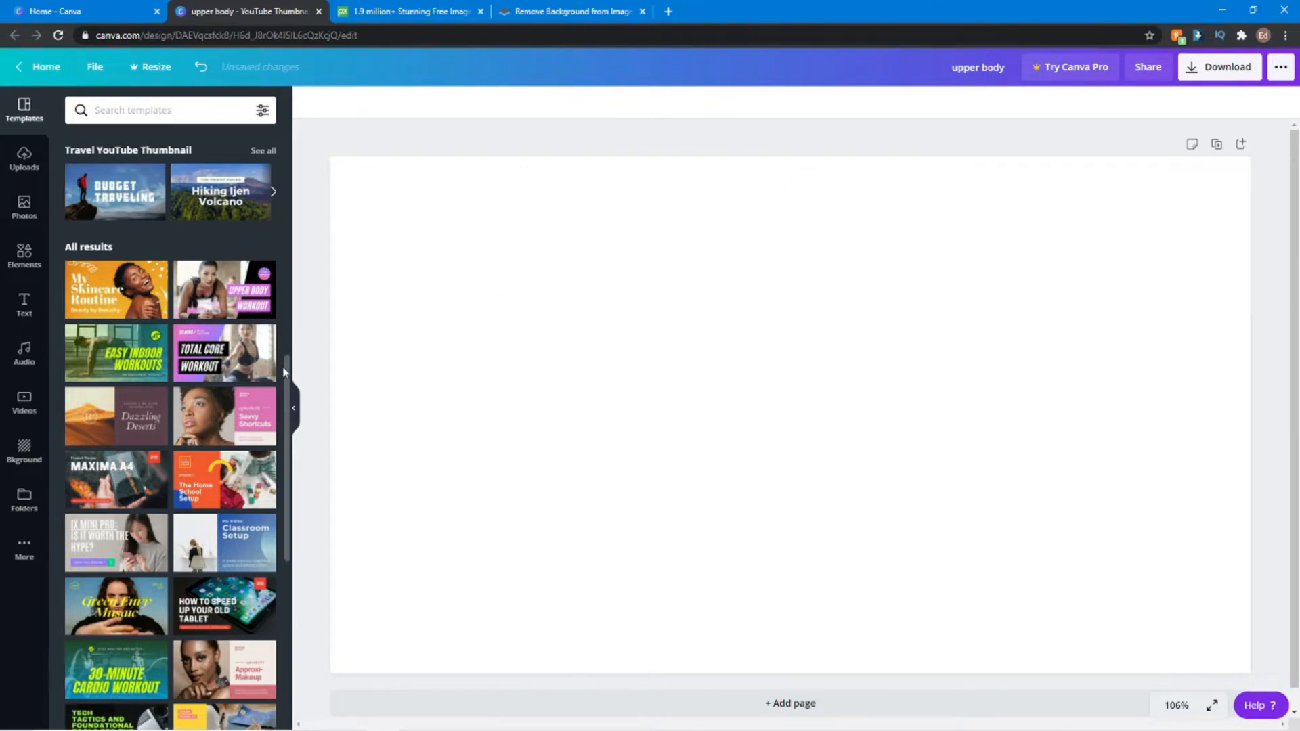
- Apply the recently used Cherokee Forest Hikes template to the blank thumbnail page
left_click_drag(286, 372, 312, 110)
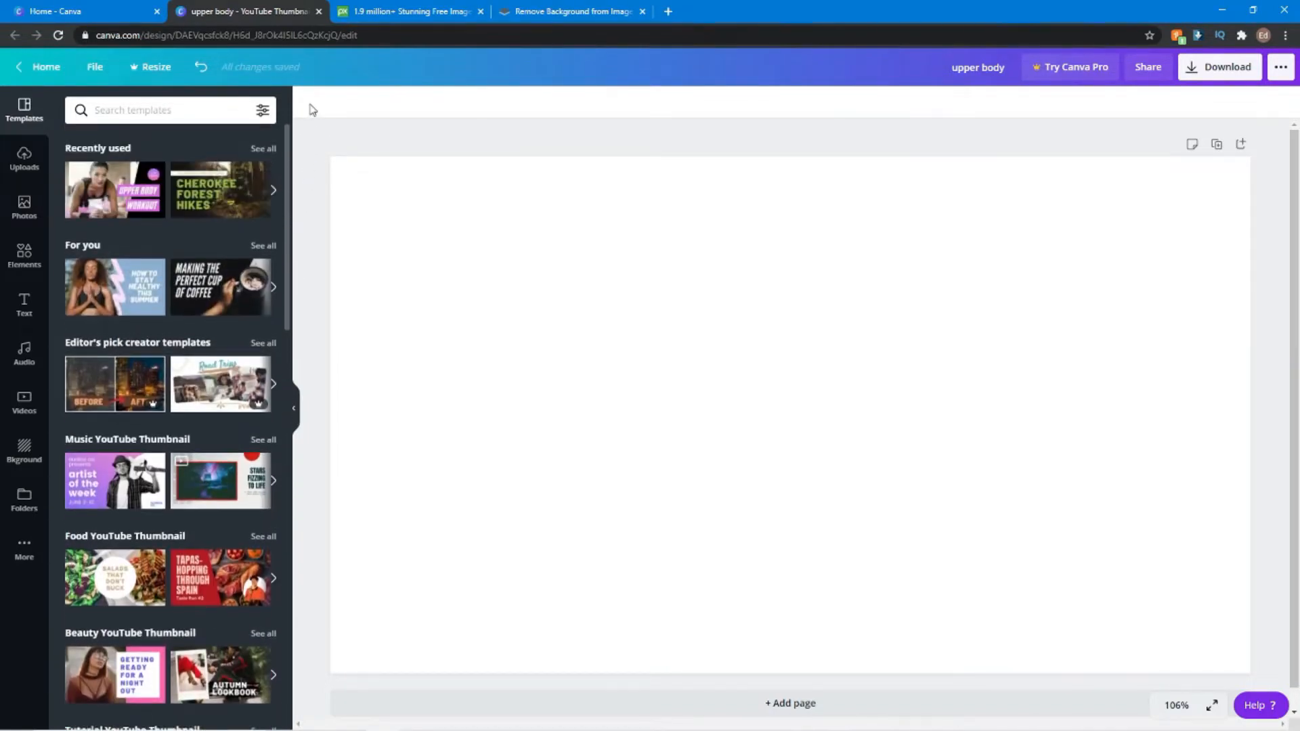
left_click(205, 198)
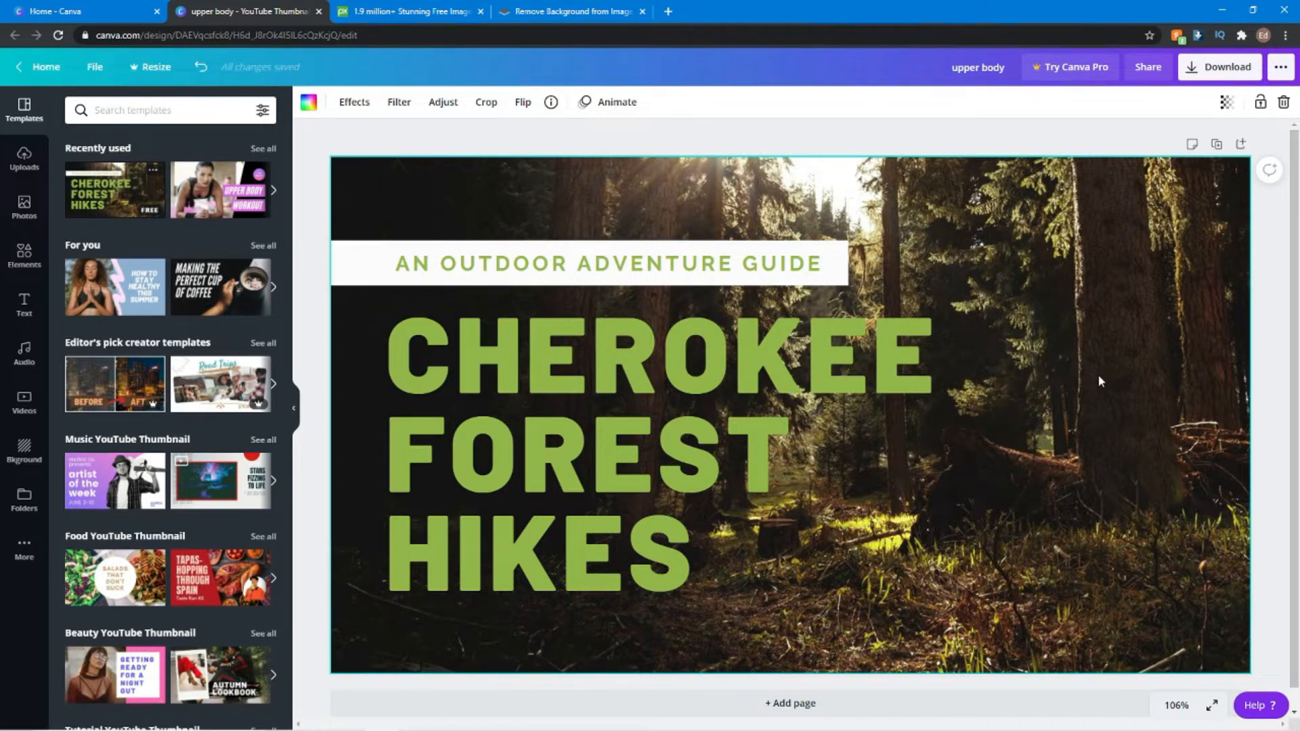
- Search the template library for "mountains"
left_click(200, 111)
type("mountains")
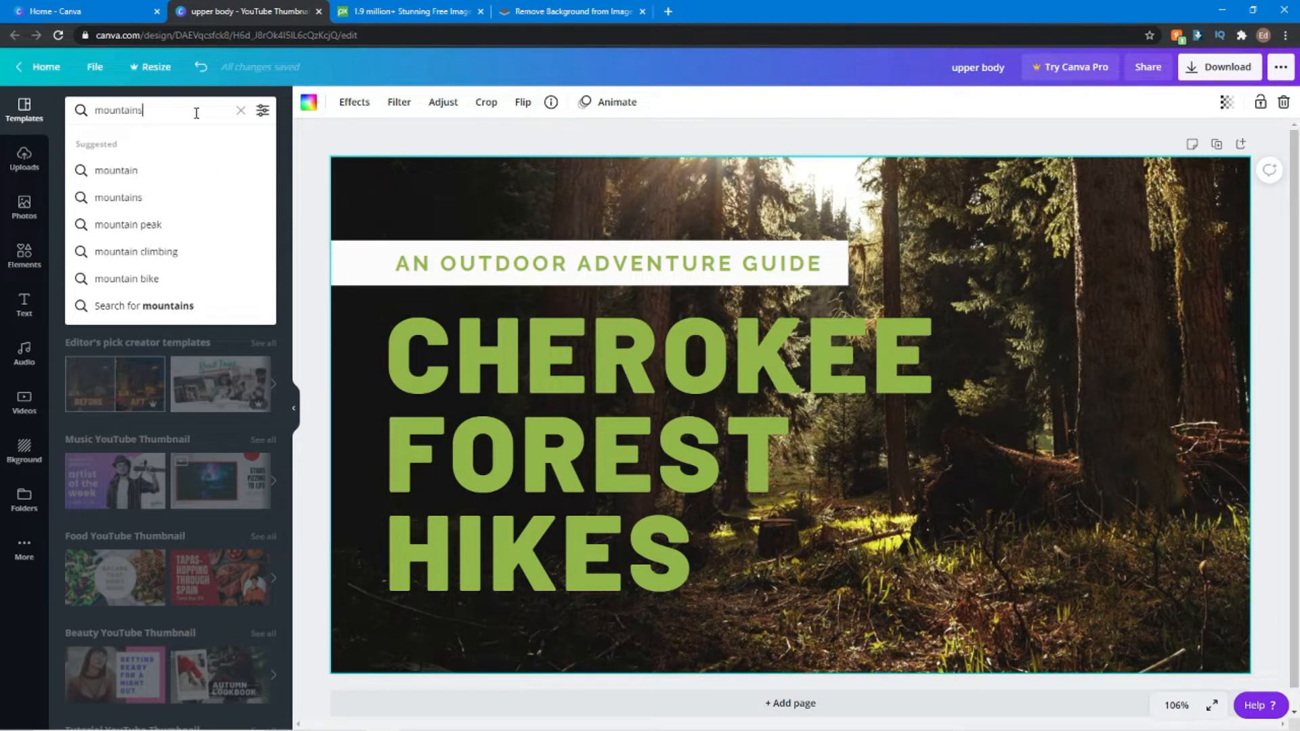
key("Return")
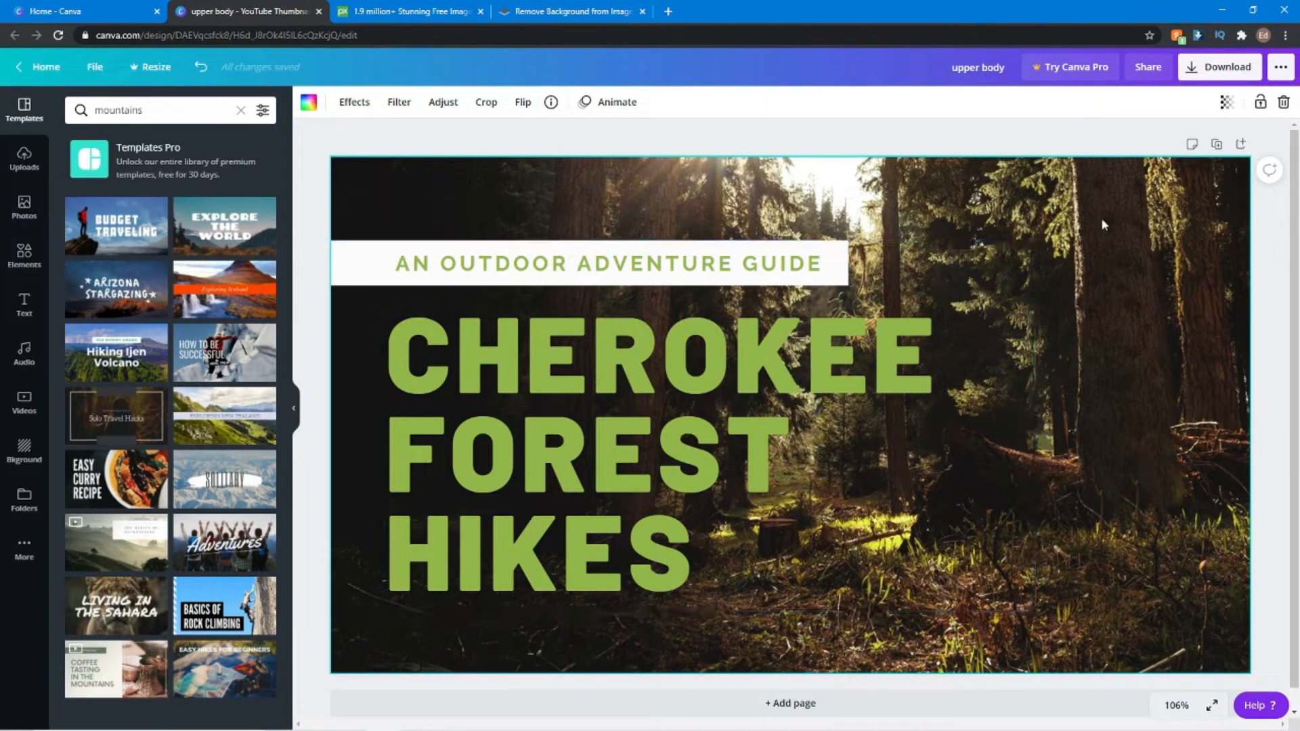
- Search the photo library for "mountain" and add the free photo of a green hill under a cloudy blue sky to the page
left_click(24, 206)
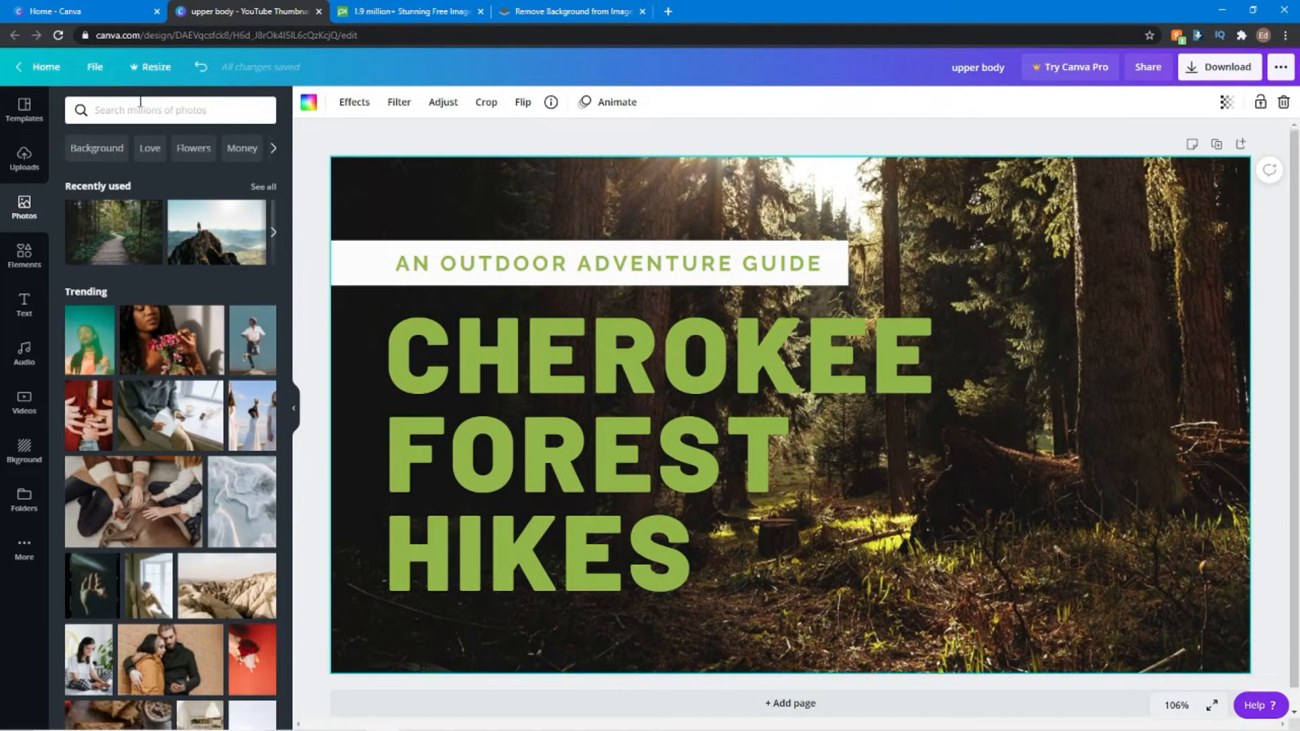
left_click(140, 105)
type("mou")
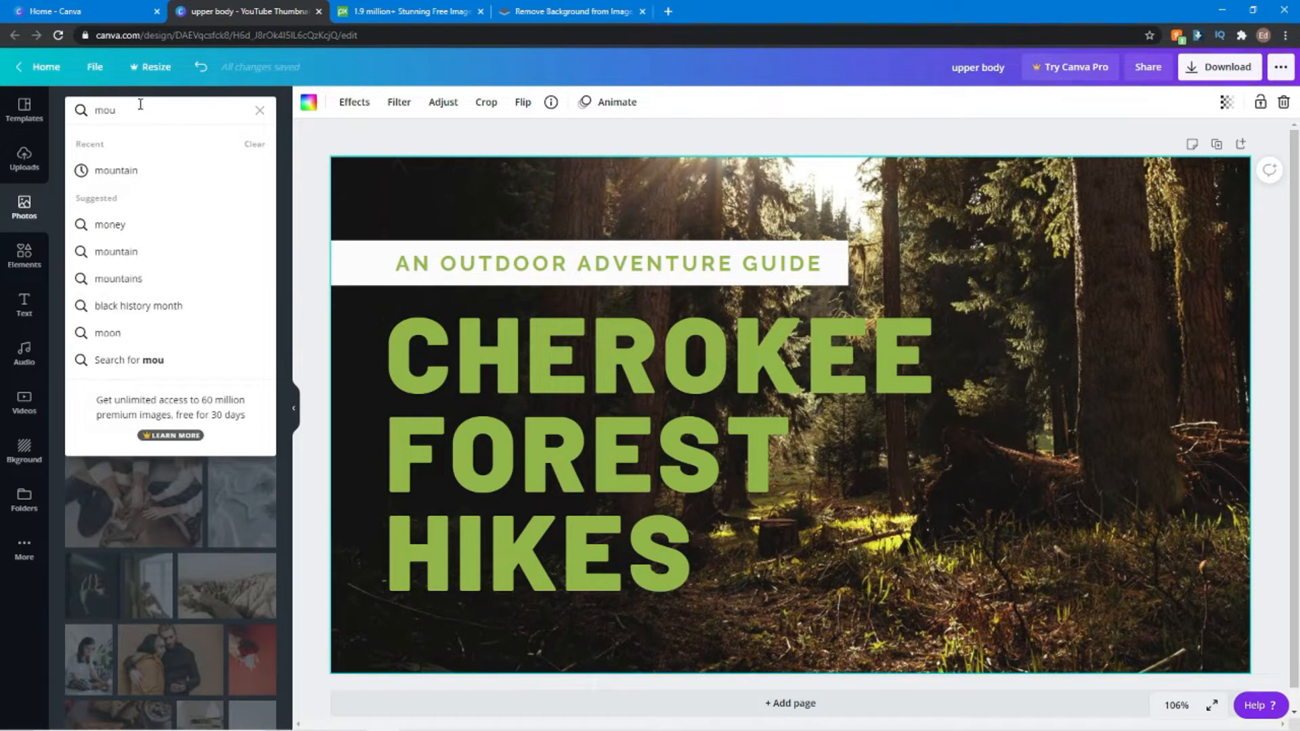
left_click(122, 170)
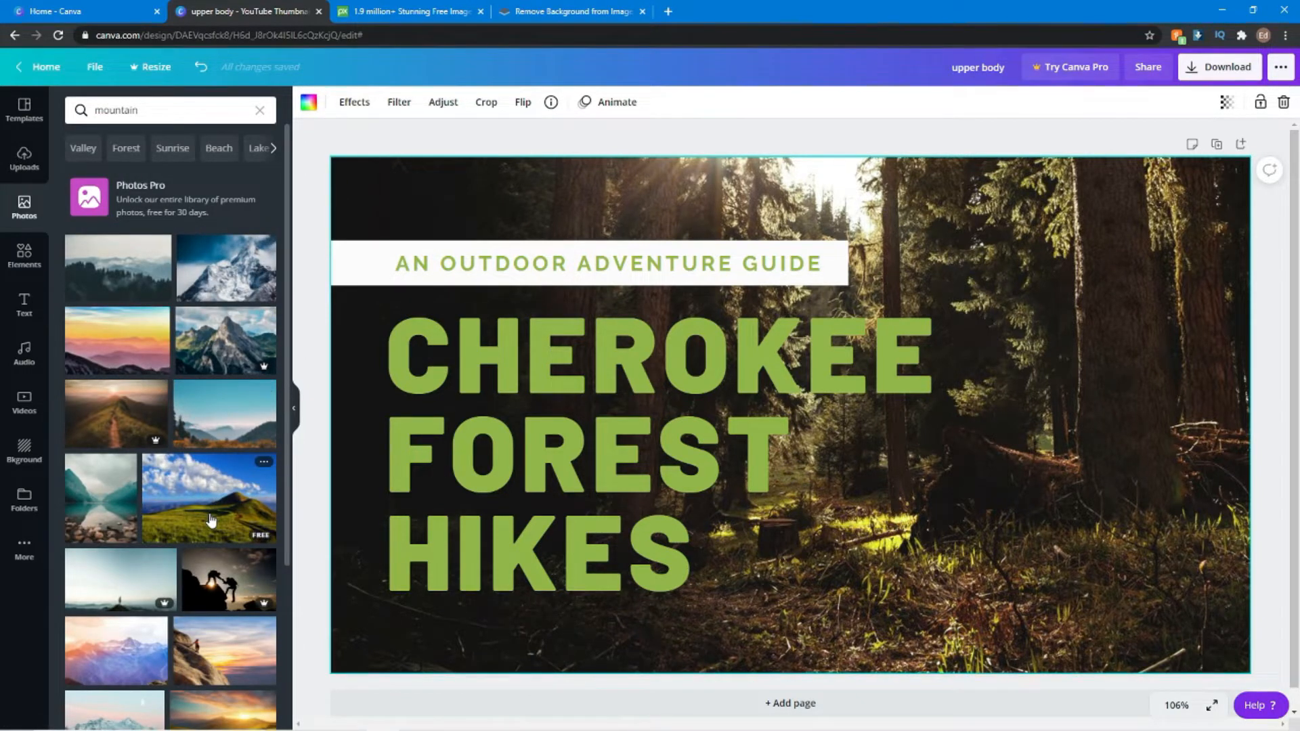
scroll(207, 501, "down", 4)
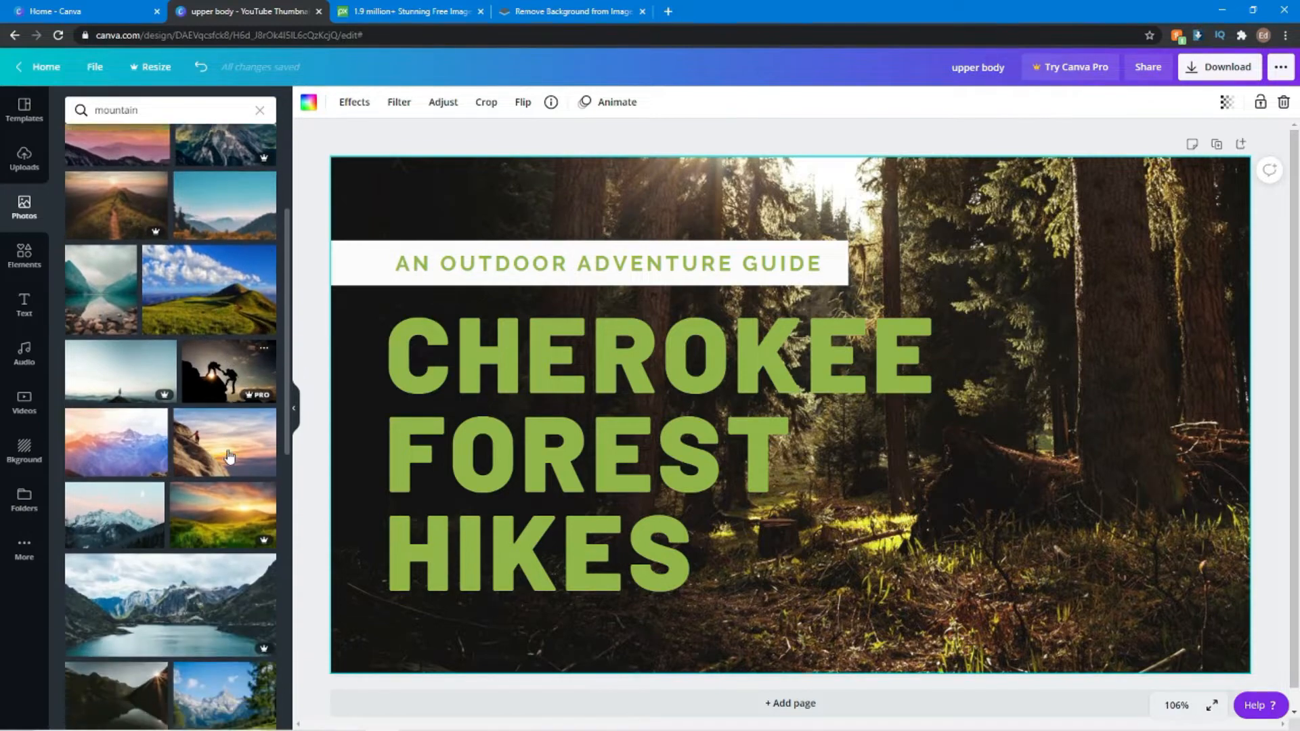
scroll(135, 462, "down", 2)
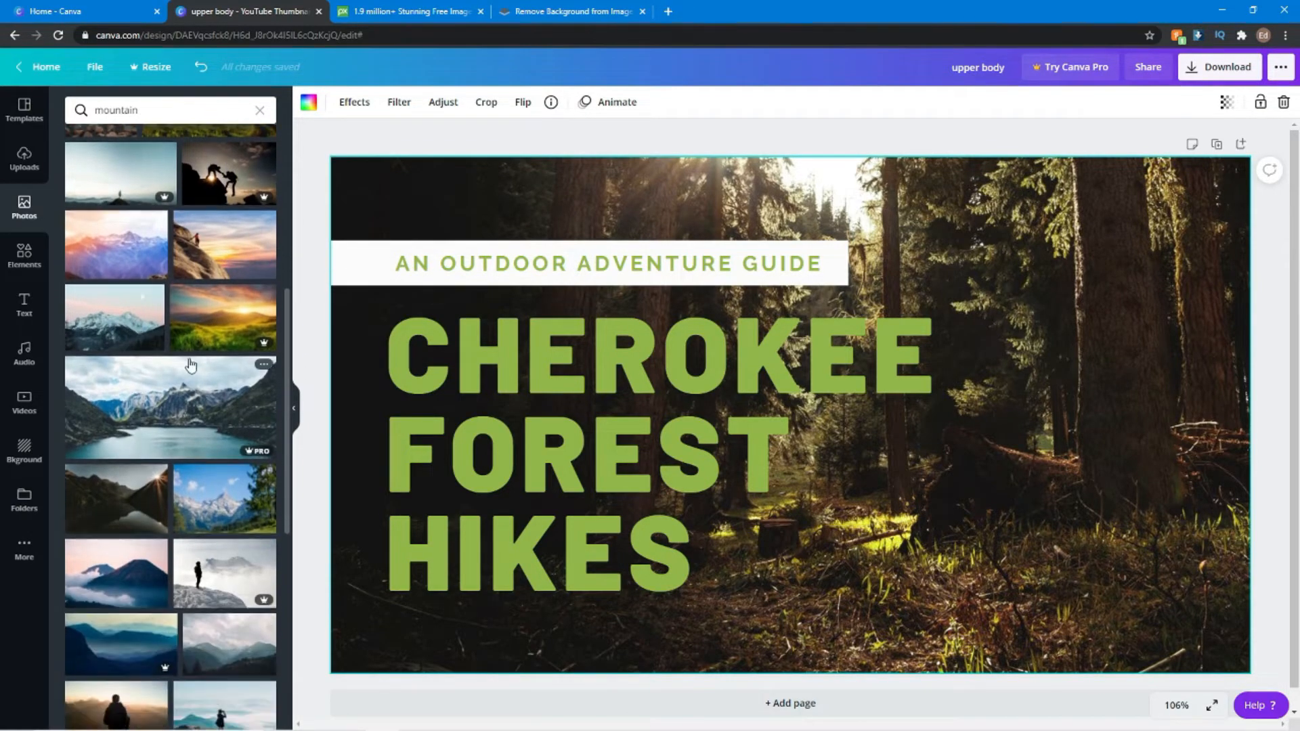
scroll(203, 330, "up", 6)
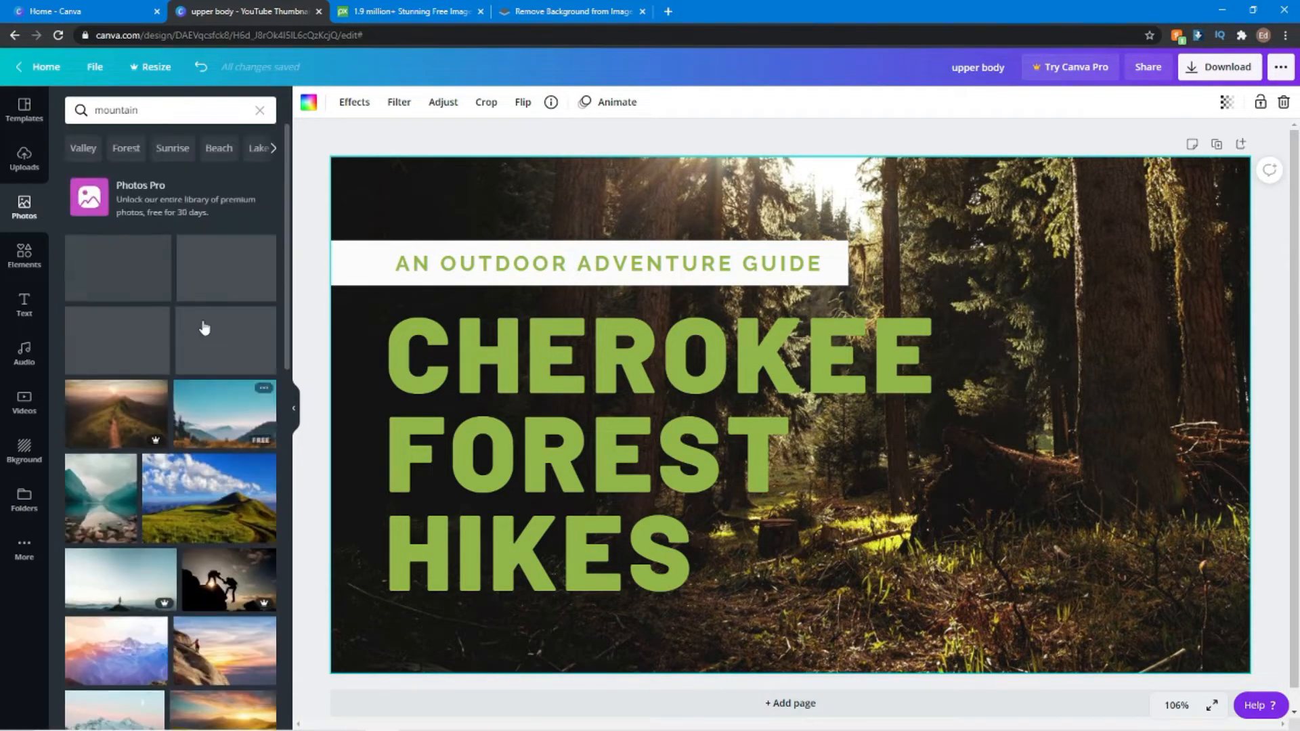
left_click(209, 507)
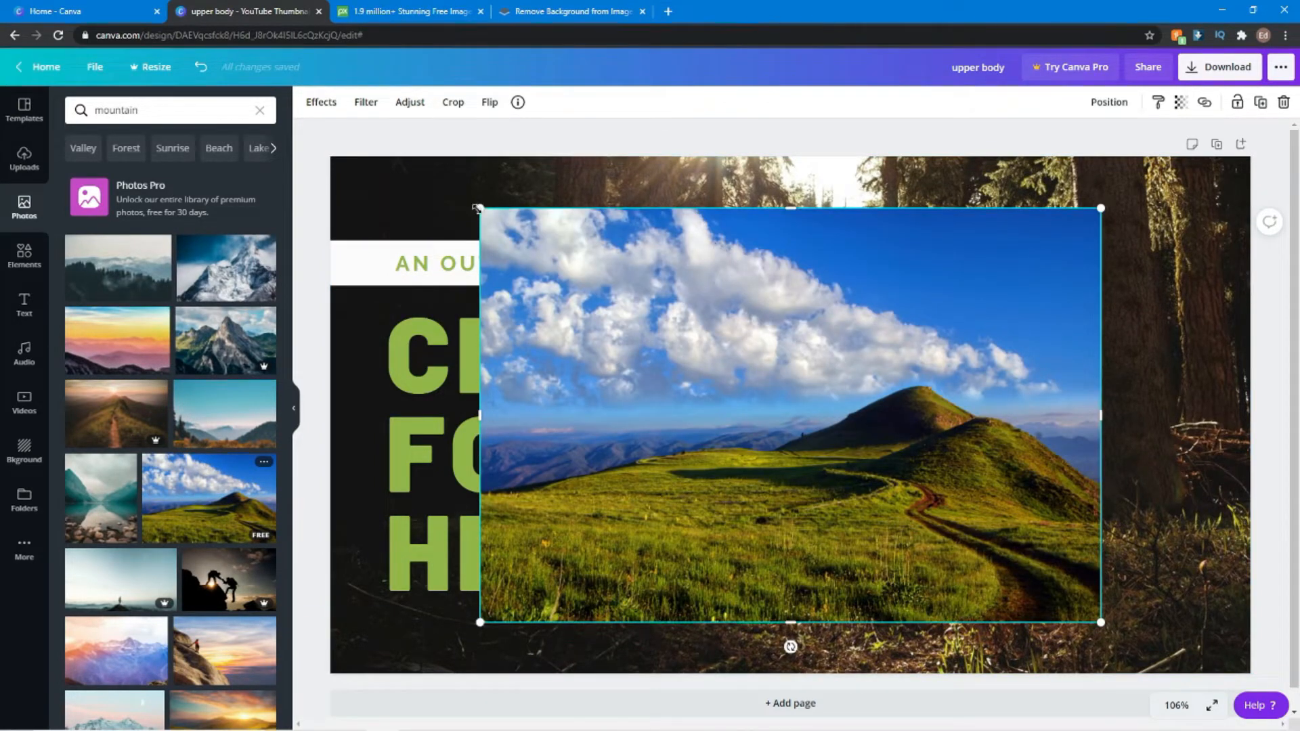
- Enlarge and reposition the green hill photo until it covers the whole thumbnail page
left_click_drag(477, 209, 301, 153)
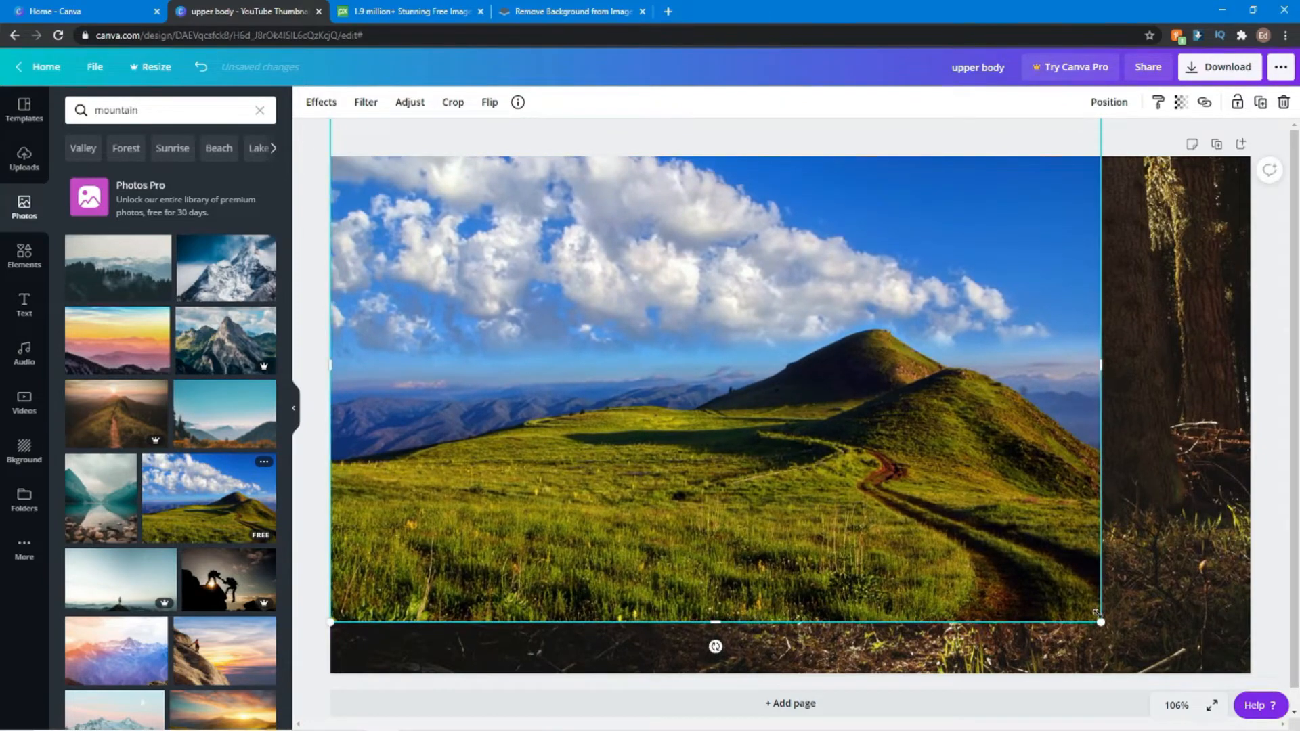
left_click_drag(1096, 613, 1273, 678)
mouse_move(778, 394)
left_mouse_down()
mouse_move(780, 437)
mouse_move(779, 390)
mouse_move(771, 413)
left_mouse_up()
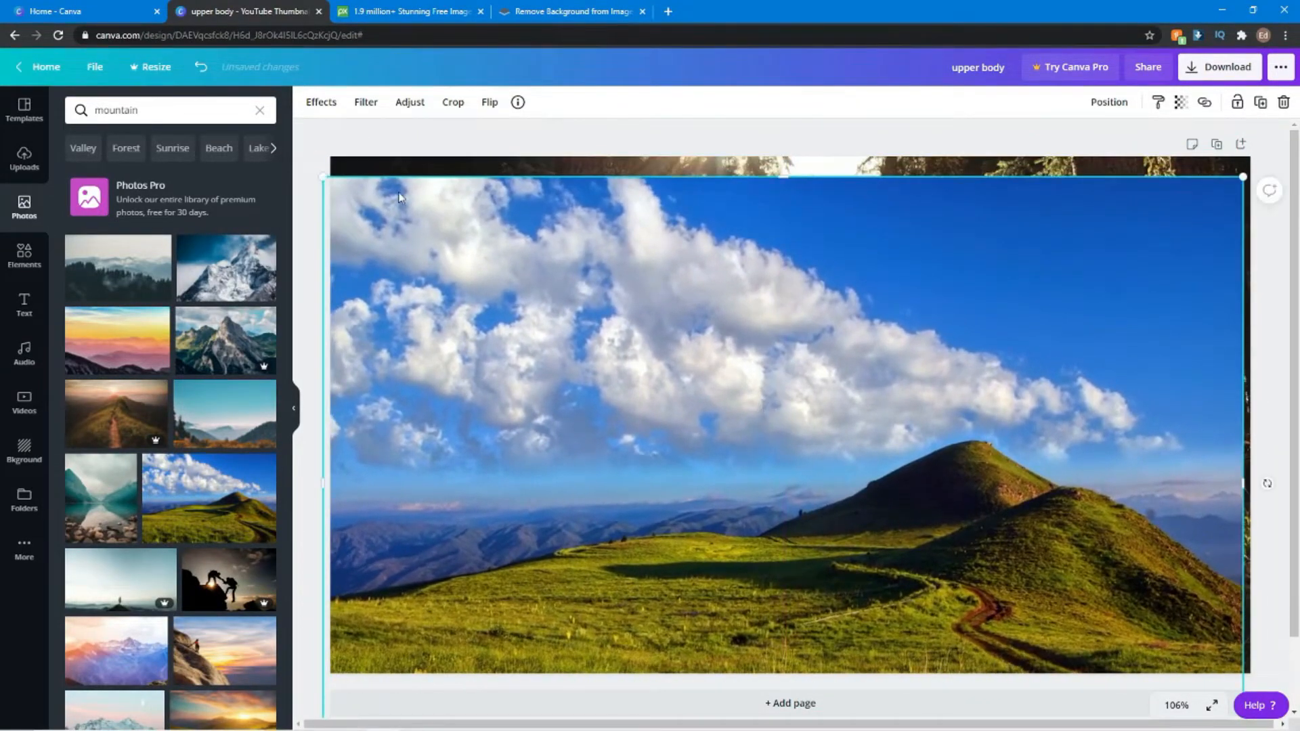
left_click_drag(325, 179, 298, 153)
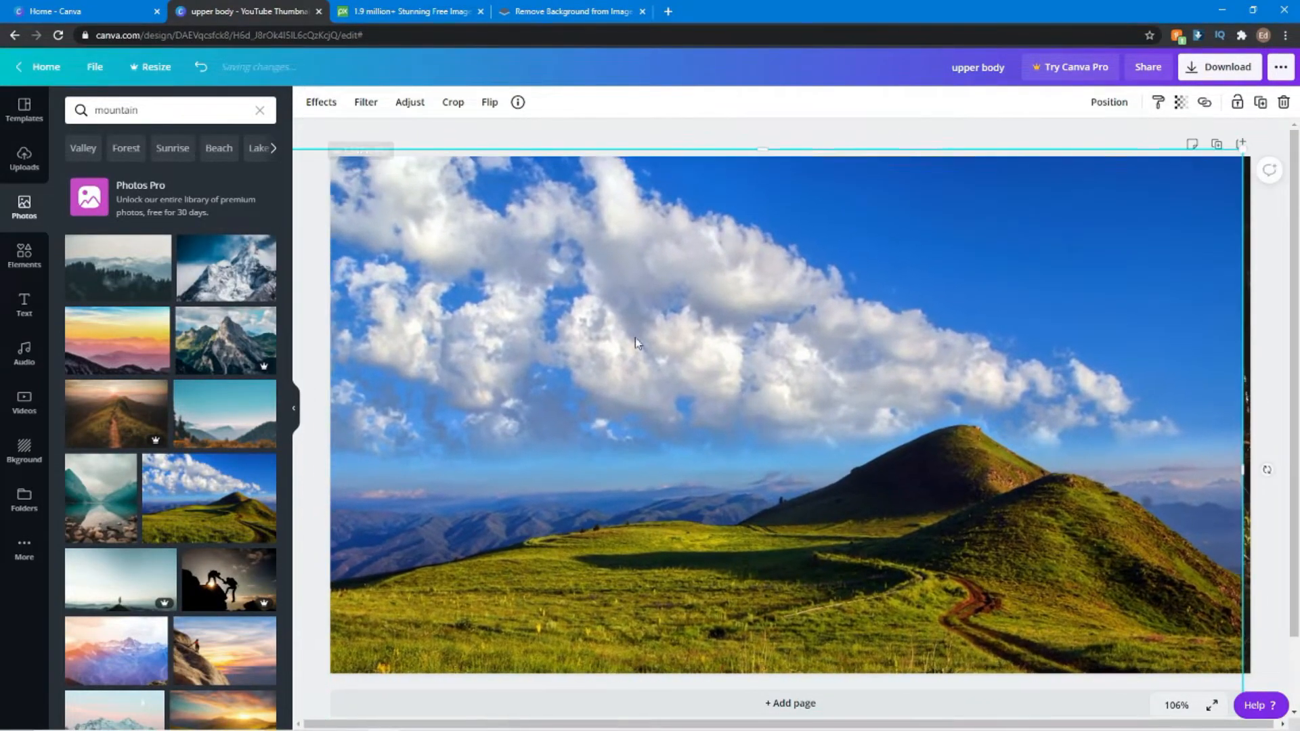
left_click_drag(662, 357, 666, 353)
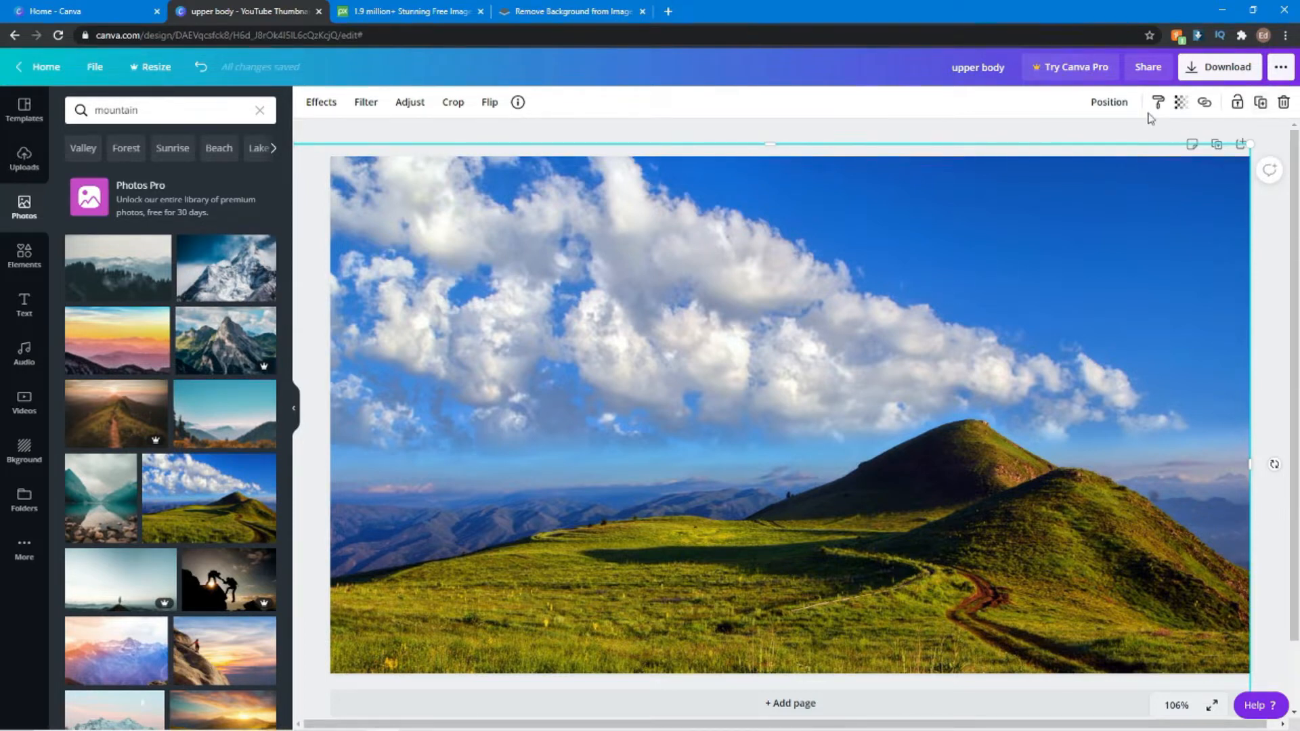
- Compare the hill photo's forward and backward layer order, leaving it sent backward behind the heading and banner text
left_click(1111, 102)
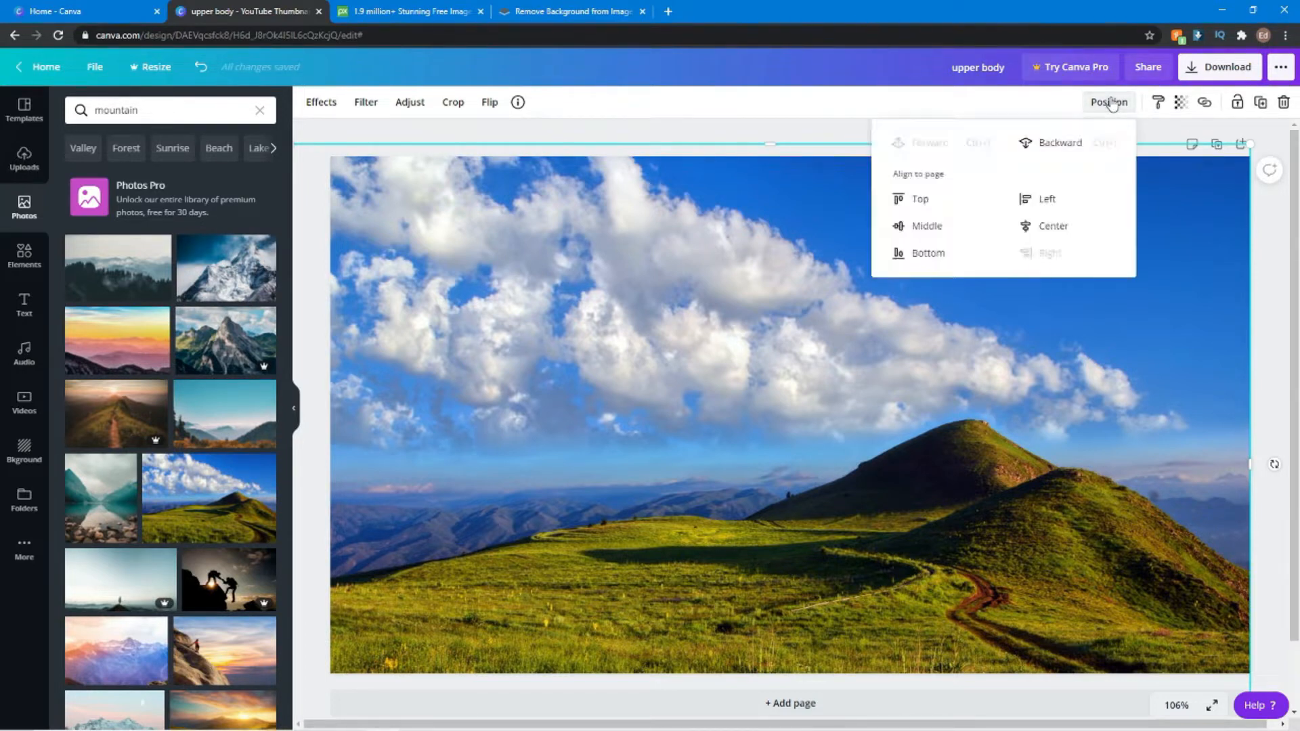
left_click(1027, 145)
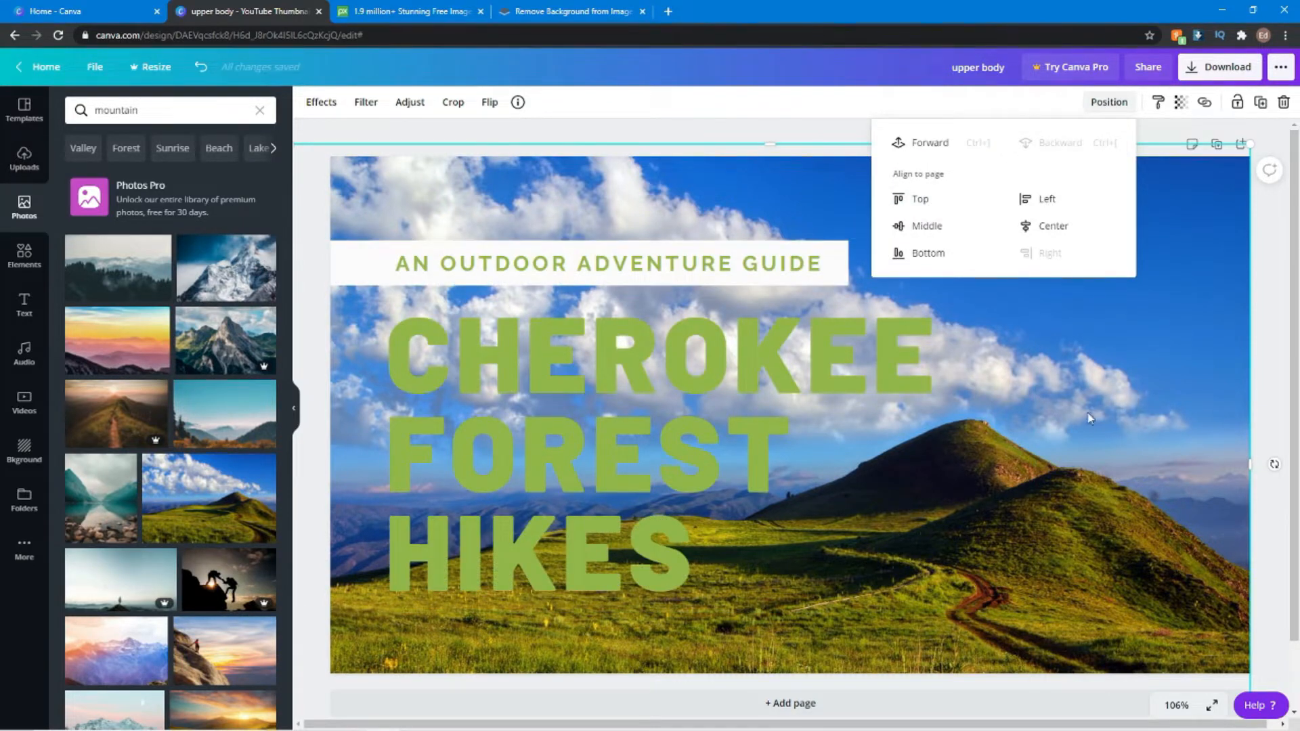
left_click(911, 150)
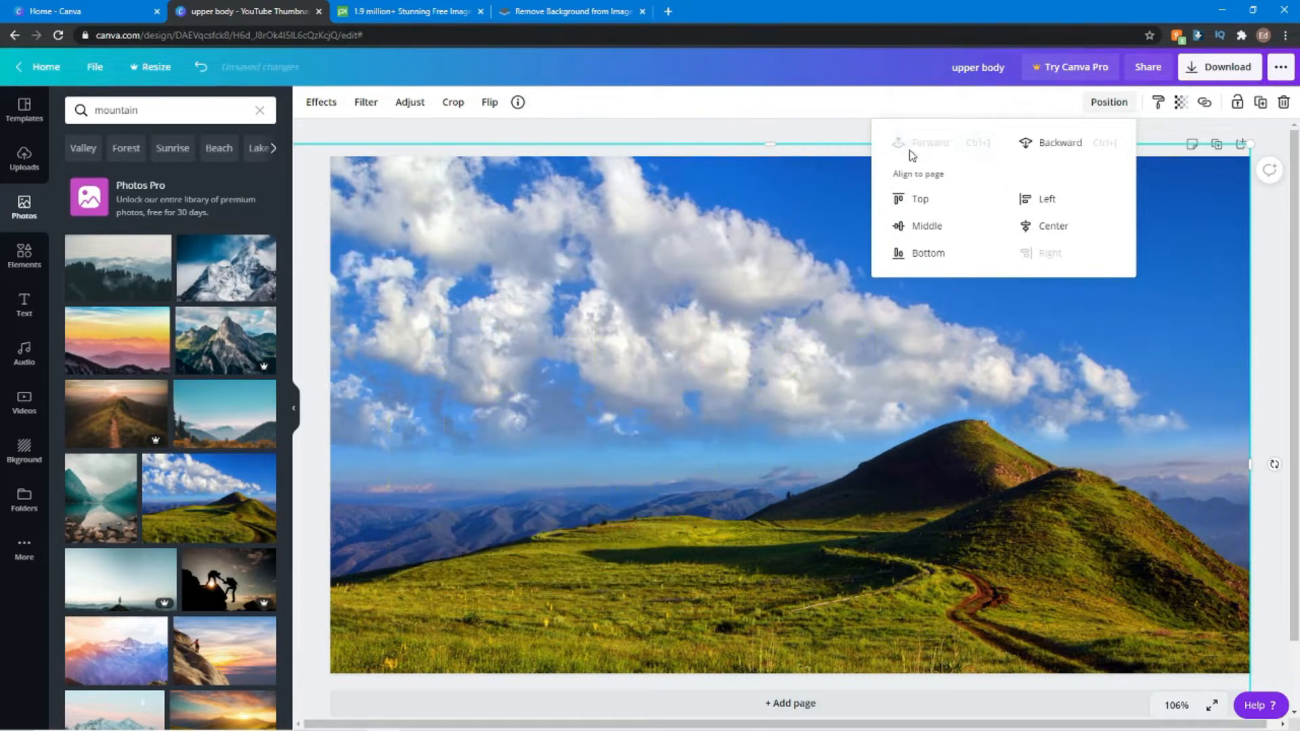
left_click(1045, 151)
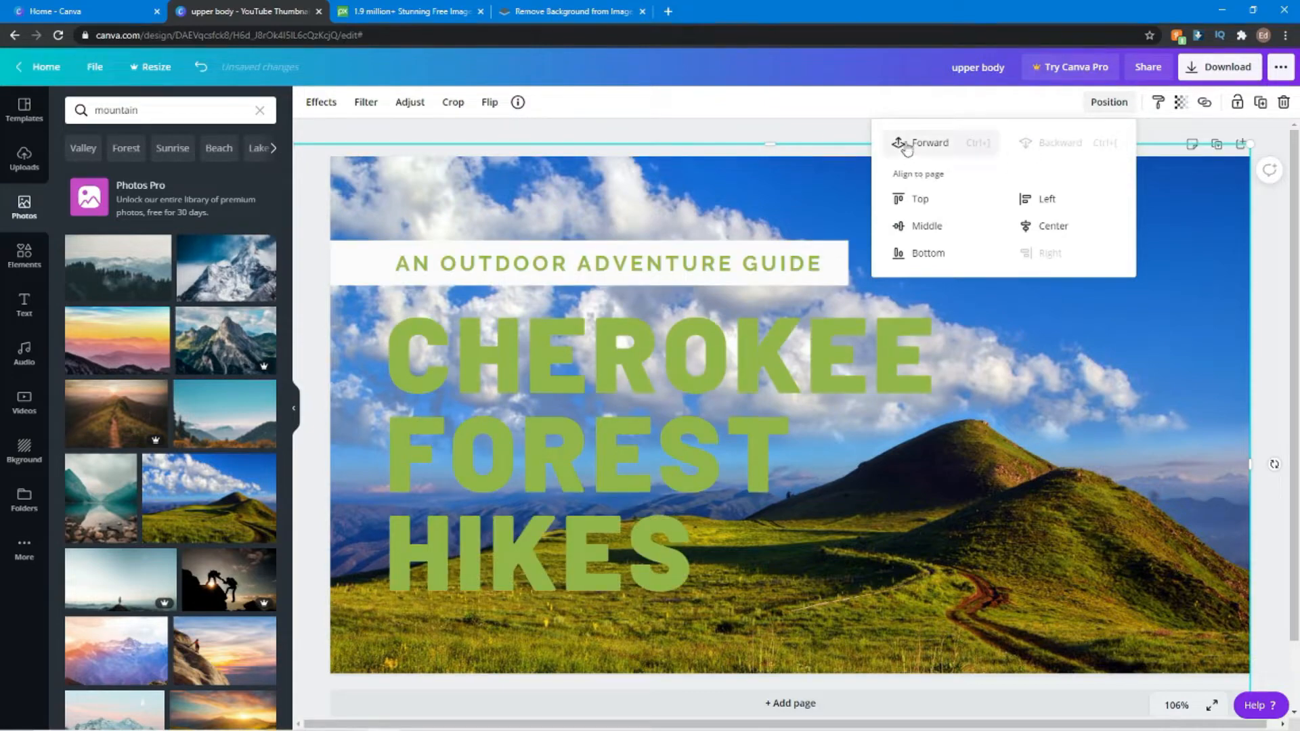
left_click(906, 145)
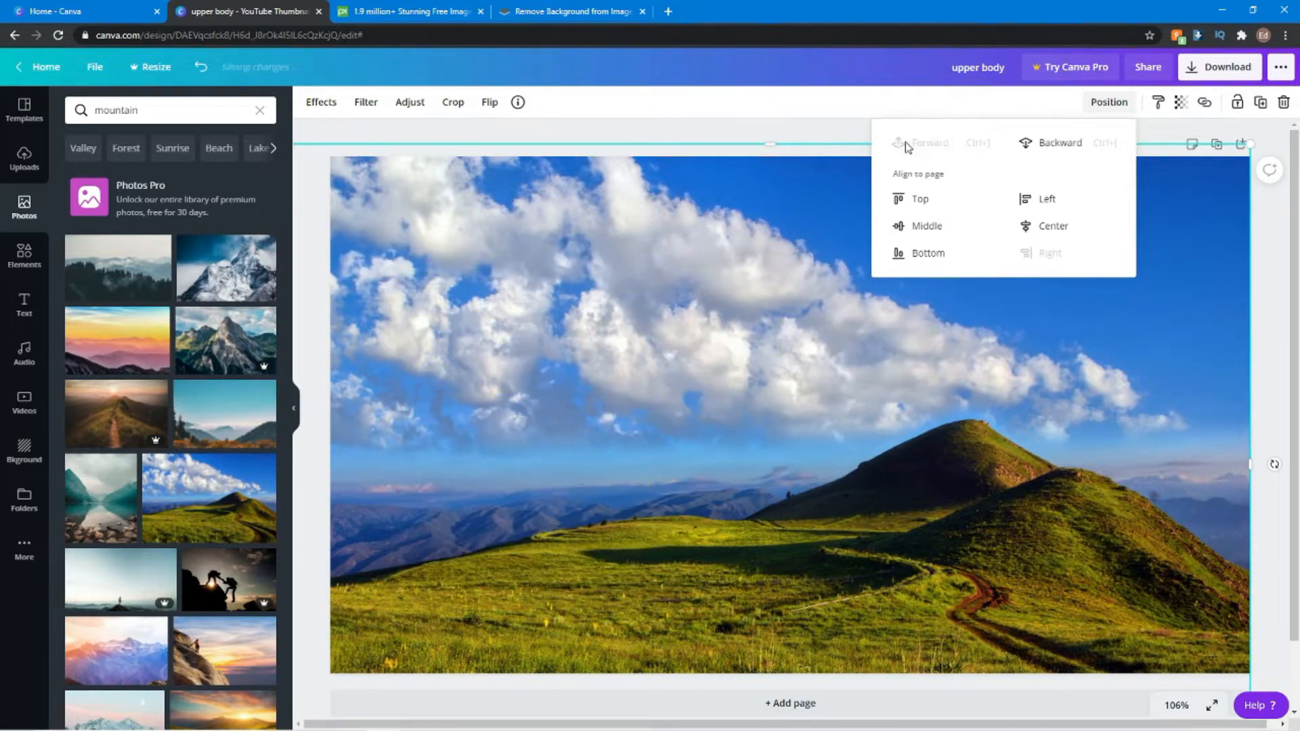
left_click(1035, 142)
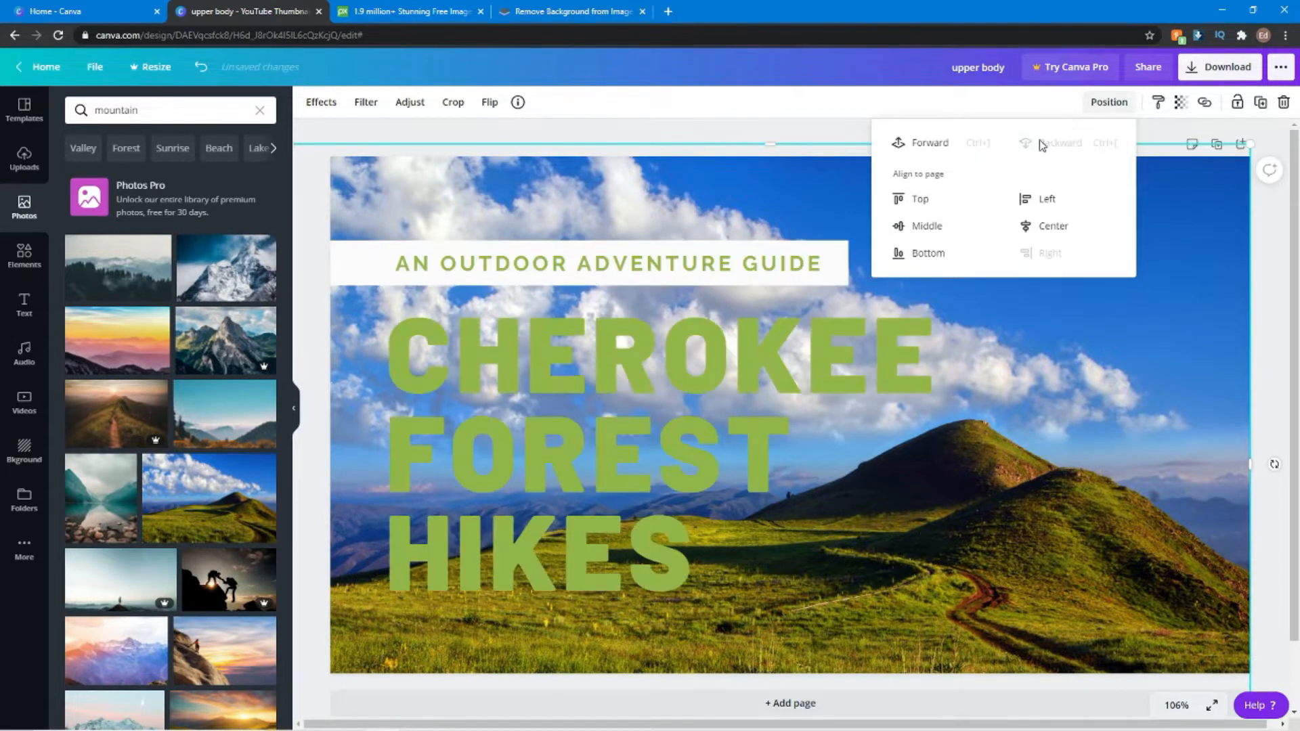
left_click(1106, 483)
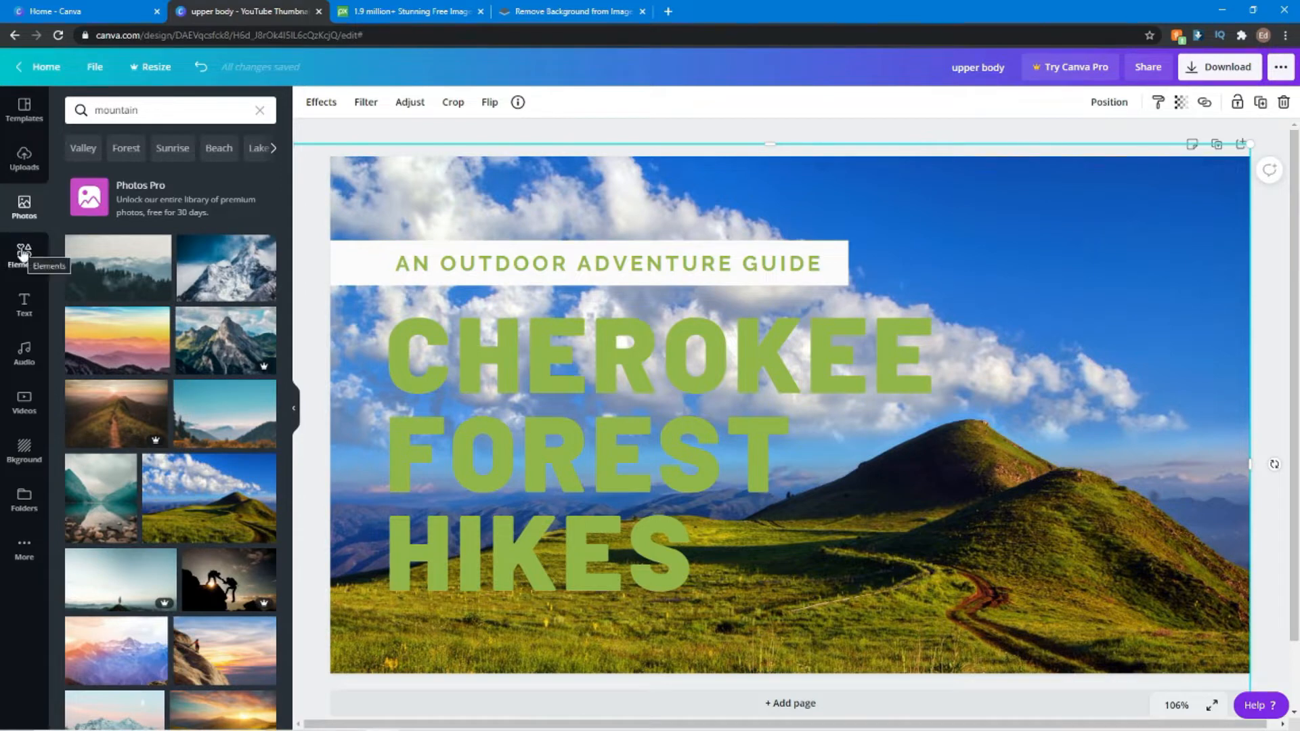
- Browse the text font combinations and add the "PLANET ARCADIA" style to the page
left_click(24, 306)
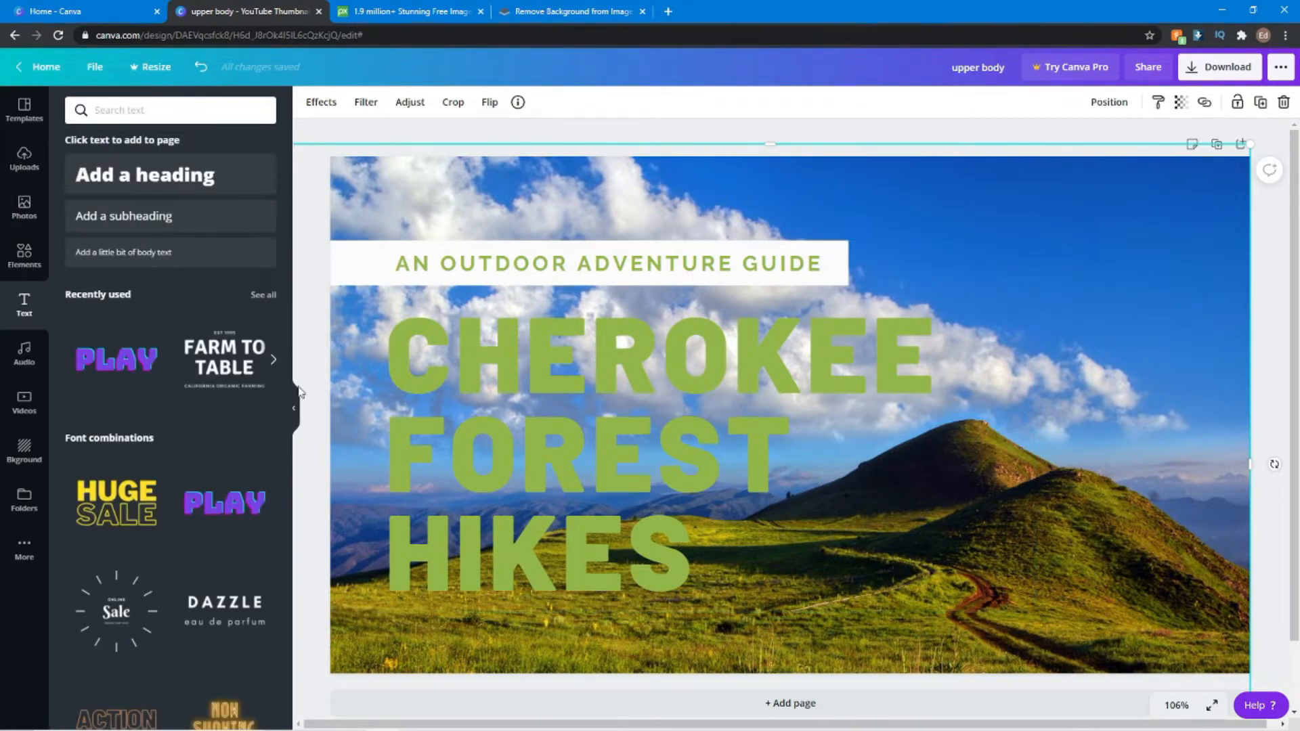
scroll(201, 364, "down", 2)
scroll(201, 364, "down", 5)
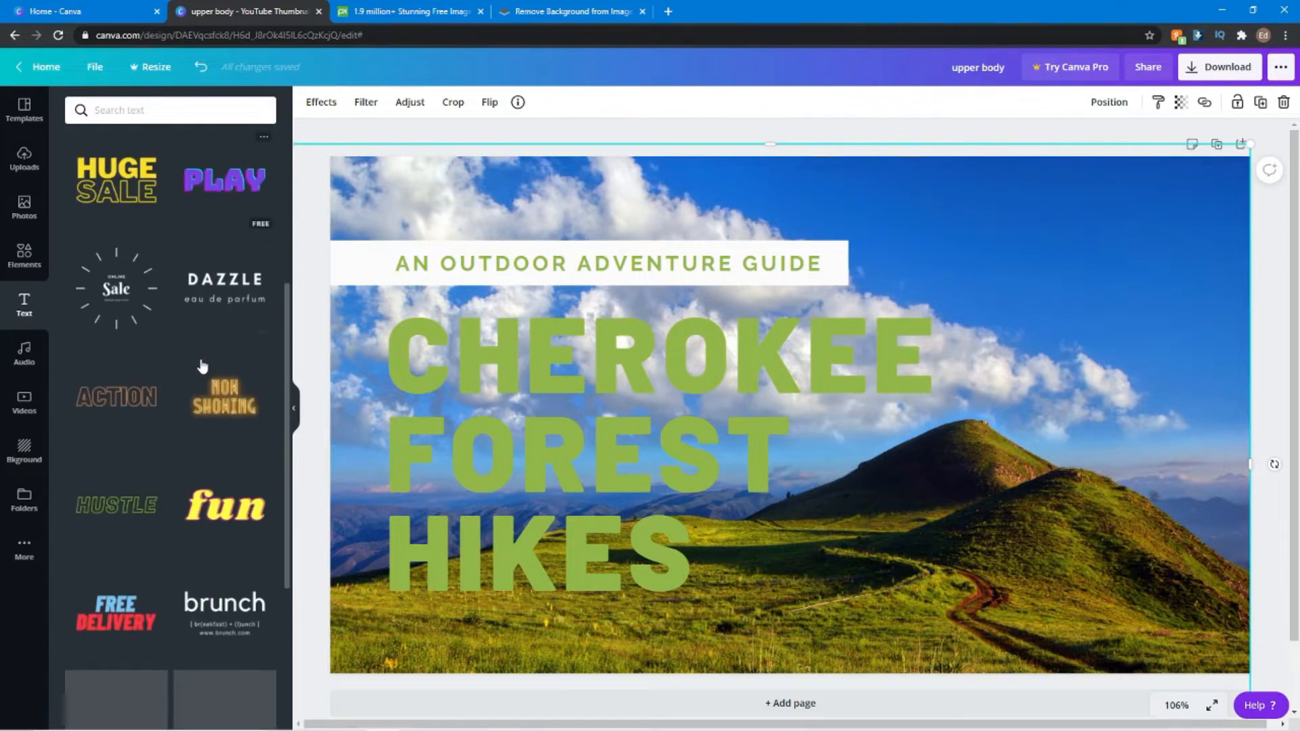
scroll(183, 378, "down", 2)
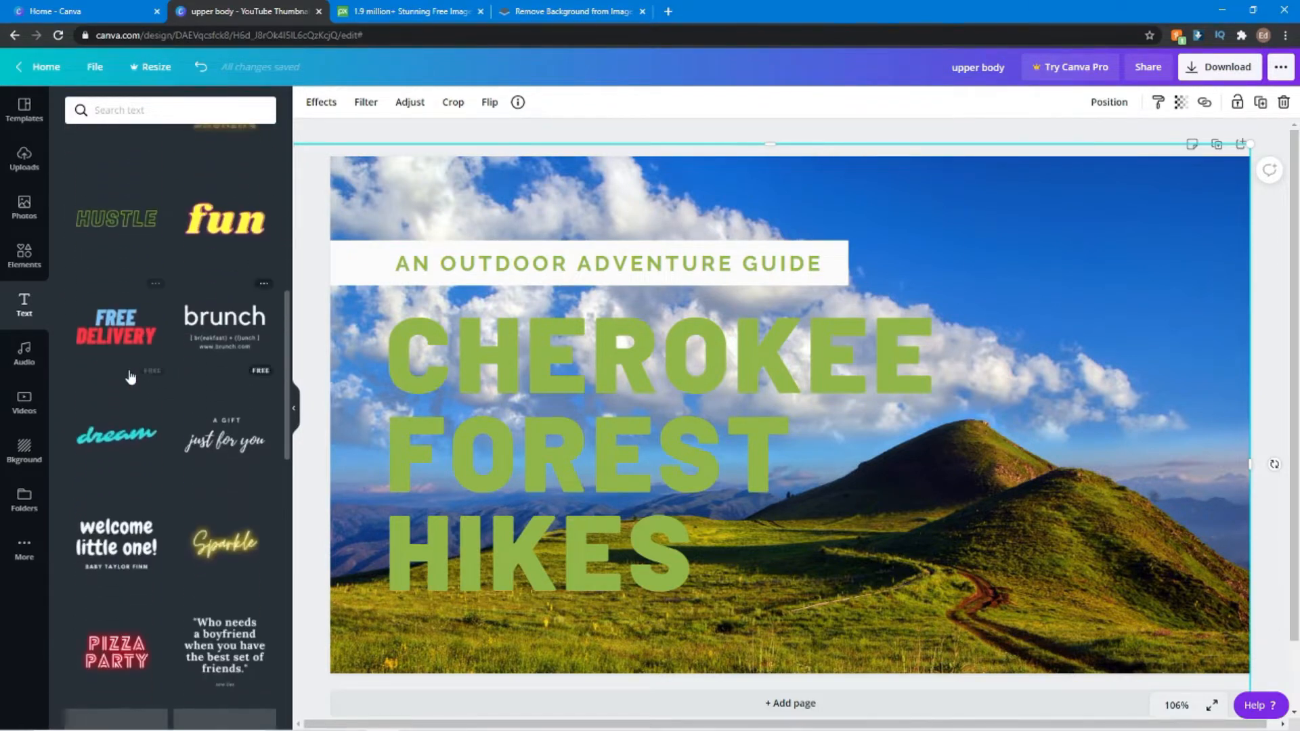
scroll(117, 338, "down", 3)
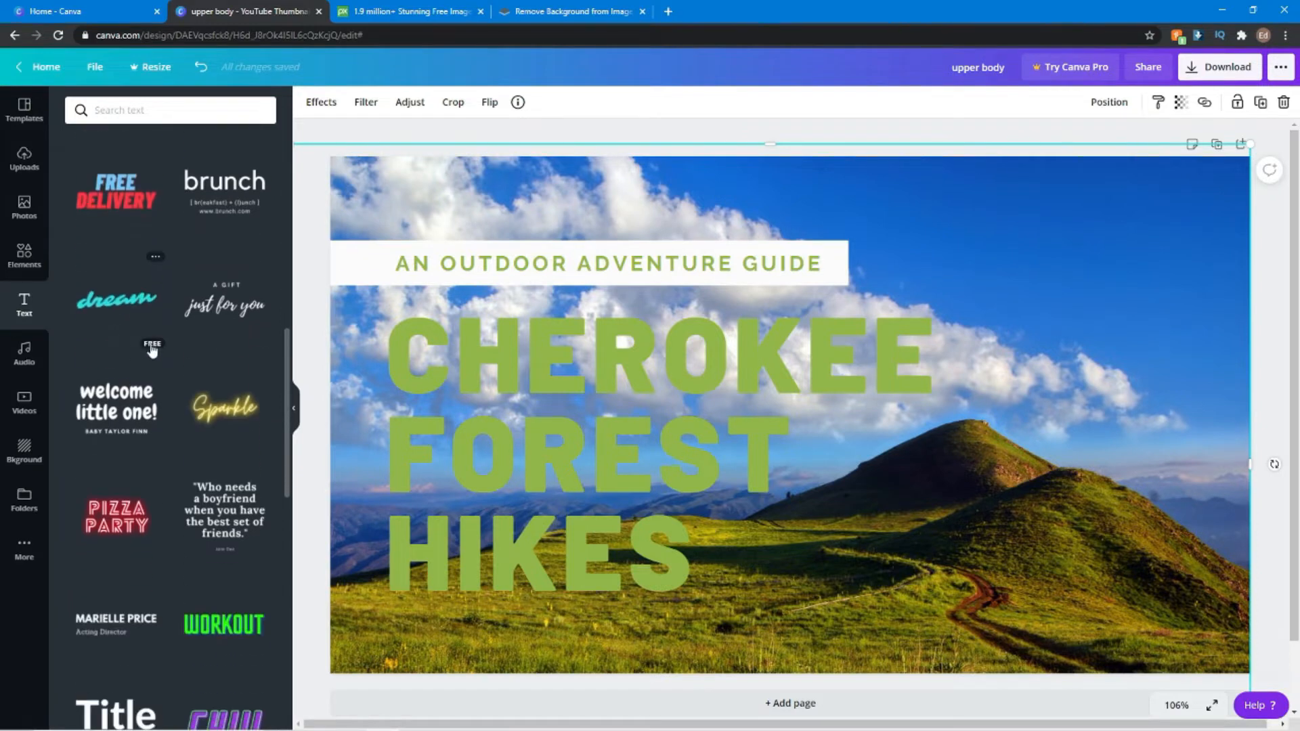
scroll(205, 345, "down", 5)
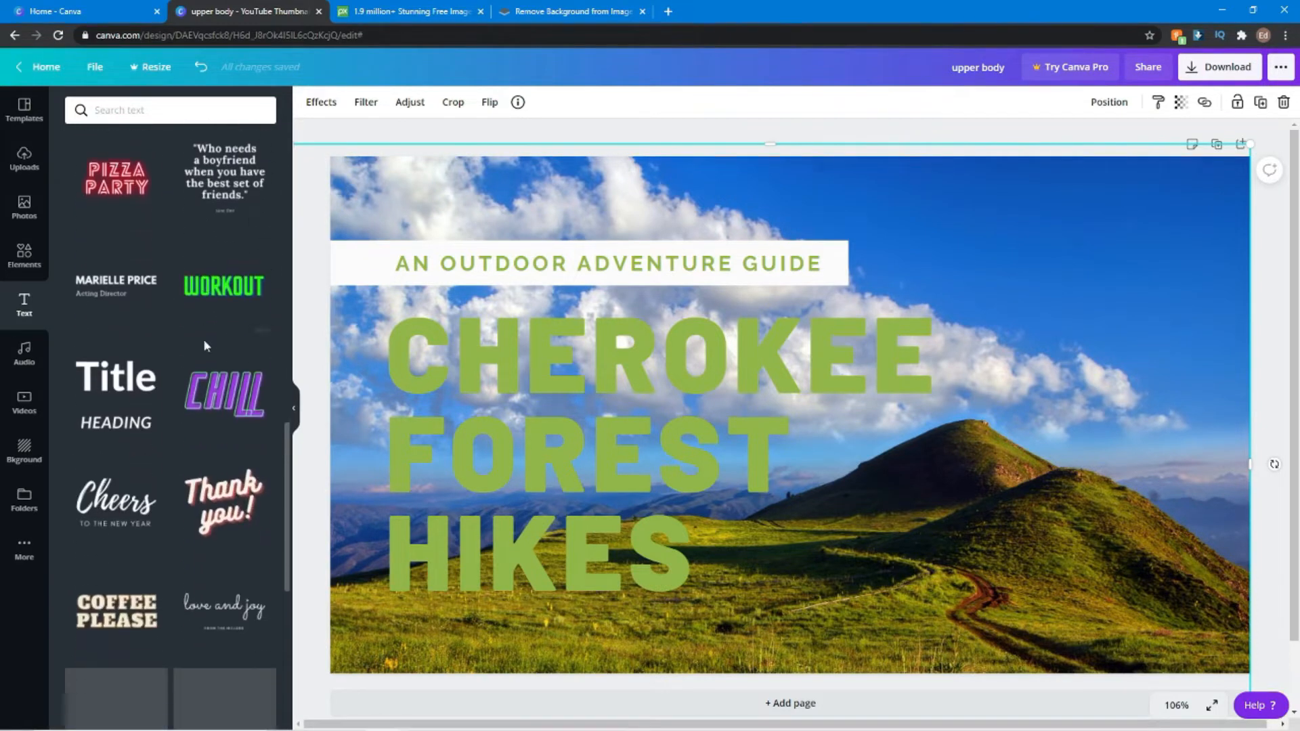
scroll(239, 338, "down", 4)
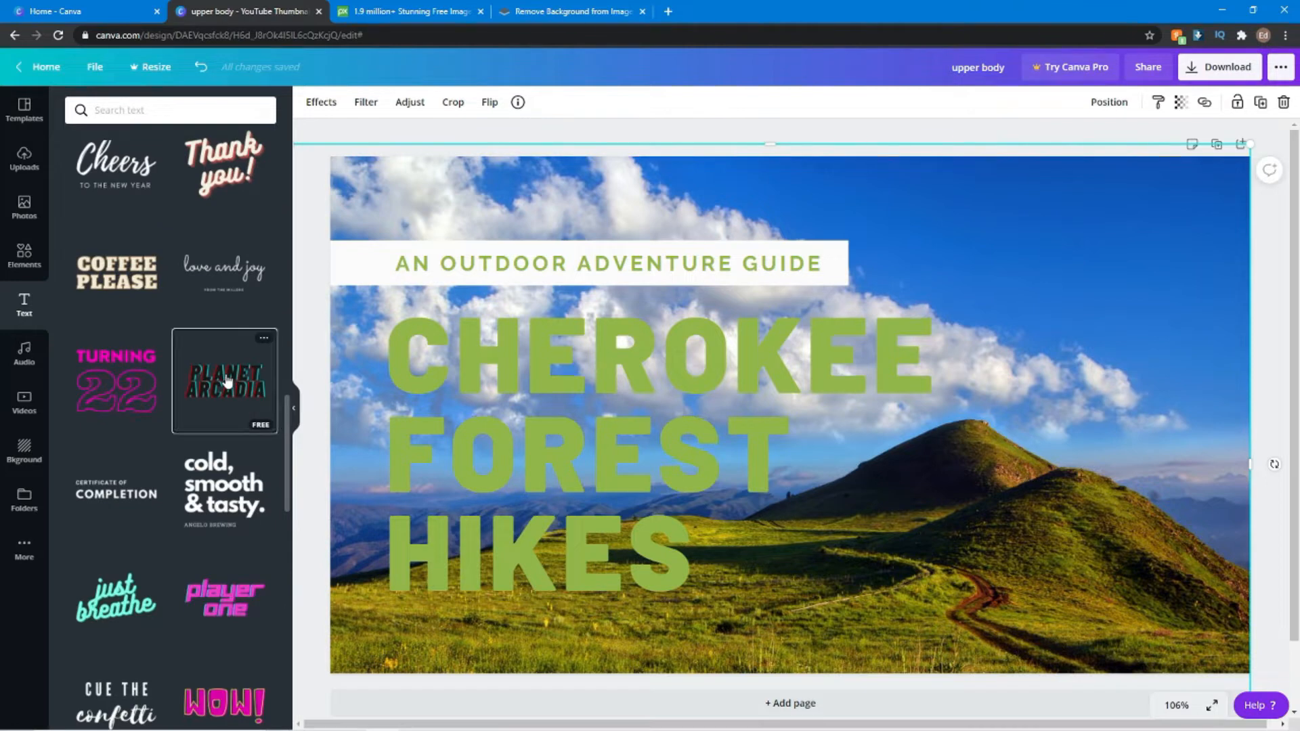
left_click(226, 381)
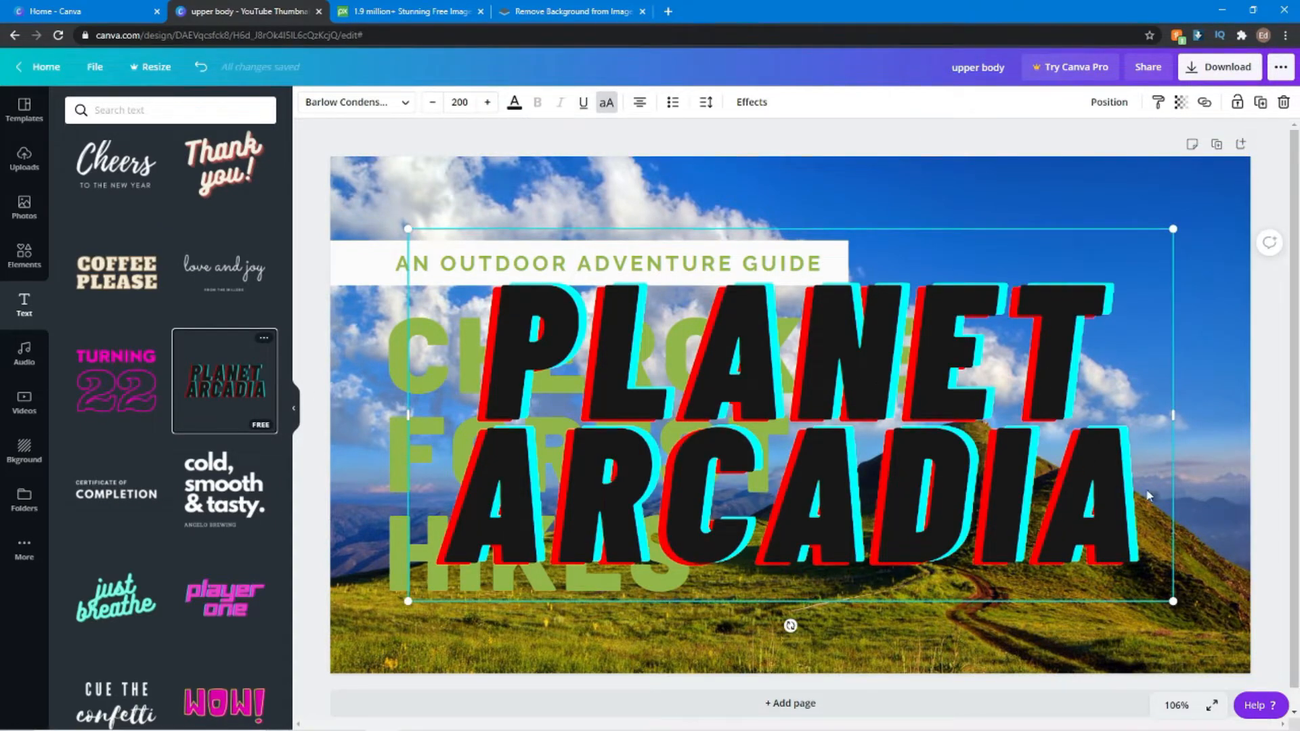
- Try overwriting part of the word "PLANET" with "HIK" and undo that text edit
double_click(813, 386)
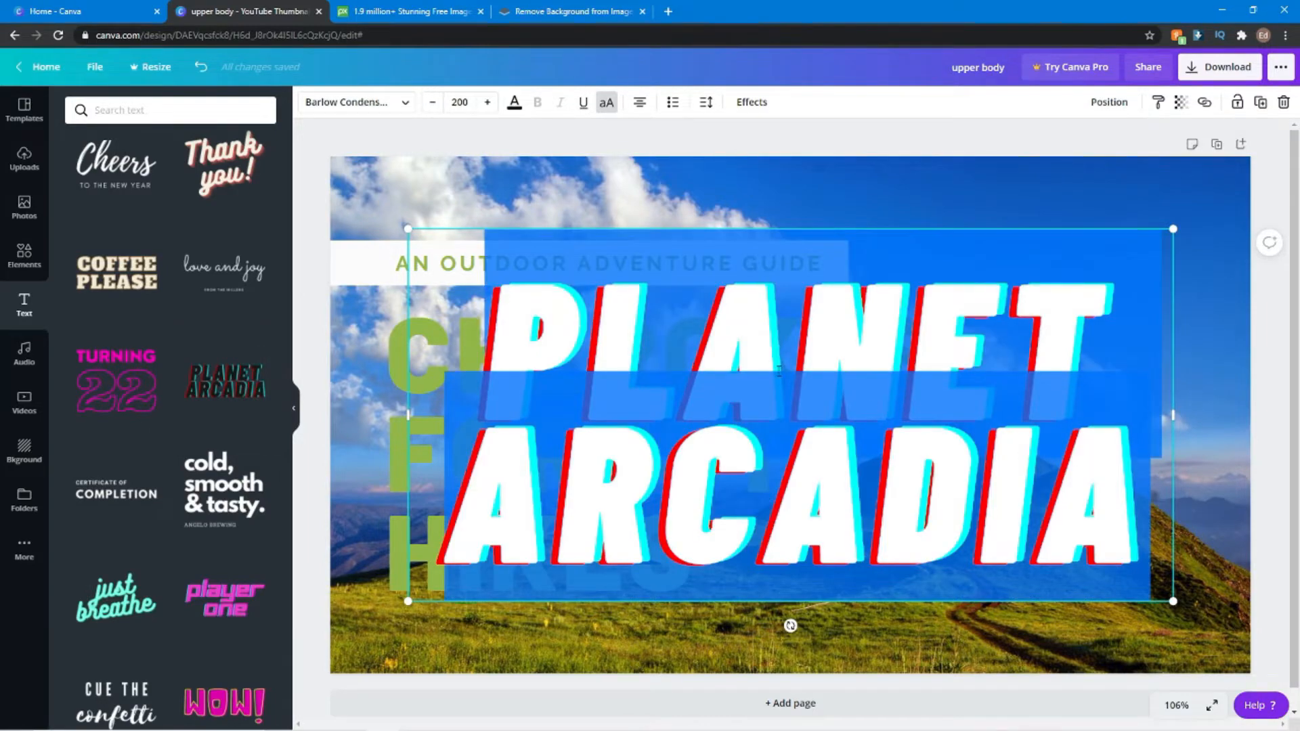
type("HIK")
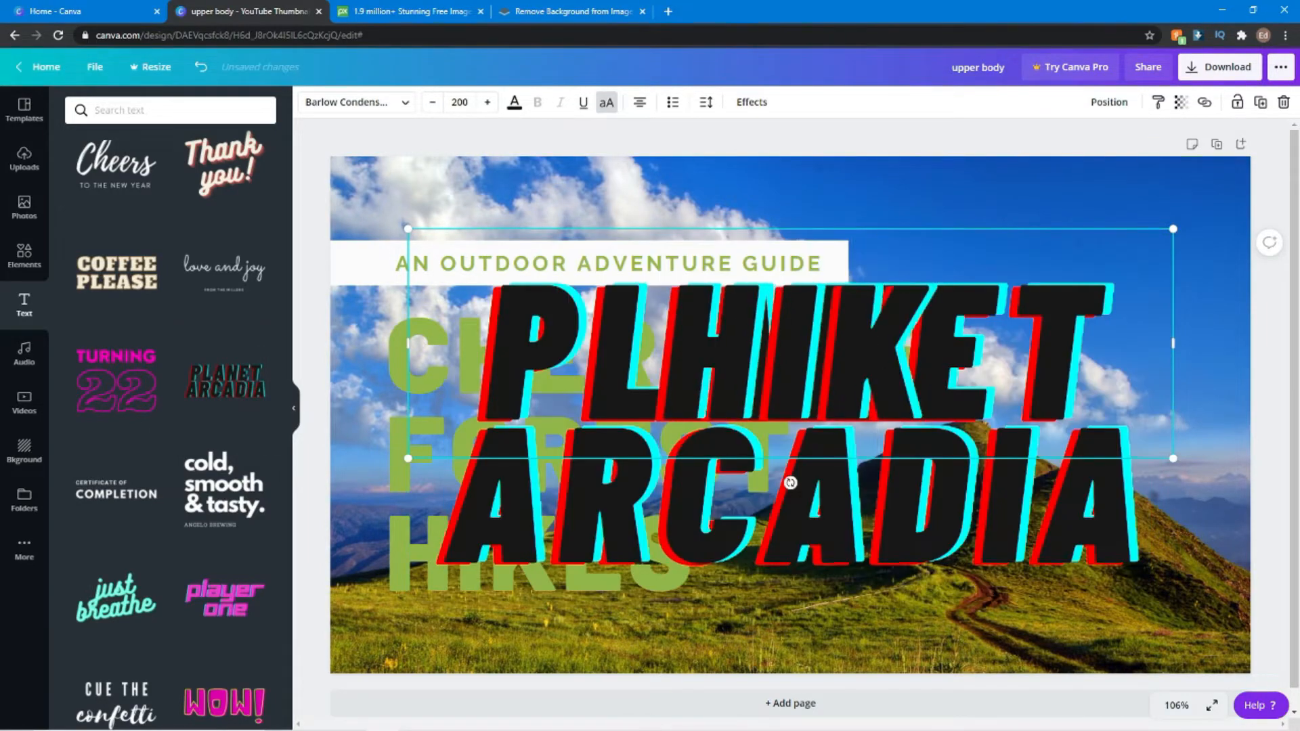
key("ctrl+z")
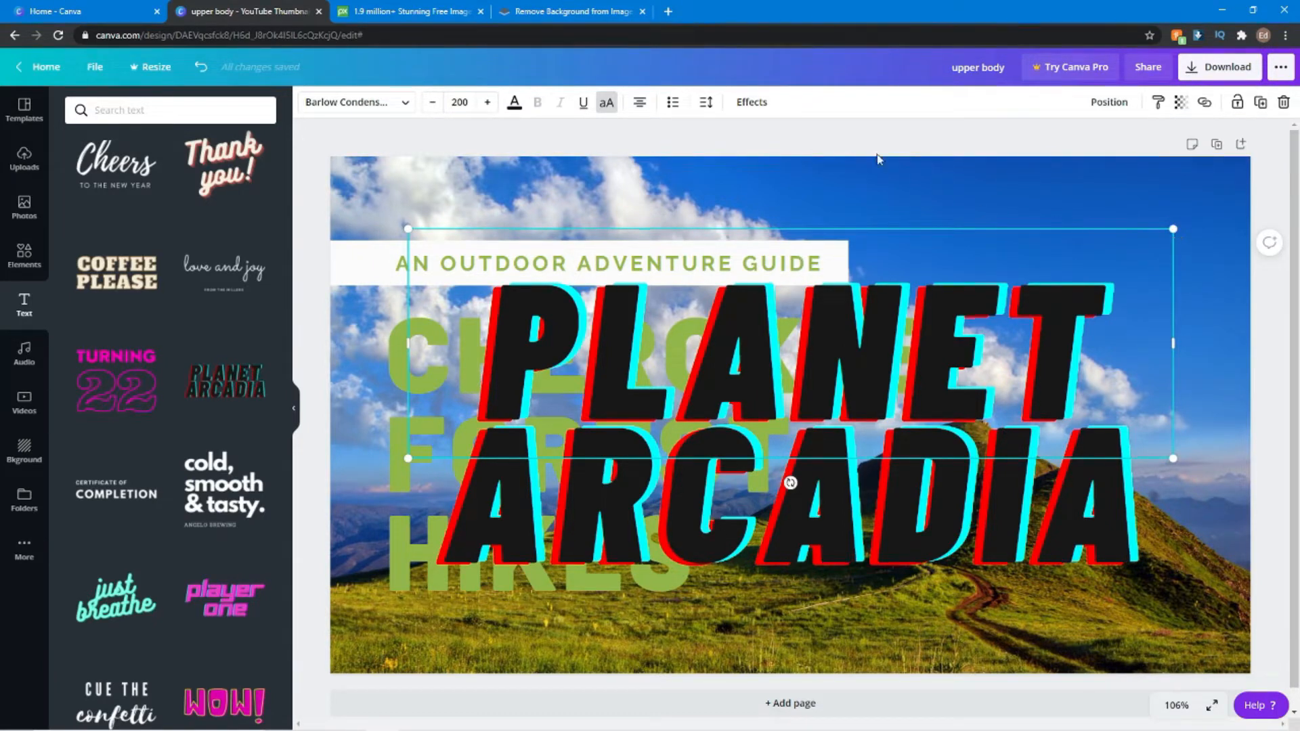
- Undo adding the "PLANET ARCADIA" font combination to the page
left_click(199, 67)
left_click(199, 67)
left_click(199, 68)
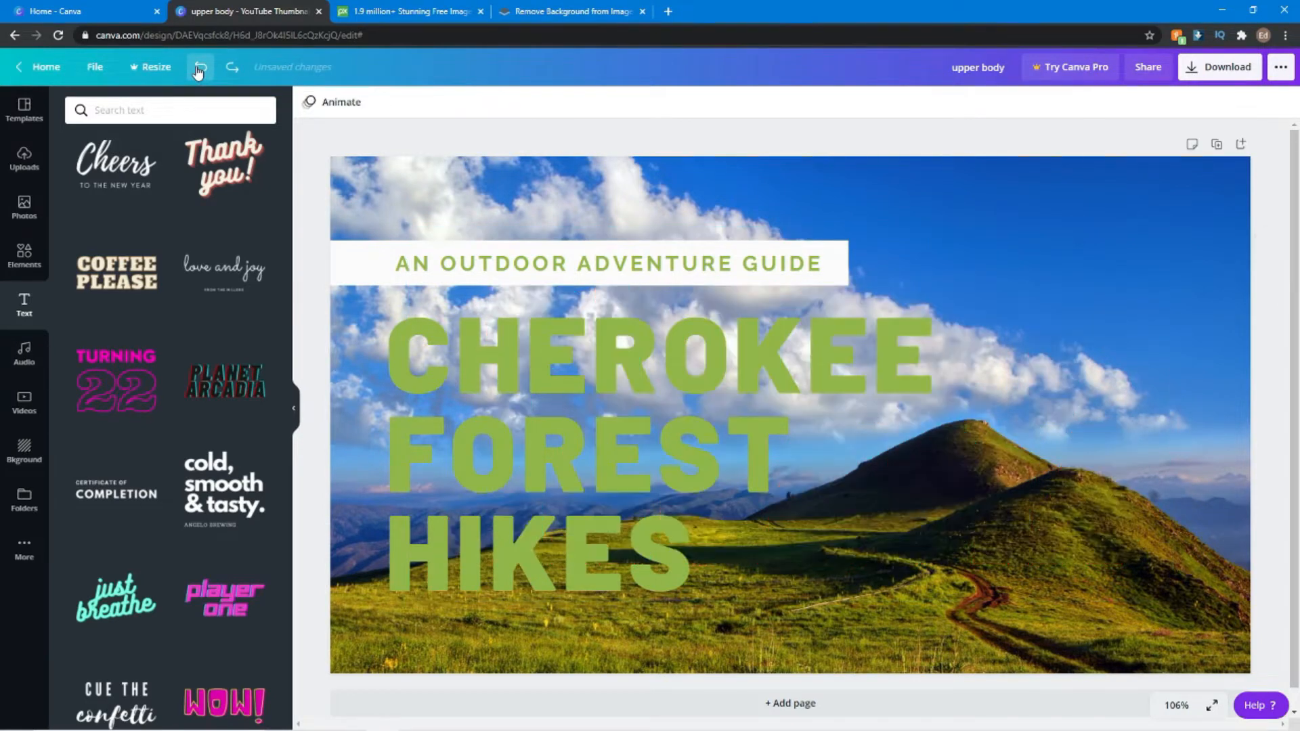
- Move the grouped "CHEROKEE FOREST HIKES" heading and its banner up and to the right on the thumbnail
left_click(510, 348)
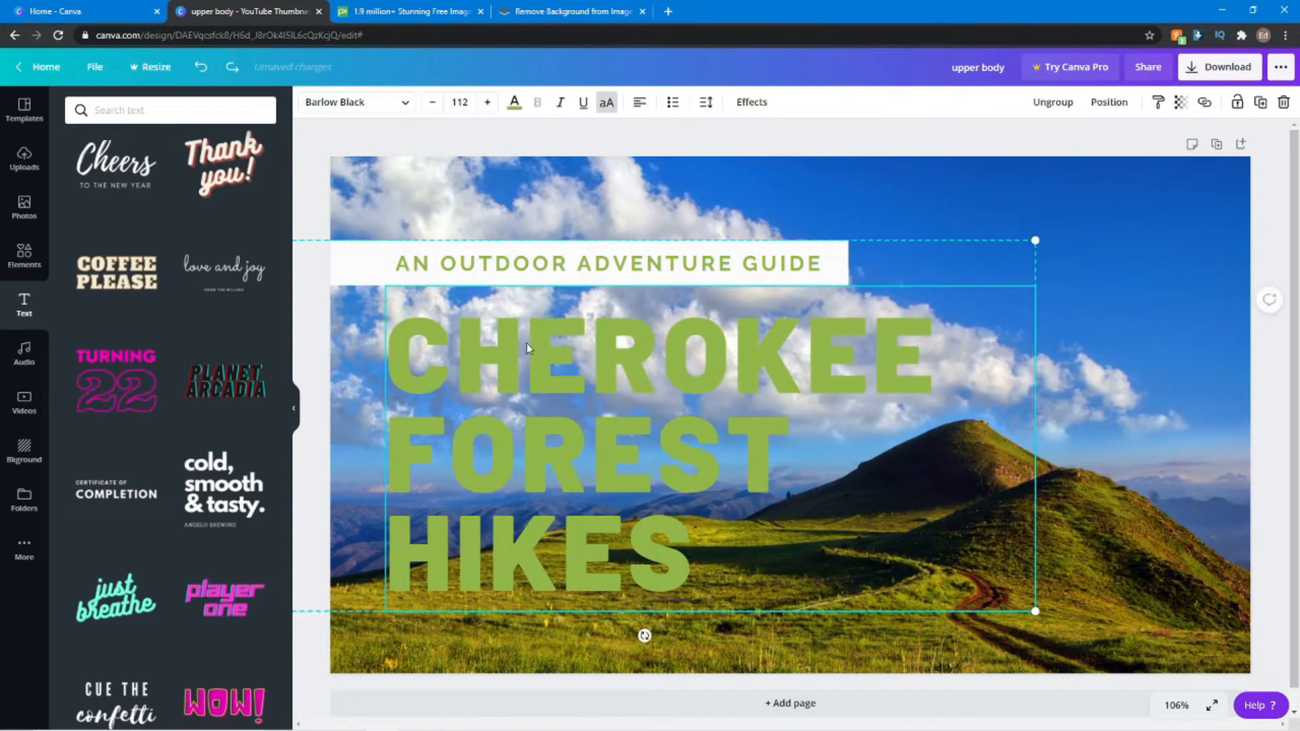
double_click(1014, 424)
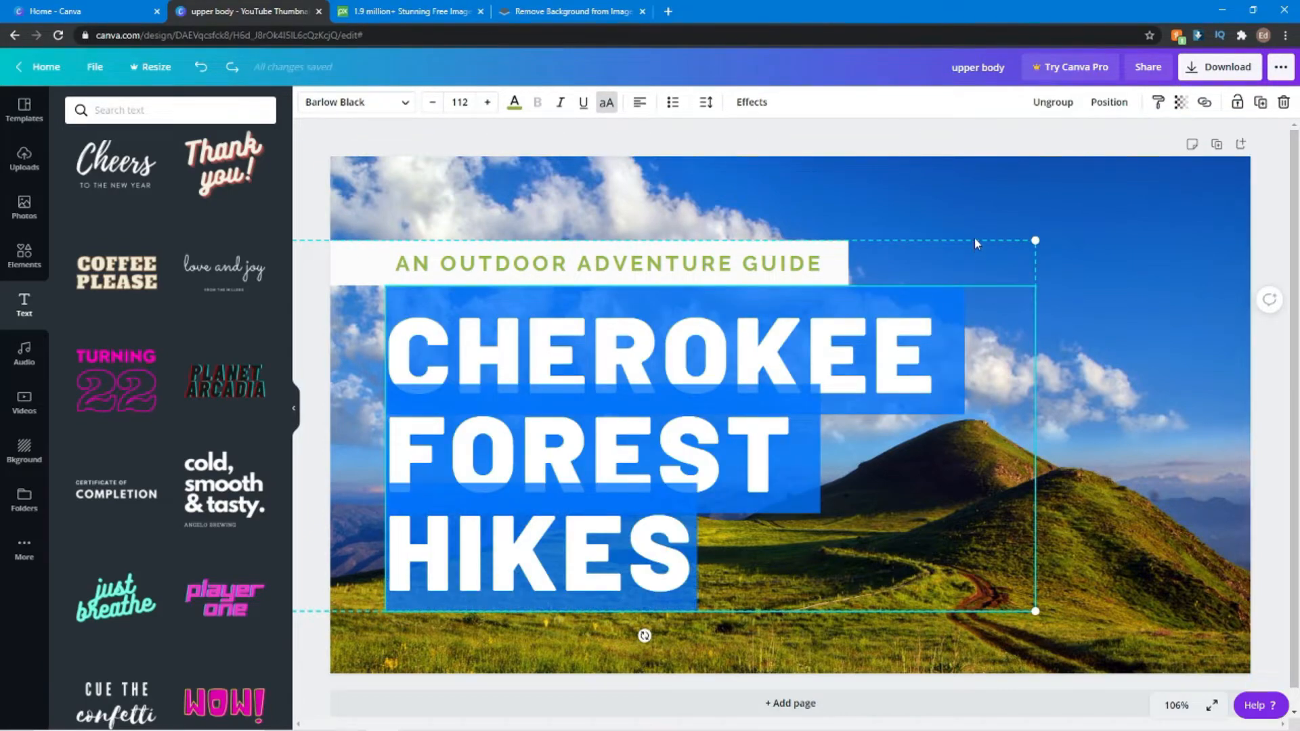
left_click_drag(977, 241, 1097, 197)
- Replace the word "FOREST" in the heading with "MOUNTAIN"
left_click(1009, 443)
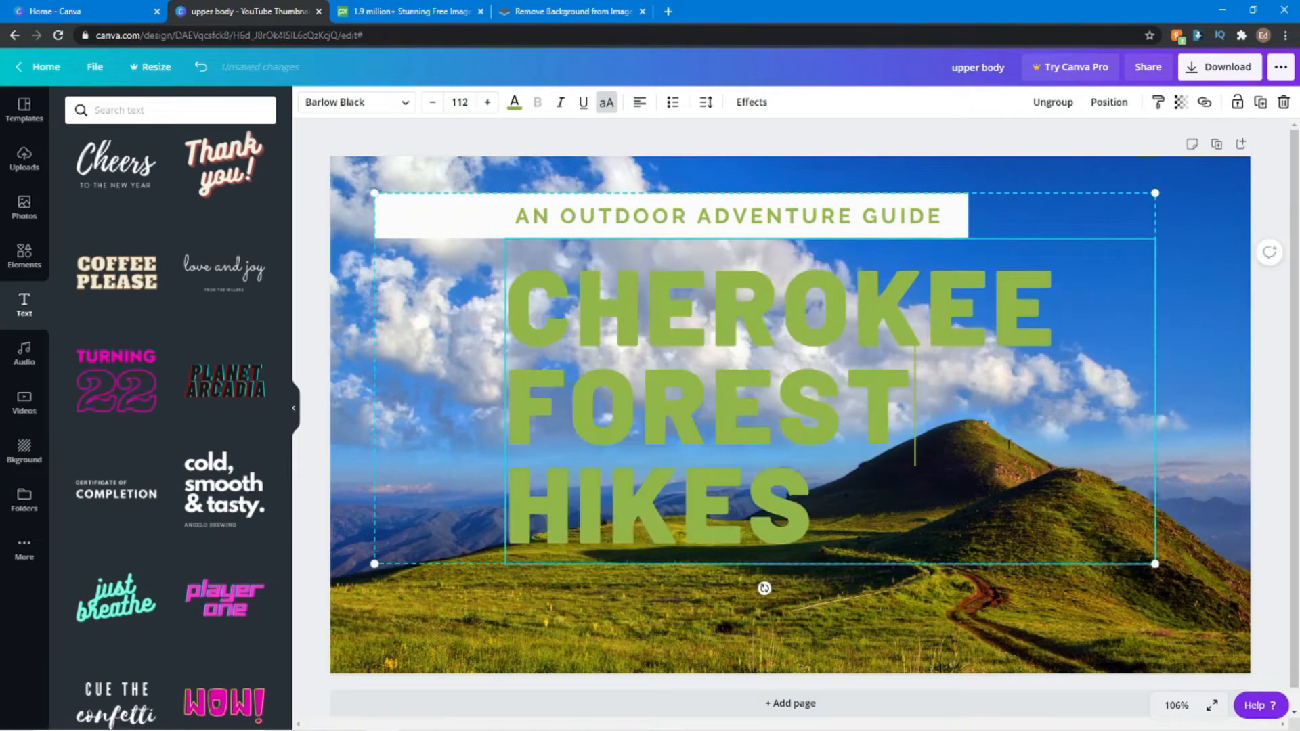
left_click_drag(908, 417, 533, 406)
type("MOUN")
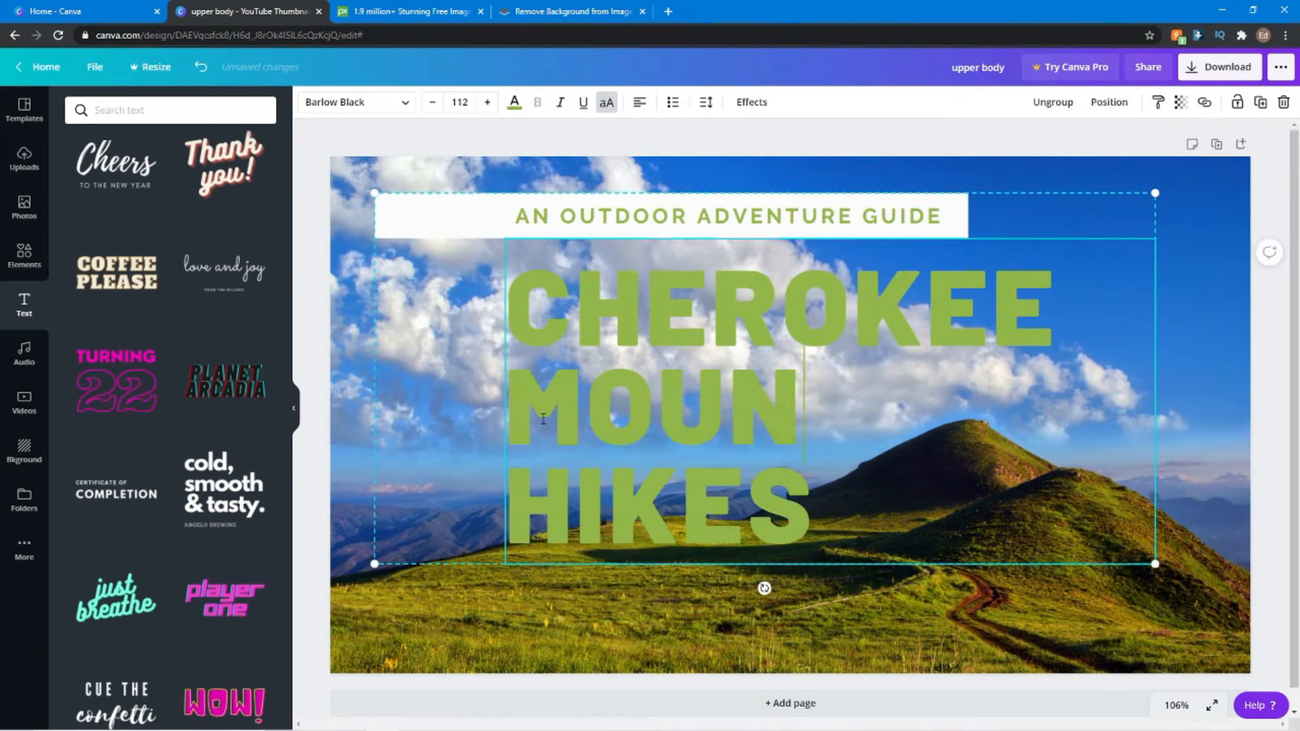
type("TIAIN")
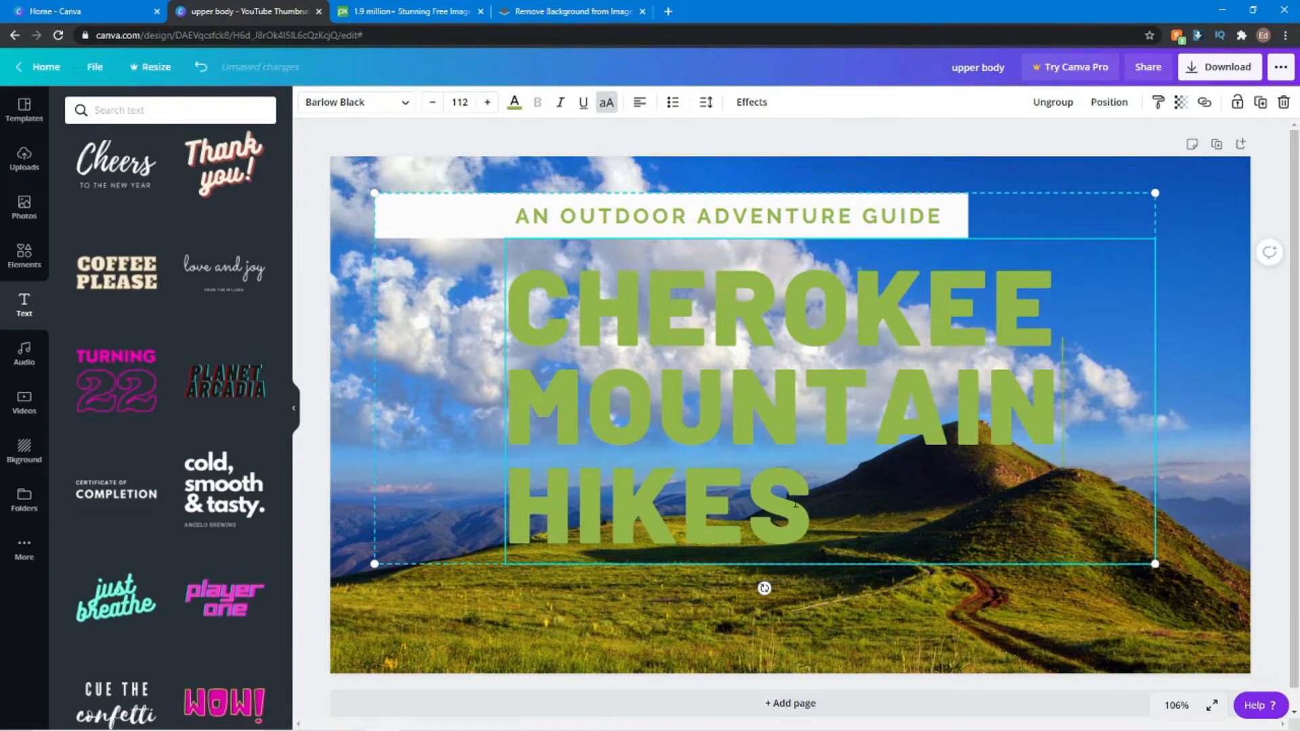
- Browse the fonts for the whole heading and try to apply the premium Evolve Sans font
left_click_drag(795, 504, 506, 284)
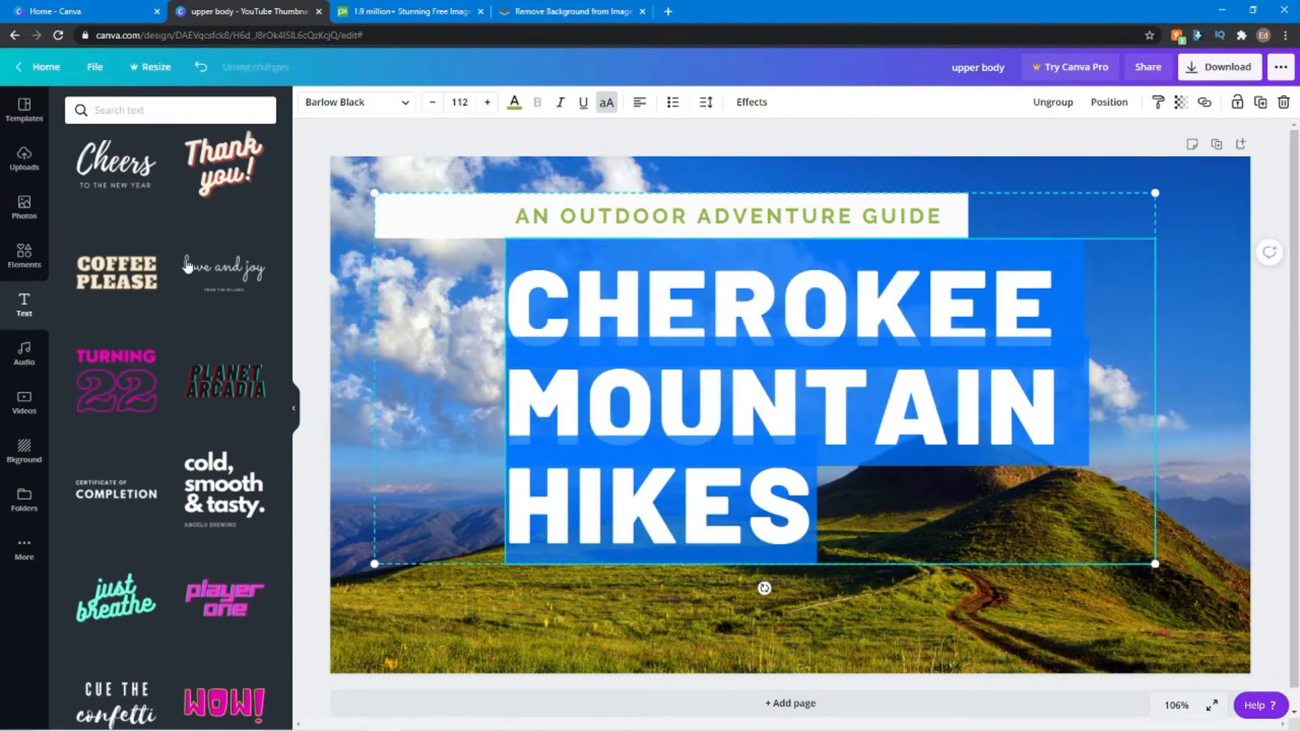
left_click(405, 103)
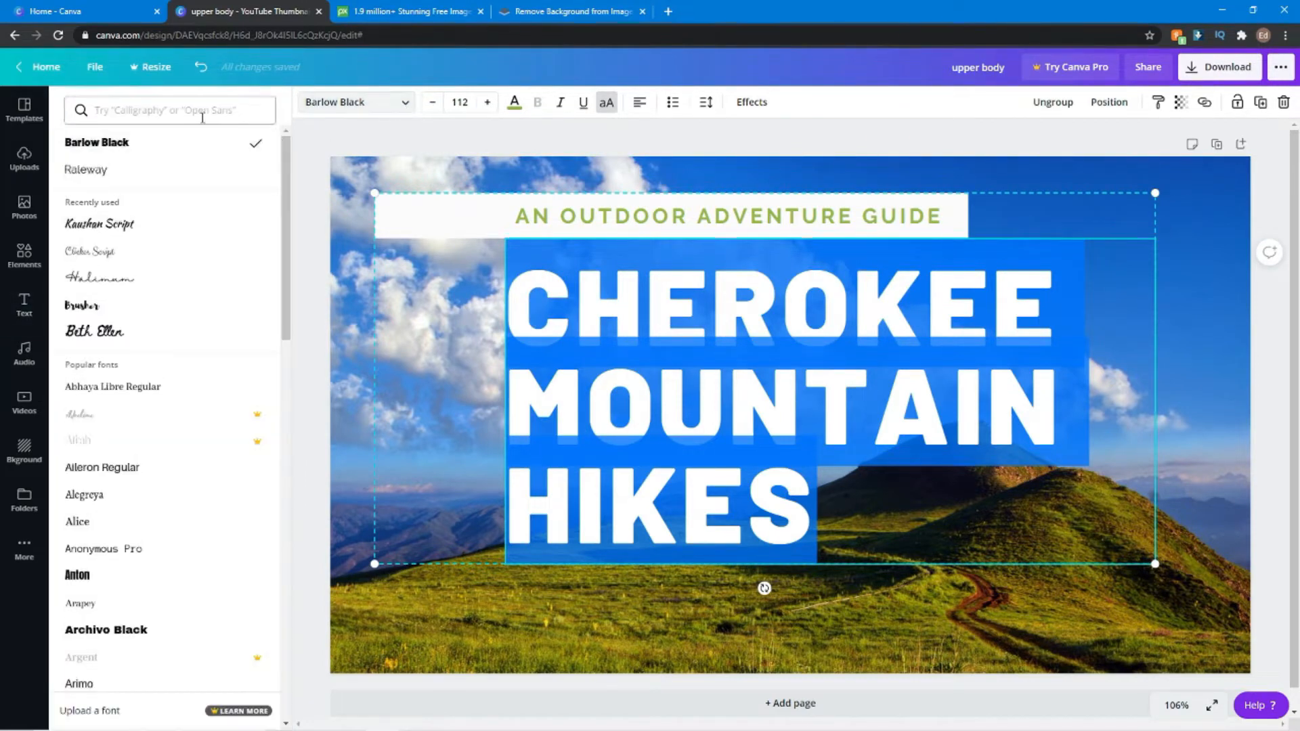
scroll(203, 281, "down", 8)
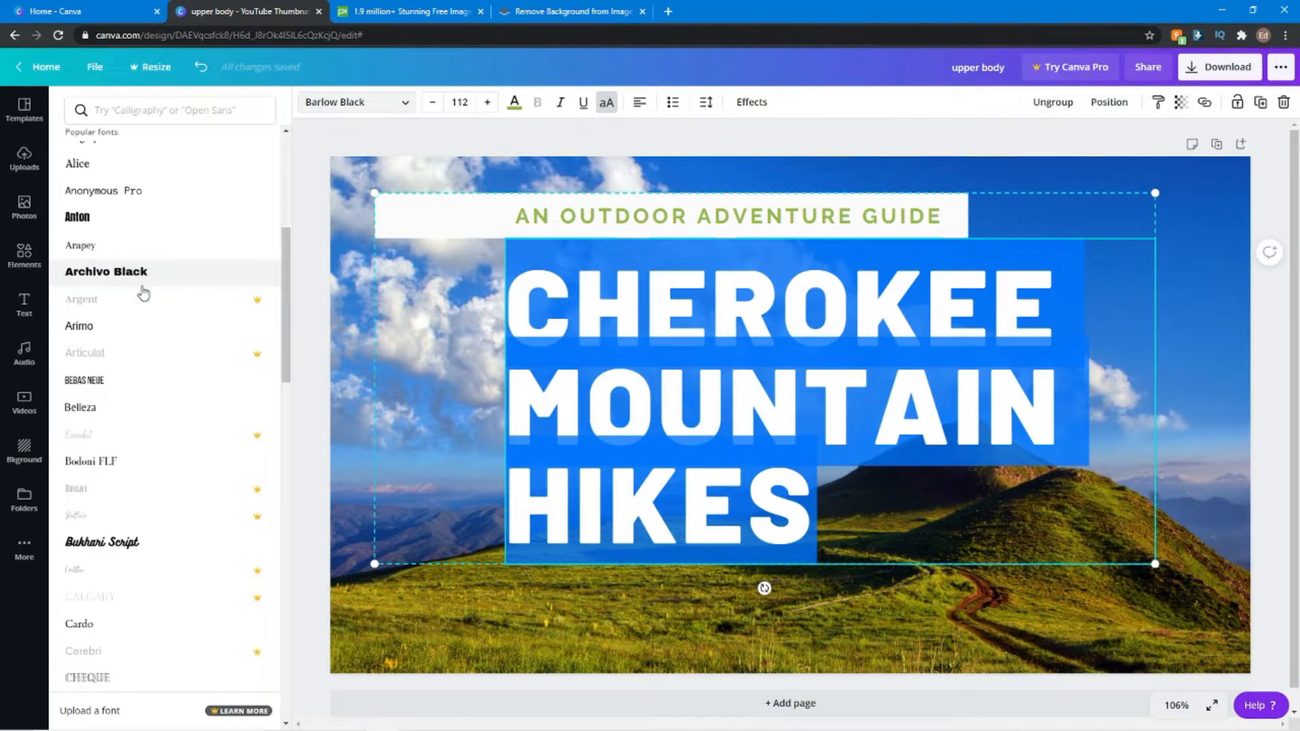
scroll(193, 281, "down", 3)
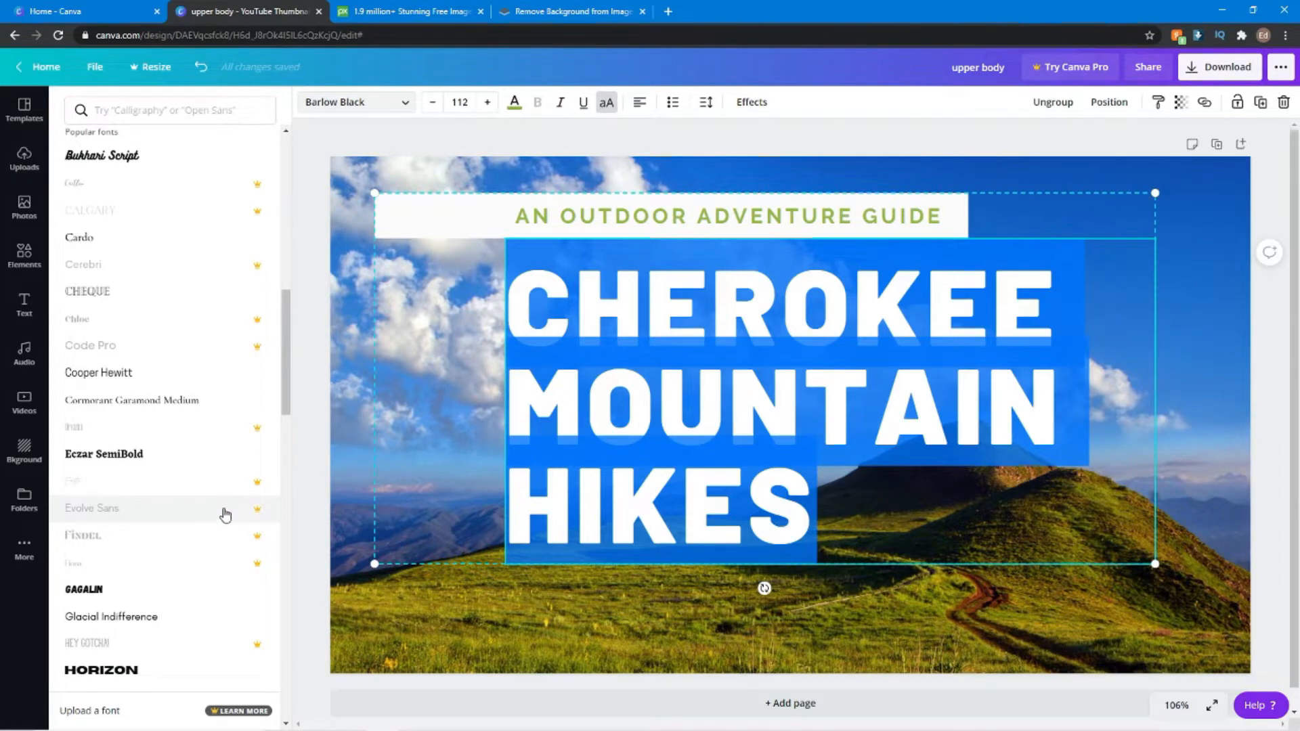
left_click(178, 522)
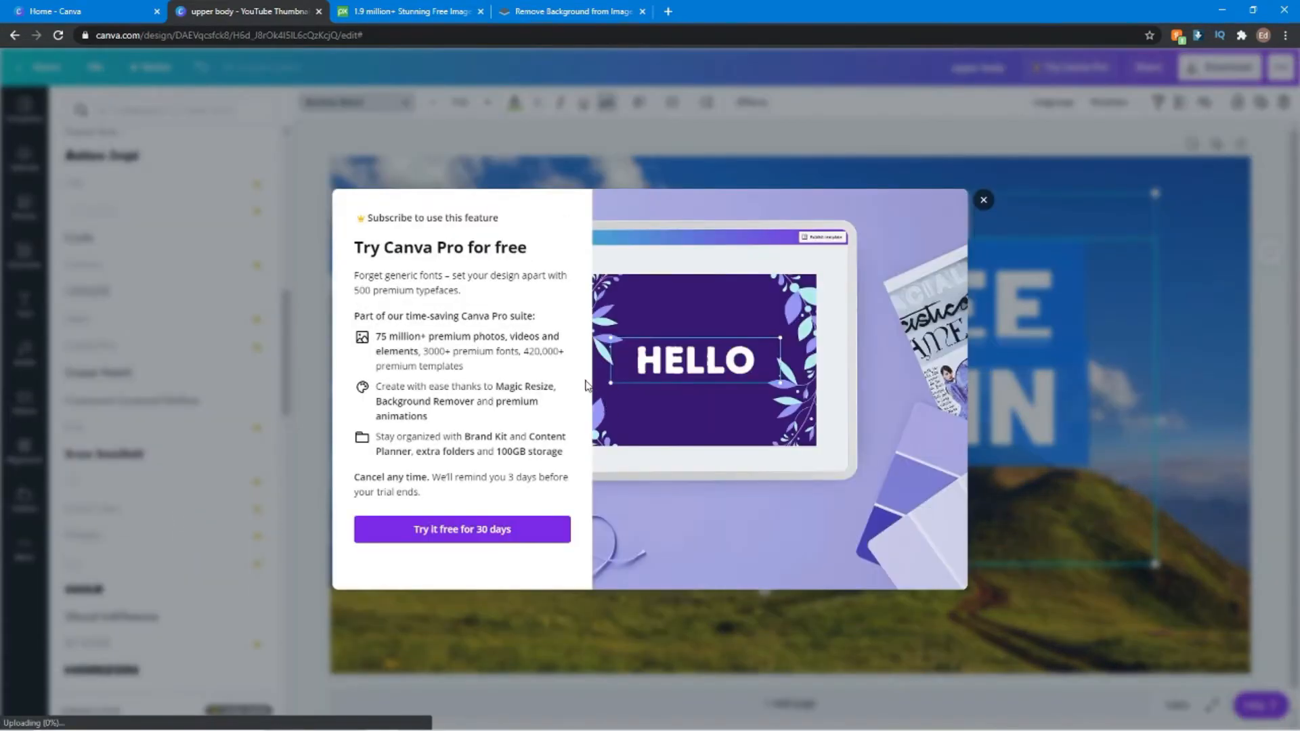
left_click(984, 201)
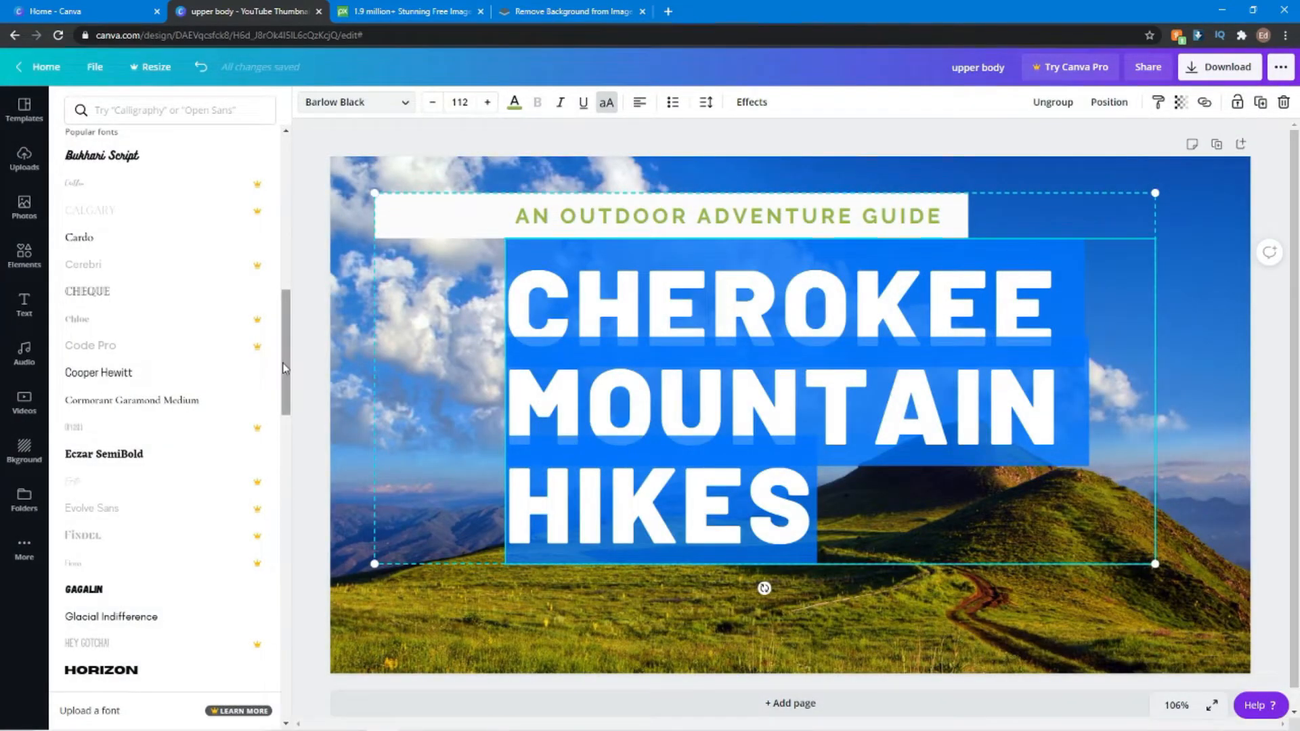
- Add the premium rocky mountain photo to the page, view its purchase option, and delete the photo again
left_click(24, 206)
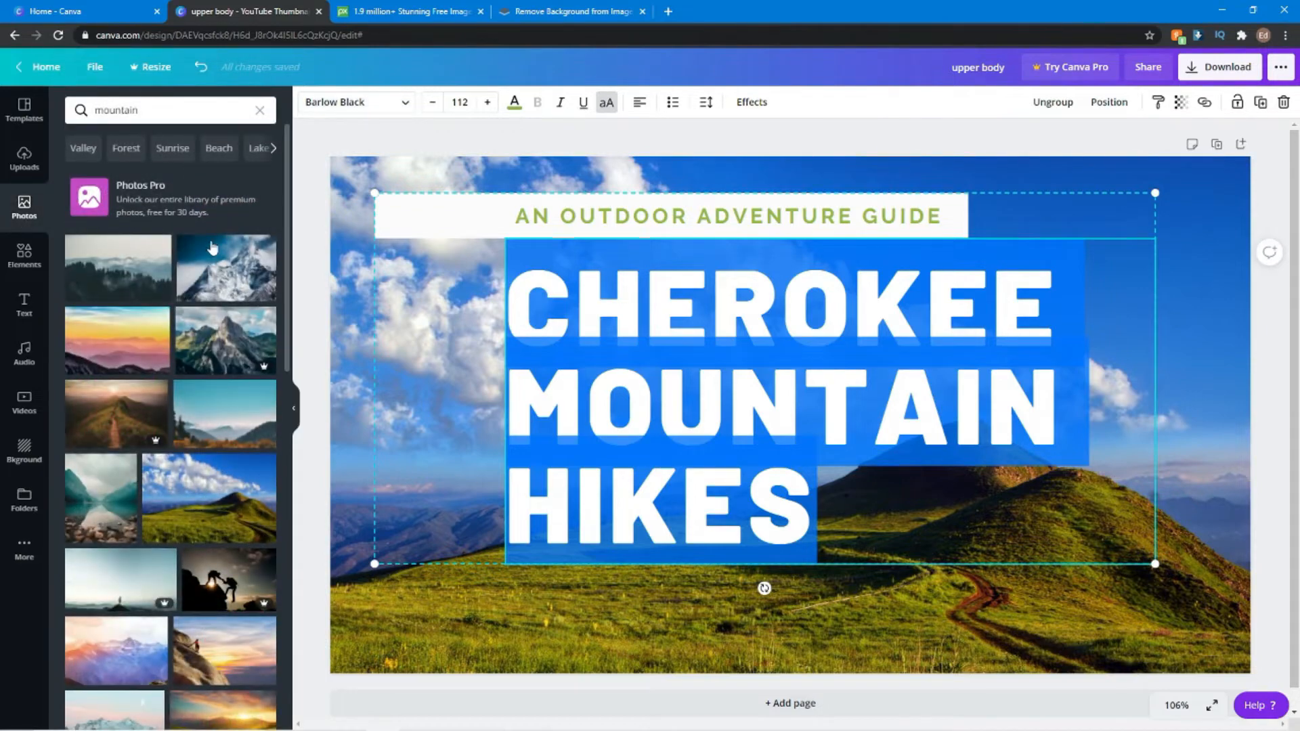
left_click(231, 344)
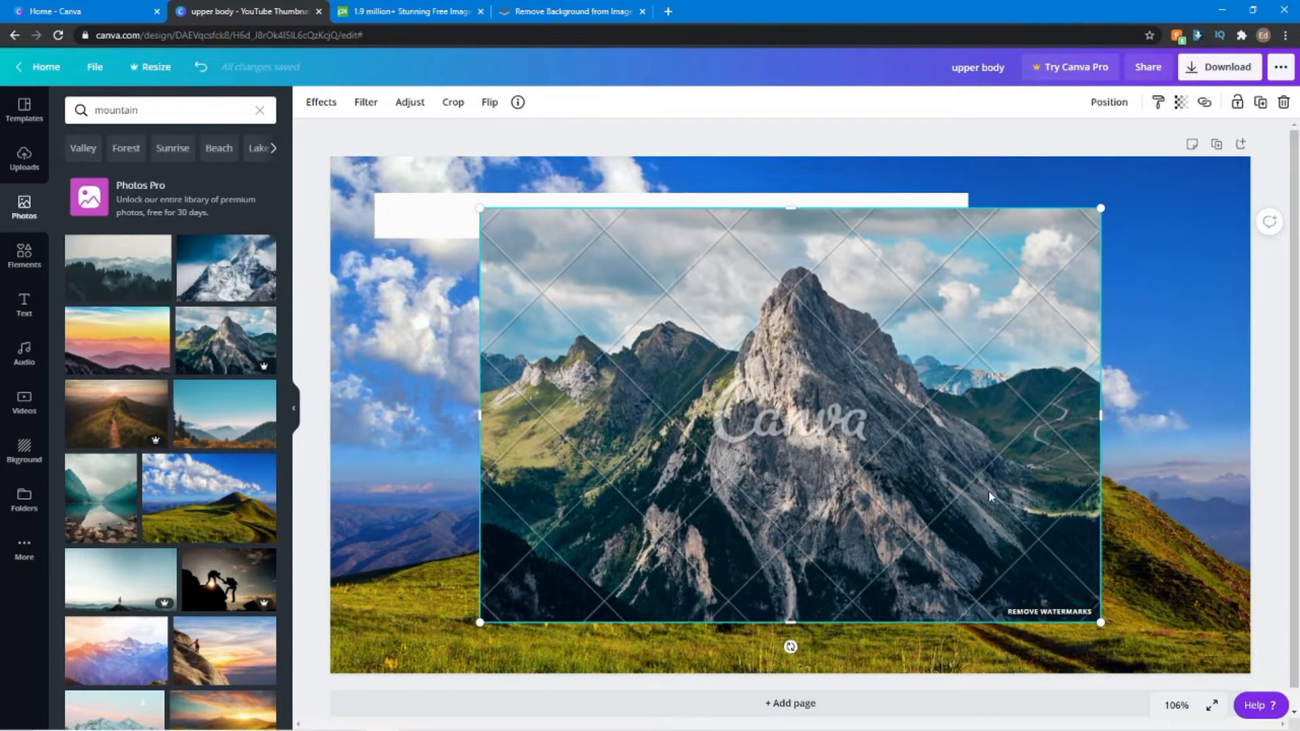
left_click(1033, 612)
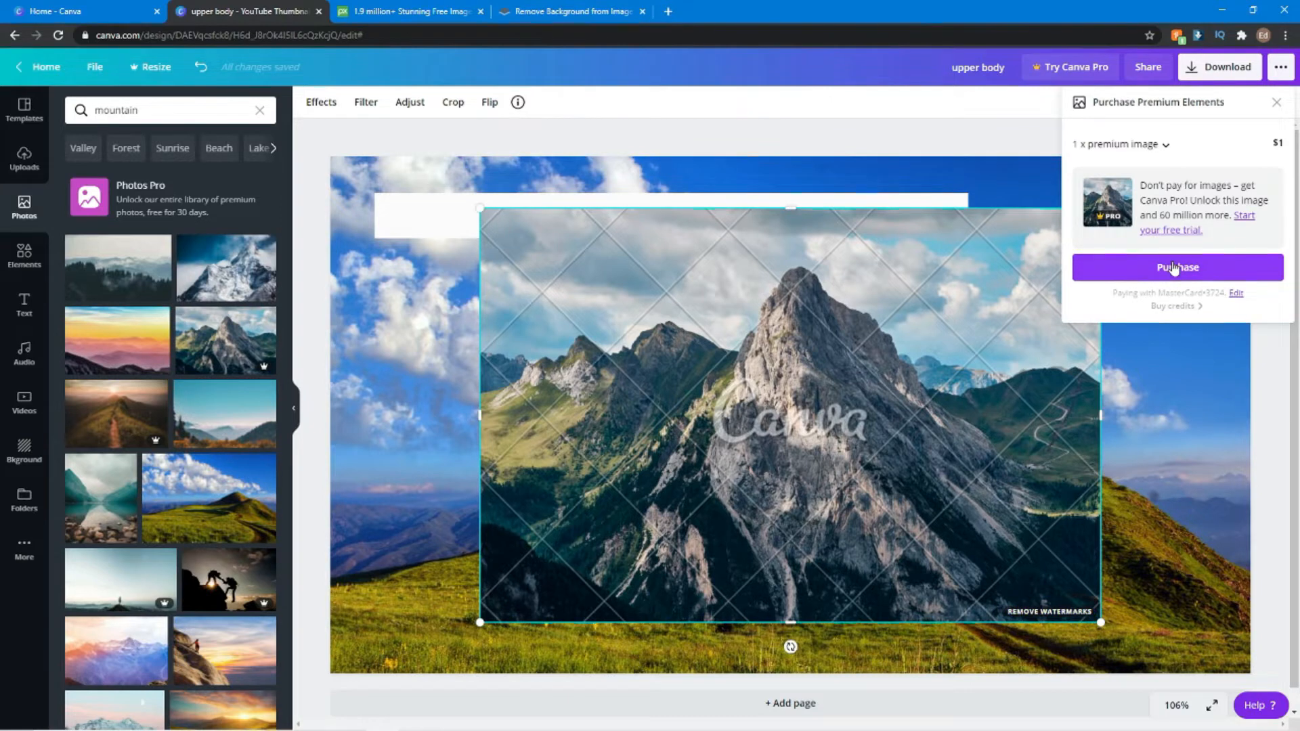
left_click(1277, 103)
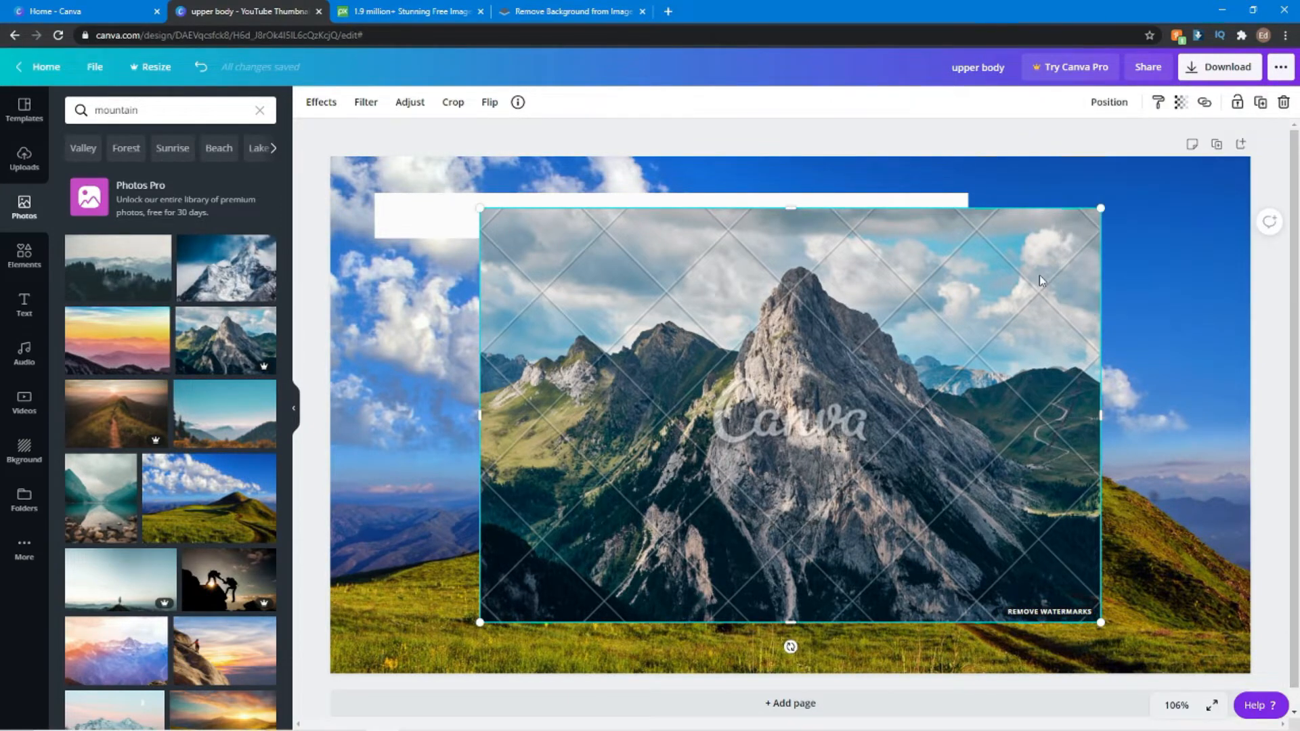
key("Delete")
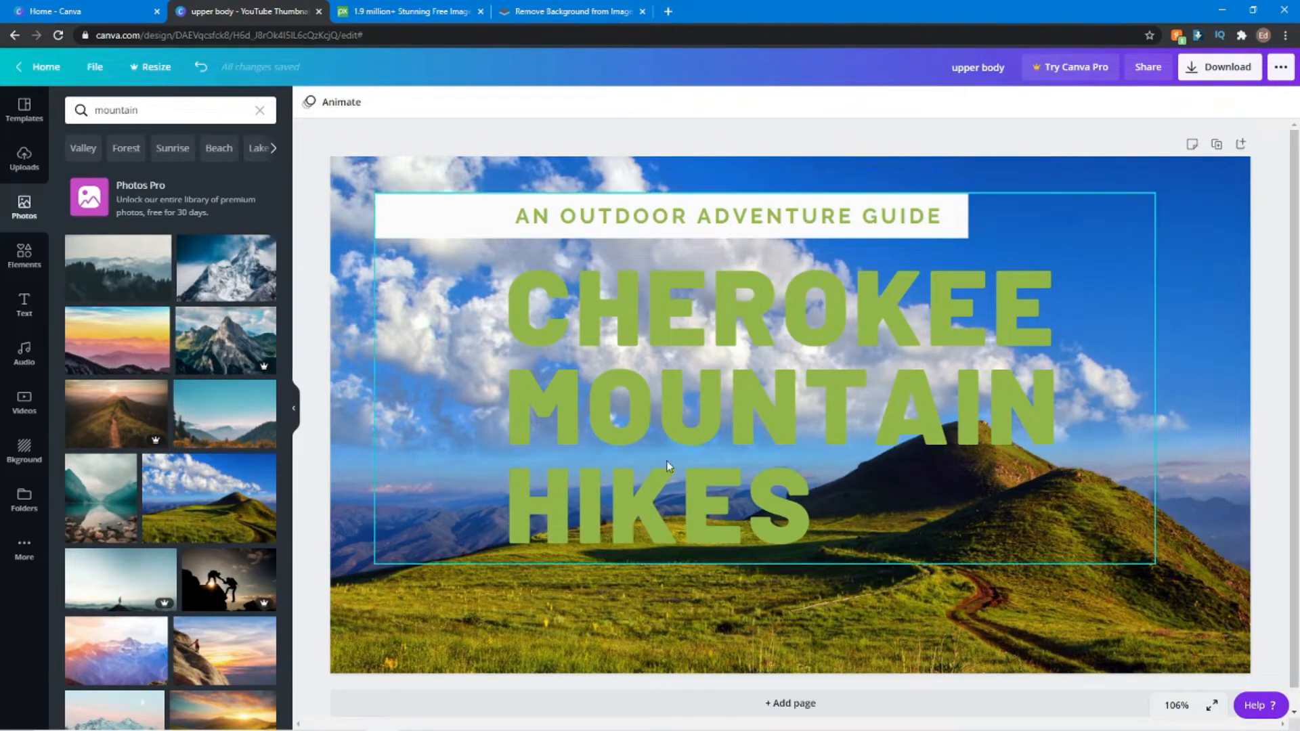
- Move the heading group slightly down and left, then search fonts for "script" and apply Tropika Script to "CHEROKEE MOUNTAIN HIKES"
left_click(795, 501)
left_click_drag(806, 495, 793, 532)
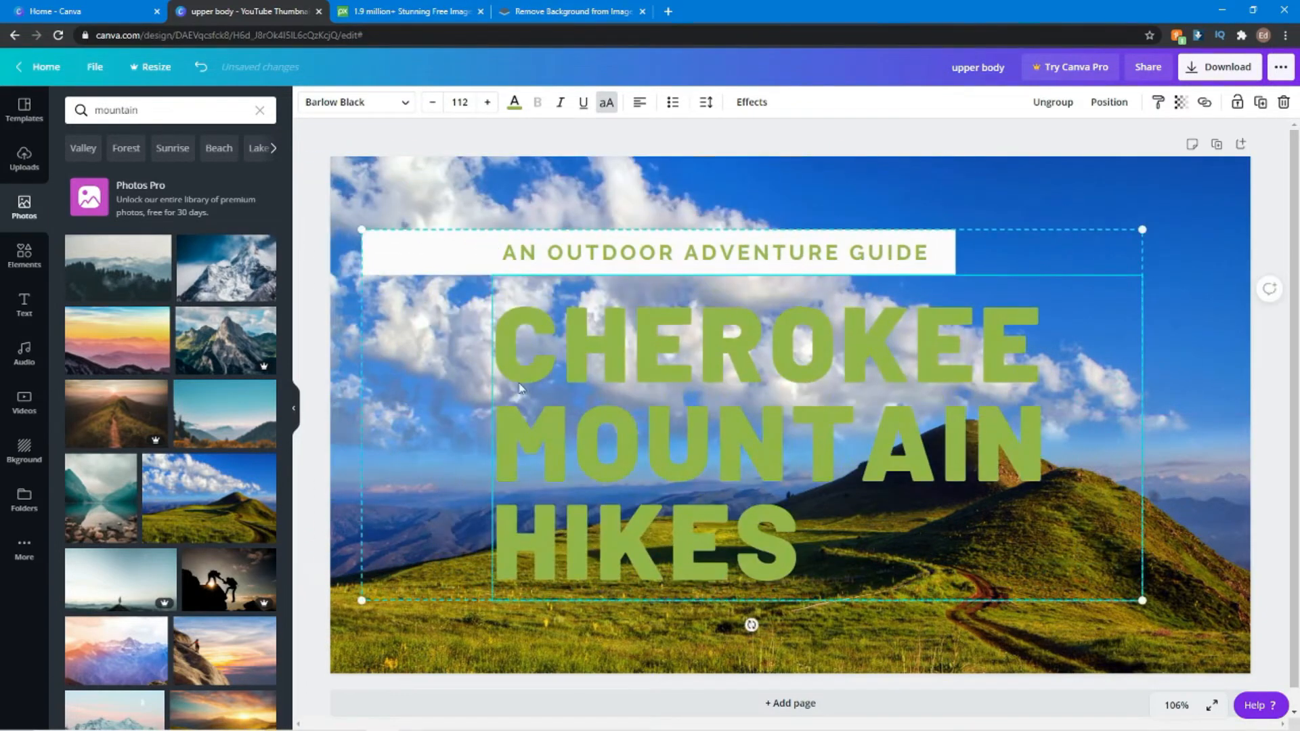
left_click(511, 346)
left_click_drag(511, 346, 626, 523)
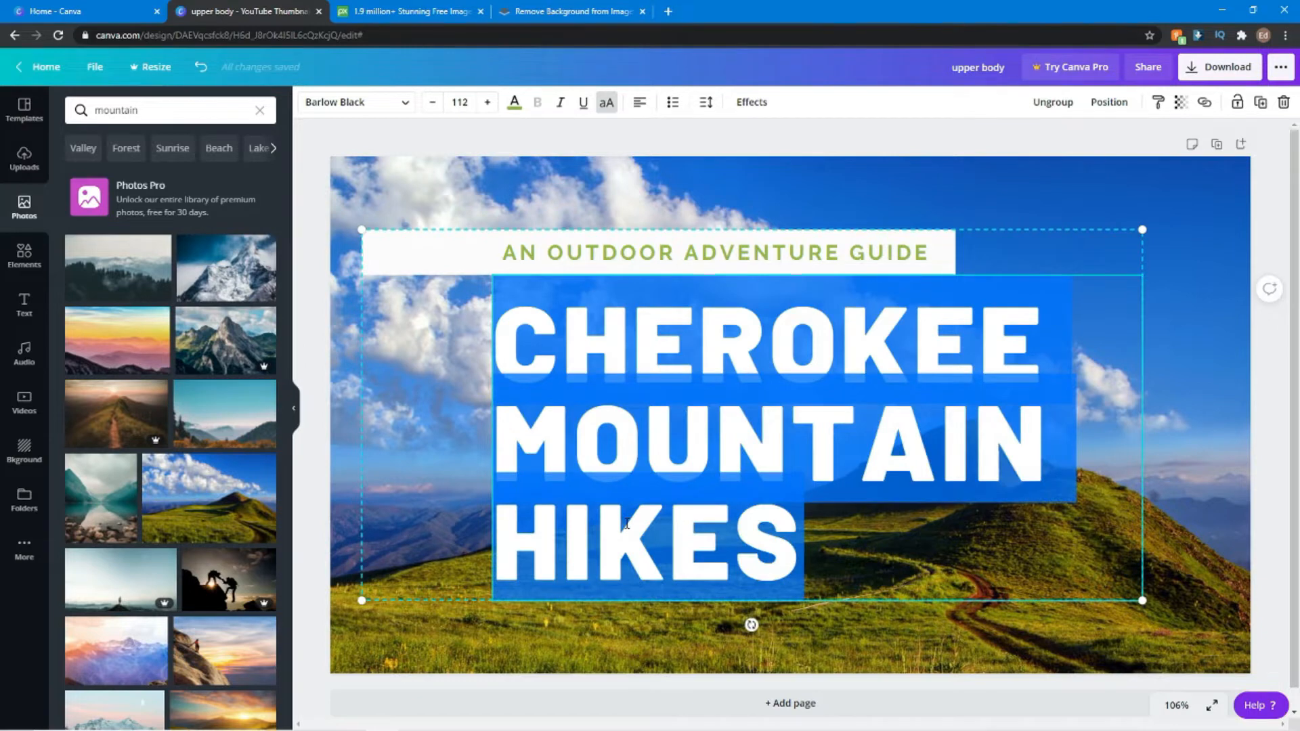
left_click(407, 109)
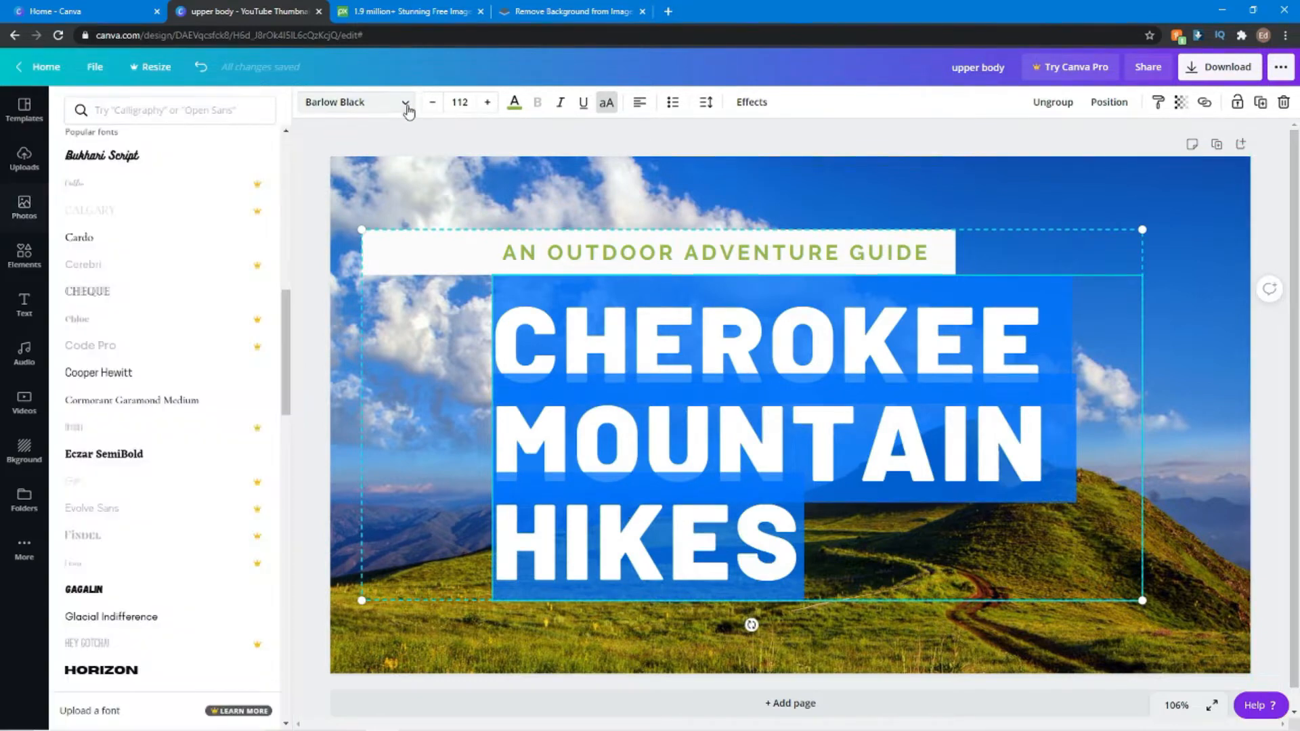
left_click(206, 107)
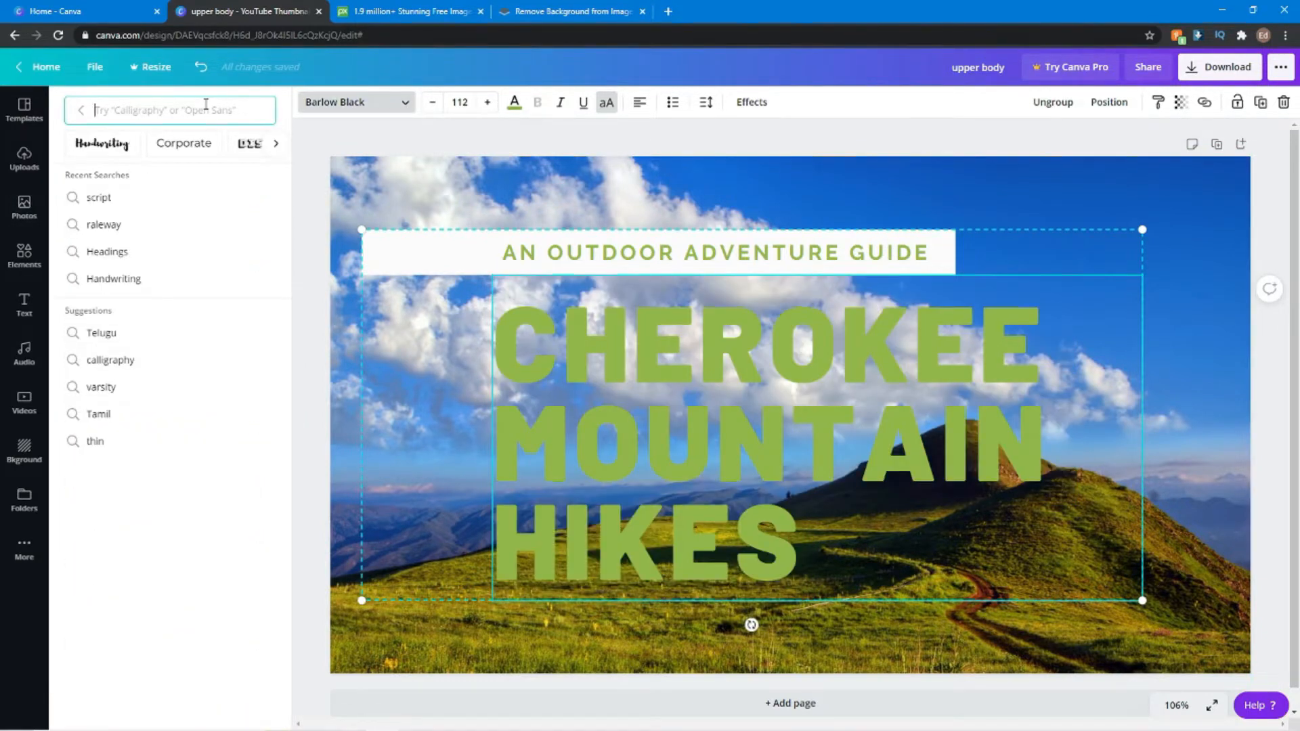
type("s")
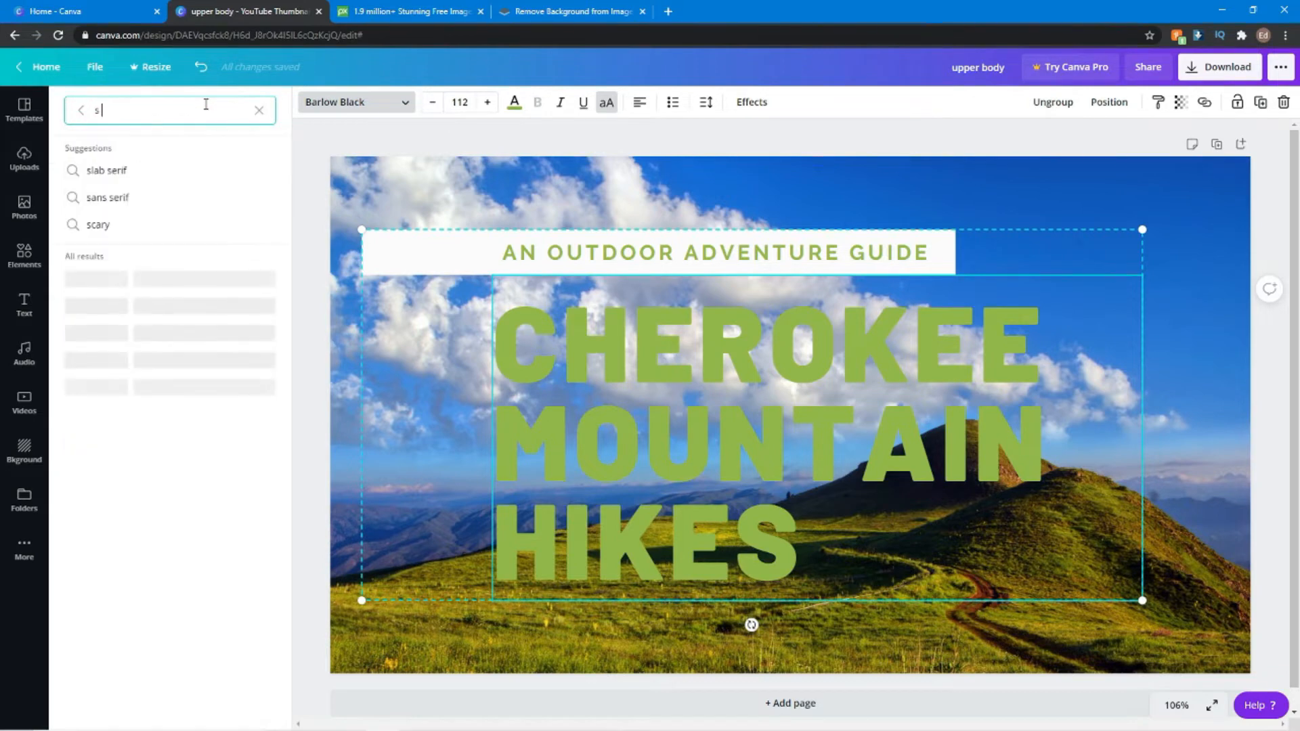
type("c")
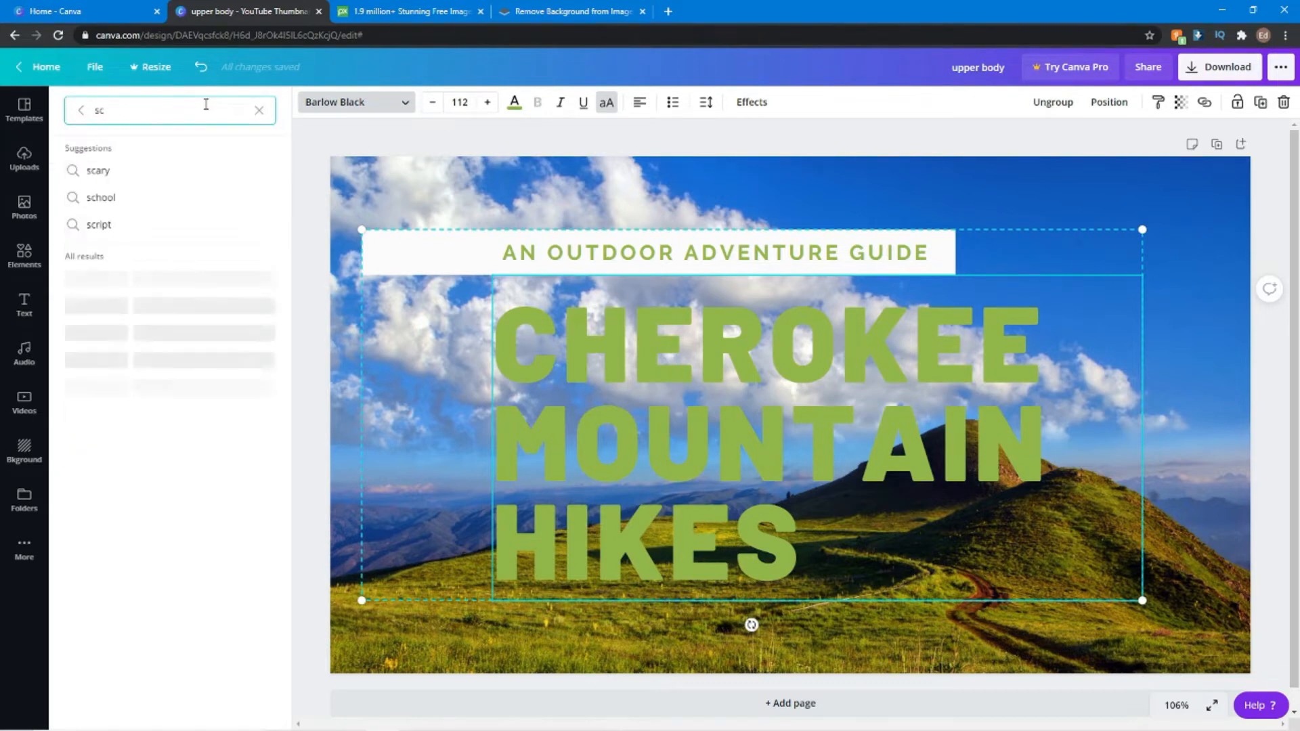
type("ript")
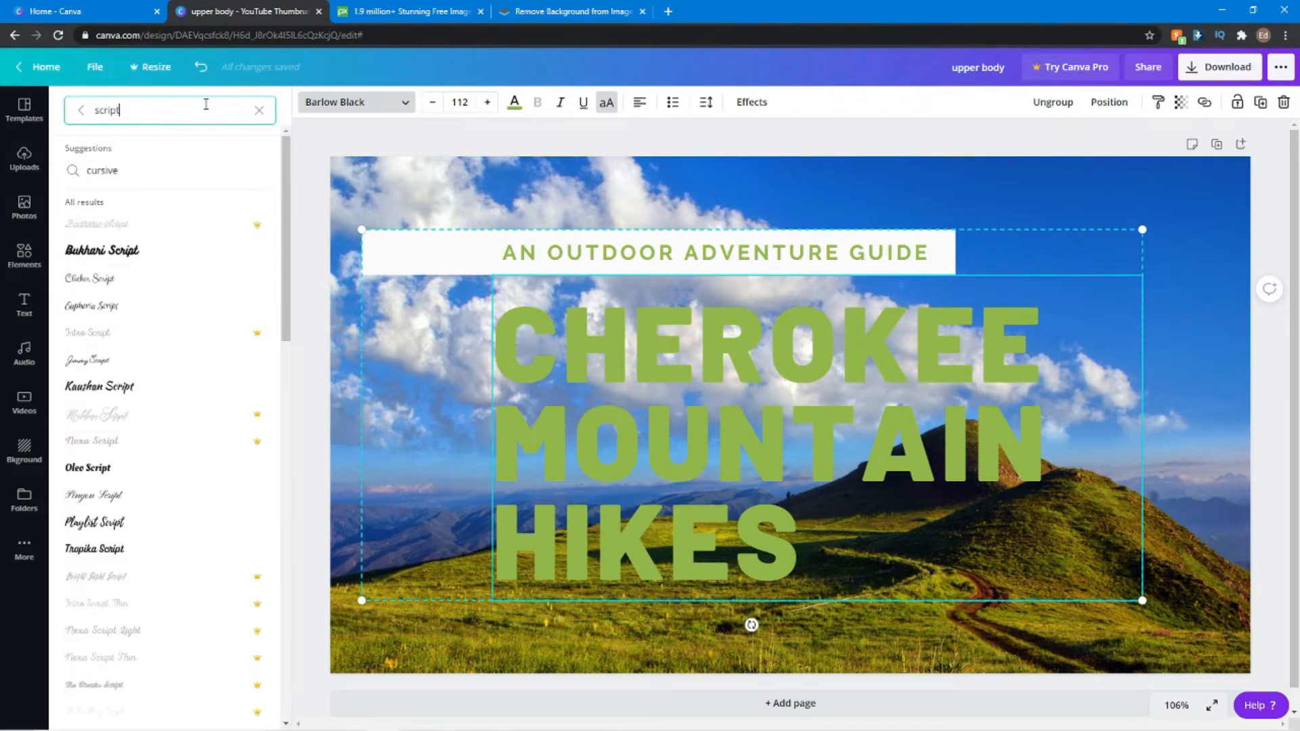
left_click(115, 281)
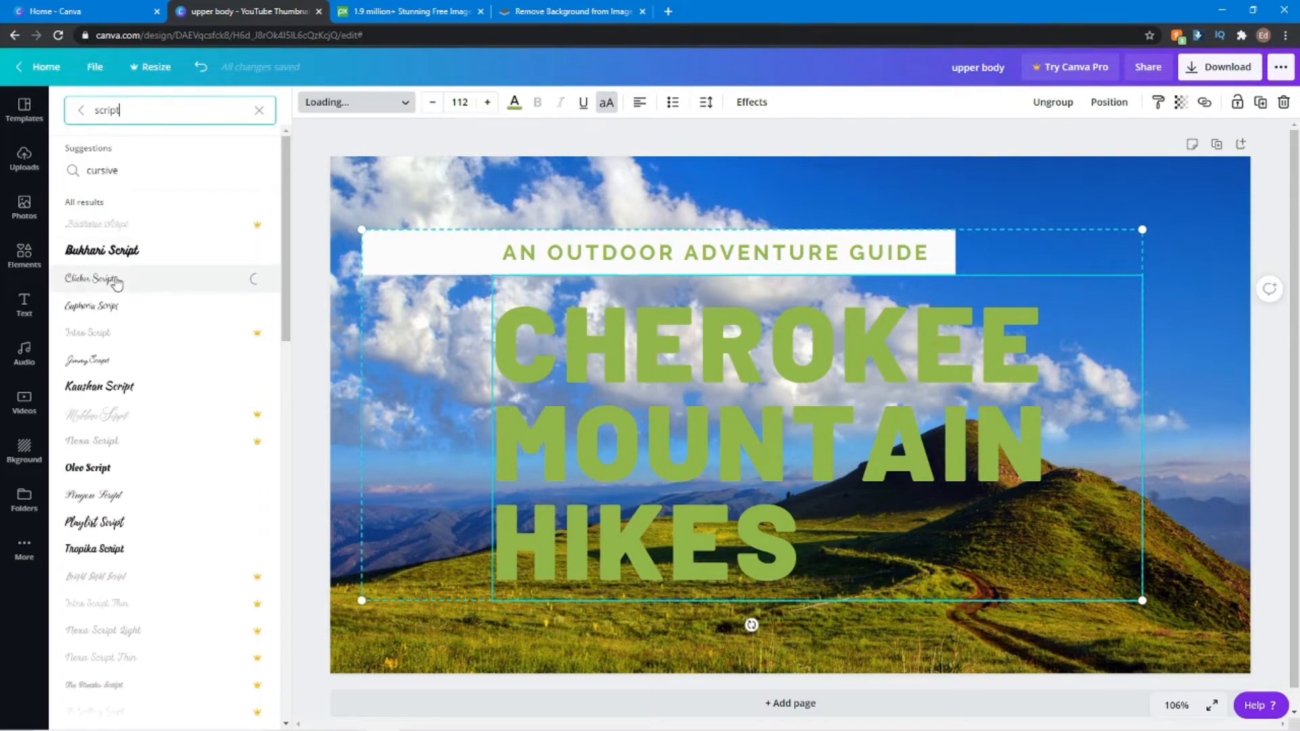
scroll(120, 352, "down", 3)
left_click(116, 348)
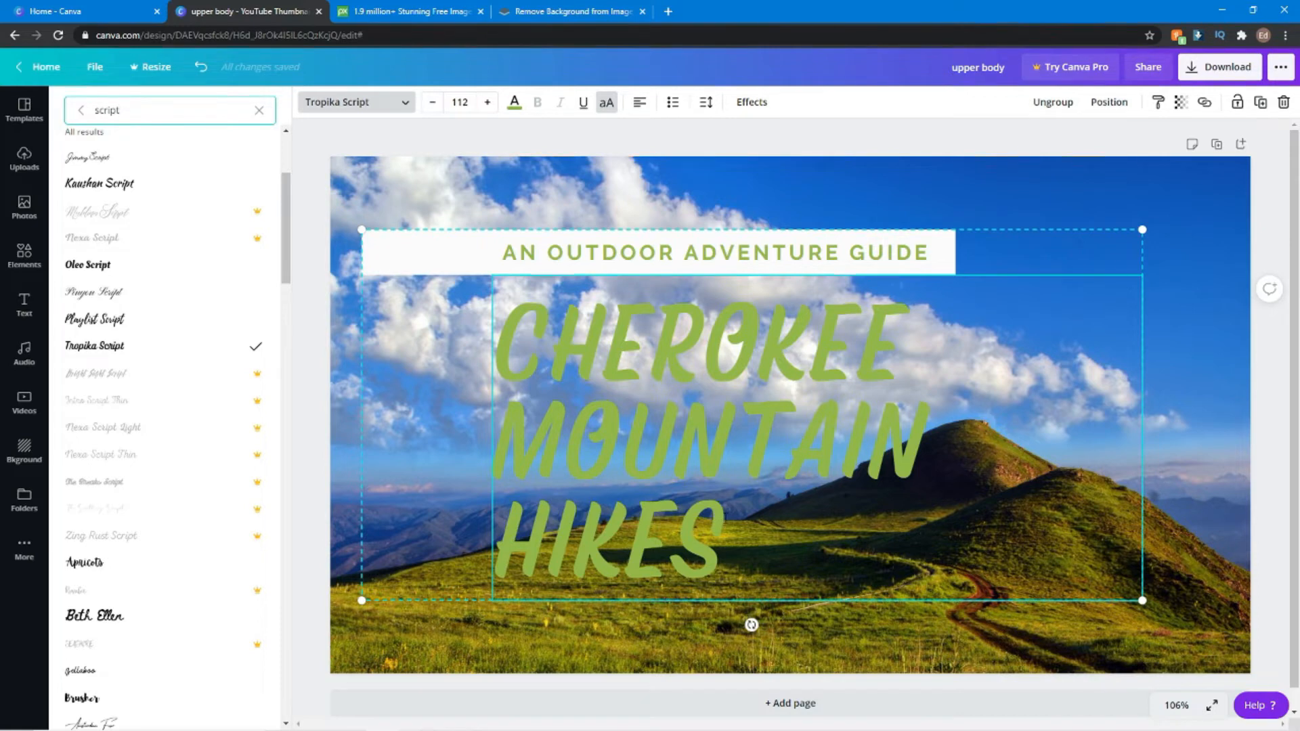
- Reduce the font size of the whole "CHEROKEE MOUNTAIN HIKES" heading to 80
left_click_drag(723, 575, 504, 351)
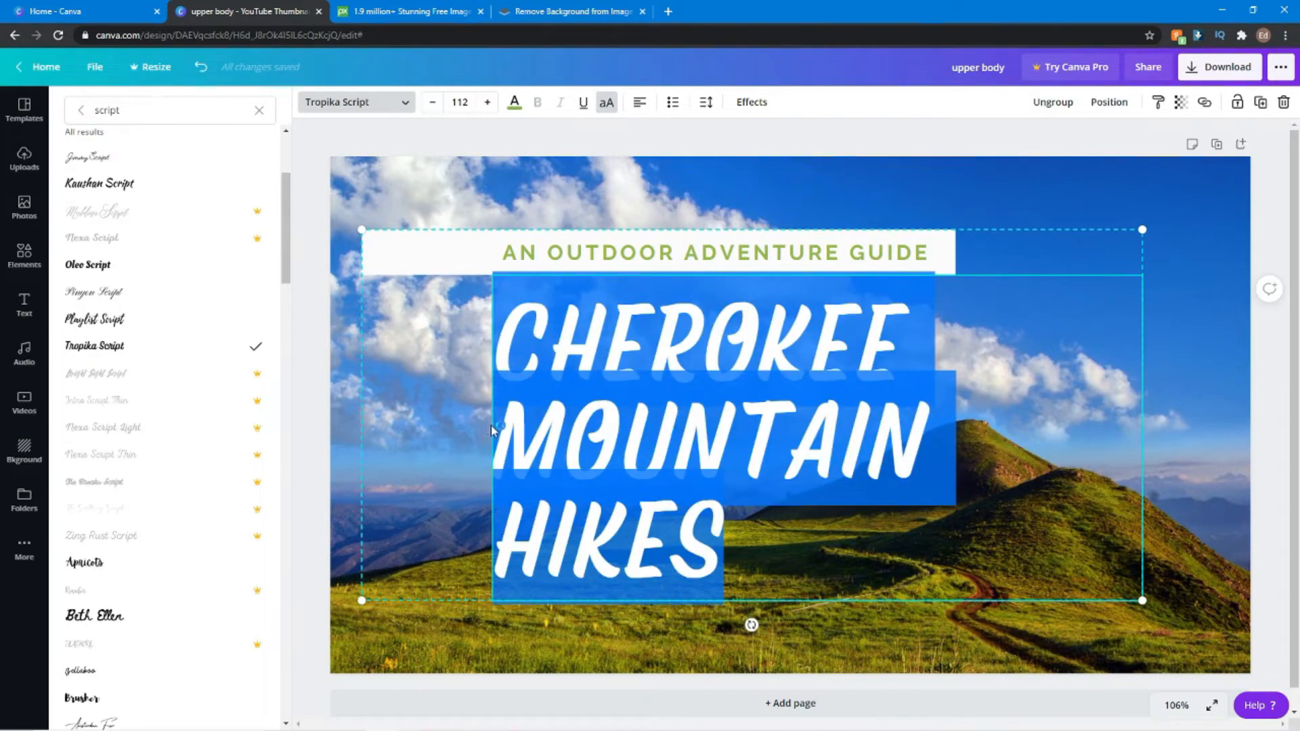
left_click(949, 428)
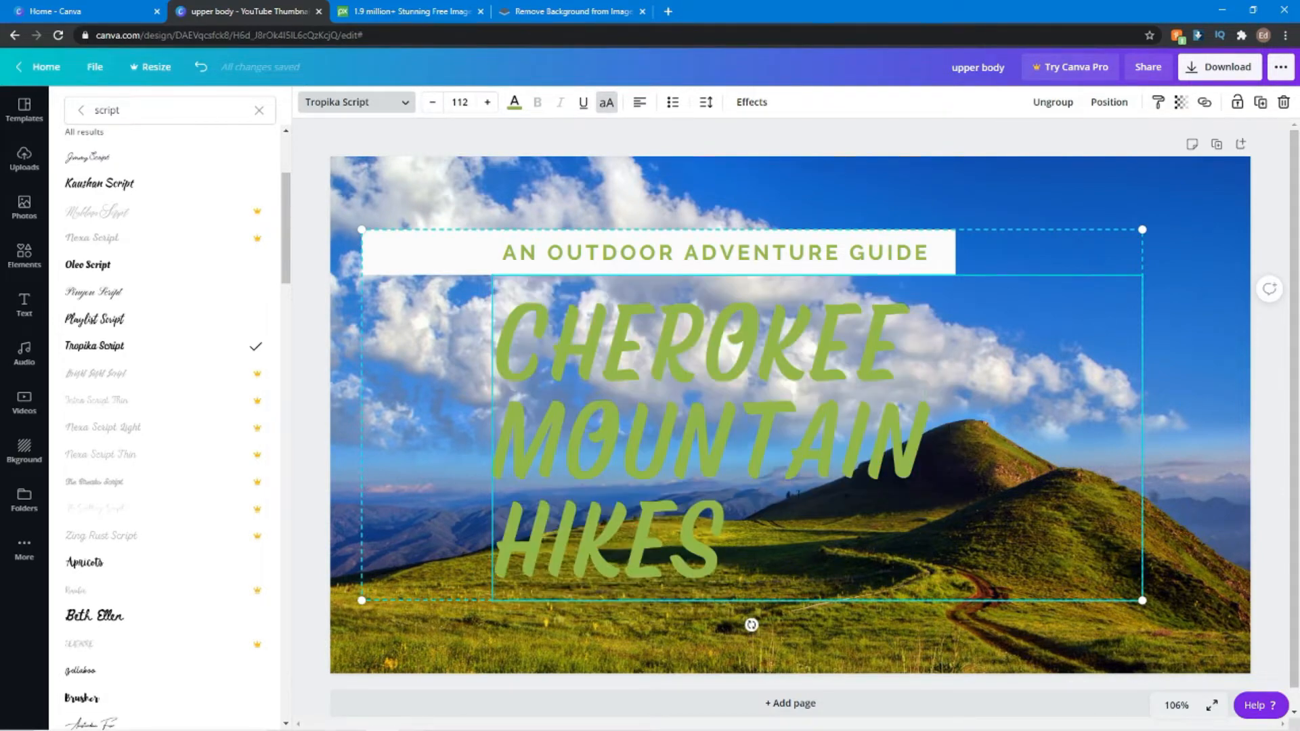
left_click_drag(723, 572, 514, 338)
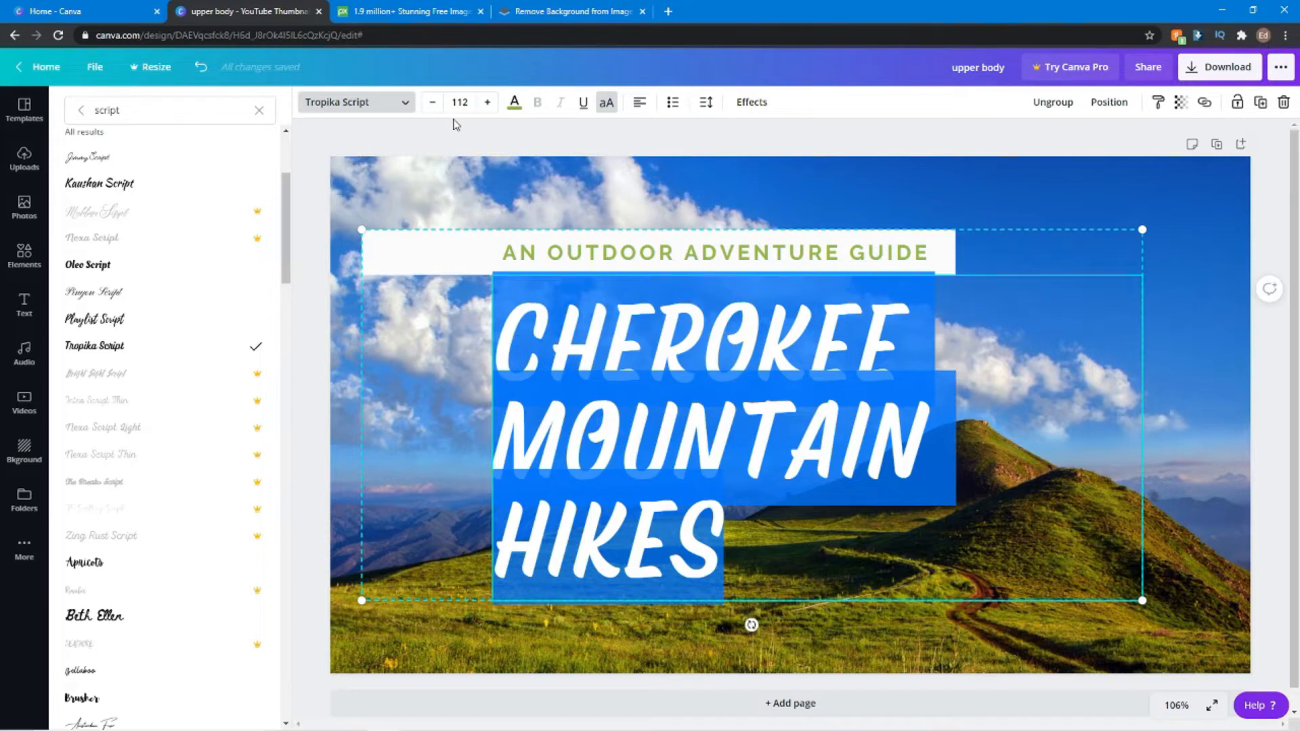
left_click(432, 102)
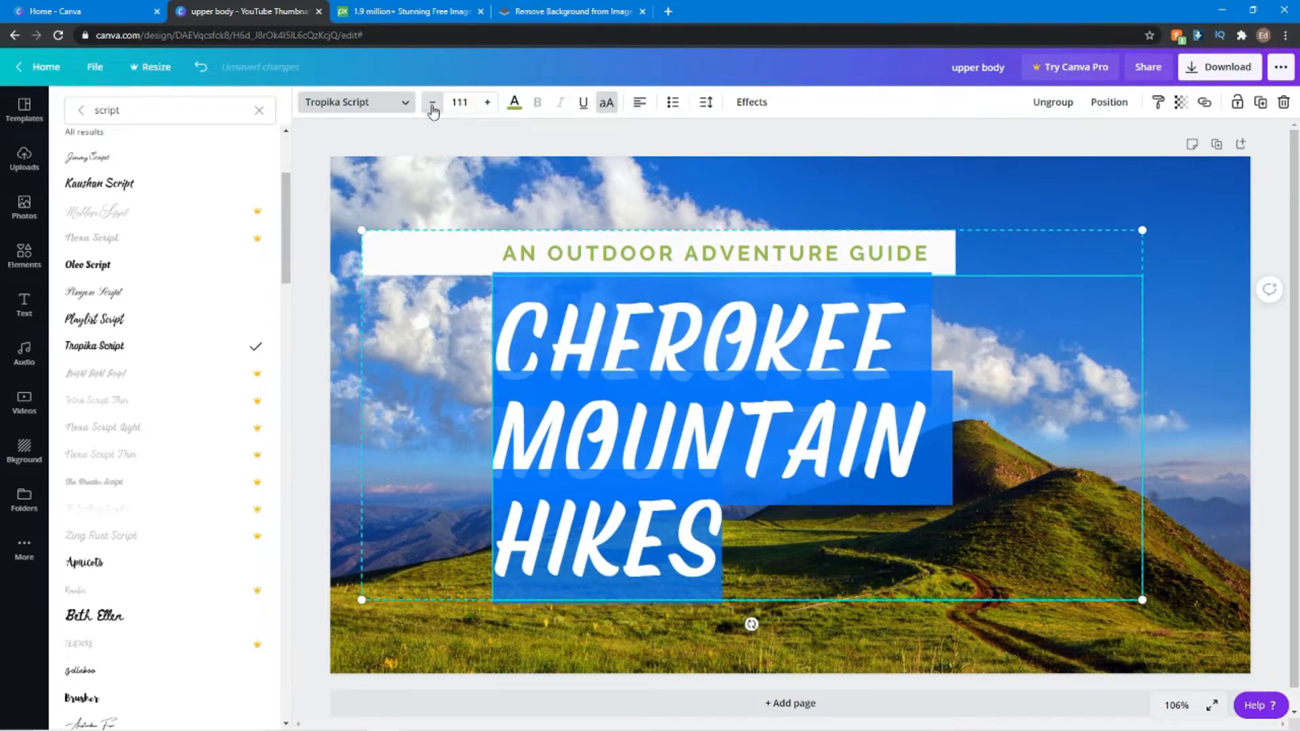
left_click(432, 103)
left_click(432, 103)
left_click(432, 103)
left_click(432, 103)
left_click(432, 103)
left_click(431, 105)
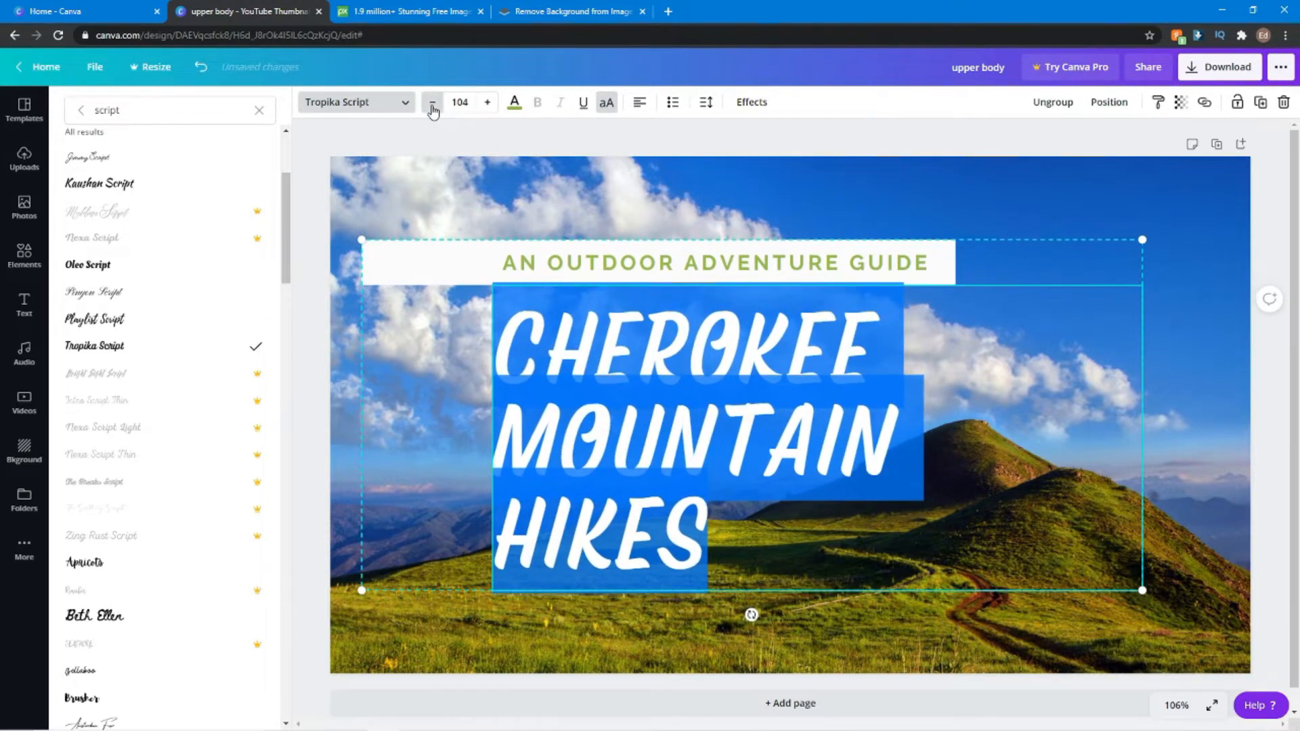
left_click(432, 105)
left_click(432, 105)
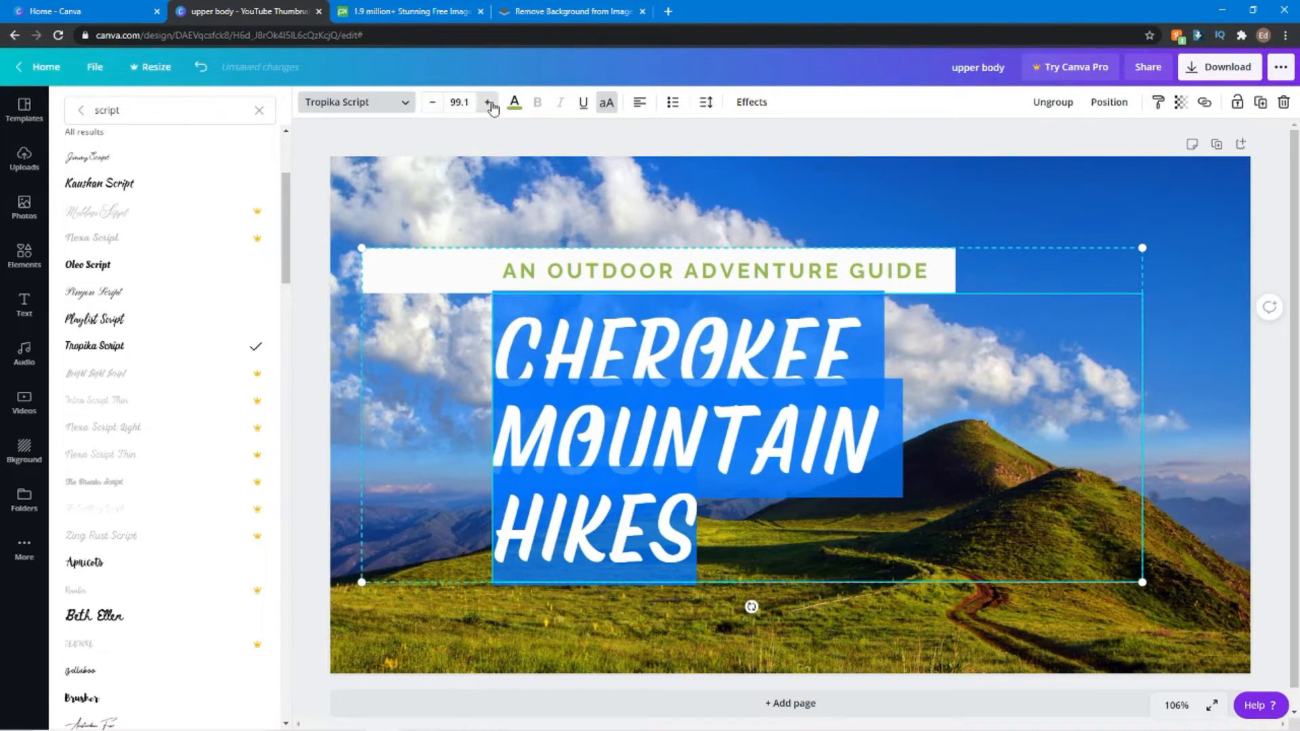
left_click(461, 104)
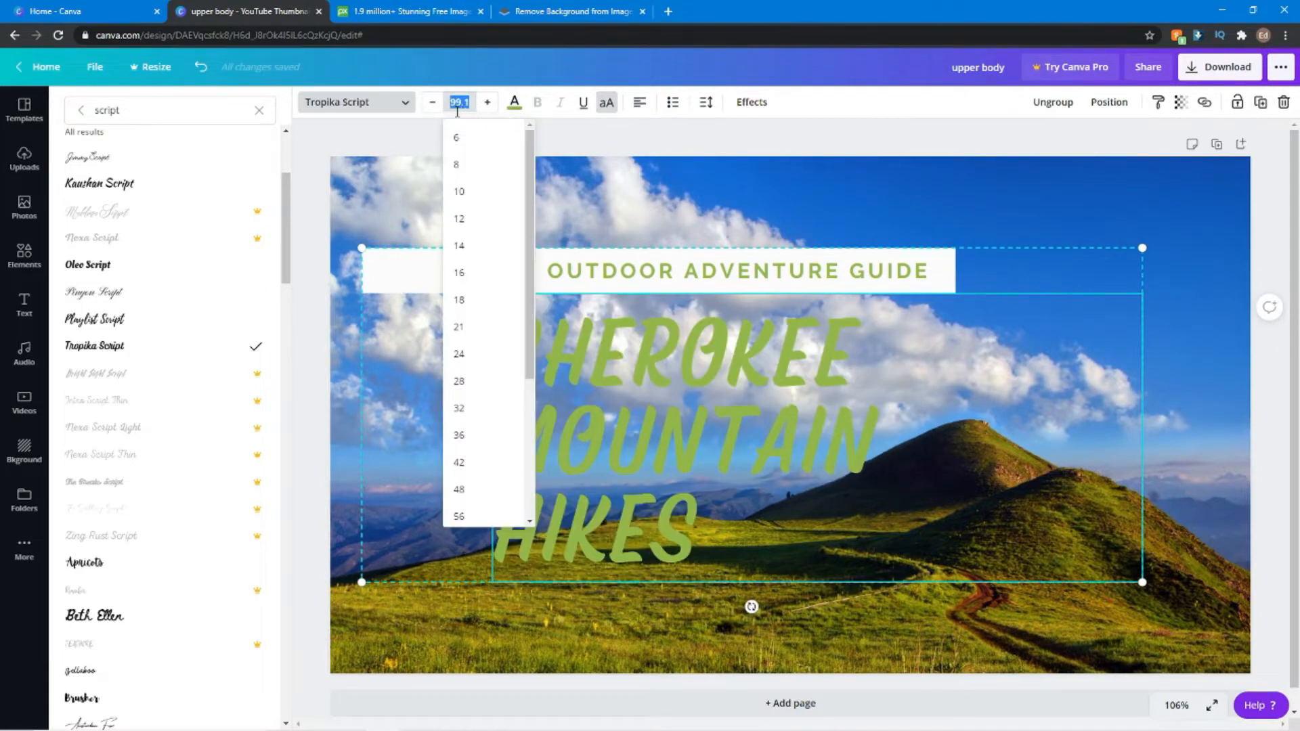
type("80")
key("Return")
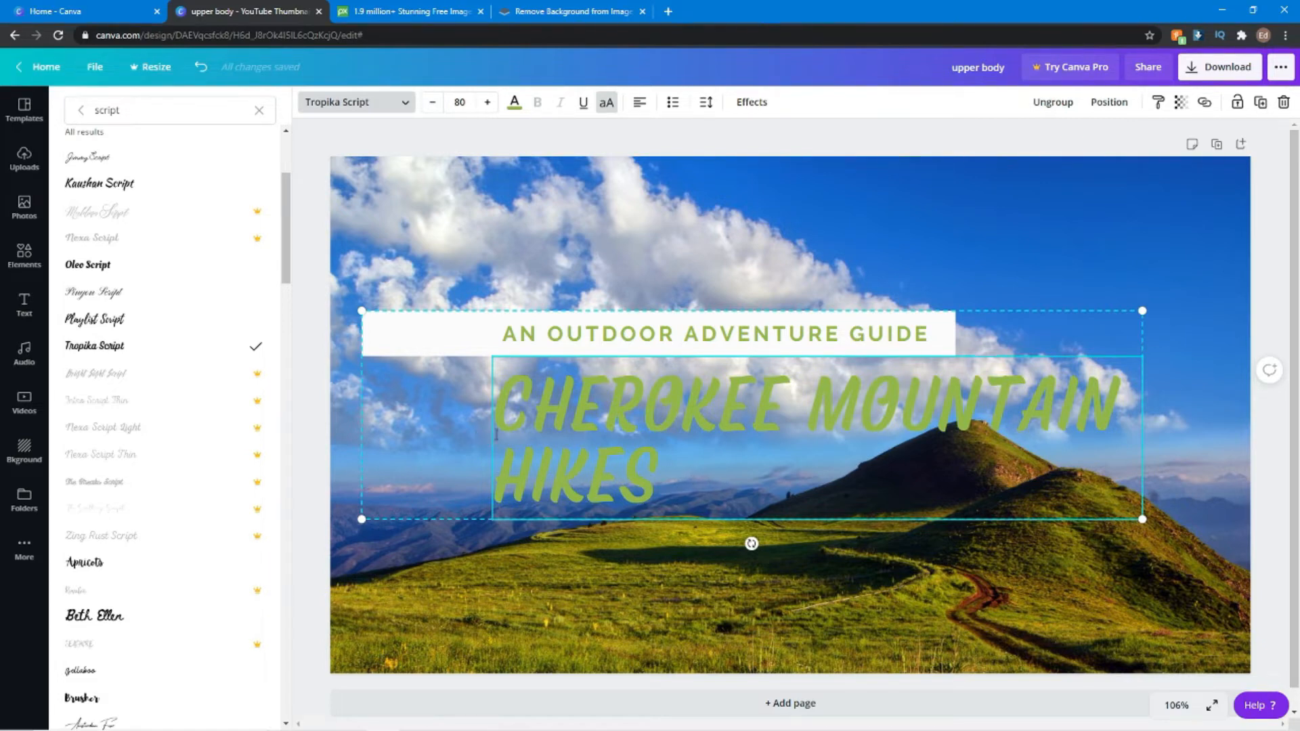
- Enlarge the grouped heading and banner from the thumbnail's left edge to near its right edge, bringing the heading text to size 89
left_click_drag(361, 520, 330, 528)
left_click_drag(1142, 527, 1199, 543)
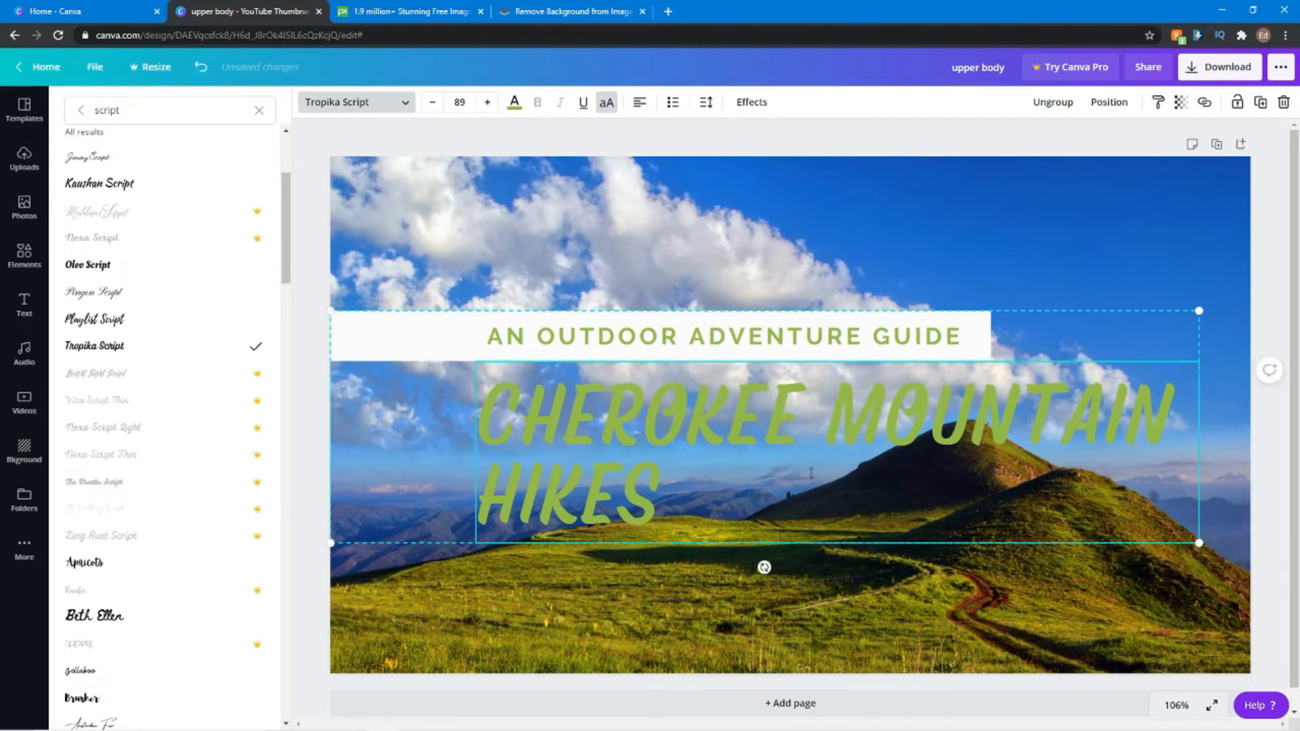
left_click(972, 336)
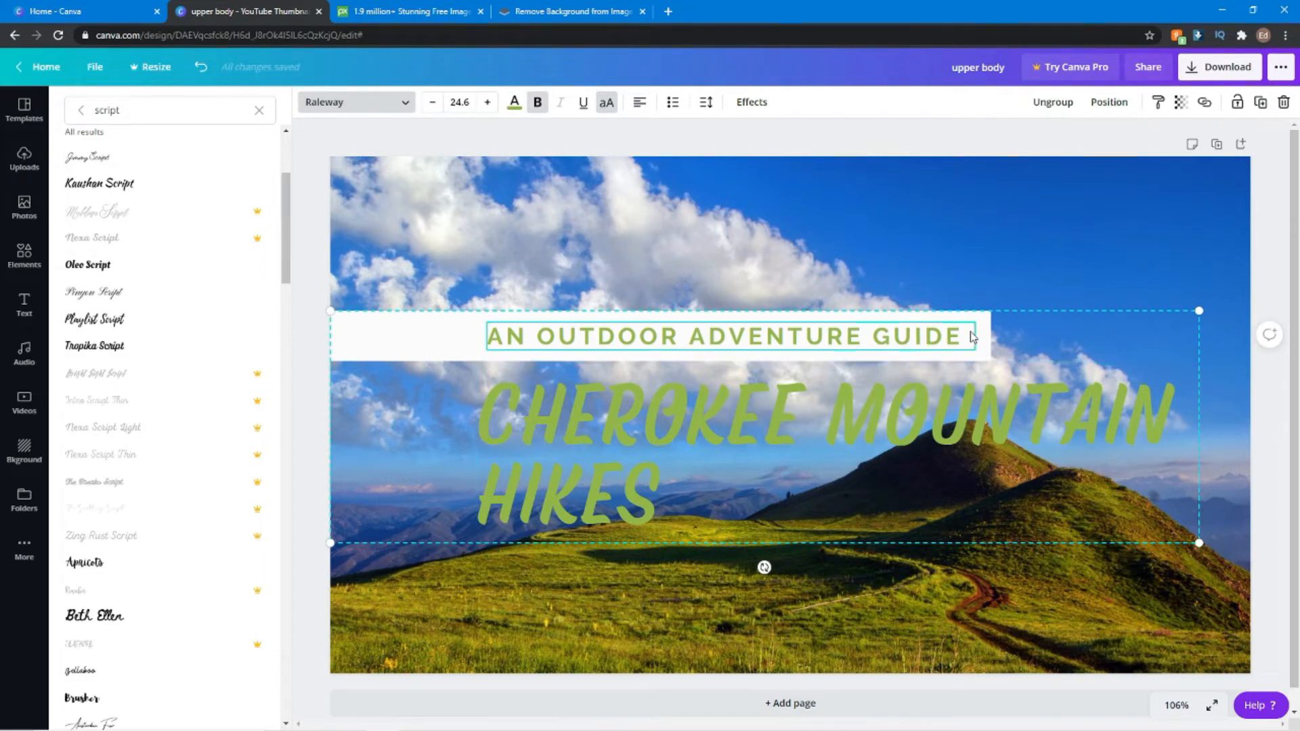
left_click(418, 353)
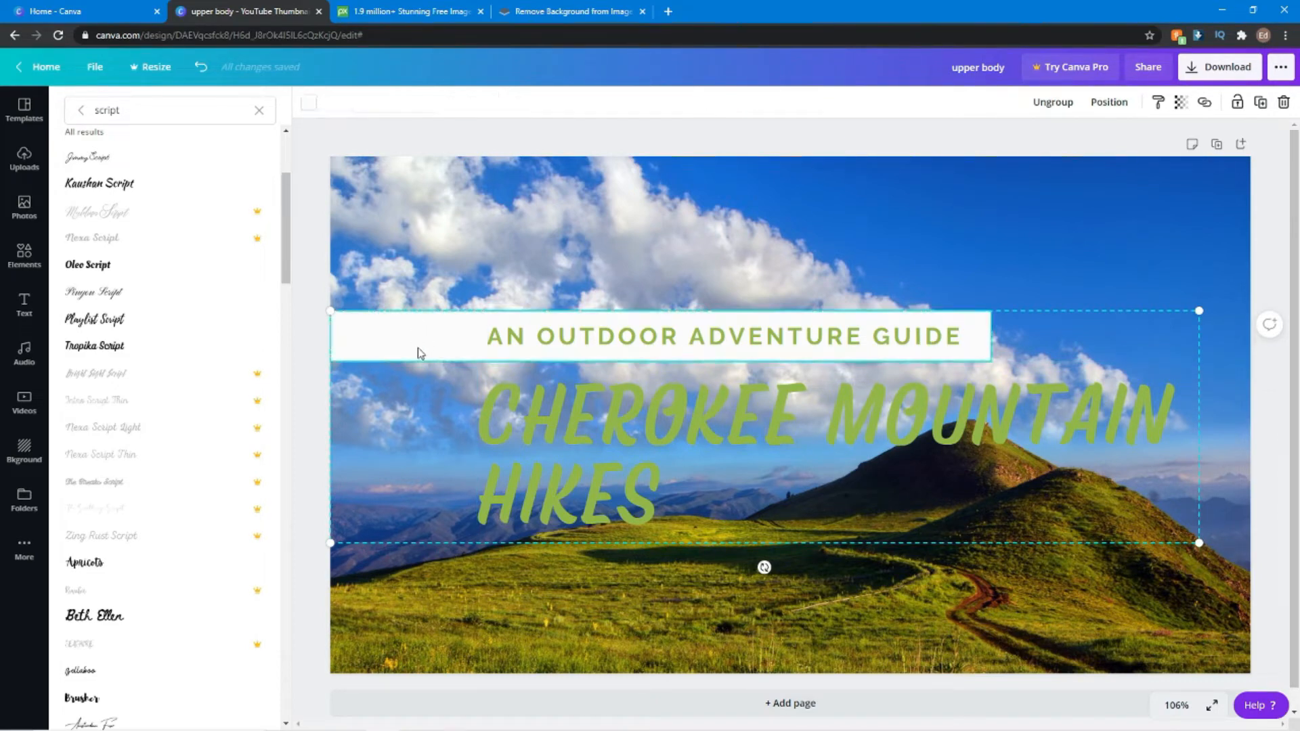
left_click(892, 452)
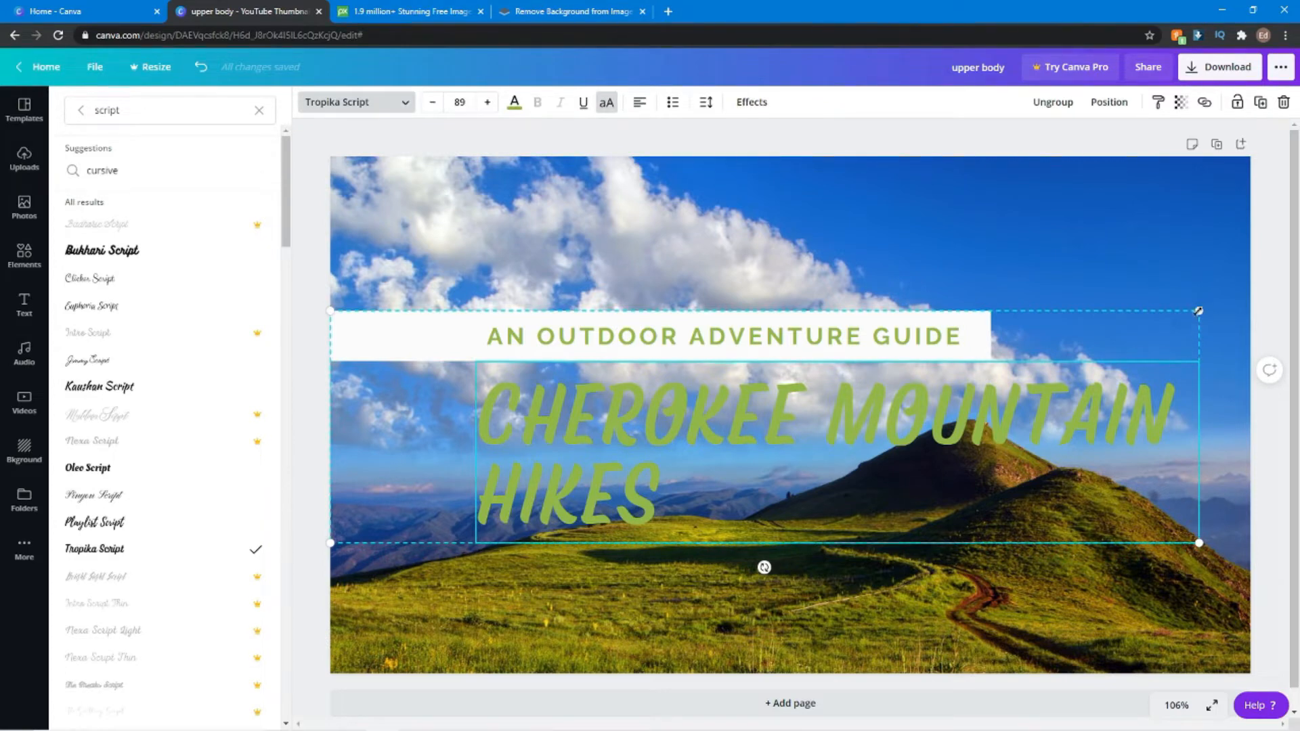
- Enlarge the grouped heading and banner slightly further, bringing the "CHEROKEE MOUNTAIN HIKES" text to size 91
left_click_drag(1198, 312, 1218, 305)
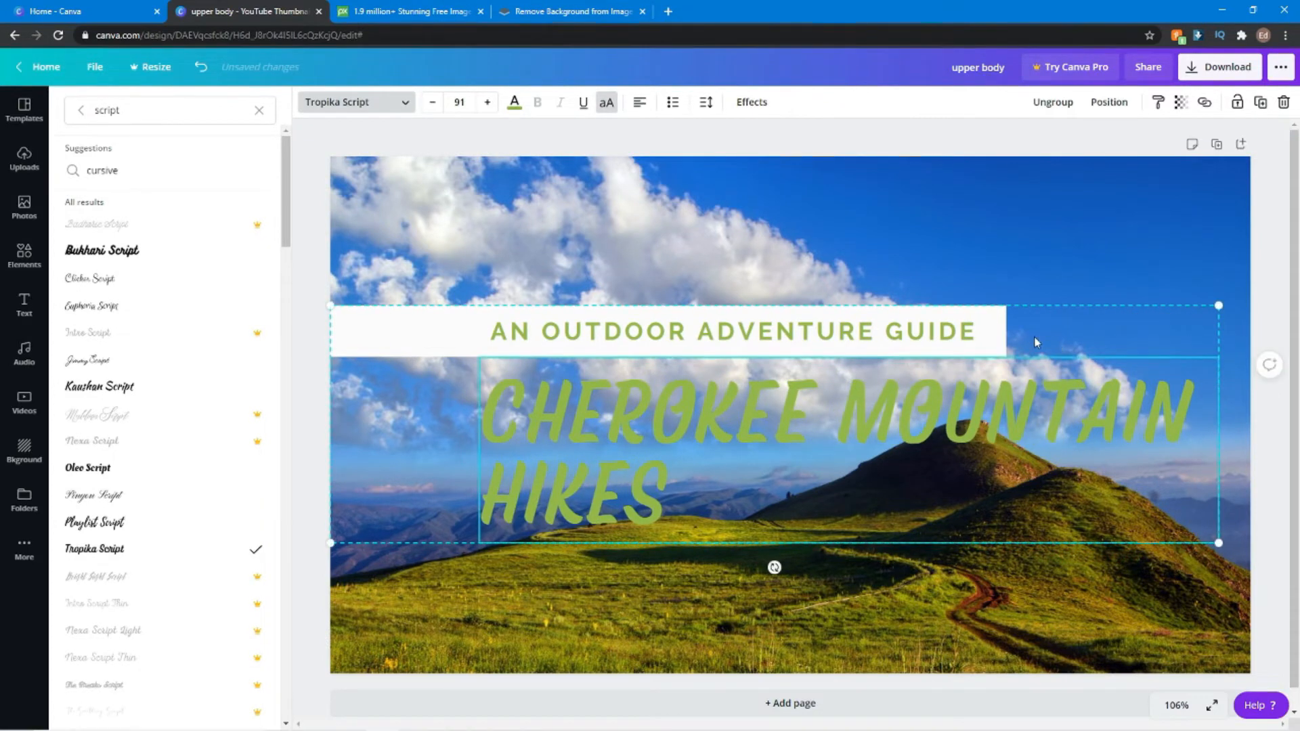
- Delete the white banner behind "AN OUTDOOR ADVENTURE GUIDE" and undo the deletion
left_click(997, 347)
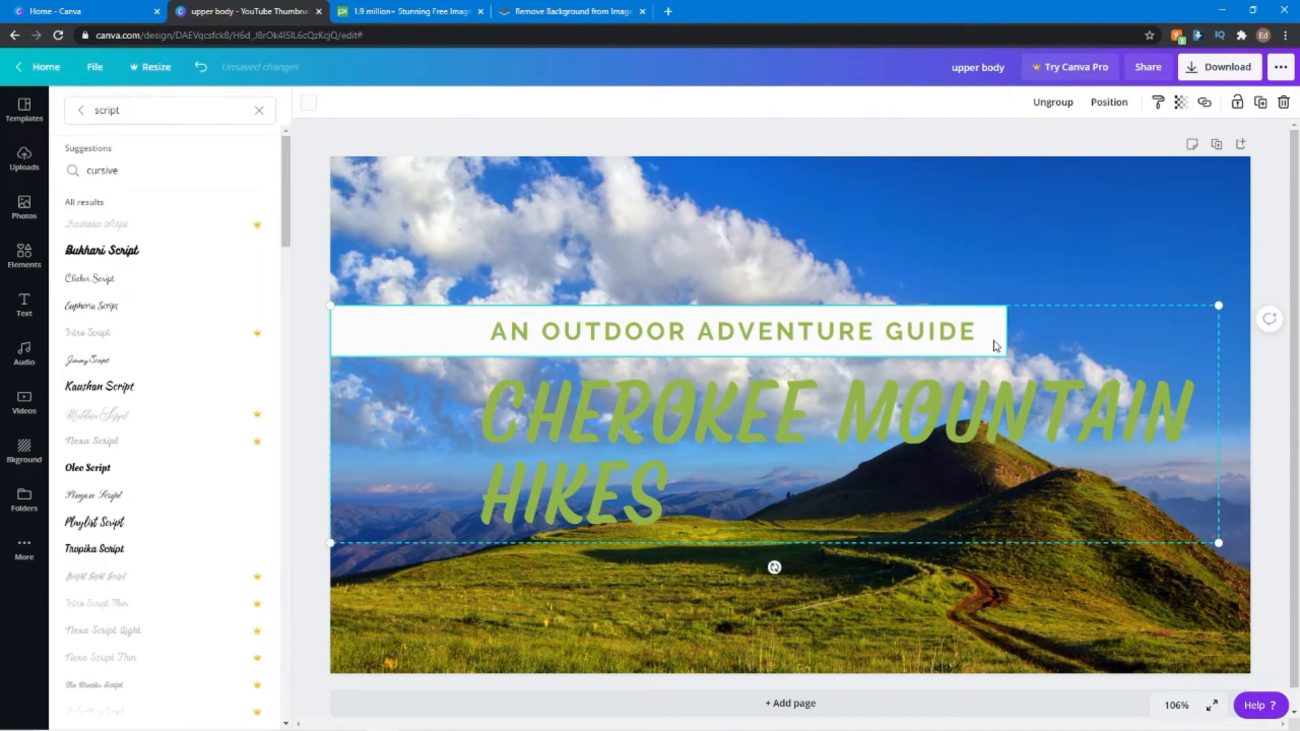
key("Delete")
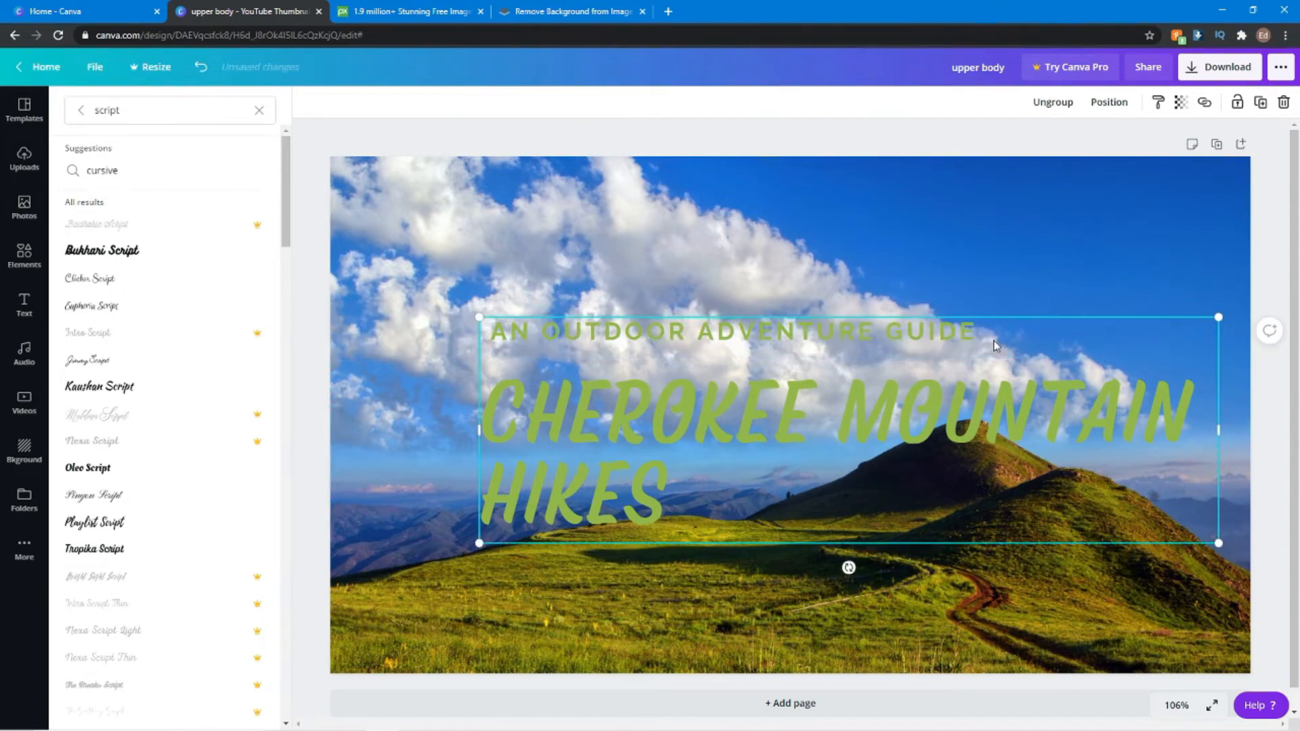
left_click(201, 66)
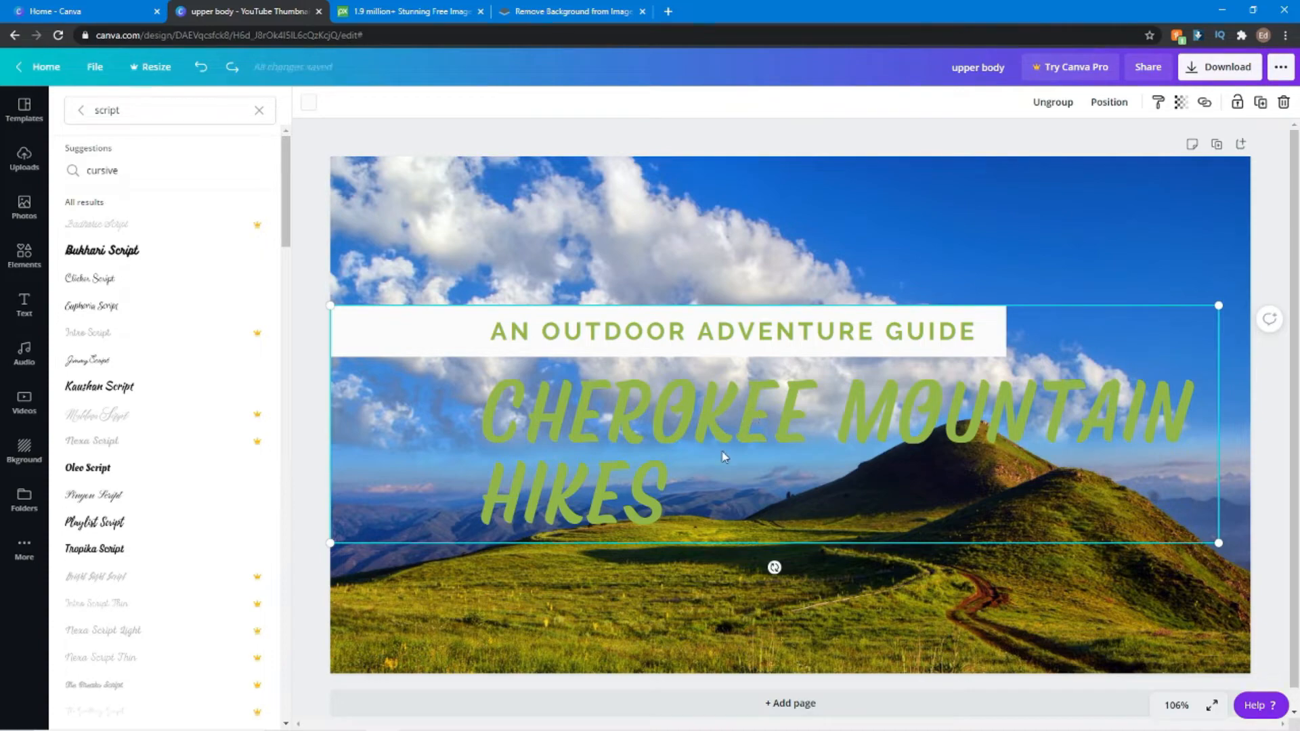
- Move the heading and banner group up into the sky area and centre it horizontally on the thumbnail
mouse_move(1036, 312)
left_mouse_down()
mouse_move(1030, 232)
mouse_move(1036, 313)
left_mouse_up()
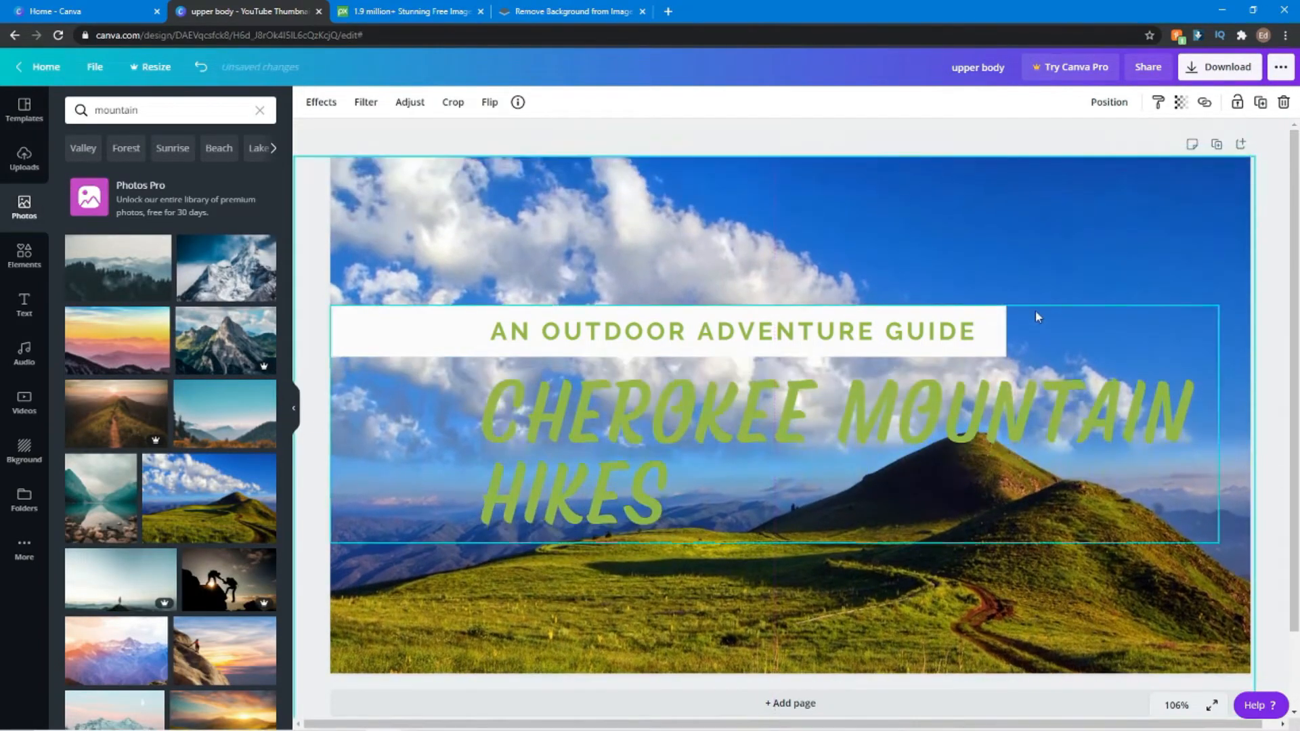
mouse_move(819, 304)
left_mouse_down()
mouse_move(819, 283)
mouse_move(819, 312)
mouse_move(821, 296)
left_mouse_up()
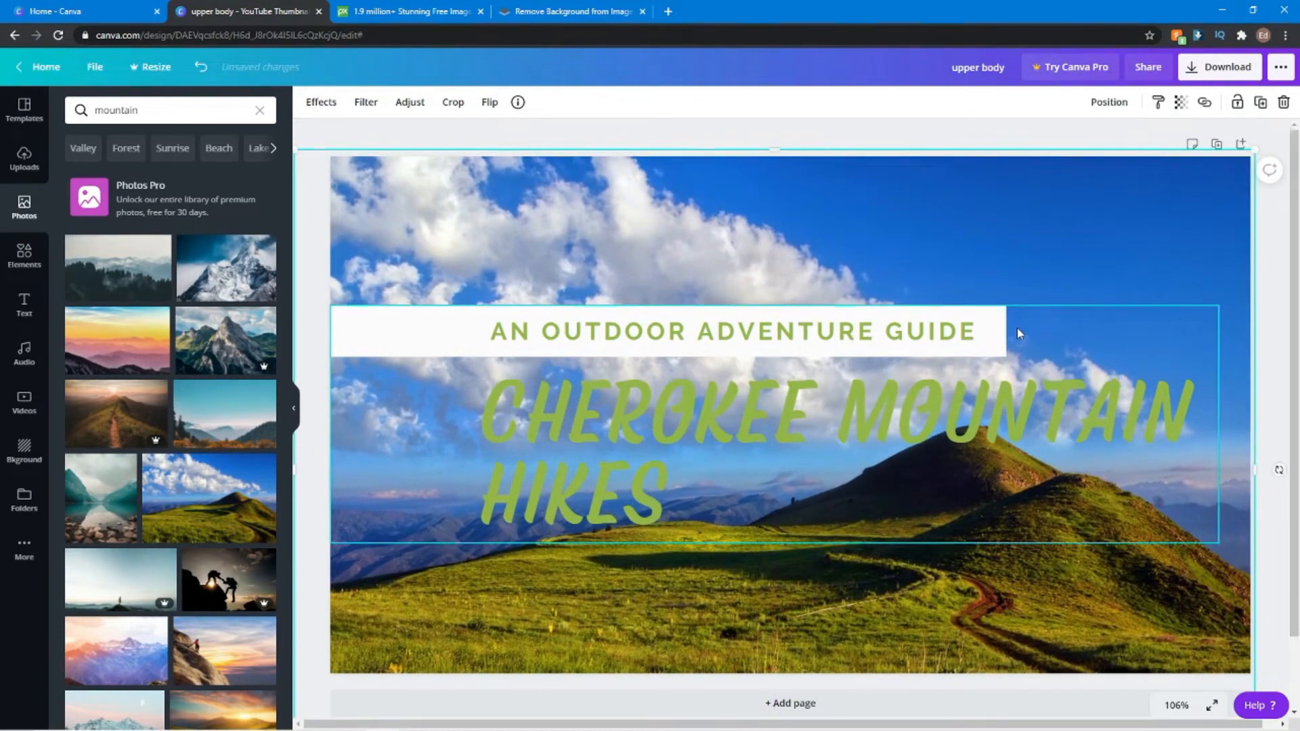
left_click(1063, 308)
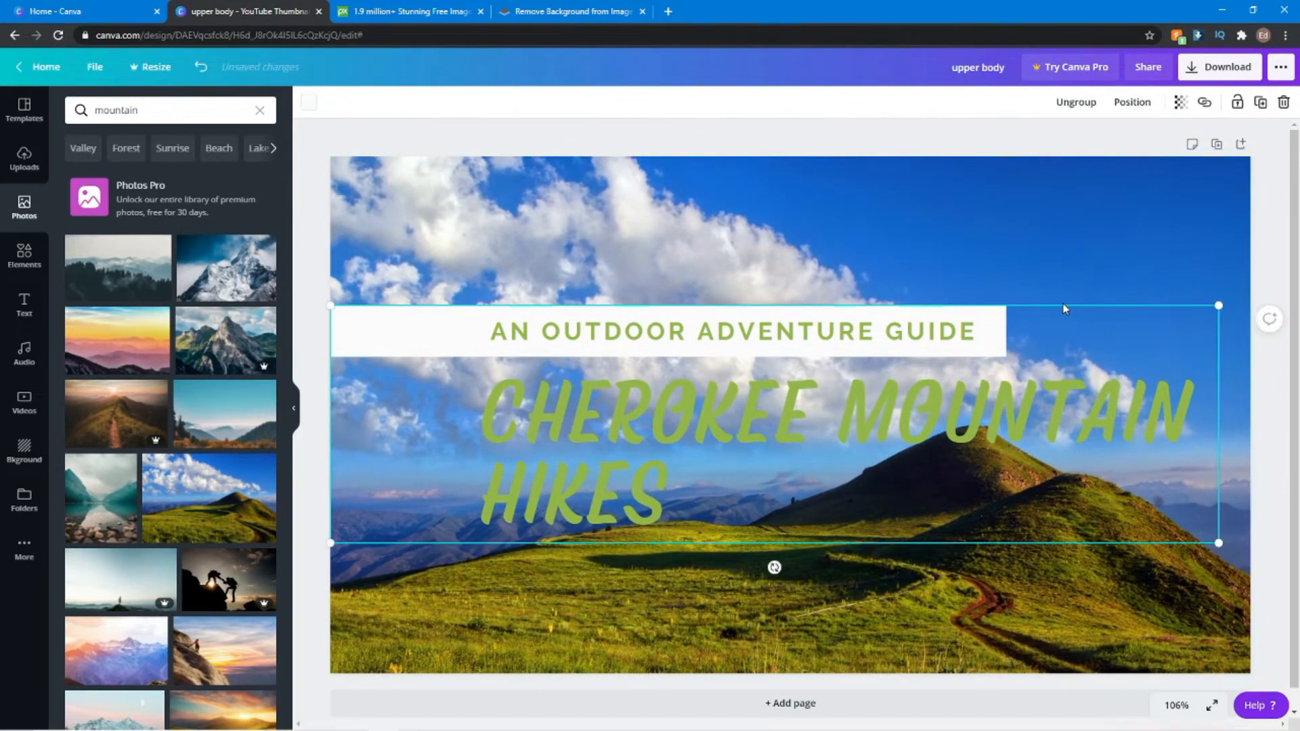
left_click_drag(1059, 325, 1070, 223)
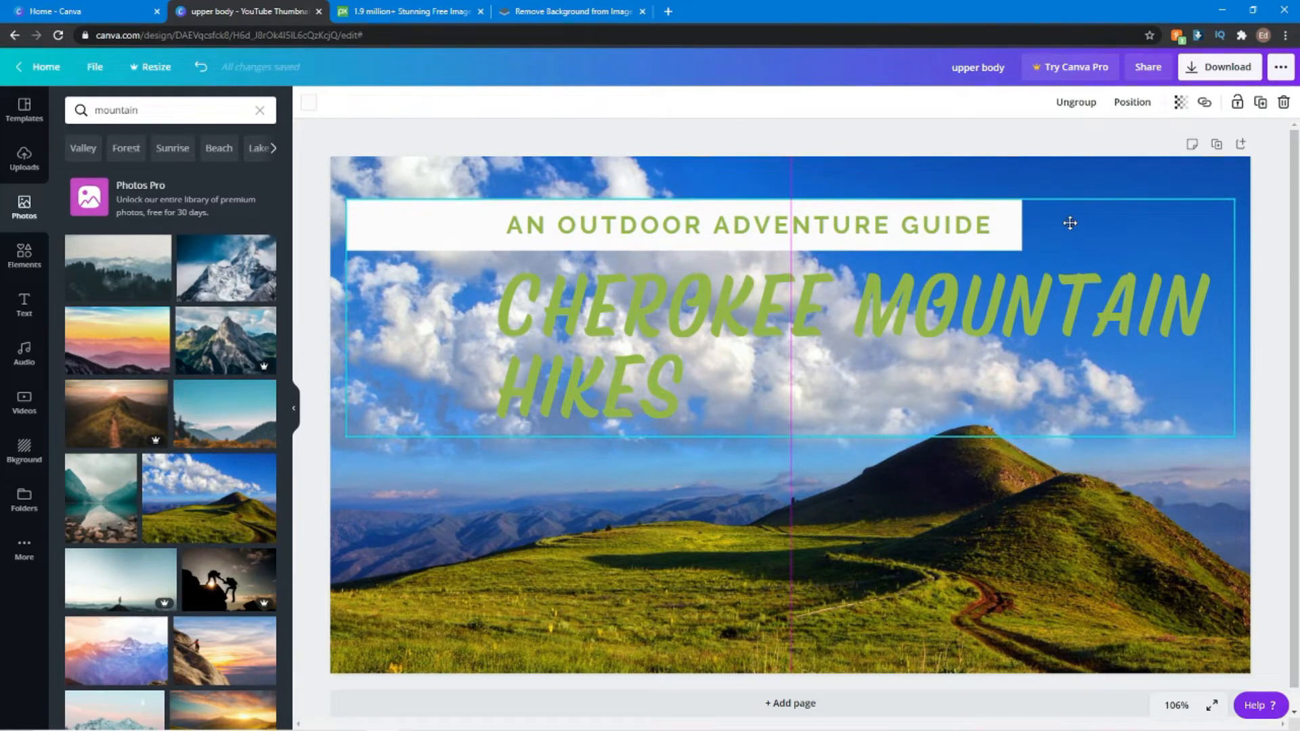
left_click_drag(1070, 223, 1070, 223)
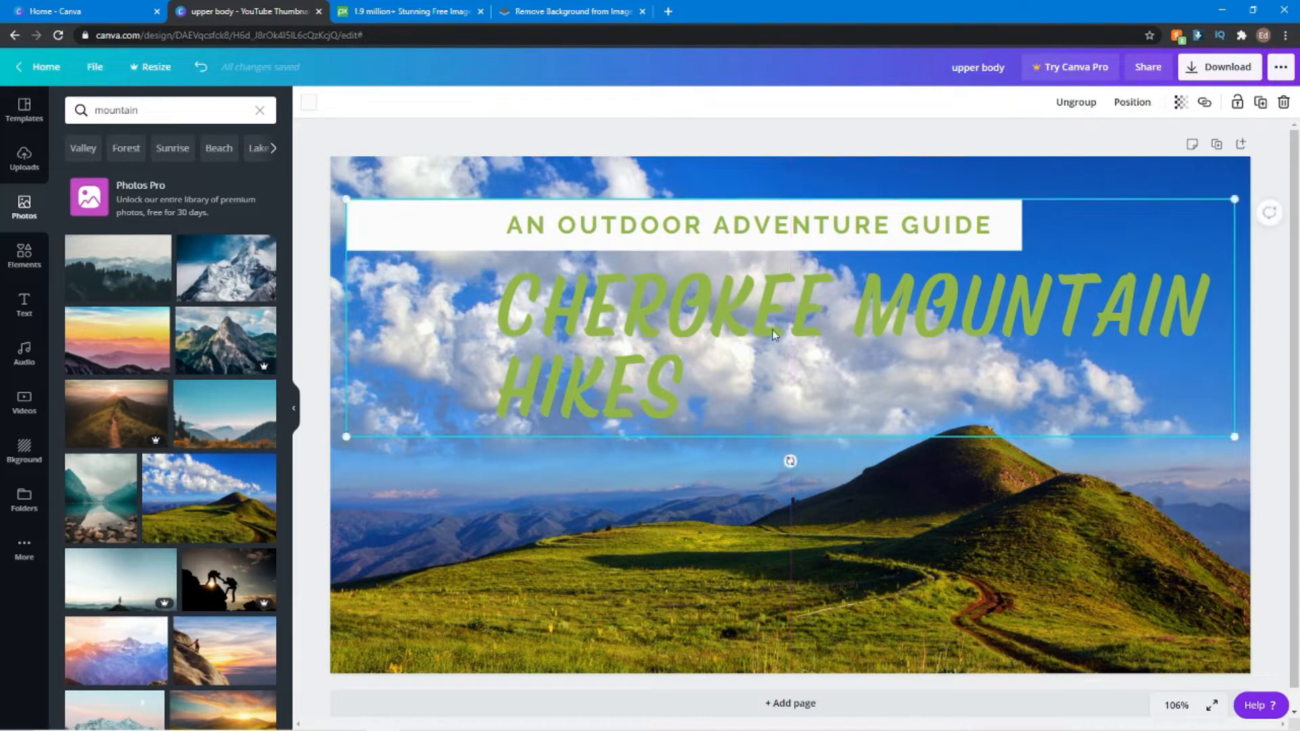
- Cycle the alignment of the whole "CHEROKEE MOUNTAIN HIKES" heading through centred and right-aligned to justified
left_click(718, 362)
double_click(717, 360)
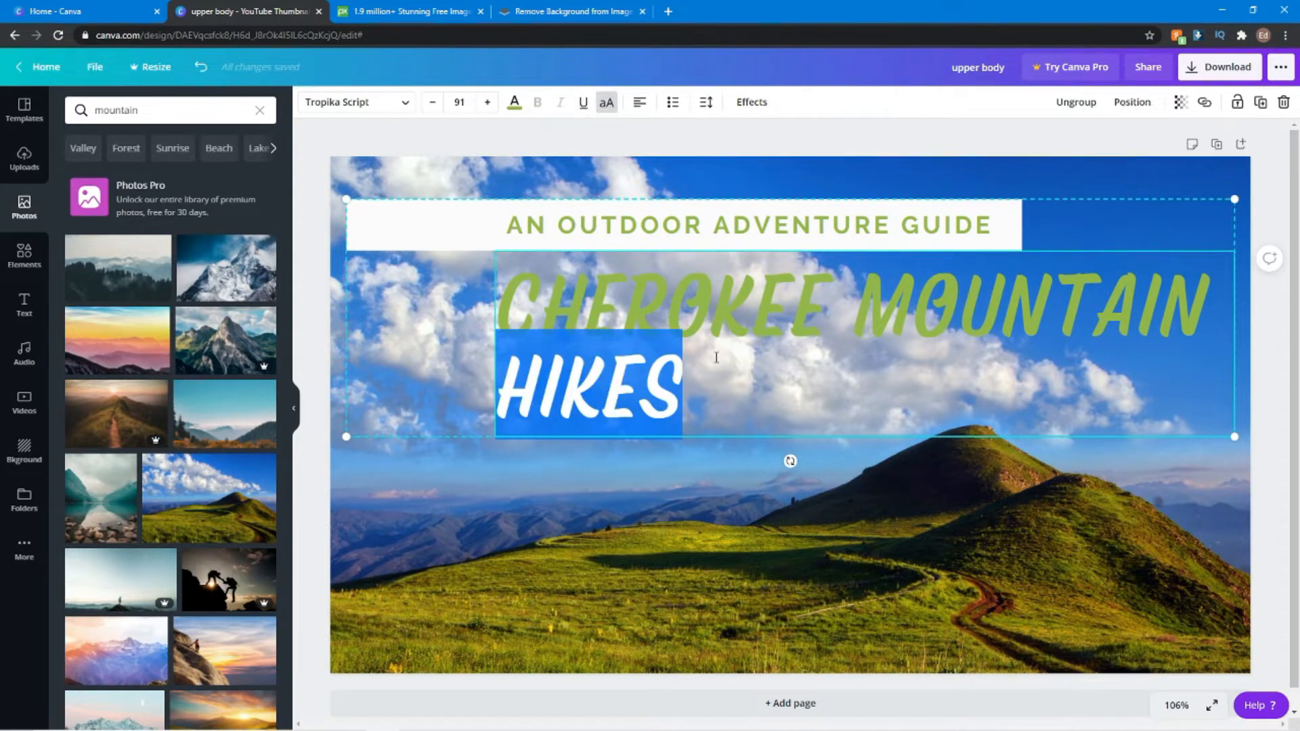
left_click(705, 385)
double_click(705, 383)
left_click_drag(510, 304, 721, 396)
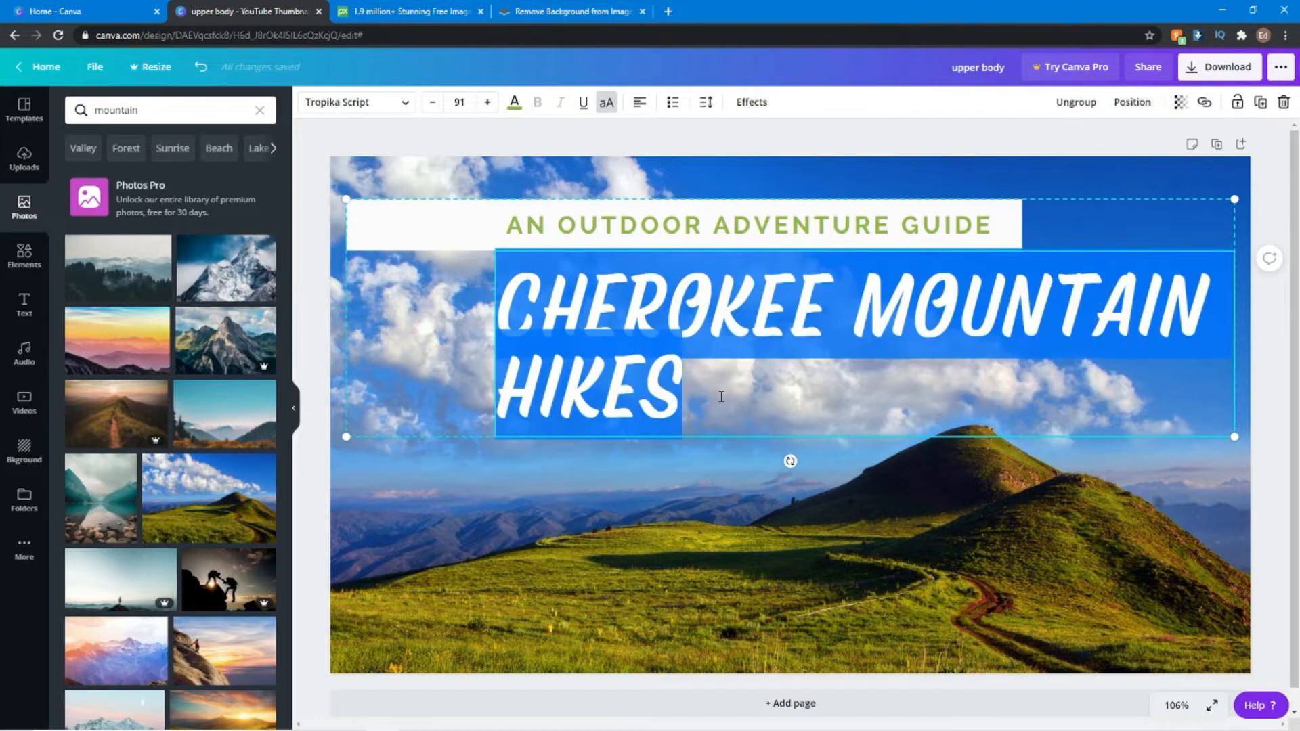
left_click(639, 102)
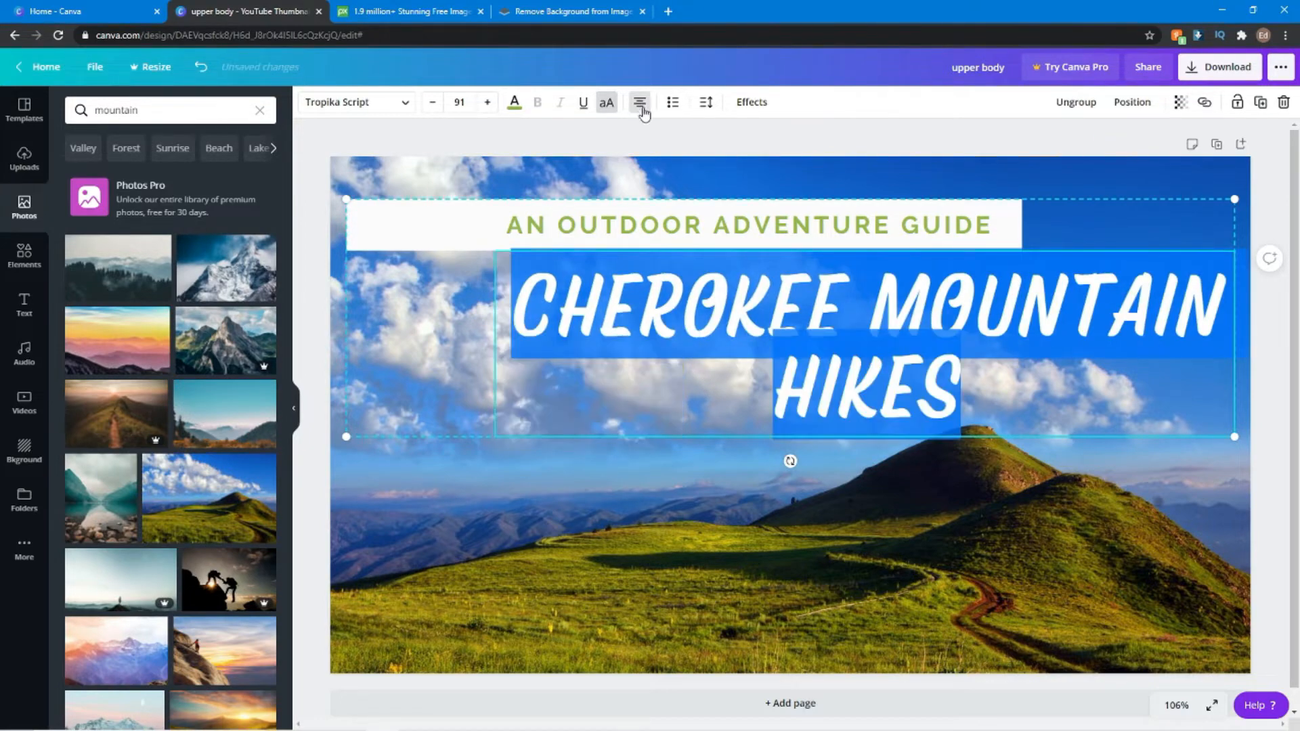
left_click(639, 103)
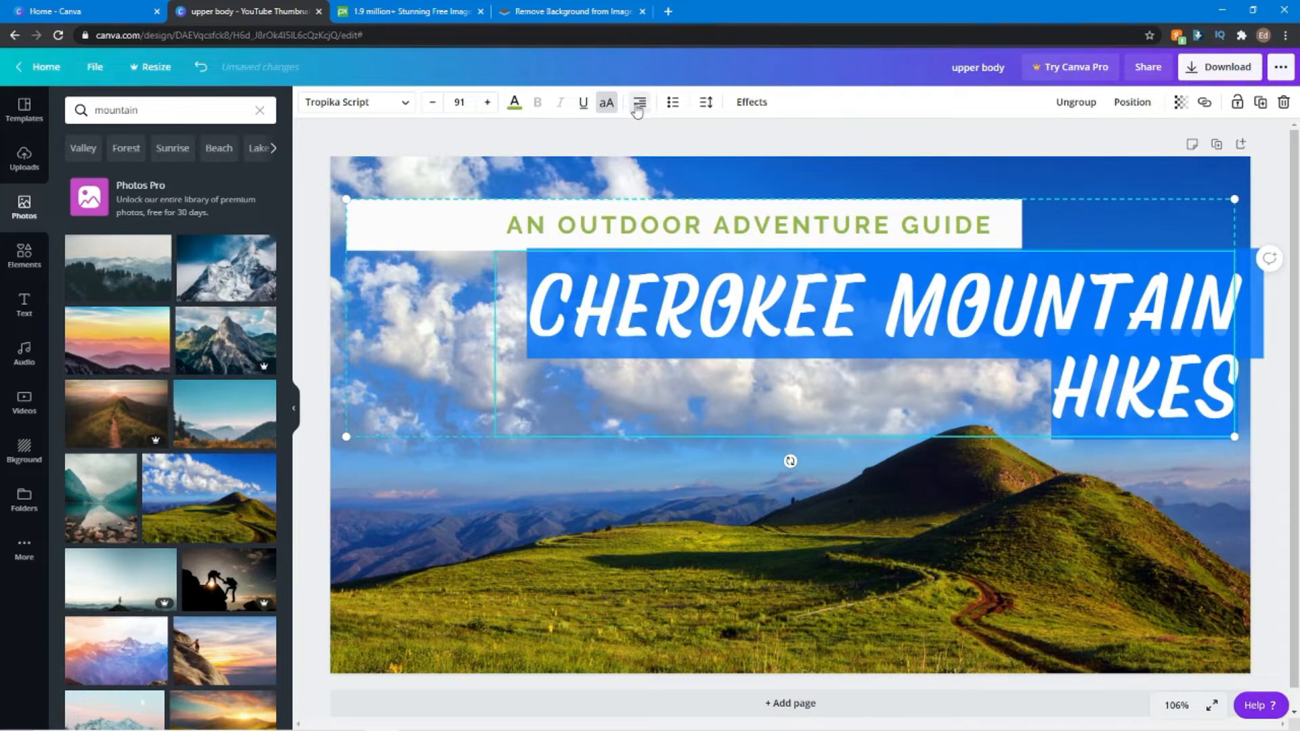
left_click(639, 103)
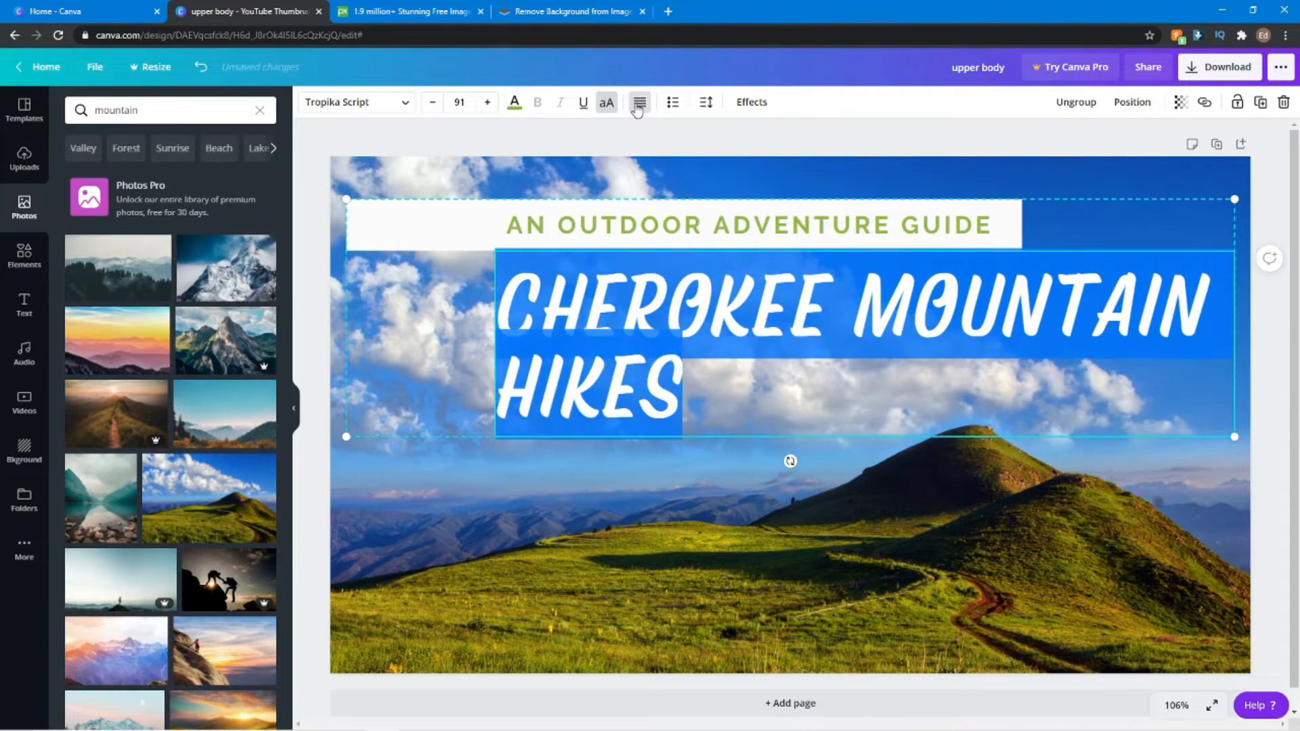
- Tighten the letter spacing of the "CHEROKEE MOUNTAIN HIKES" heading and slightly adjust its line height
left_click(705, 107)
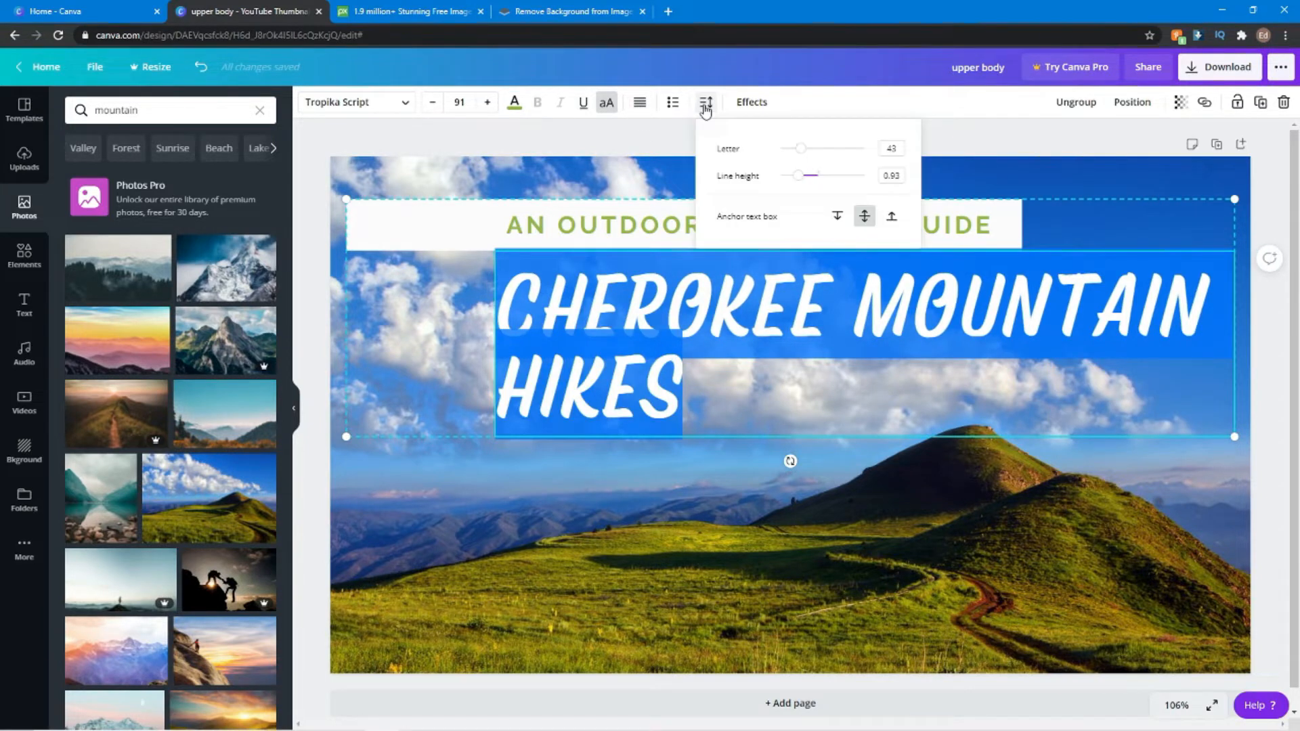
left_click_drag(802, 150, 802, 183)
left_click(974, 131)
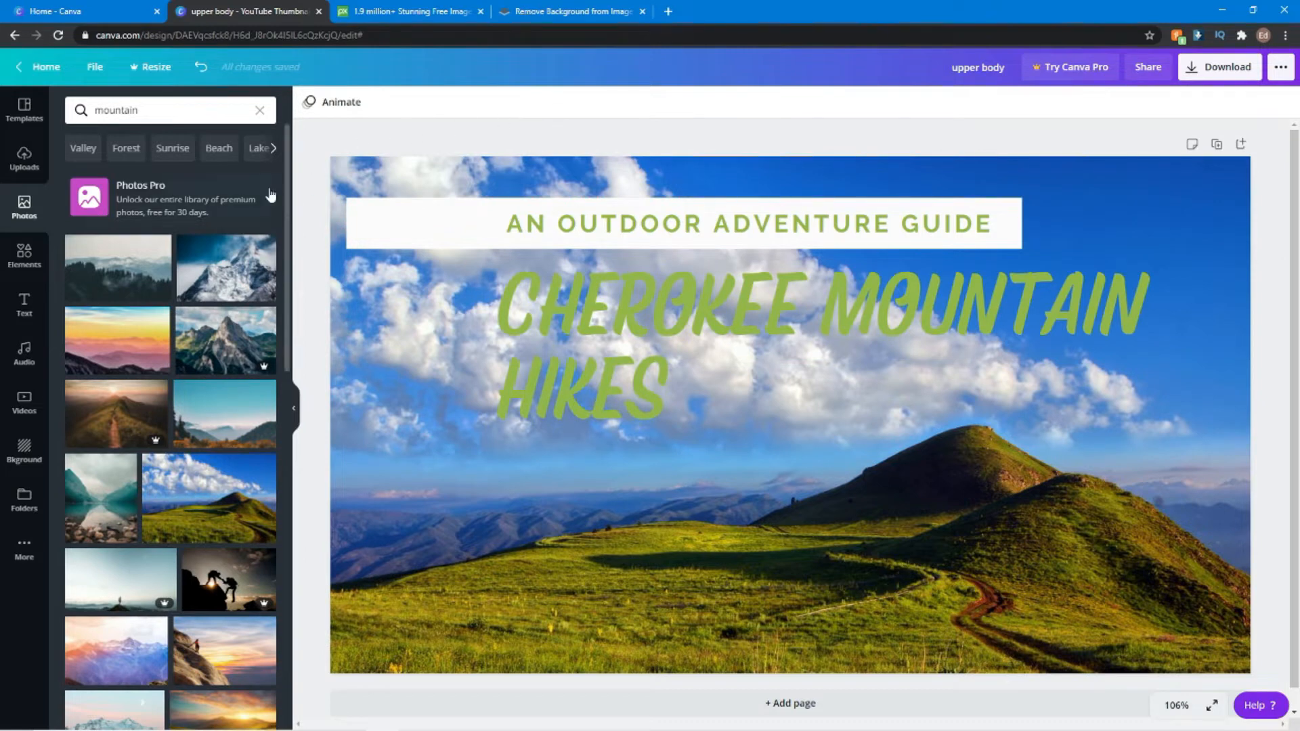
- Select both lines of the "CHEROKEE MOUNTAIN HIKES" heading and open its text effects
left_click(607, 266)
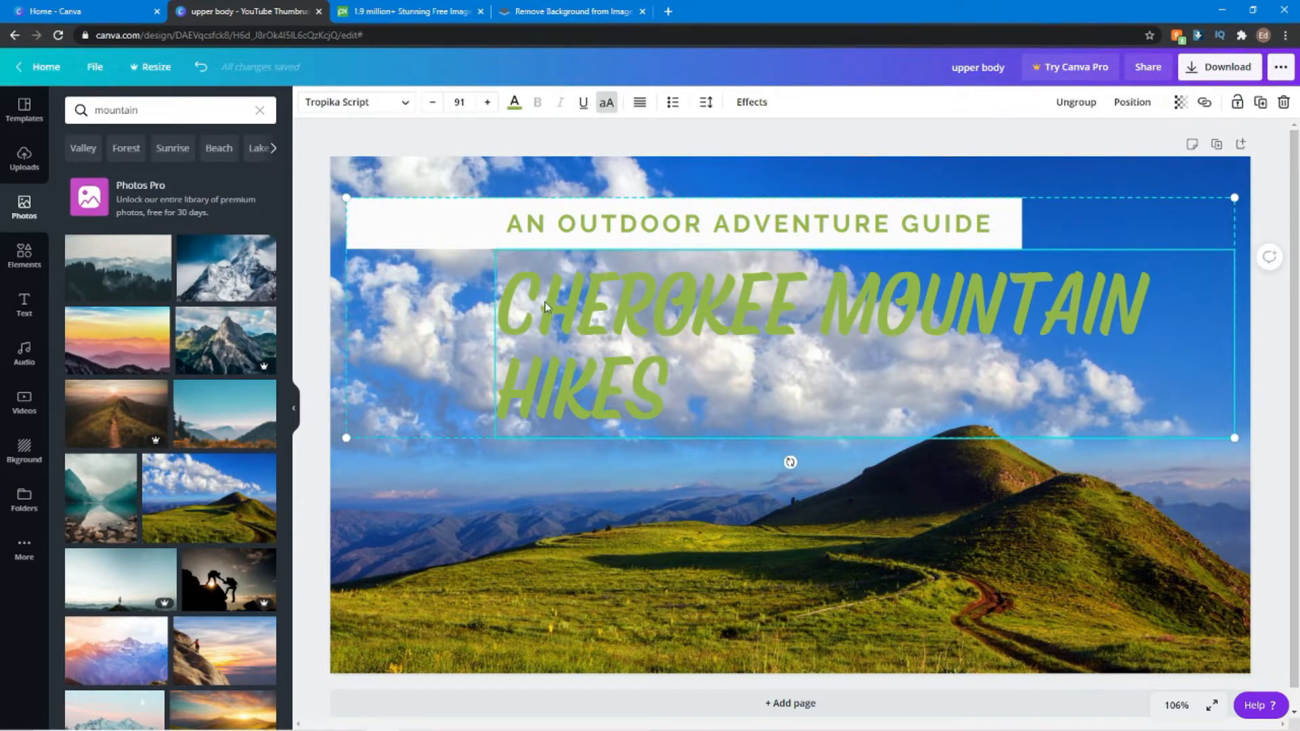
triple_click(513, 295)
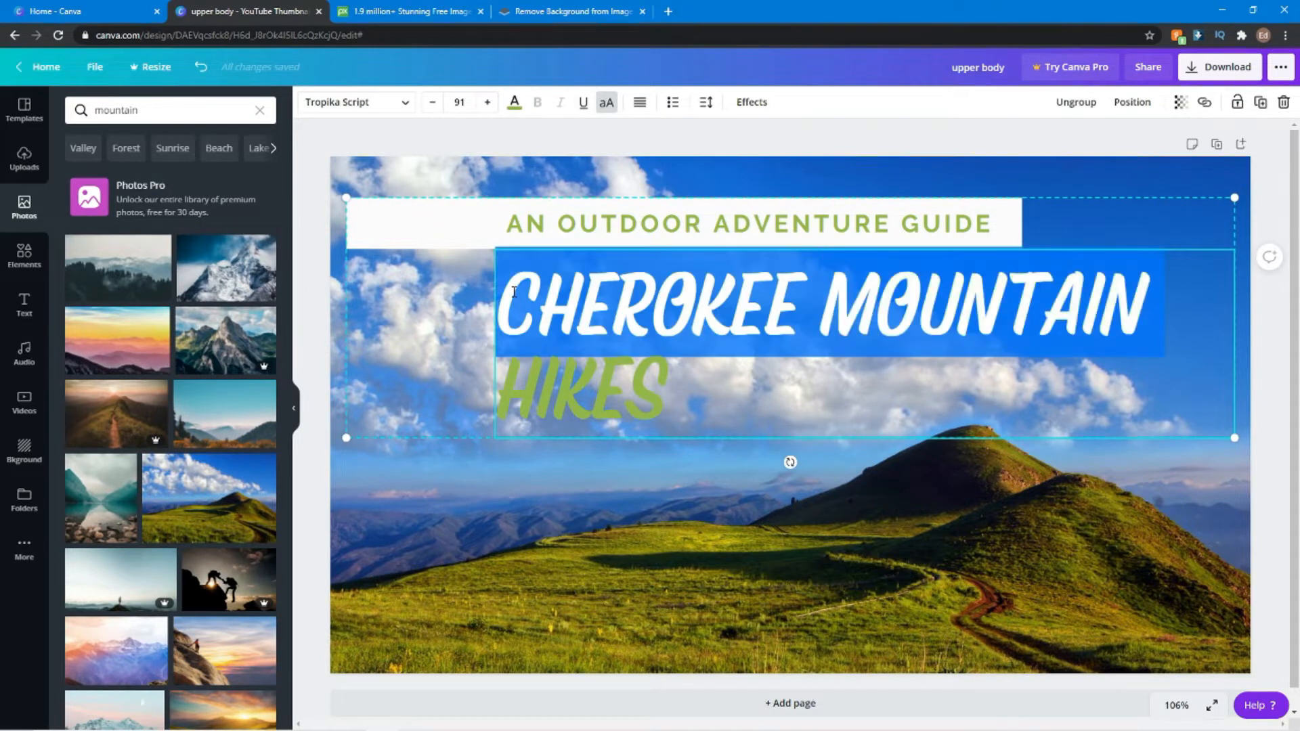
left_click_drag(656, 392, 514, 306)
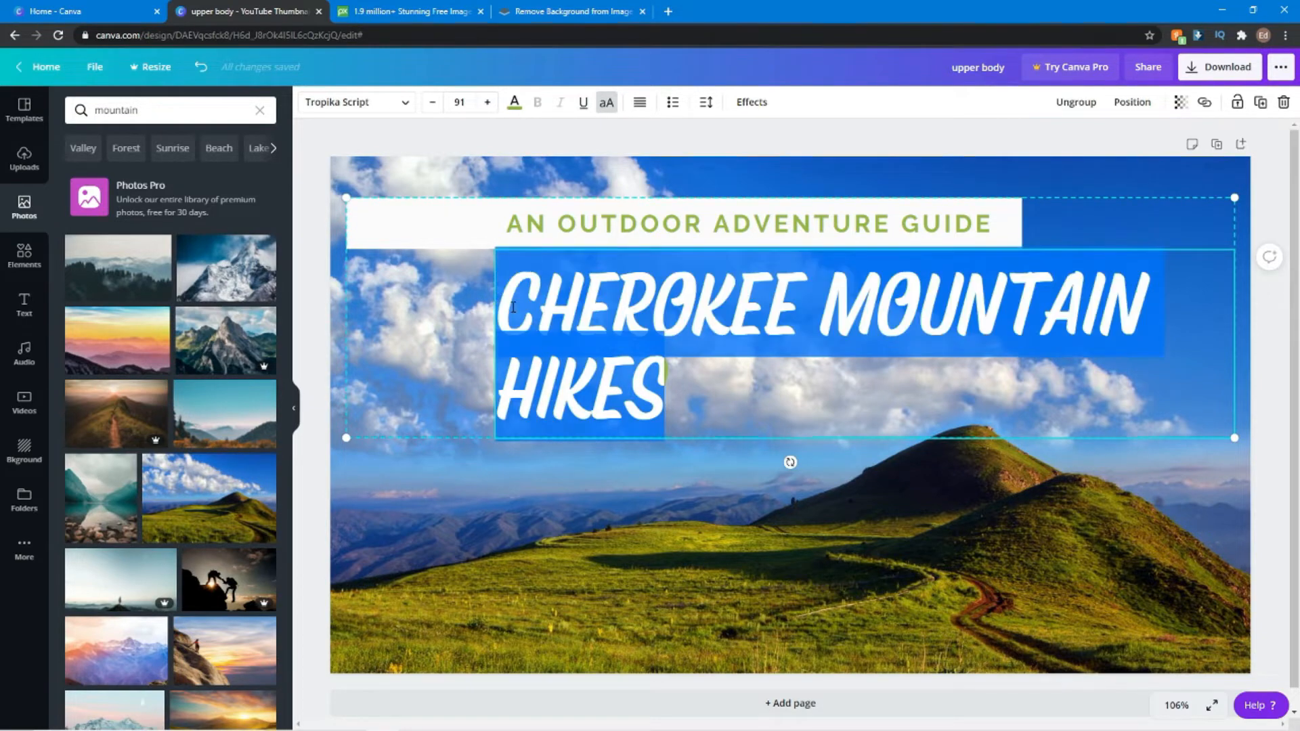
left_click(750, 103)
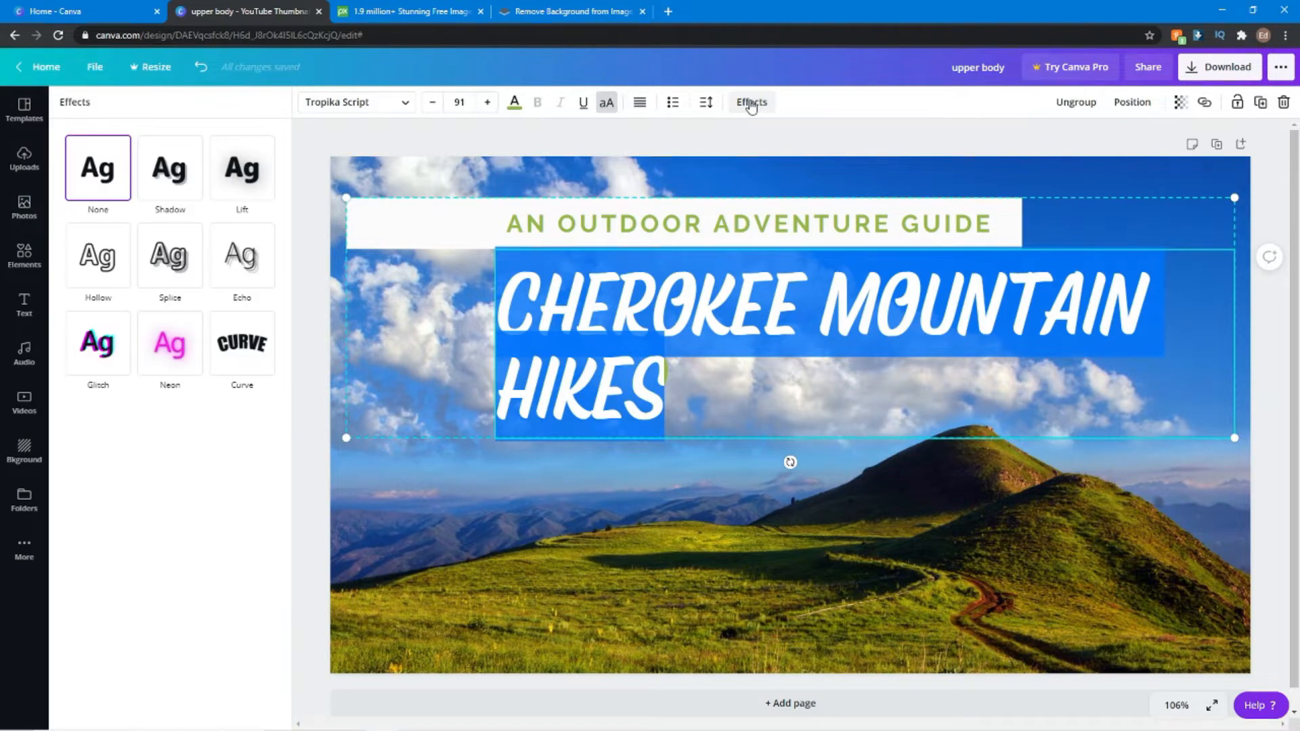
- Try the Shadow, Lift, Splice, Hollow and Neon effects on the heading, adjusting the Lift intensity, Hollow thickness and Neon intensity
left_click(162, 169)
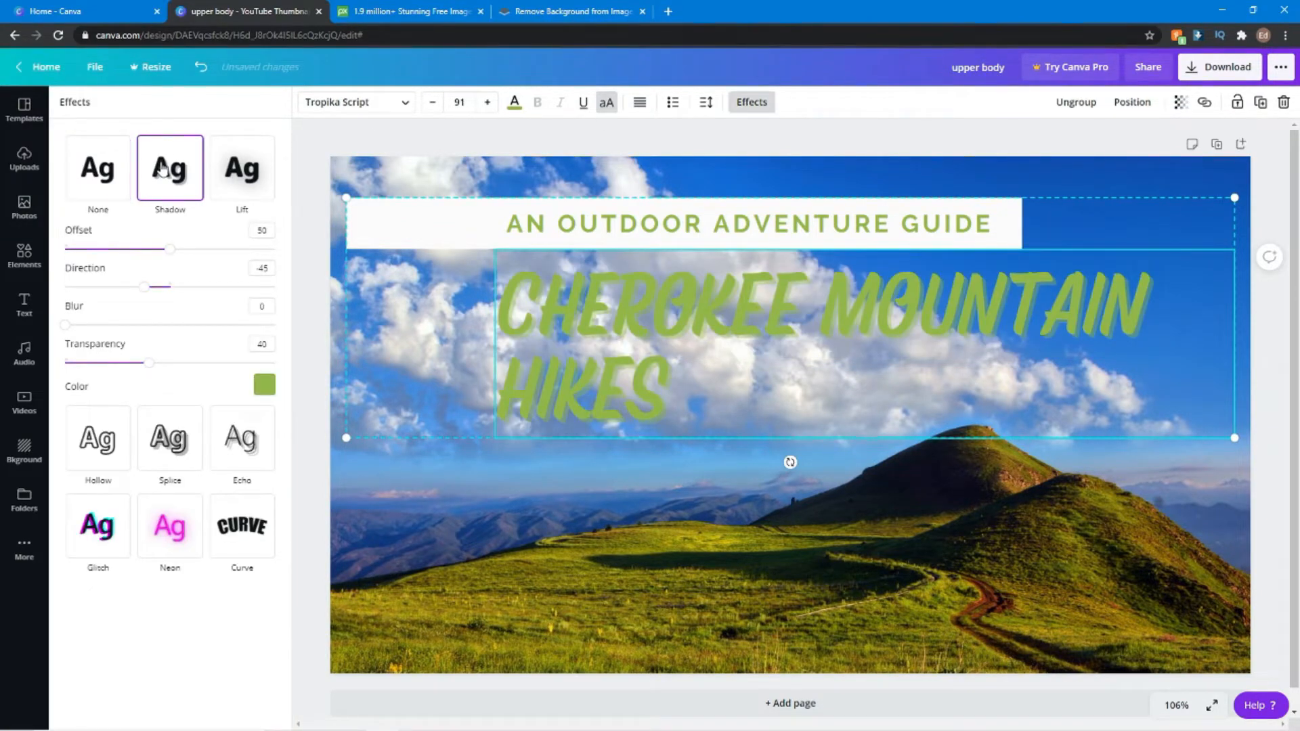
left_click(238, 169)
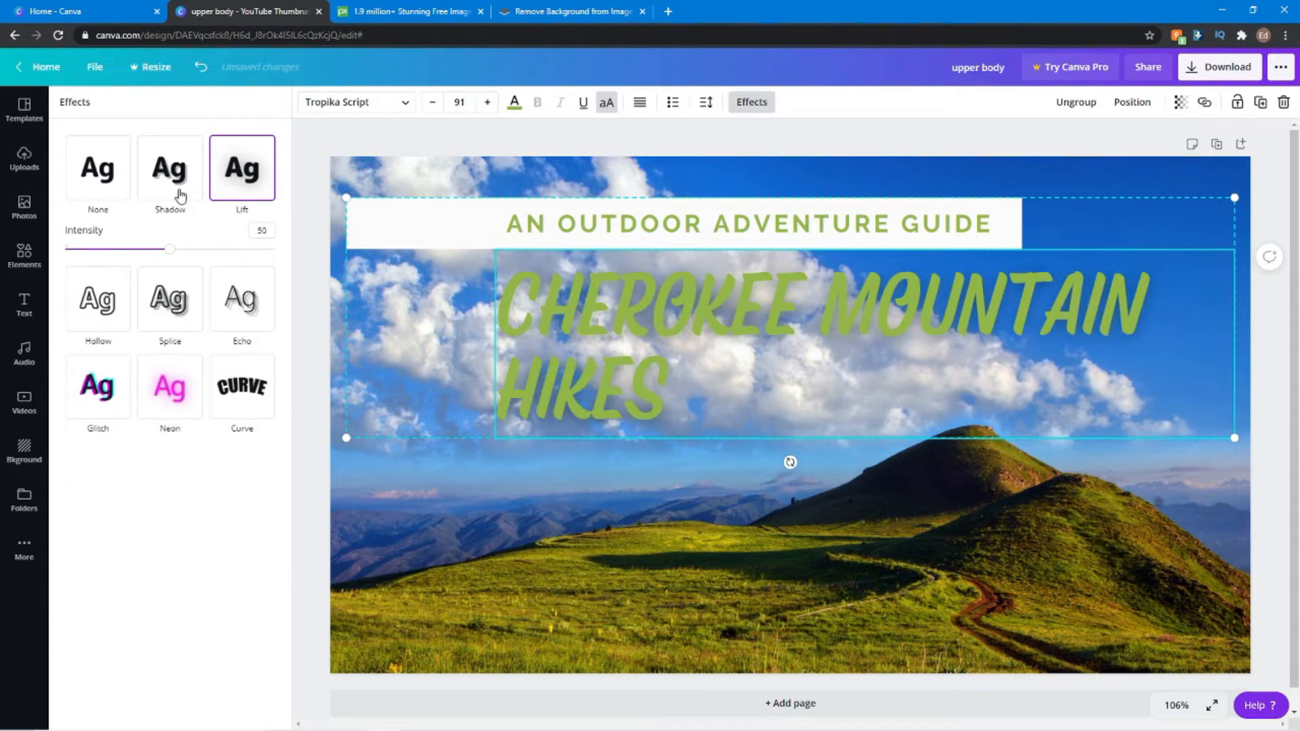
mouse_move(167, 250)
left_mouse_down()
mouse_move(246, 281)
mouse_move(272, 281)
mouse_move(232, 274)
mouse_move(281, 272)
mouse_move(154, 269)
mouse_move(175, 271)
left_mouse_up()
left_click(175, 298)
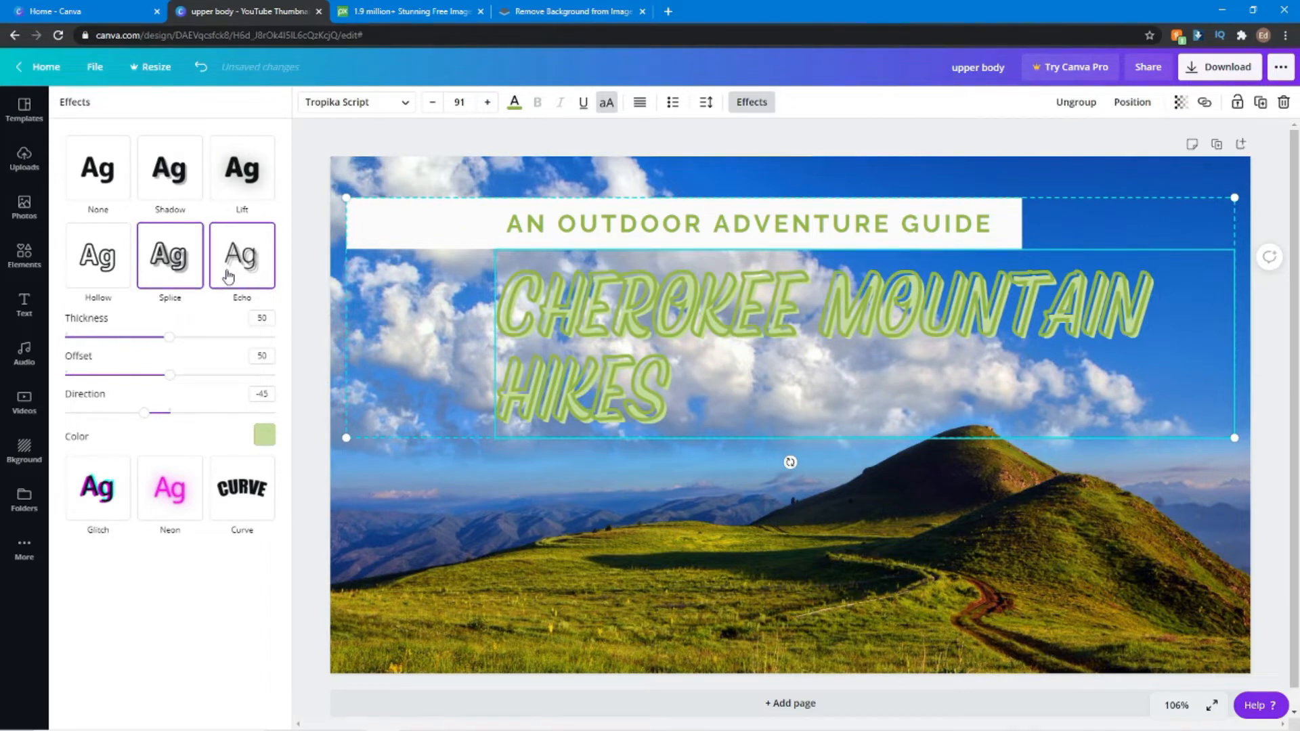
left_click(101, 260)
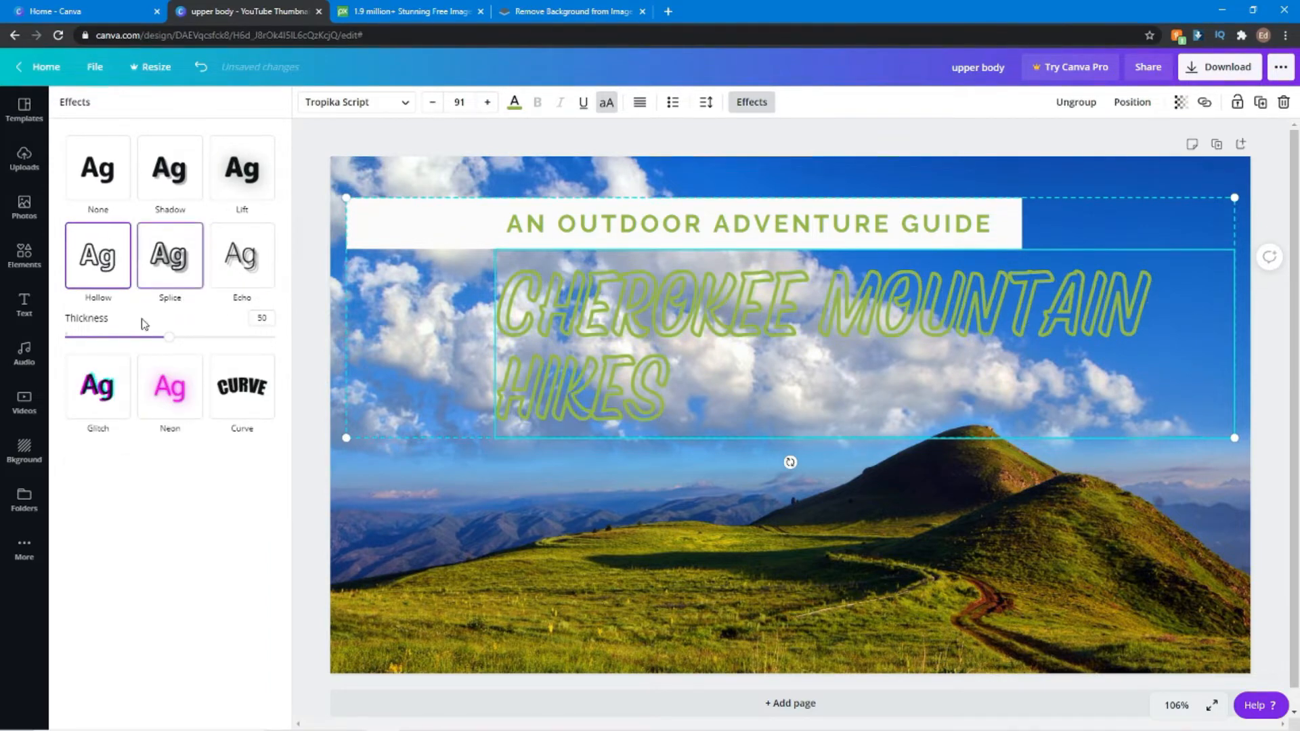
left_click_drag(169, 337, 139, 352)
left_click(179, 396)
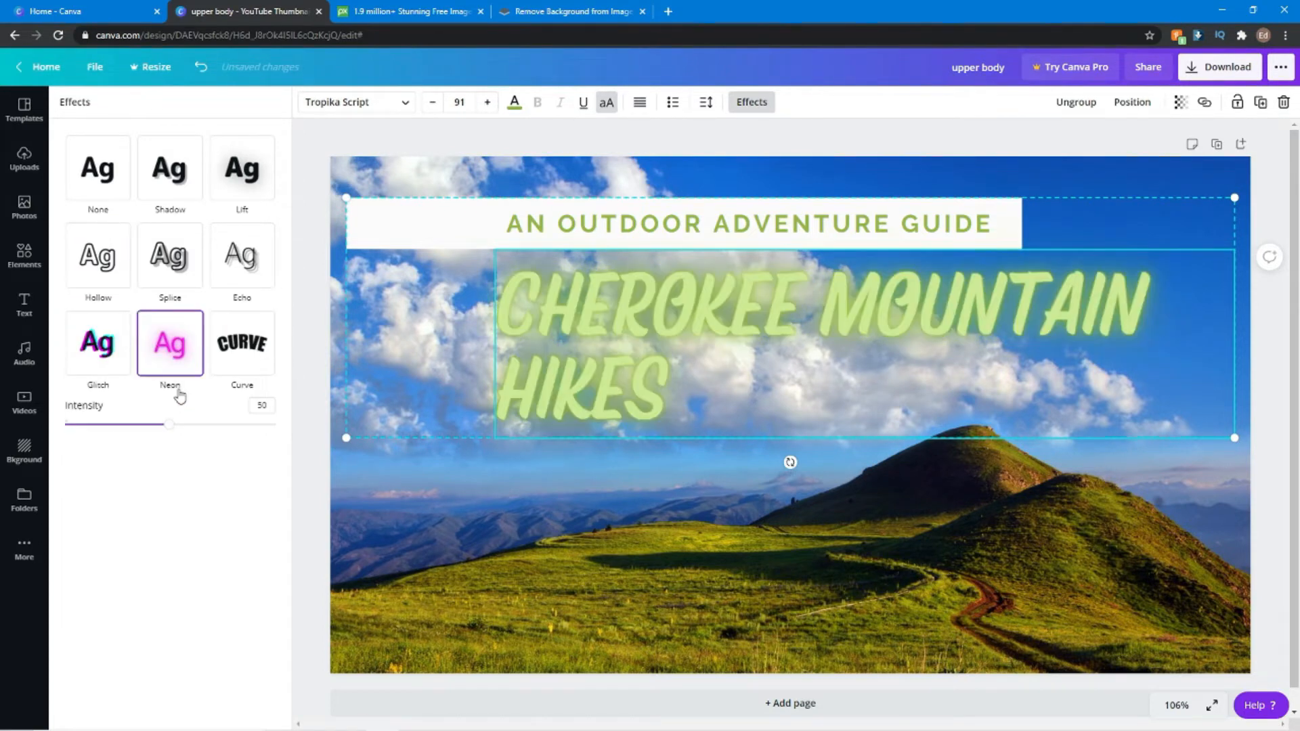
mouse_move(175, 428)
left_mouse_down()
mouse_move(234, 431)
mouse_move(167, 424)
left_mouse_up()
- Apply the Echo effect to the heading with offset 45 and direction -55
left_click(231, 272)
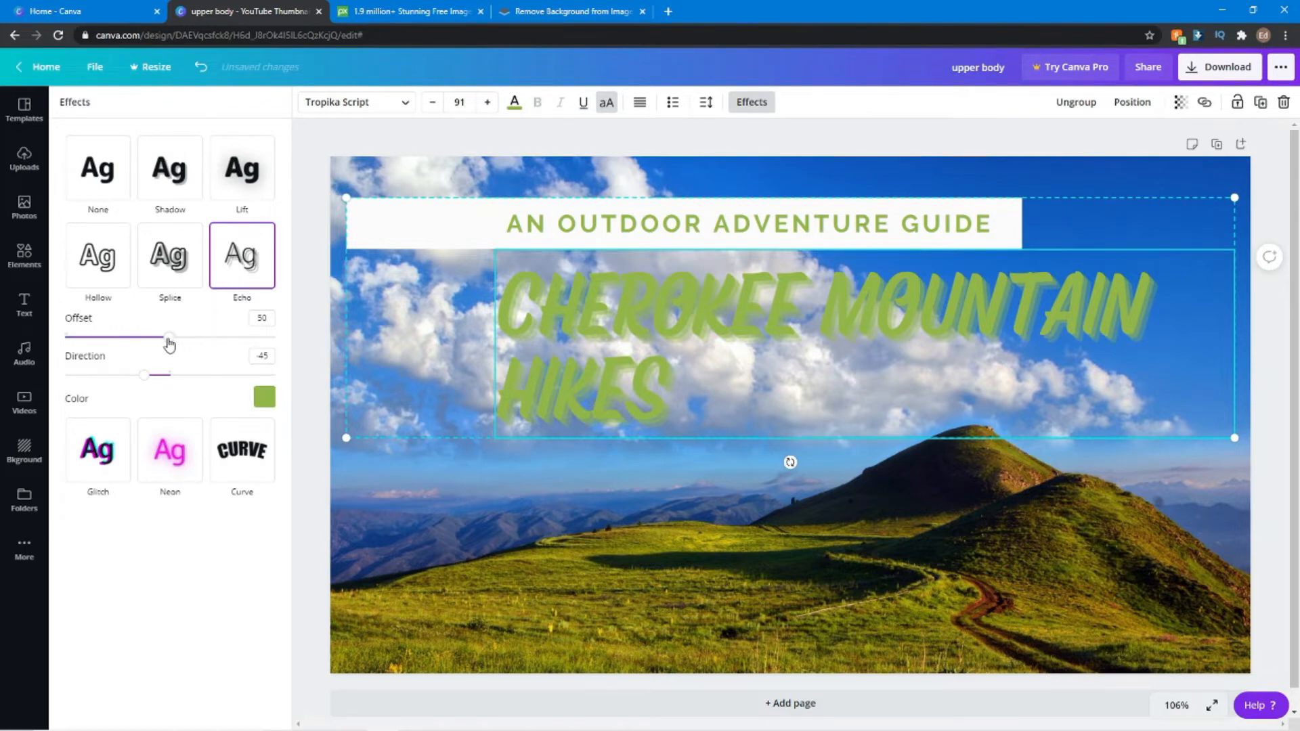
left_click_drag(169, 342, 139, 391)
left_click(168, 338)
mouse_move(169, 342)
left_mouse_down()
mouse_move(146, 342)
mouse_move(160, 346)
left_mouse_up()
- Try pink as the heading's Echo colour, change it to purple, and close the effect settings
left_click(261, 398)
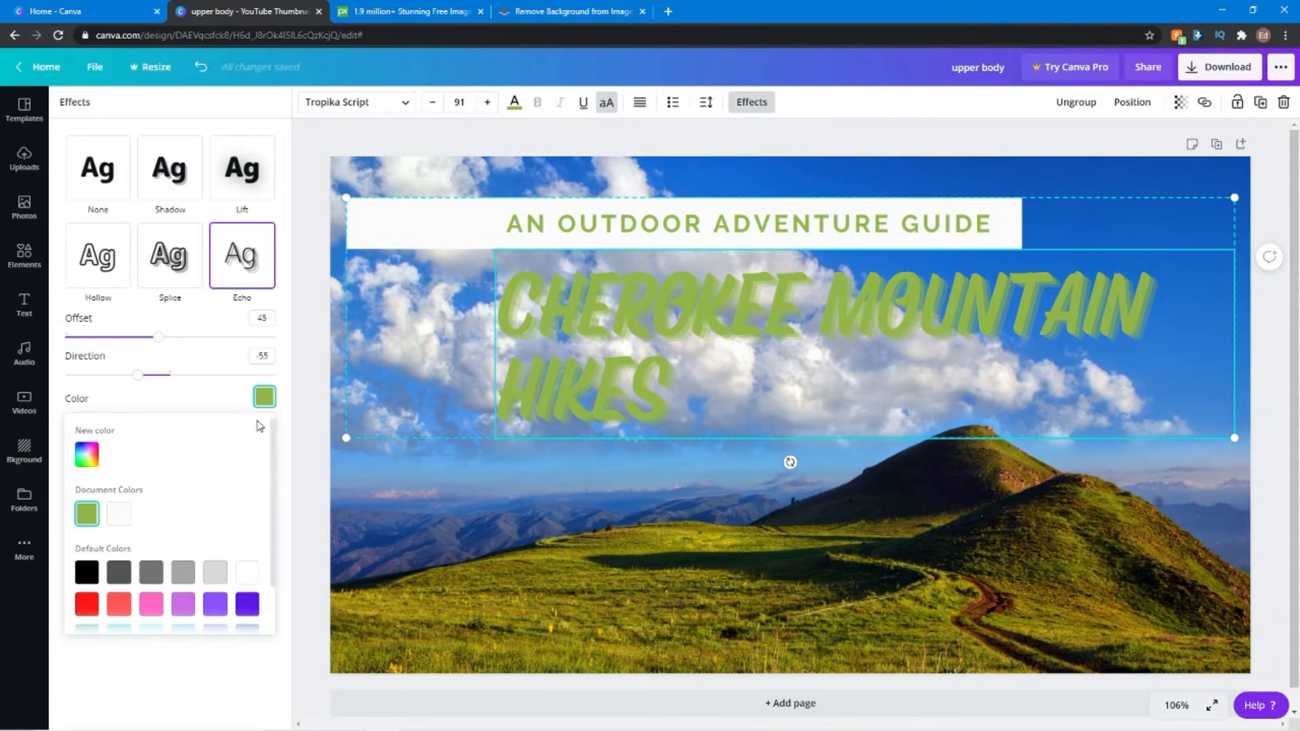
left_click(151, 604)
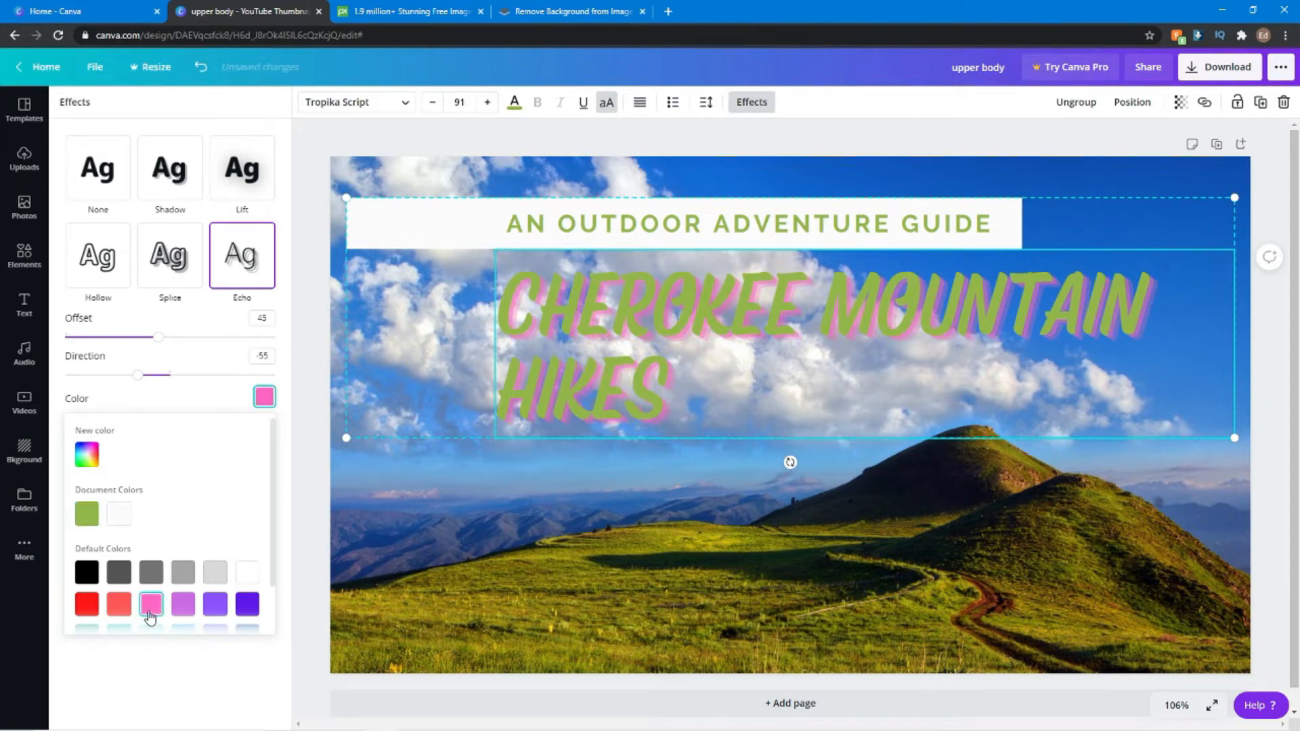
left_click(210, 609)
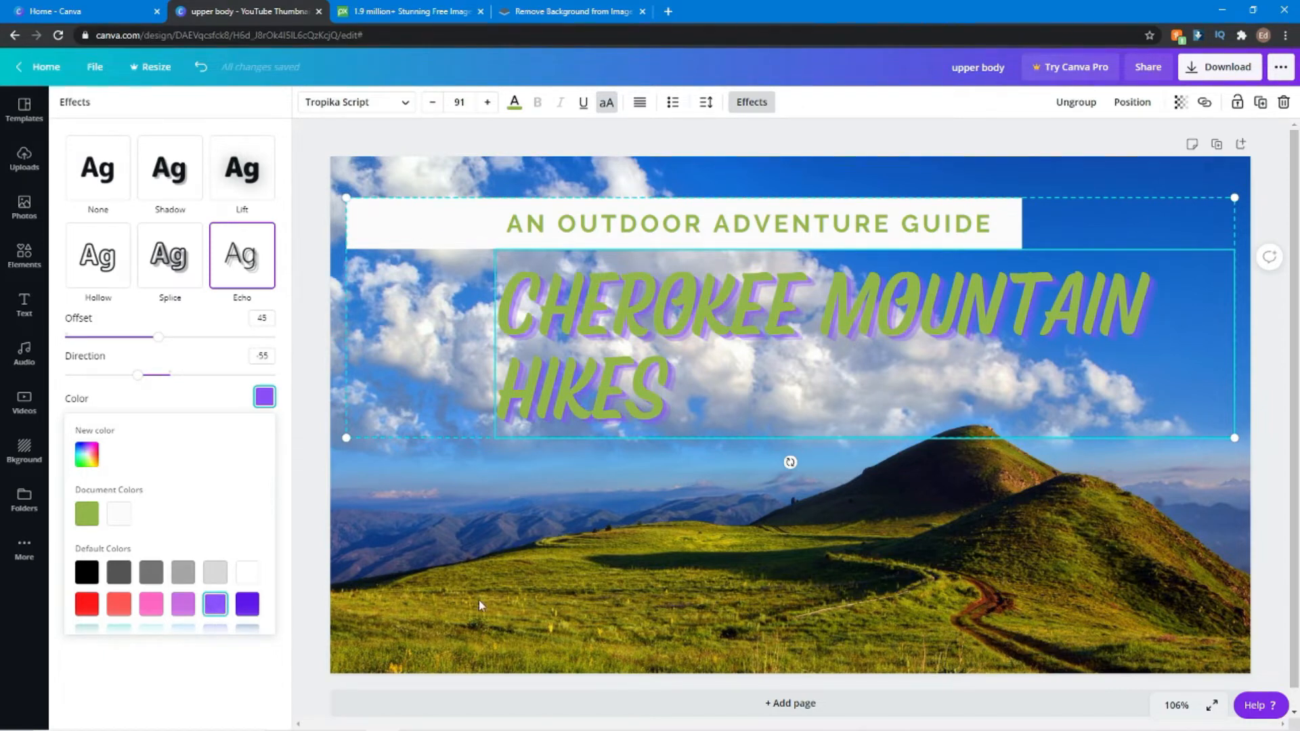
left_click(995, 610)
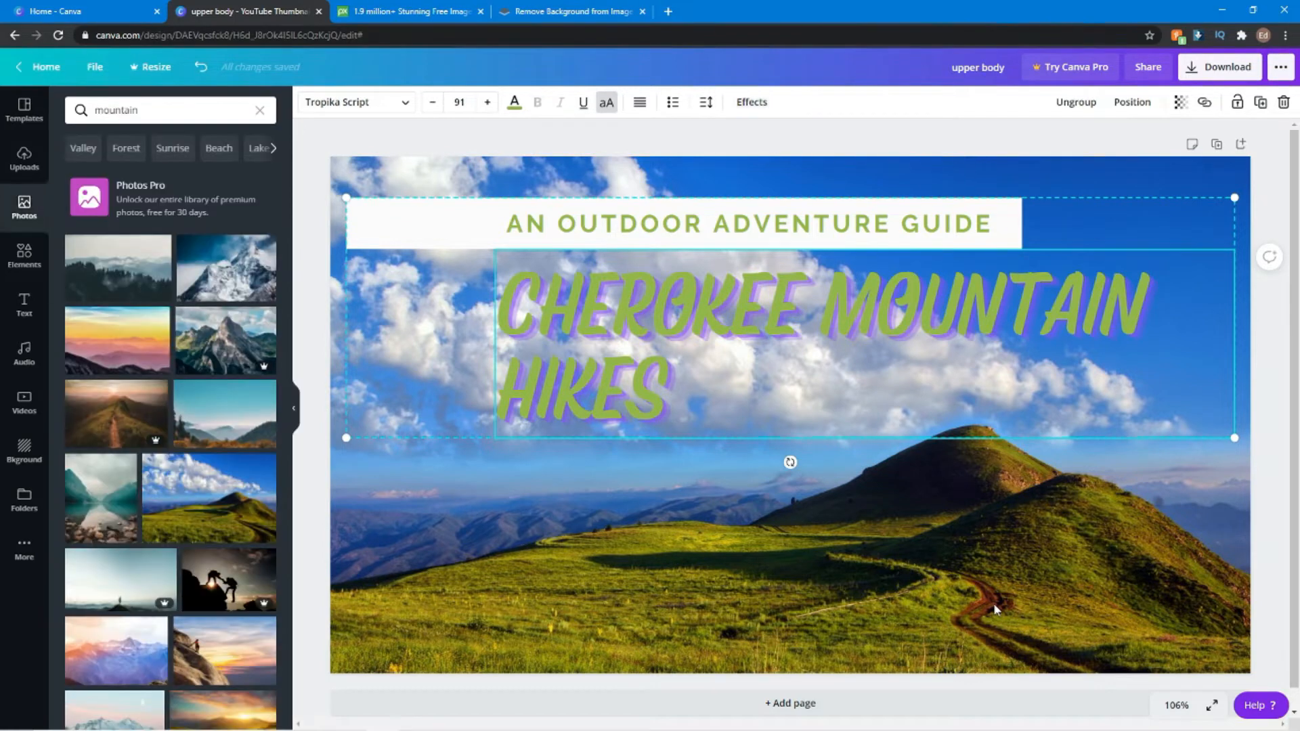
left_click(997, 615)
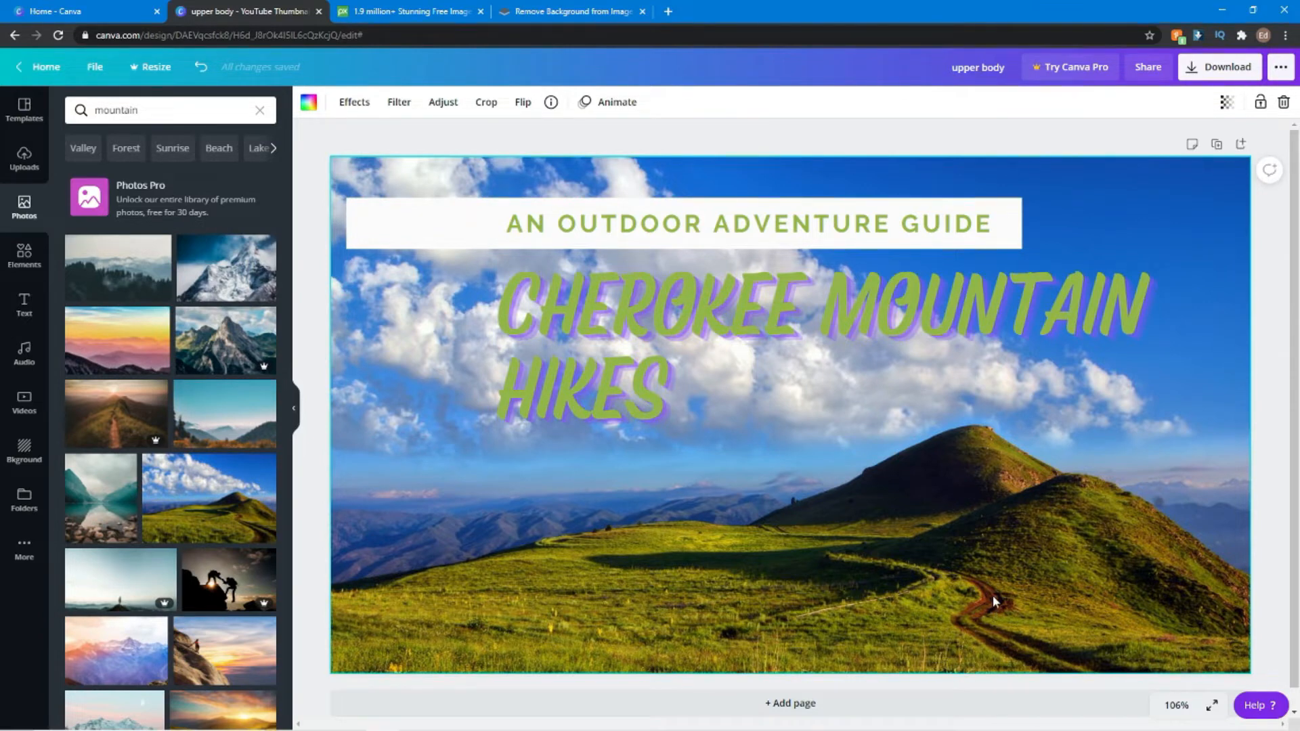
right_click(993, 598)
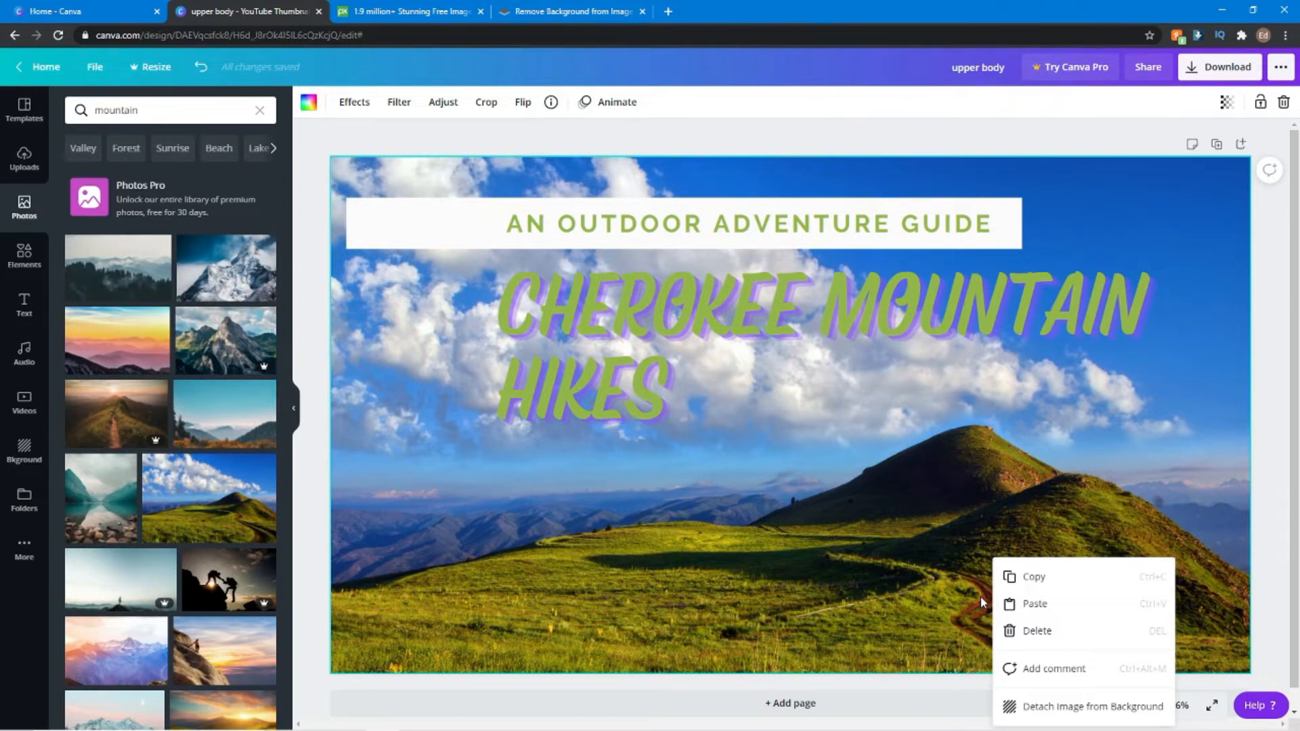
left_click(979, 596)
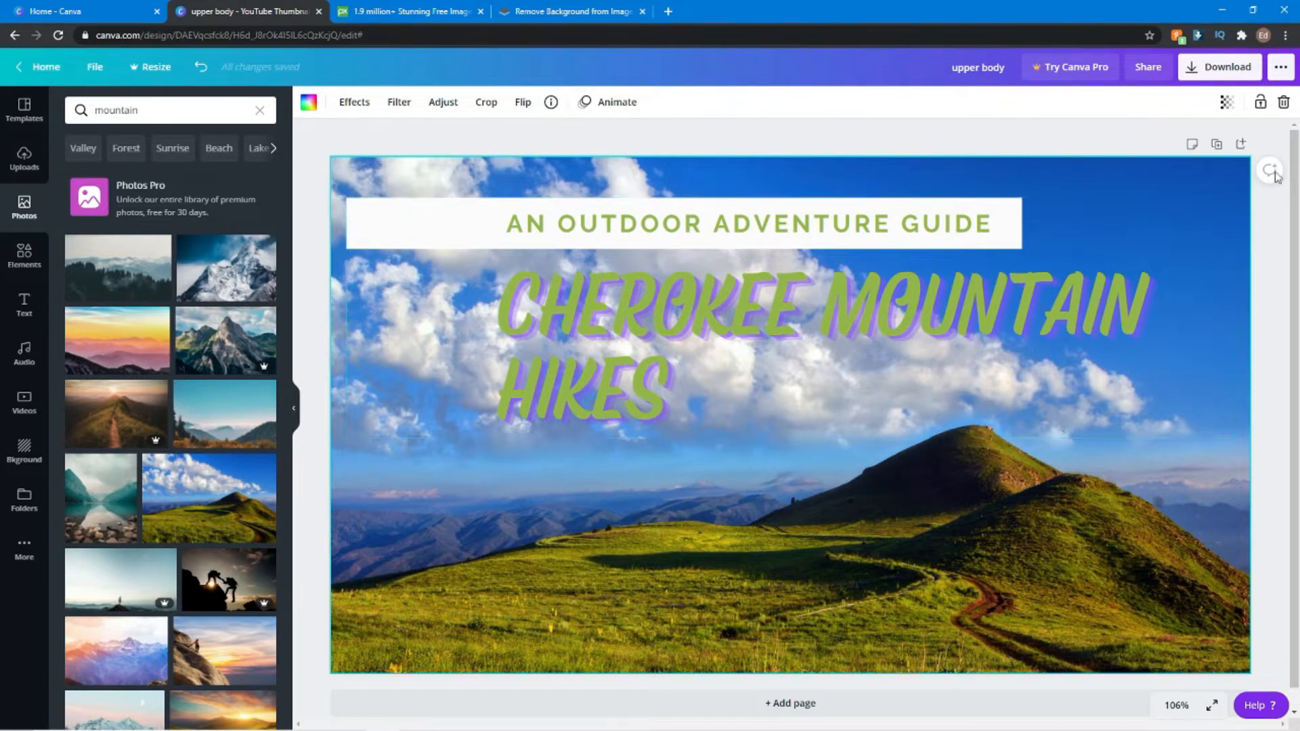
- Download the thumbnail as a PNG file
left_click(1215, 65)
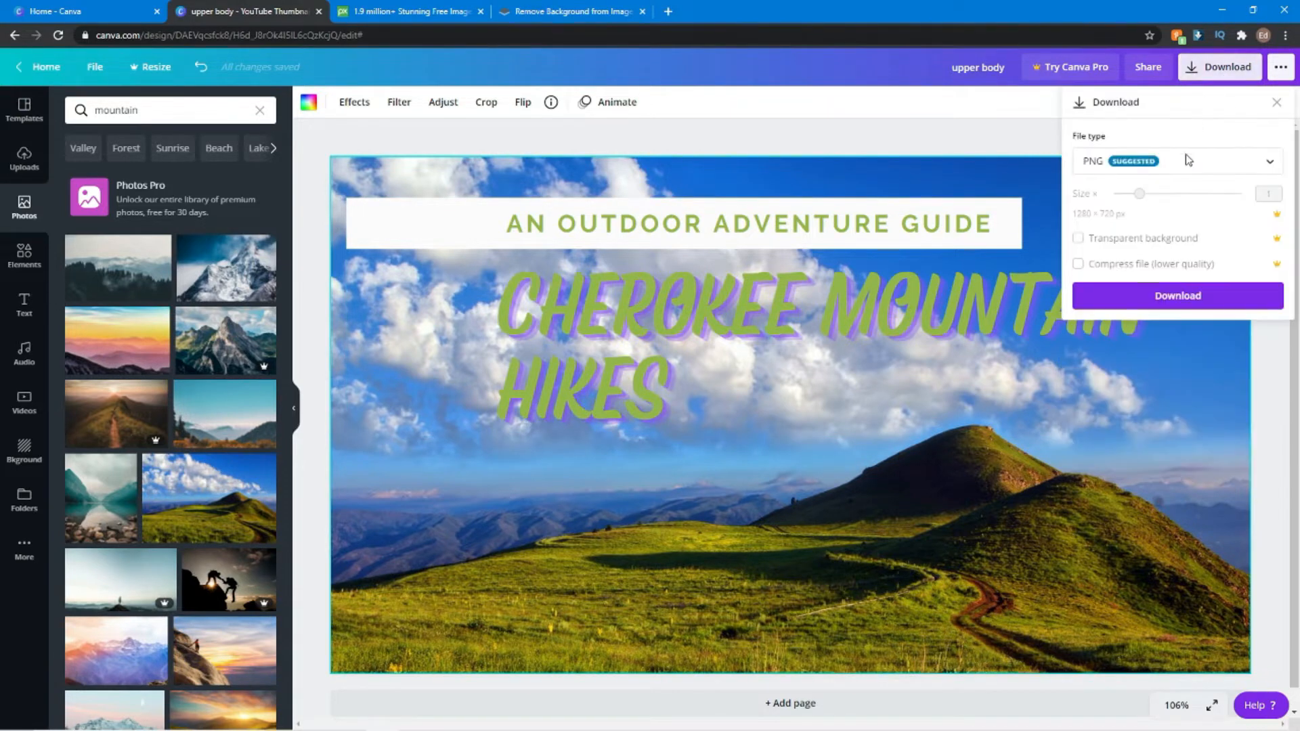
left_click(1175, 294)
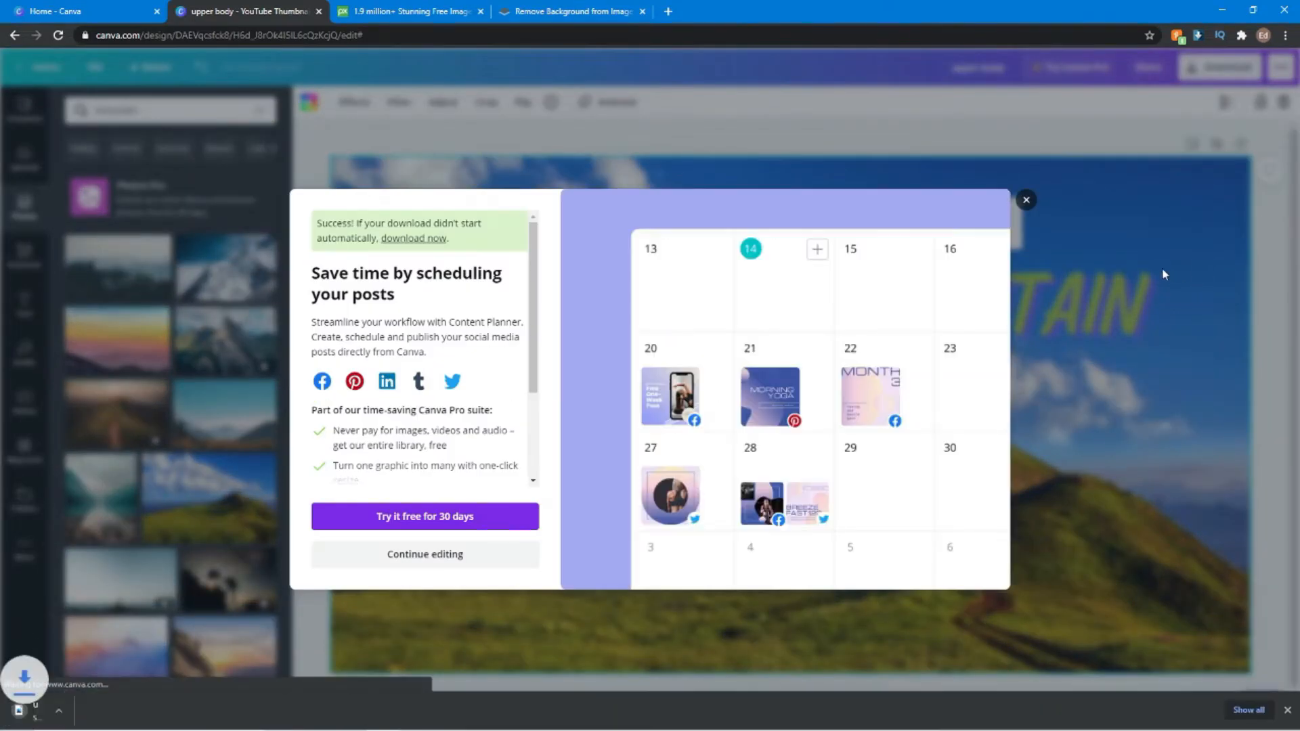
- Dismiss the scheduling offer, switch to Paint 3D, and open the downloaded upper body.png
left_click(1019, 181)
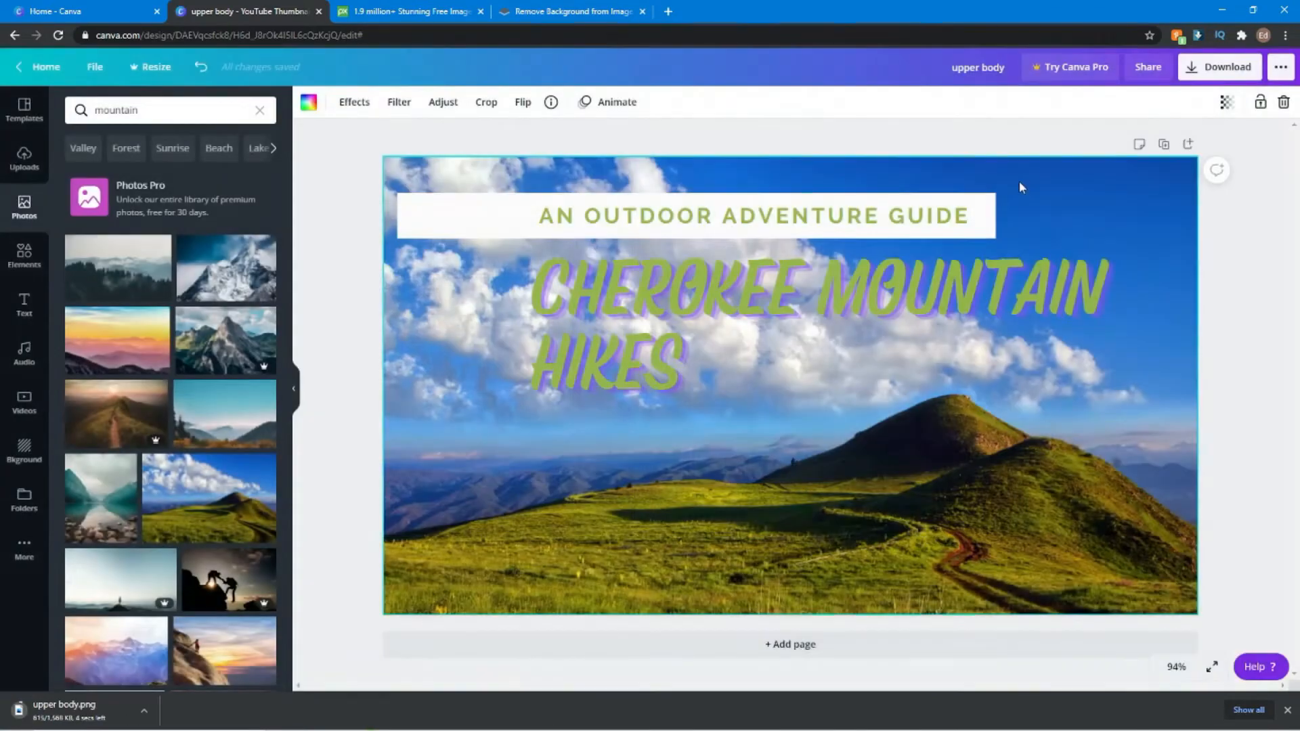
mouse_move(402, 727)
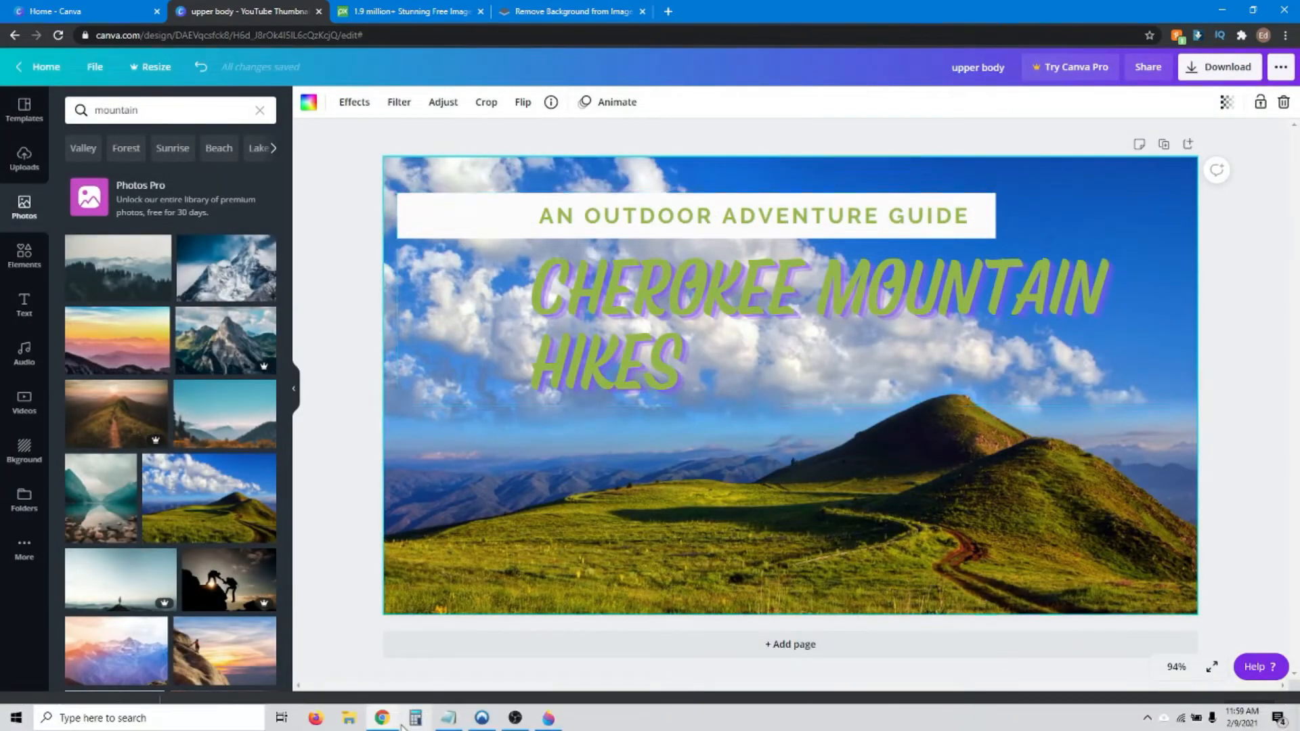
left_click(547, 721)
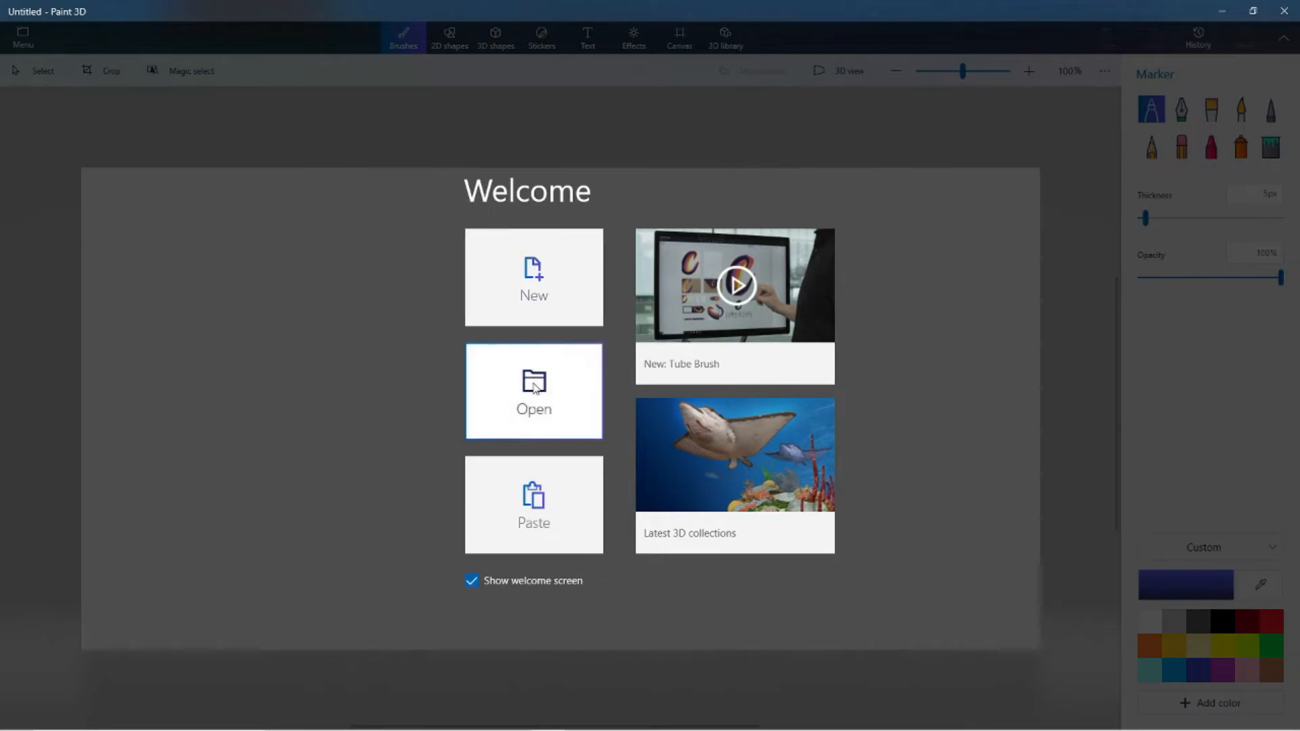
left_click(473, 351)
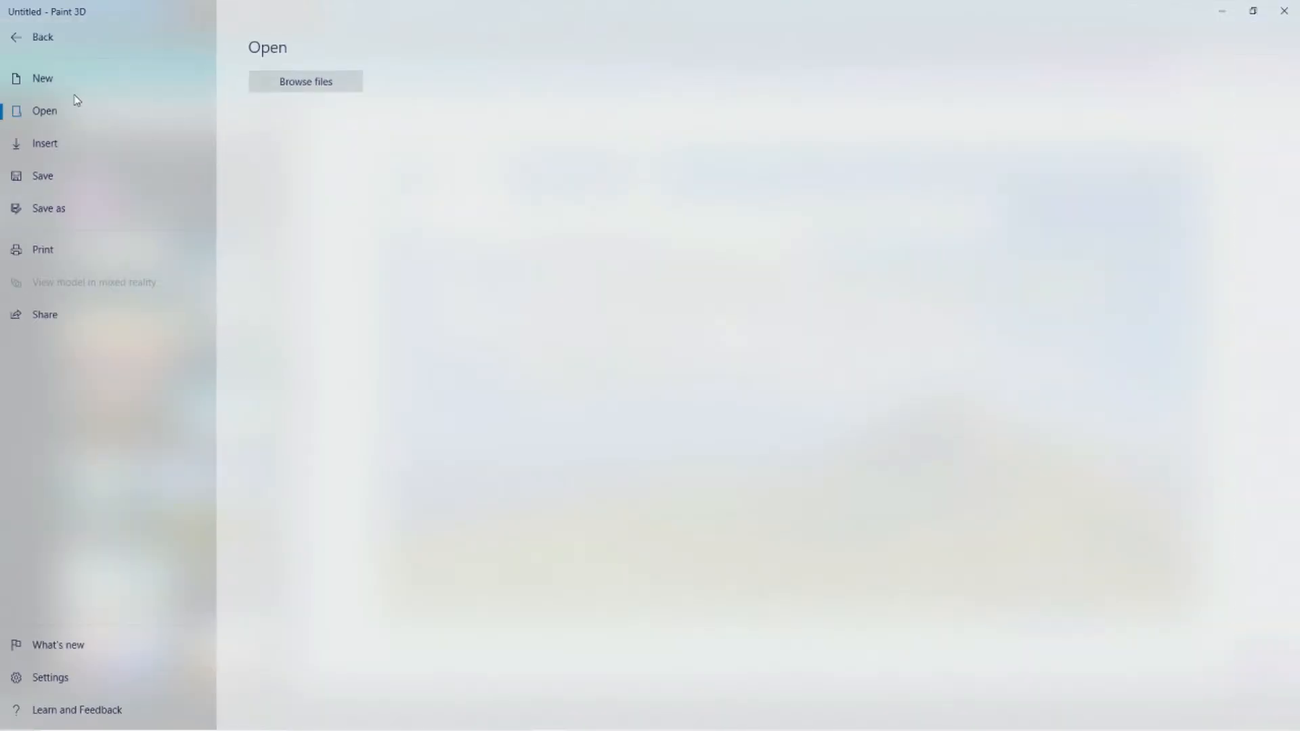
left_click(334, 80)
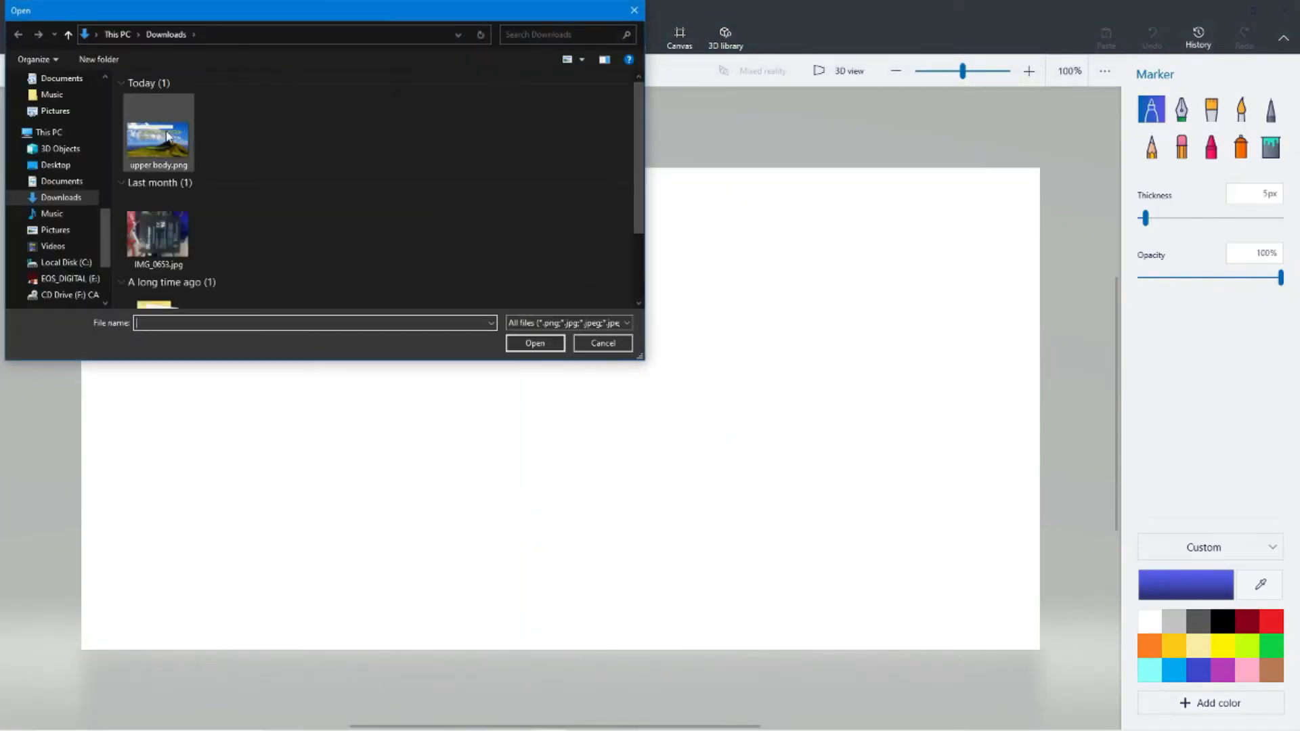
left_click(164, 140)
left_click(538, 343)
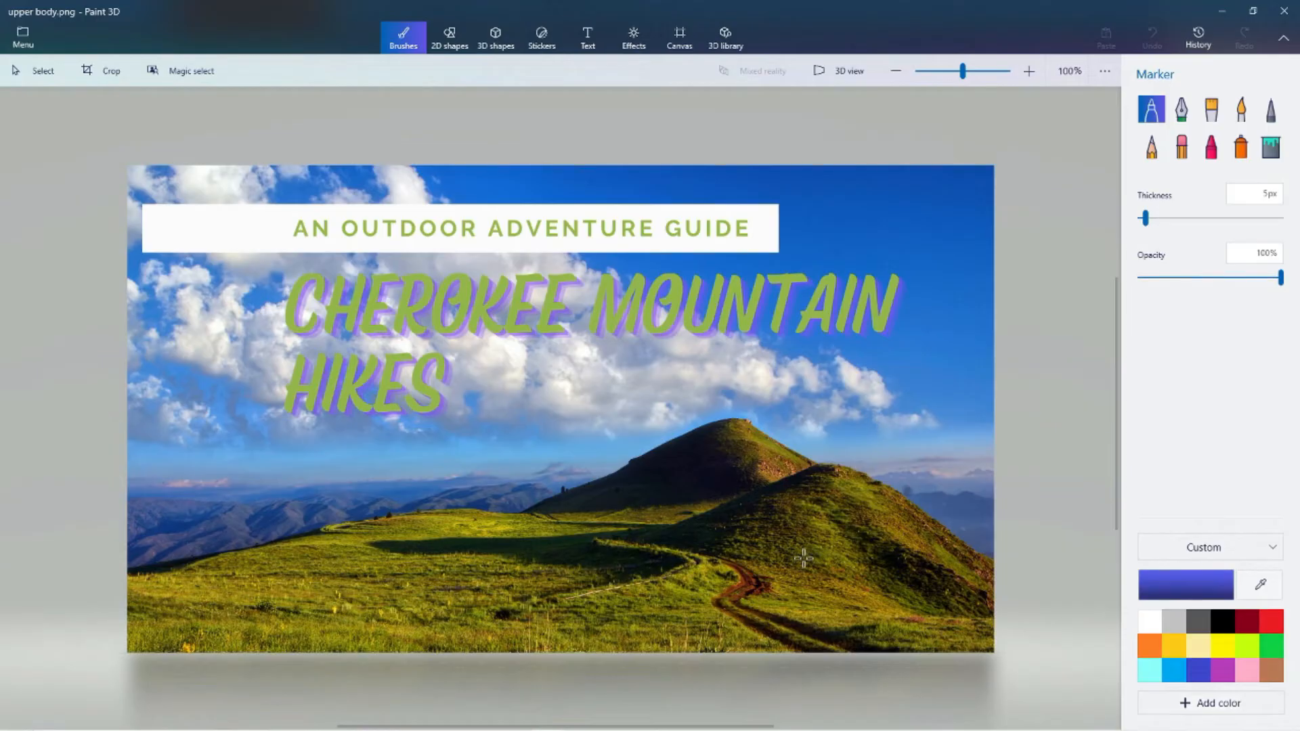
- Sample the brown of the dirt path with the eyedropper and copy its hex code 7d3011
left_click(1263, 586)
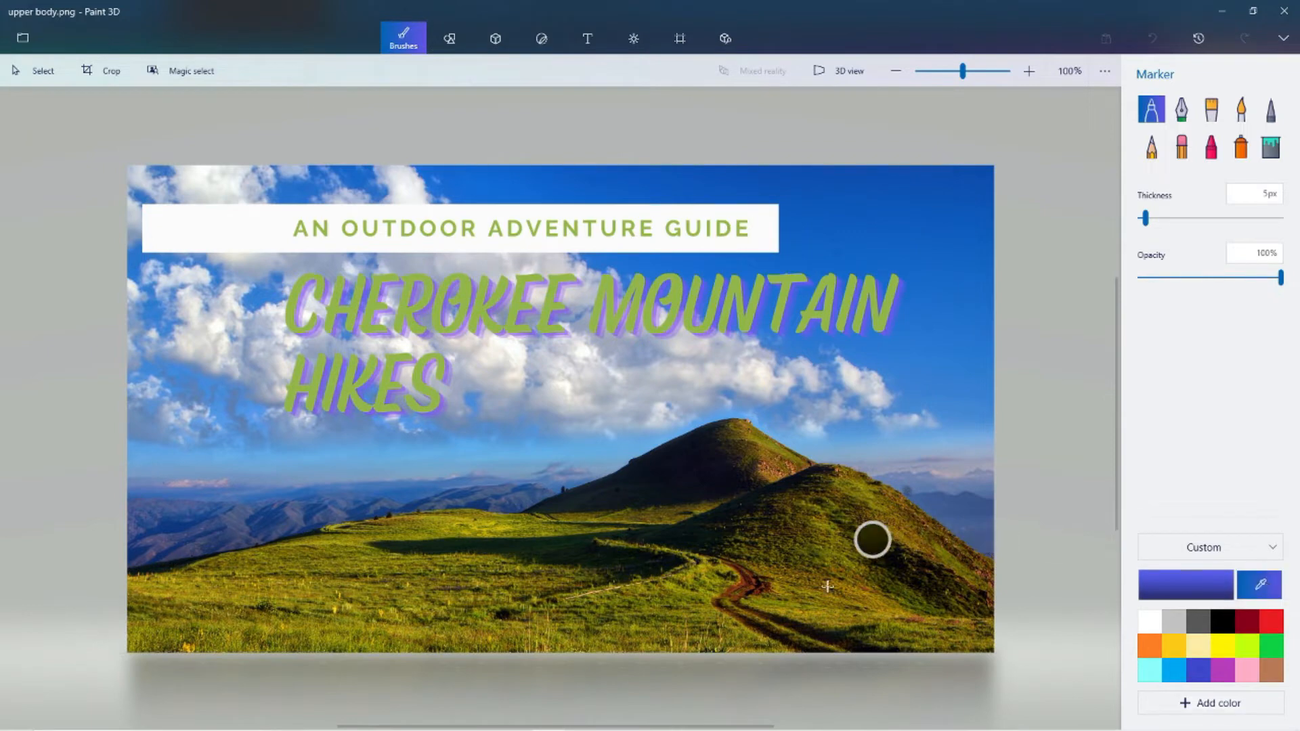
left_click(753, 588)
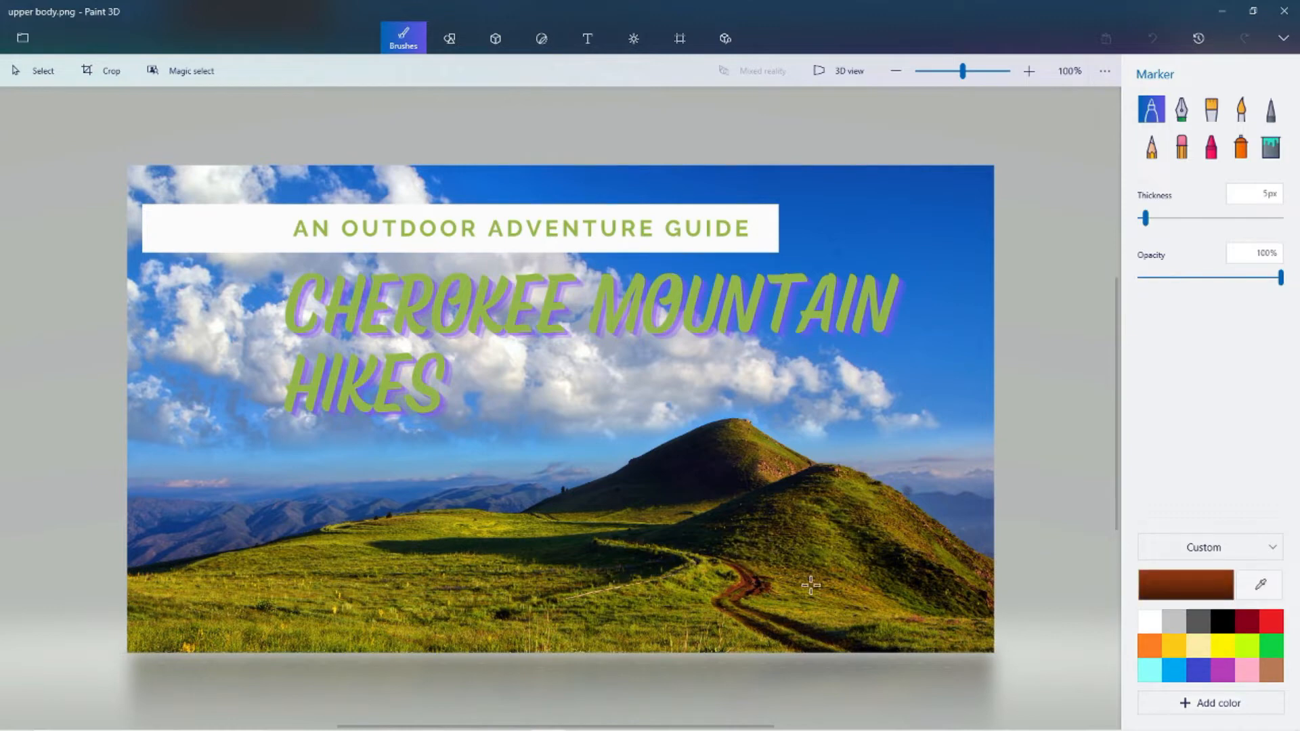
left_click(1183, 586)
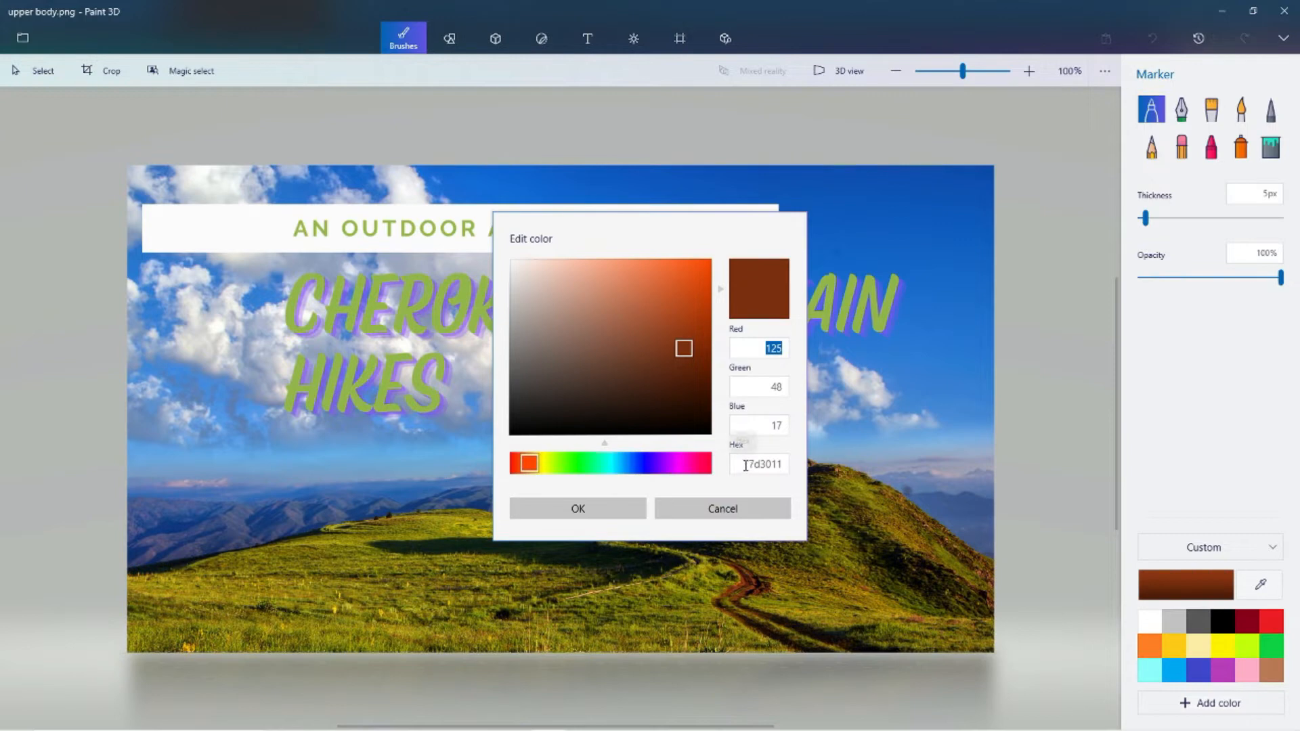
double_click(750, 466)
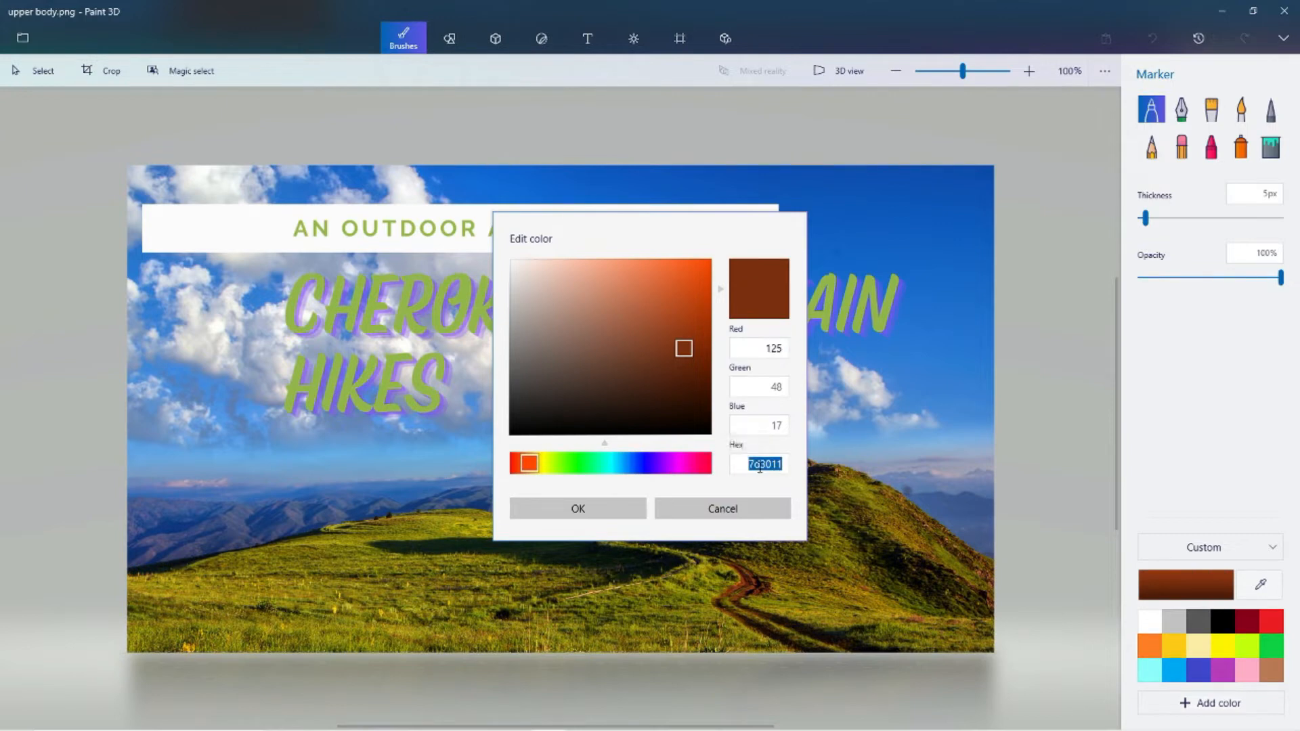
right_click(758, 464)
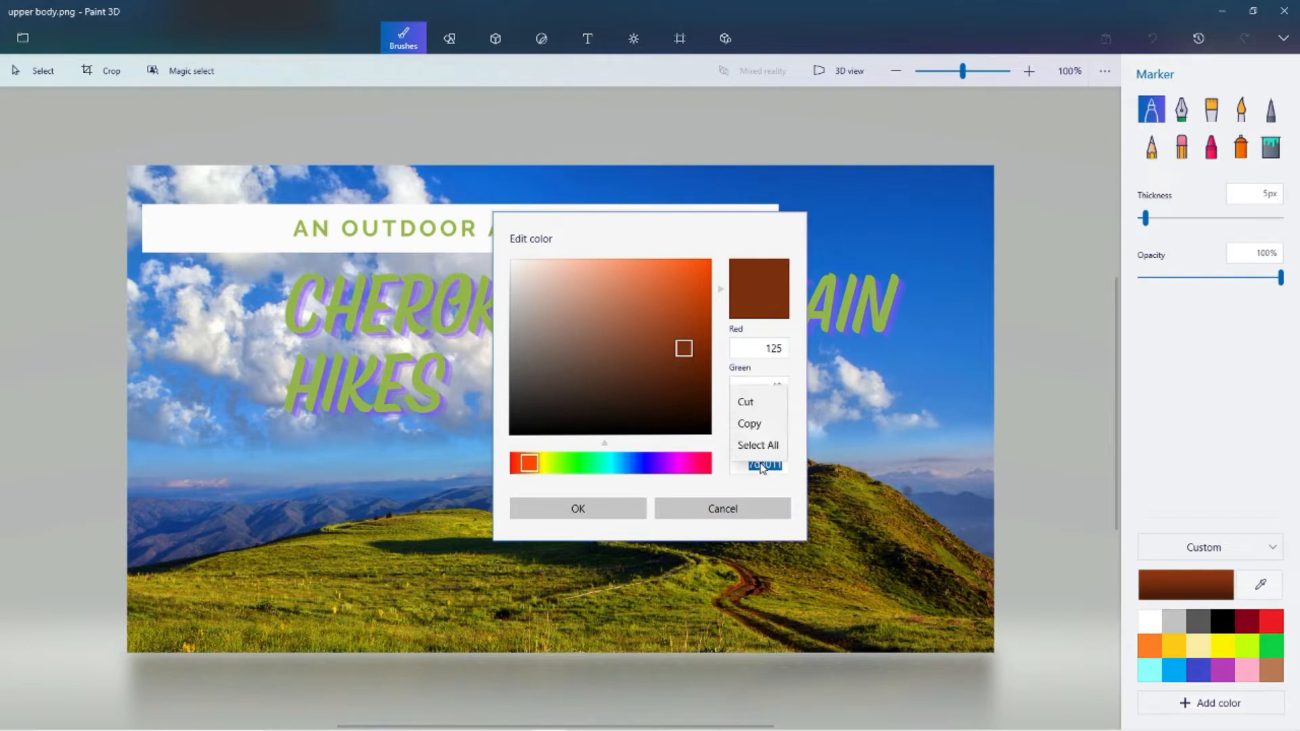
left_click(759, 426)
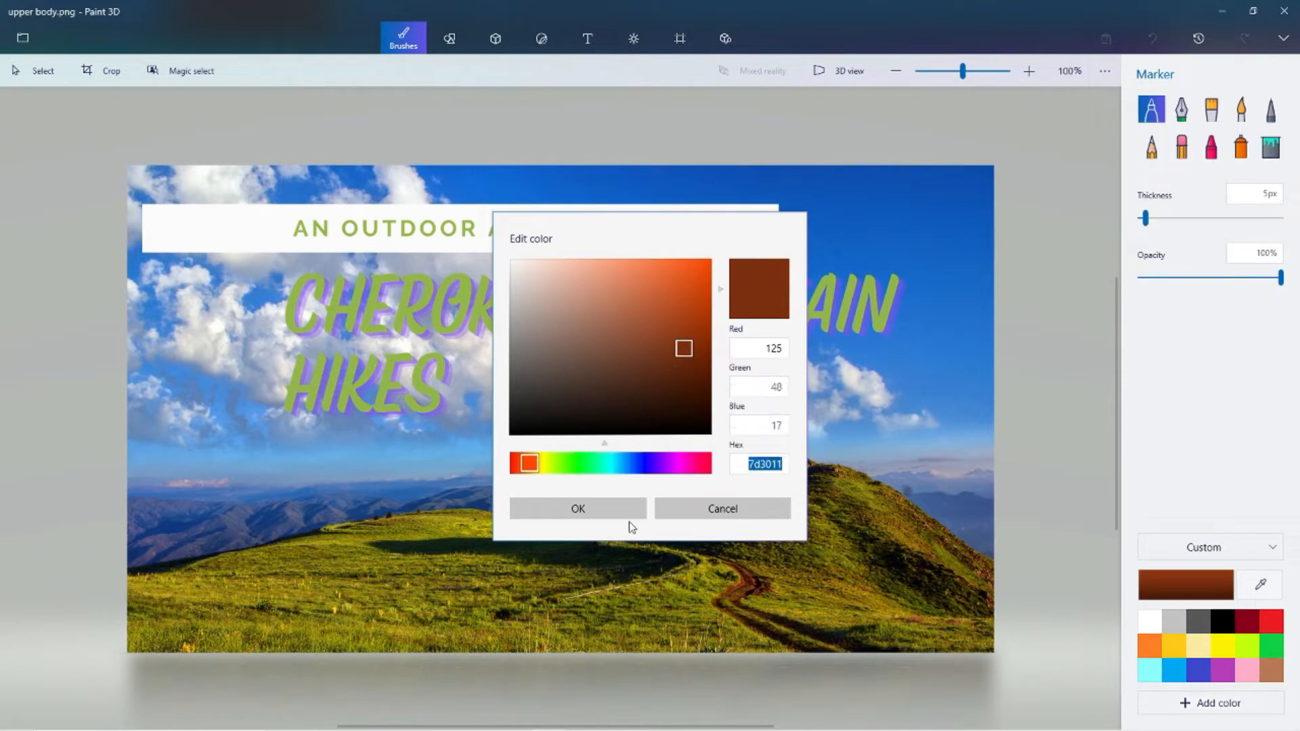
- Switch back to Canva and open the text effect settings for the CHEROKEE MOUNTAIN HIKES heading
left_click(384, 720)
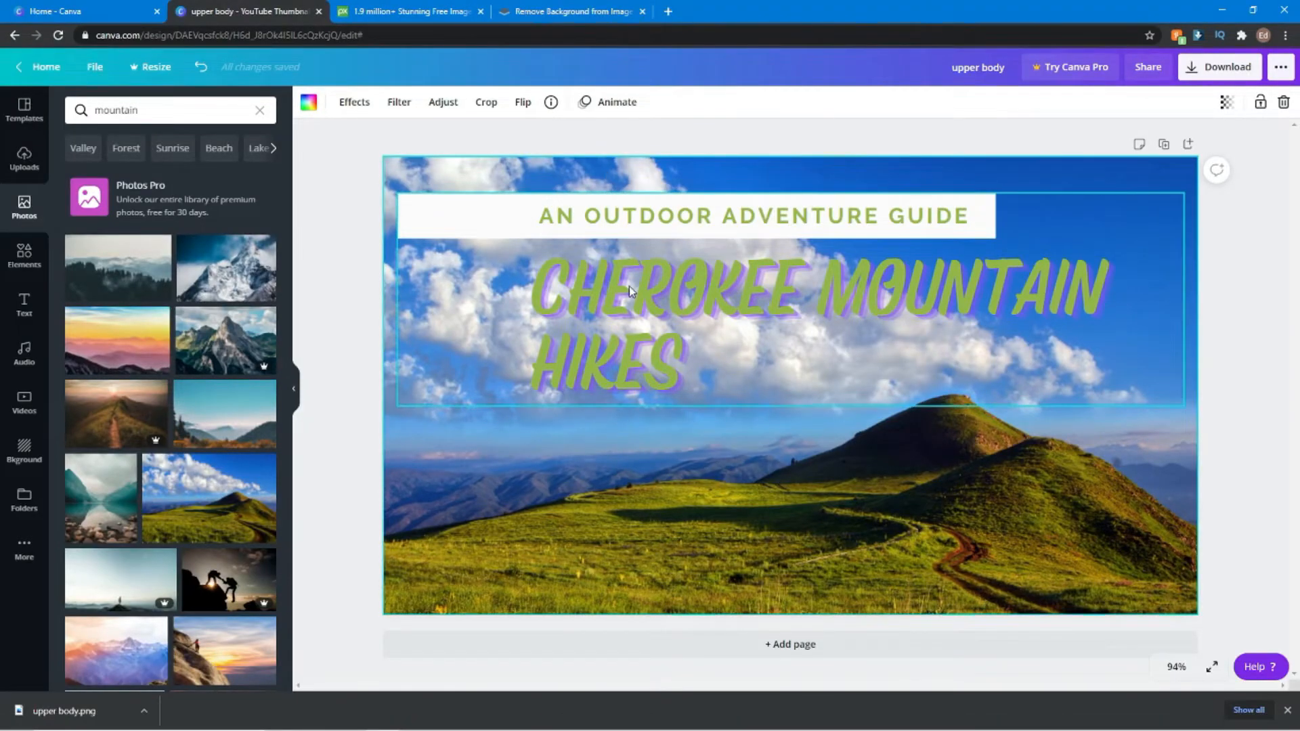
left_click(551, 280)
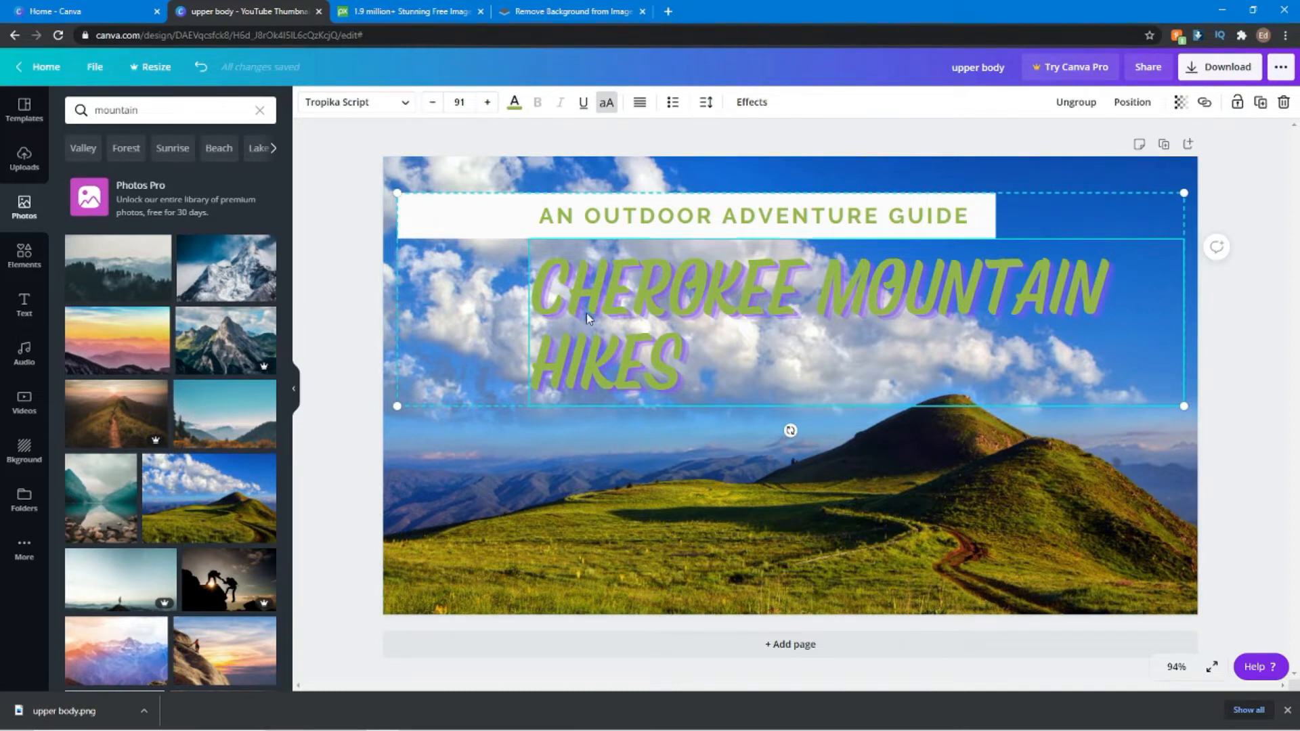
left_click(747, 107)
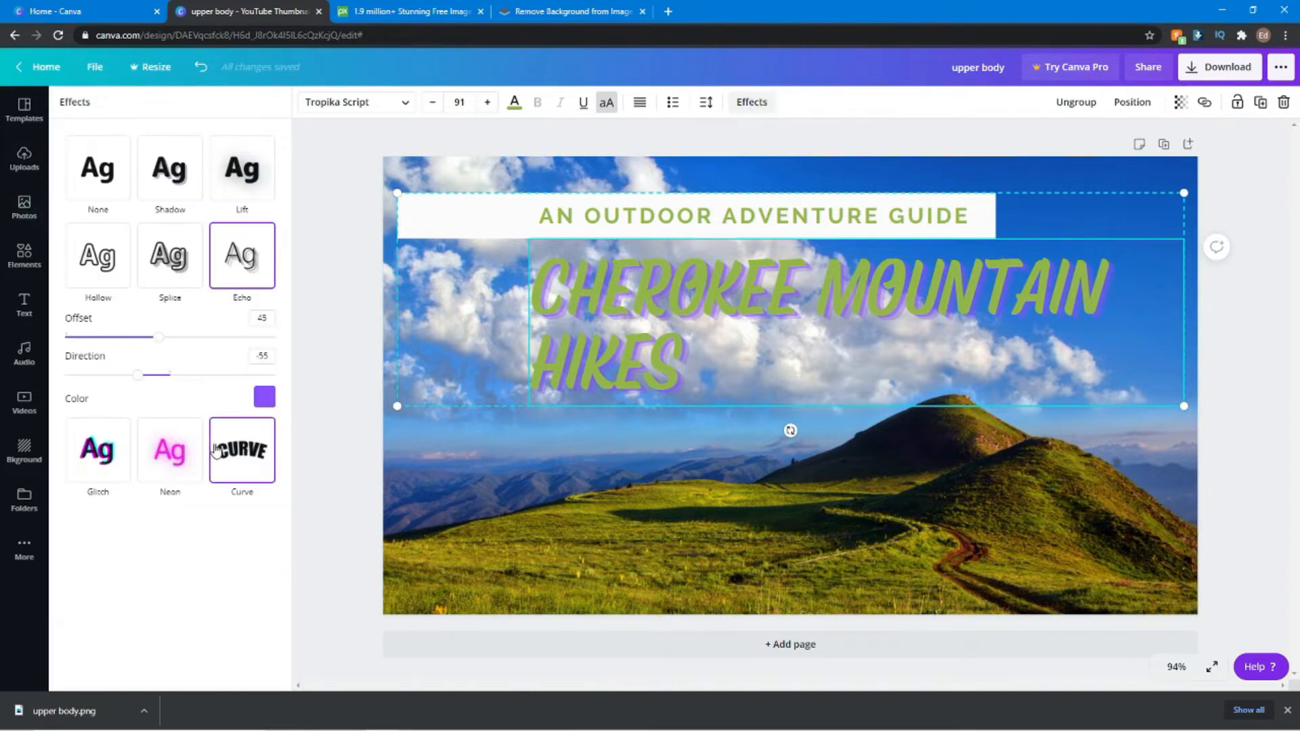
- Try the copied brown #7D3011 as the heading's Echo colour, with offset 54 and direction -45
left_click(264, 397)
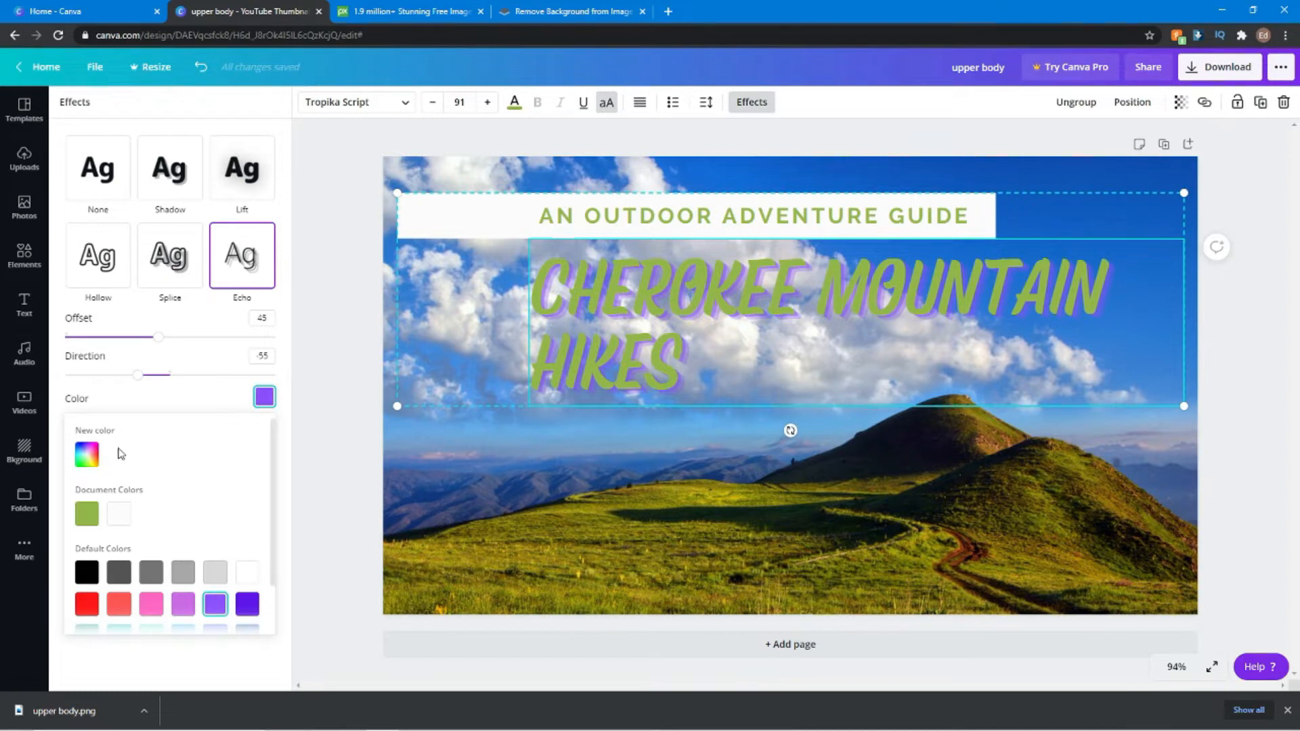
left_click(88, 457)
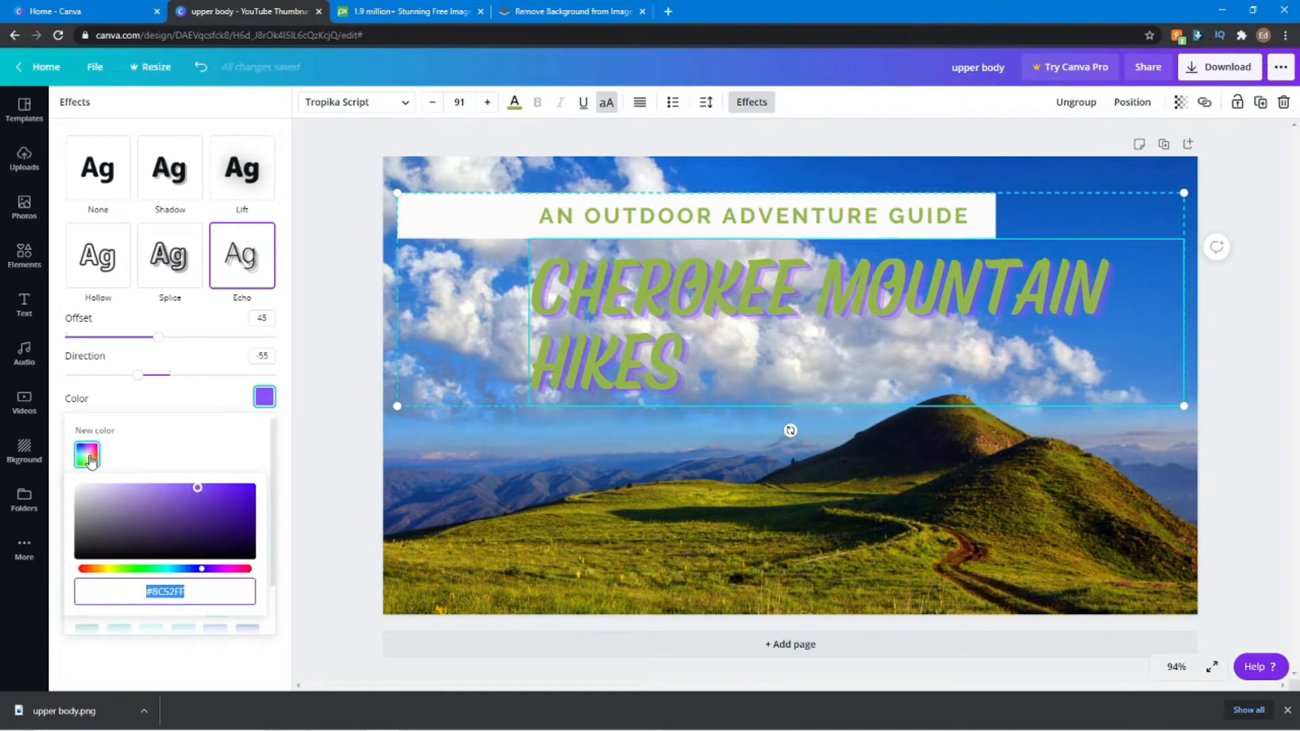
right_click(176, 590)
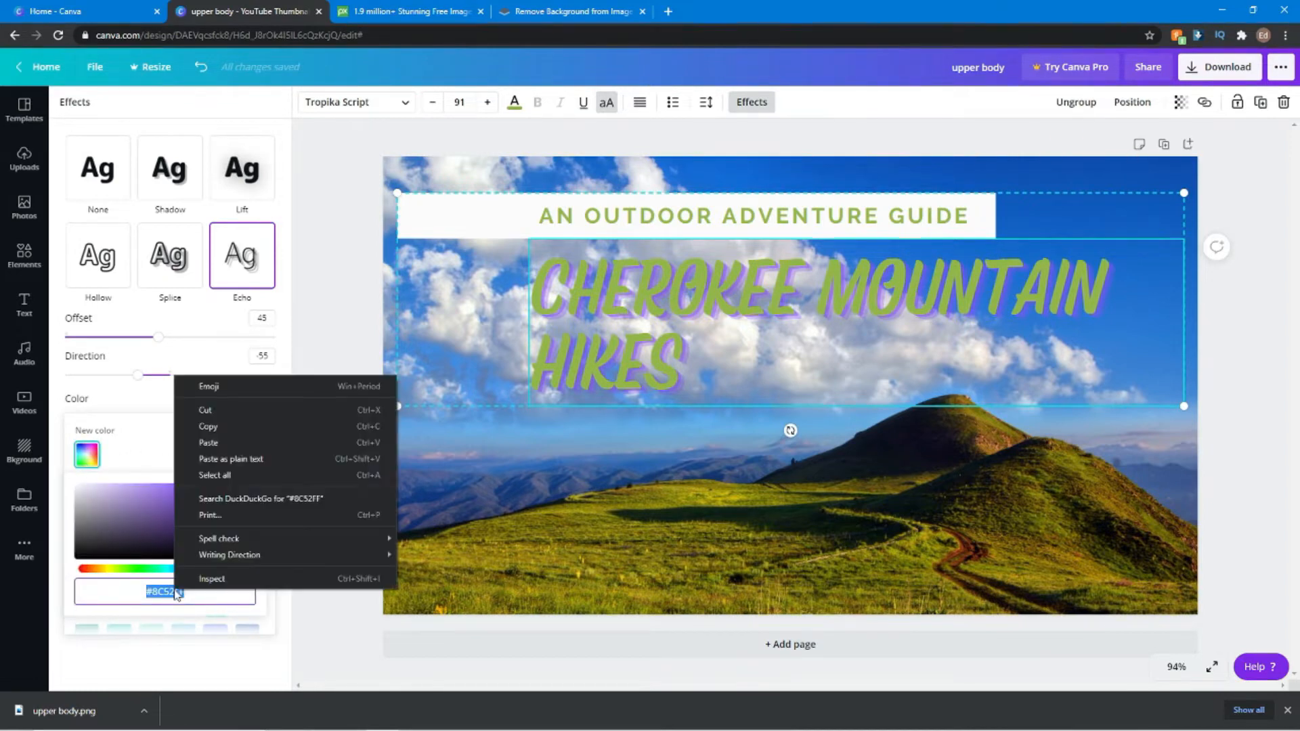
left_click(217, 450)
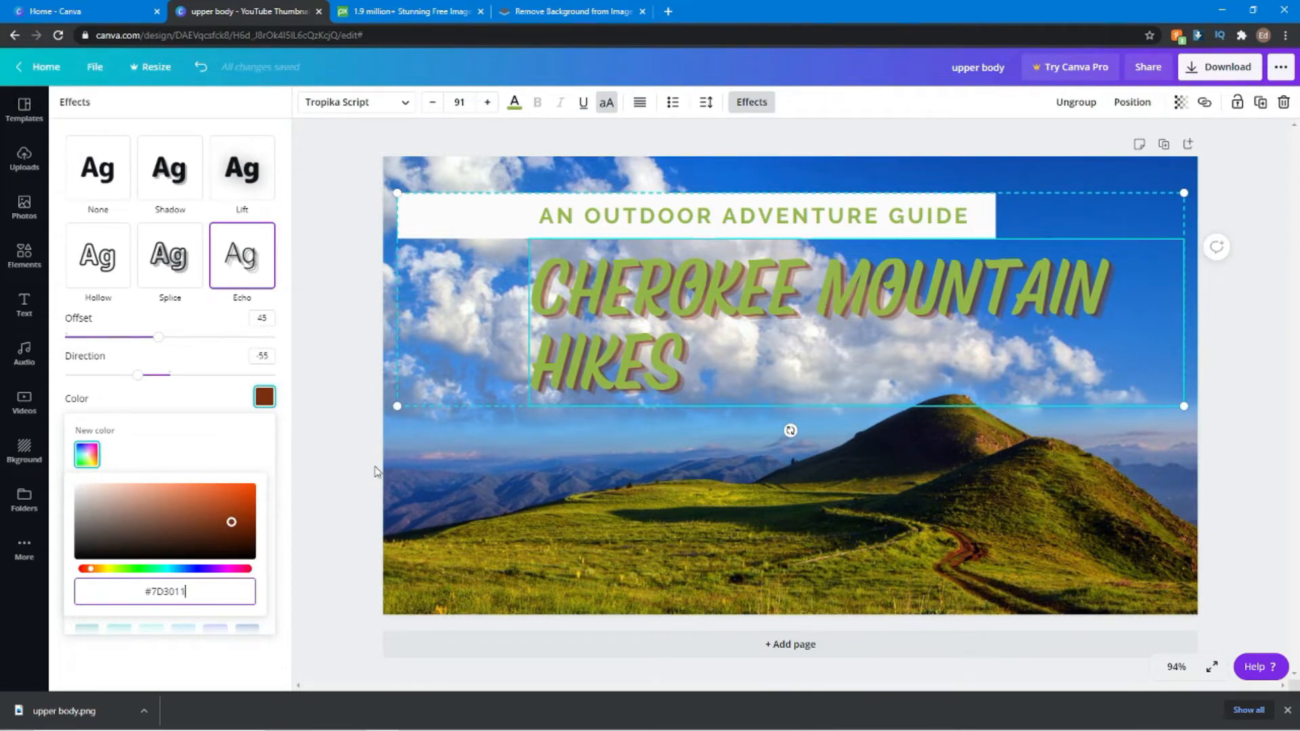
left_click(156, 340)
left_click_drag(156, 342, 143, 375)
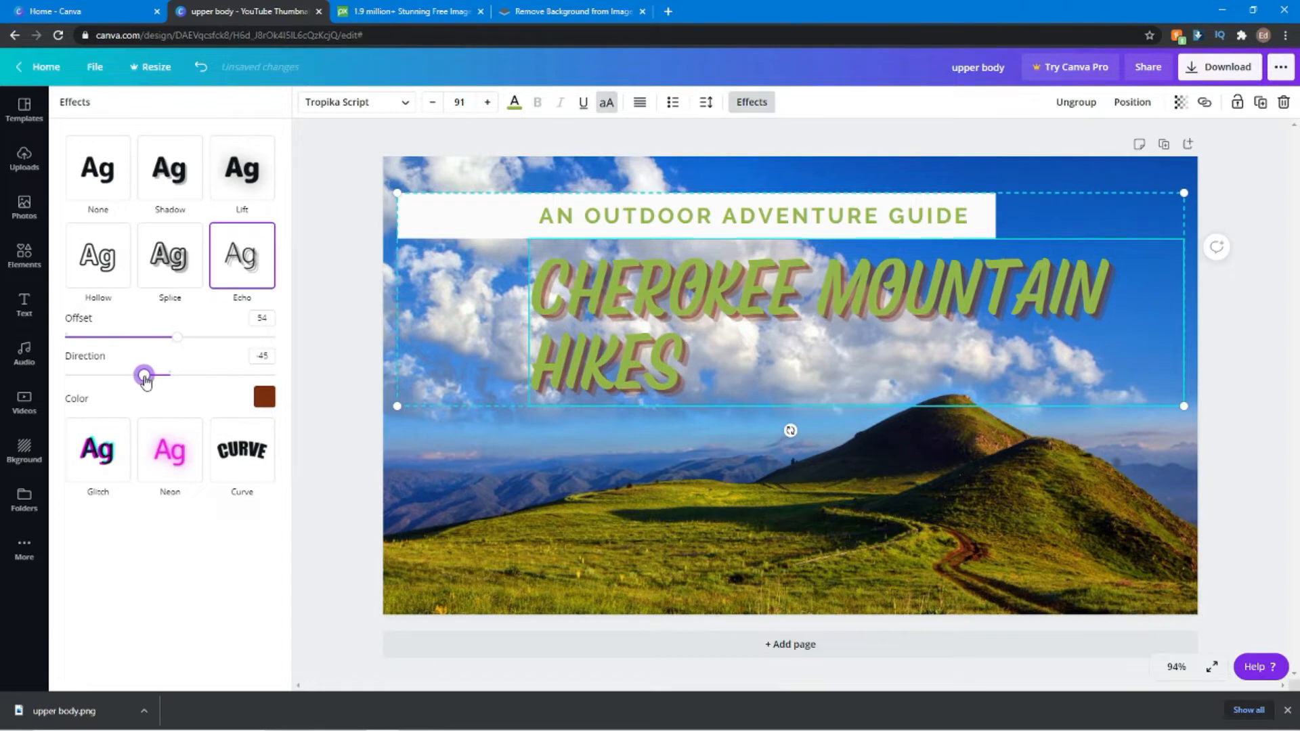
- Change the heading's effect to Shadow and set the shadow colour to the copied brown #7D3011
left_click(182, 165)
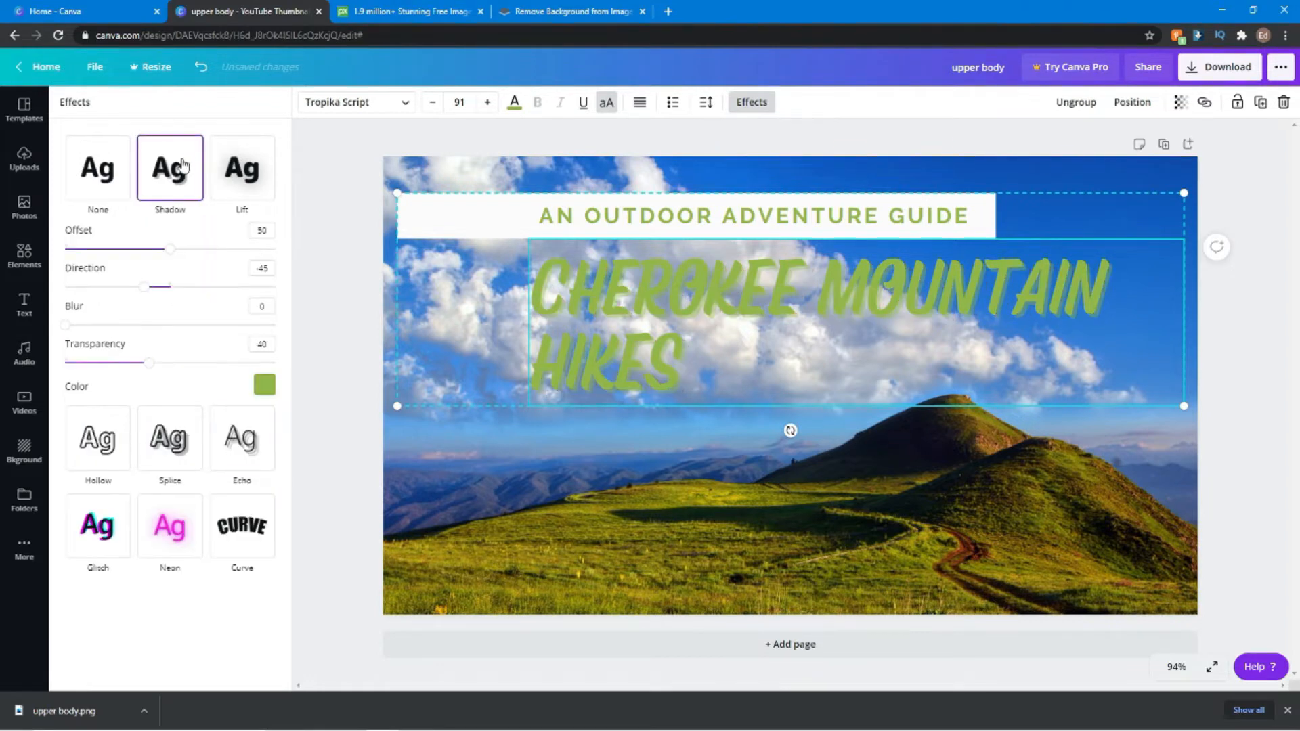
left_click(264, 385)
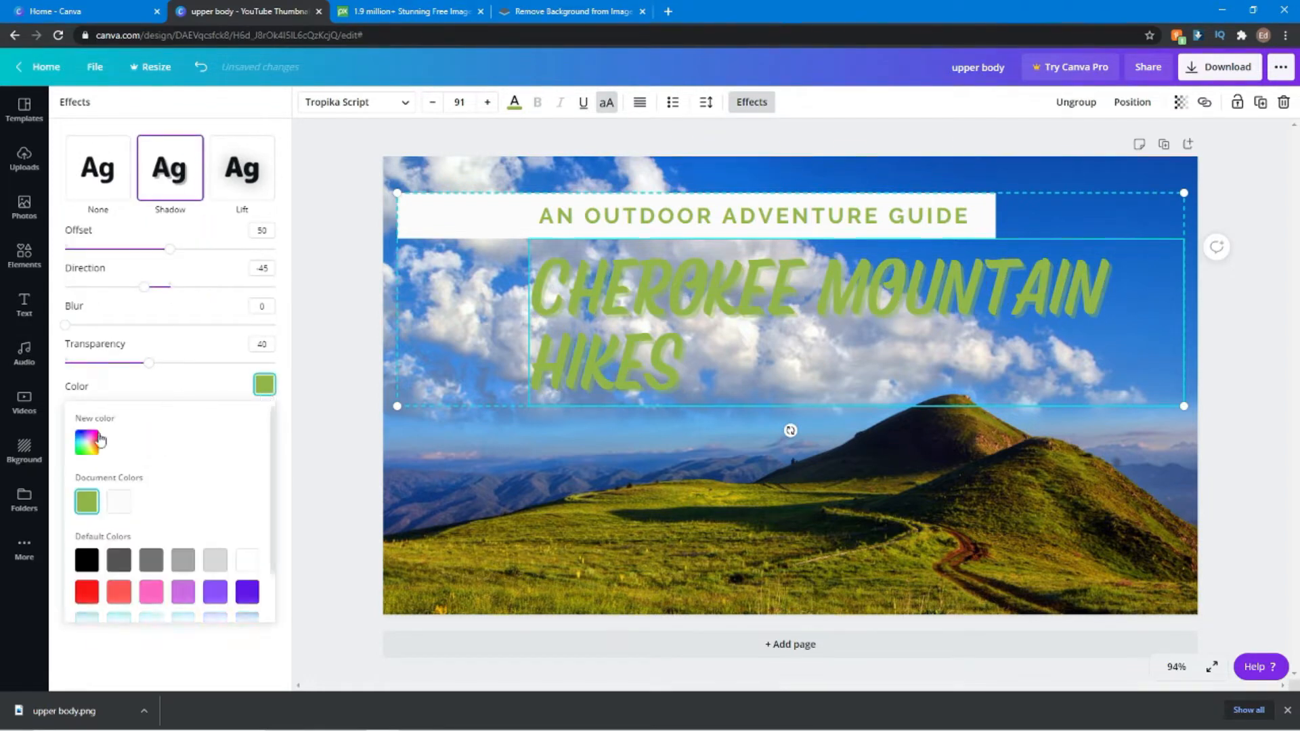
left_click(89, 443)
right_click(167, 580)
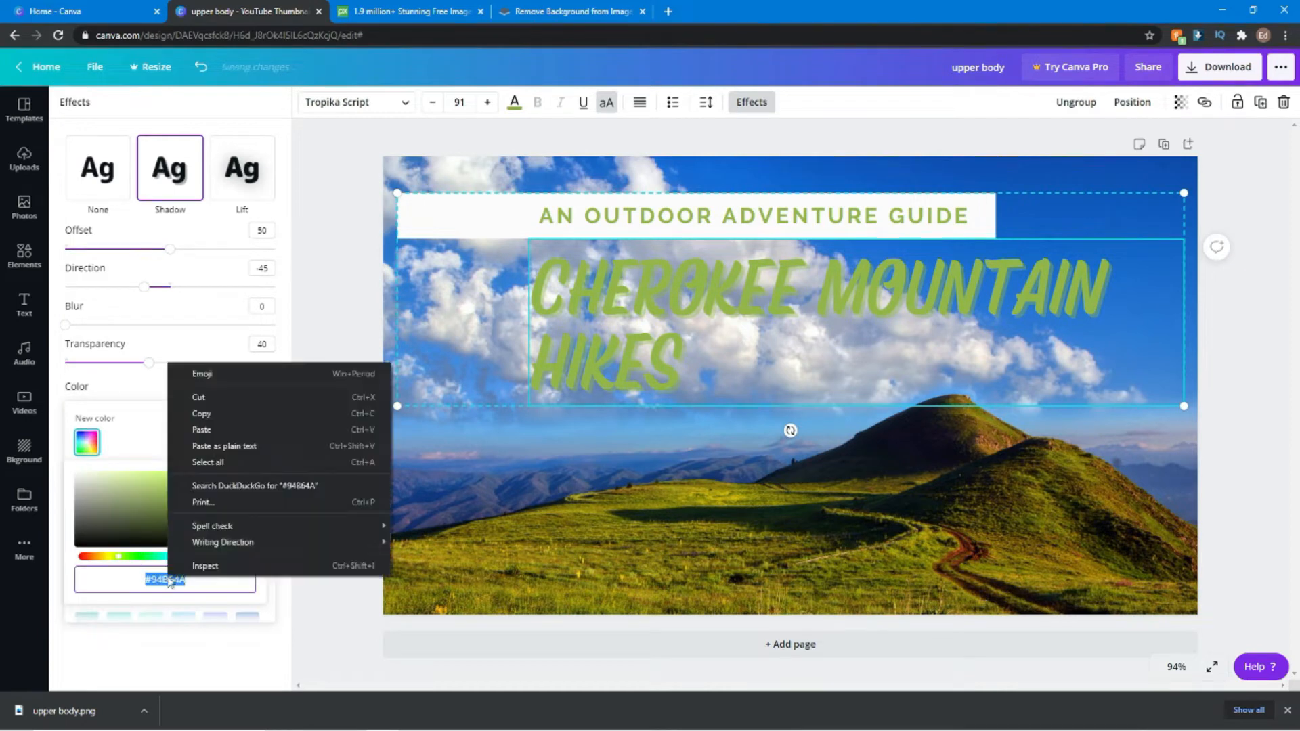
left_click(226, 447)
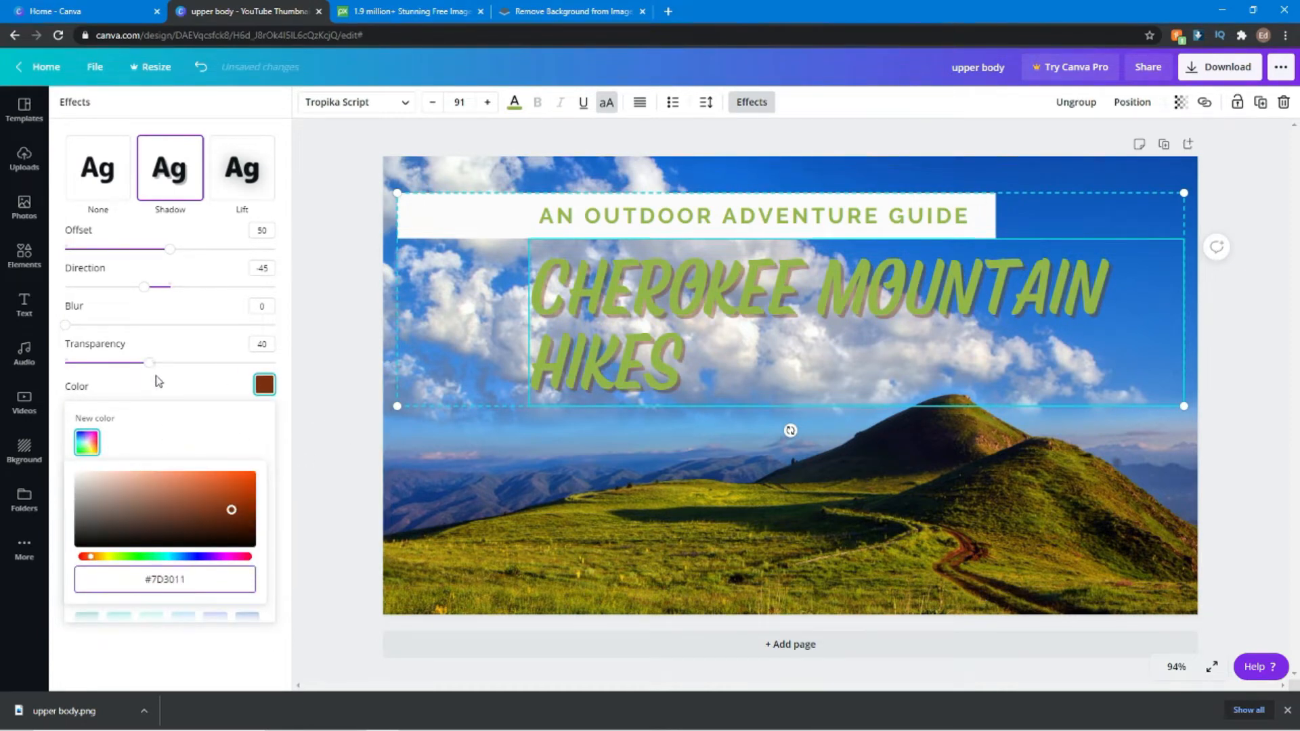
- Set the heading's shadow to transparency 64, direction -47, offset 61 and blur 41
left_click_drag(149, 363, 201, 390)
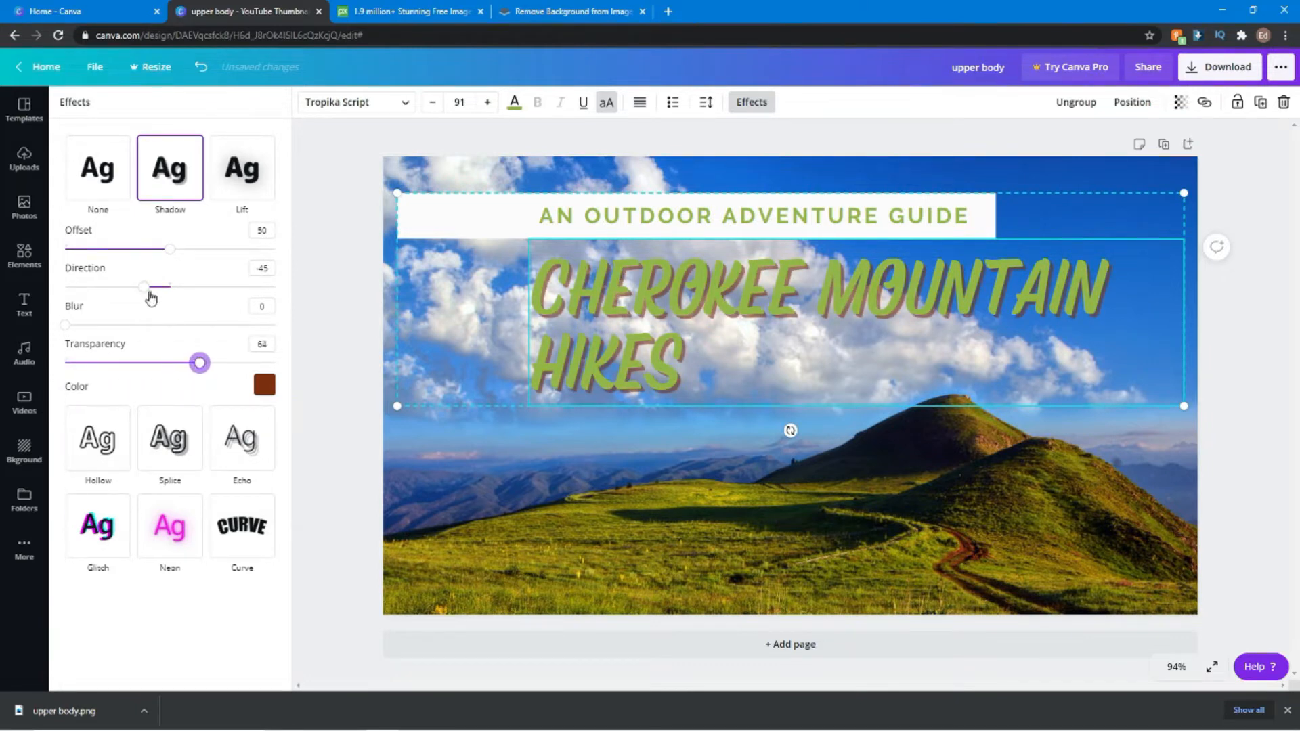
mouse_move(151, 292)
left_mouse_down()
mouse_move(184, 308)
mouse_move(123, 305)
mouse_move(144, 308)
left_mouse_up()
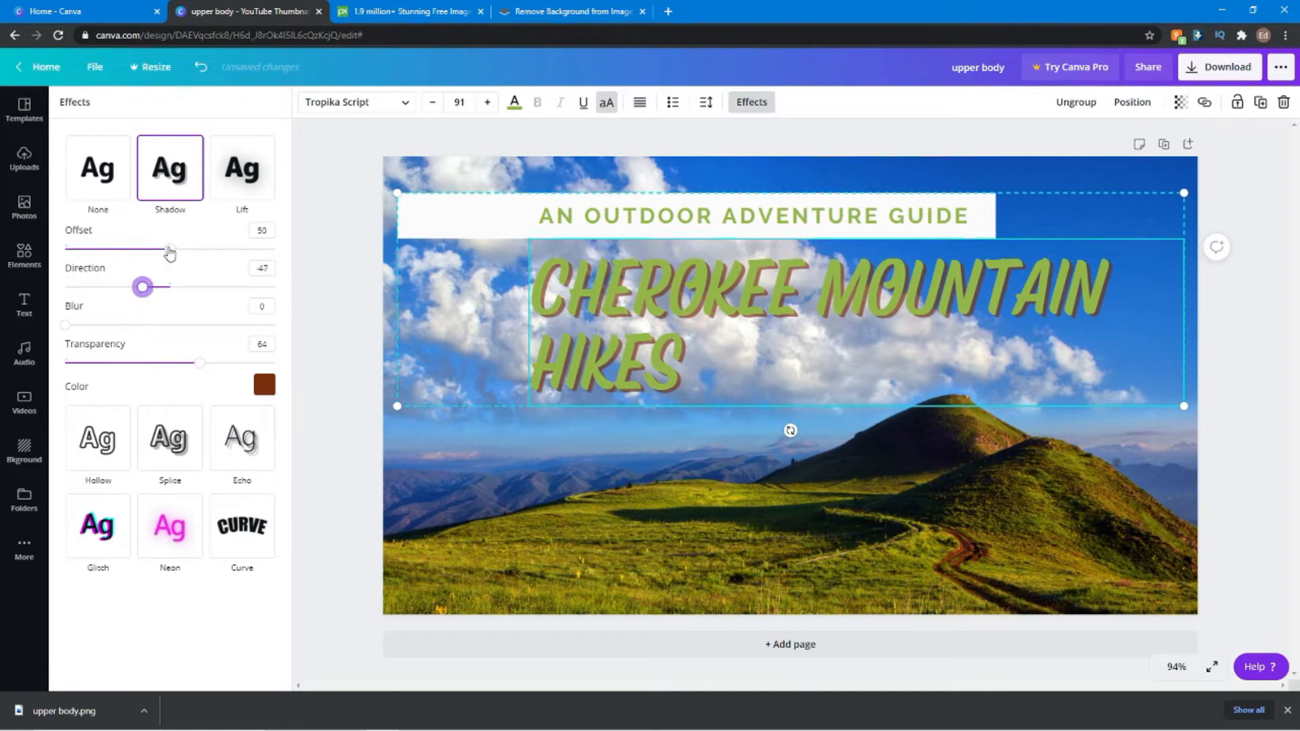
left_click_drag(169, 252, 195, 279)
left_click_drag(65, 325, 153, 344)
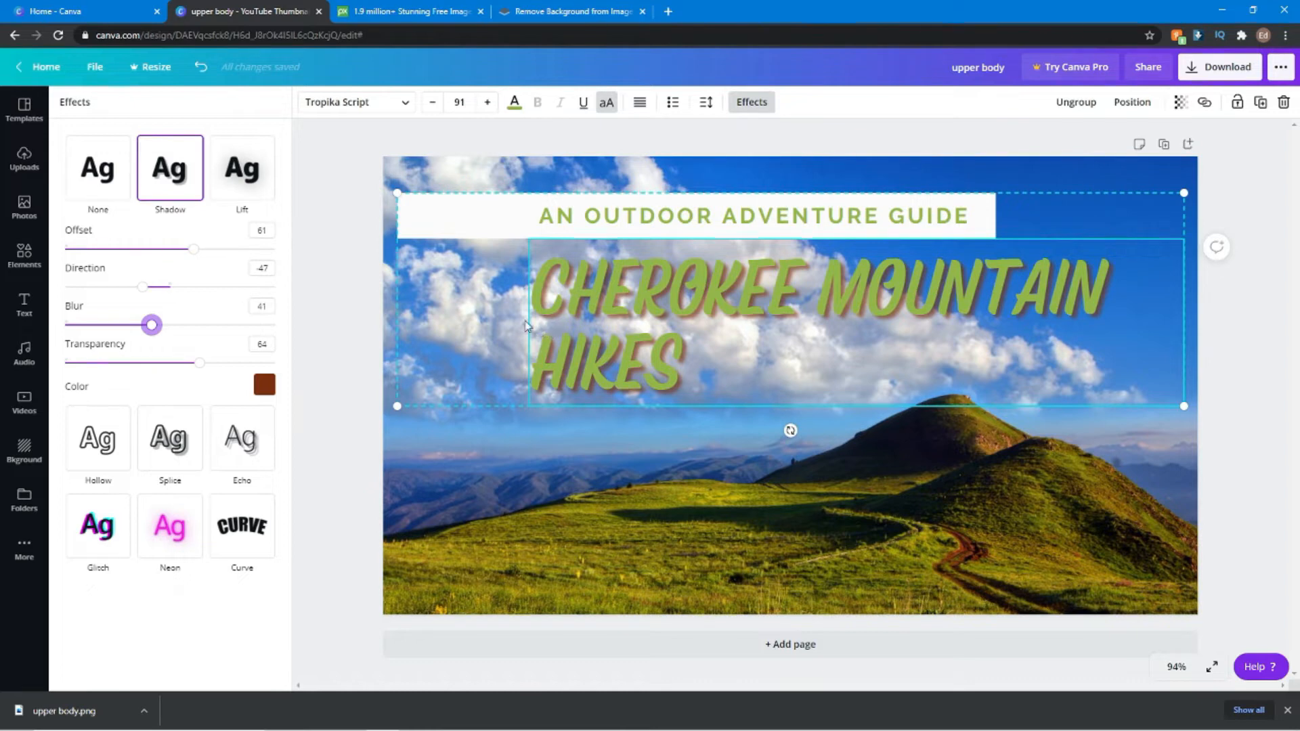
- Delete the white rectangle behind the subtitle and widen the remaining text group toward the image's left edge
left_click(984, 220)
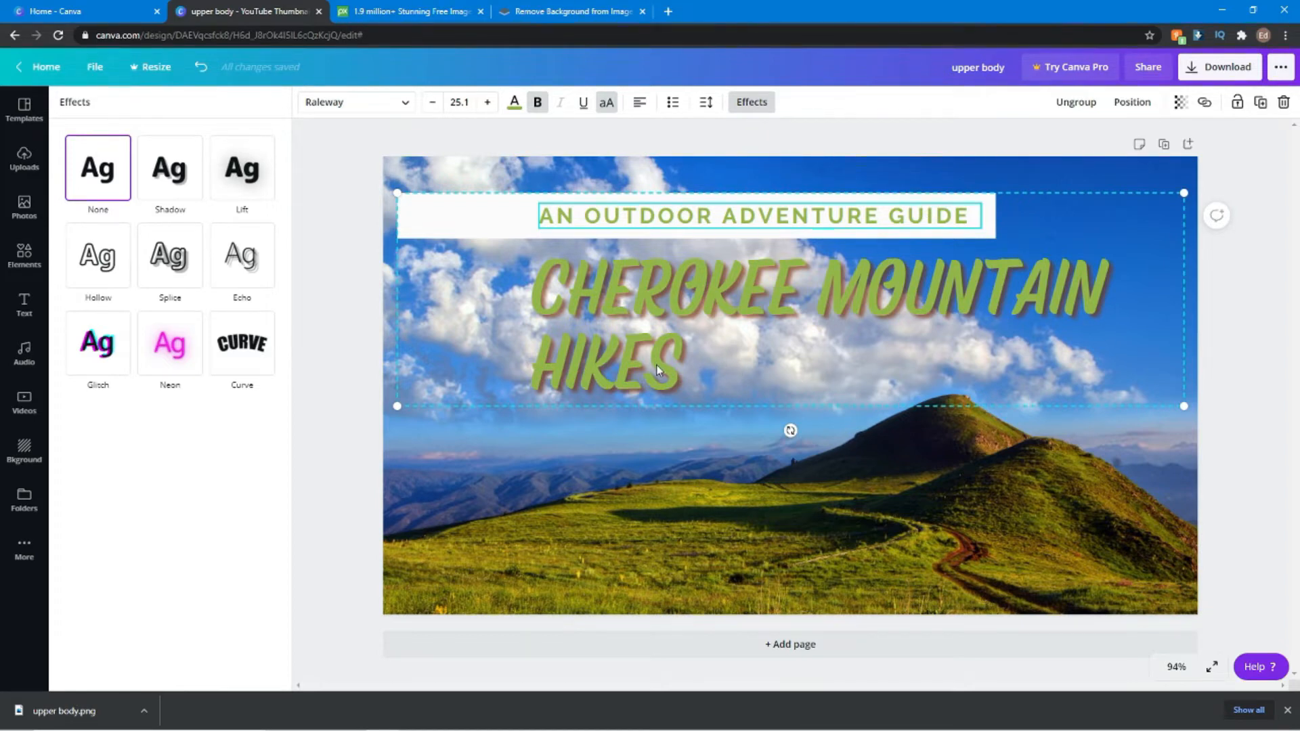
left_click(680, 365)
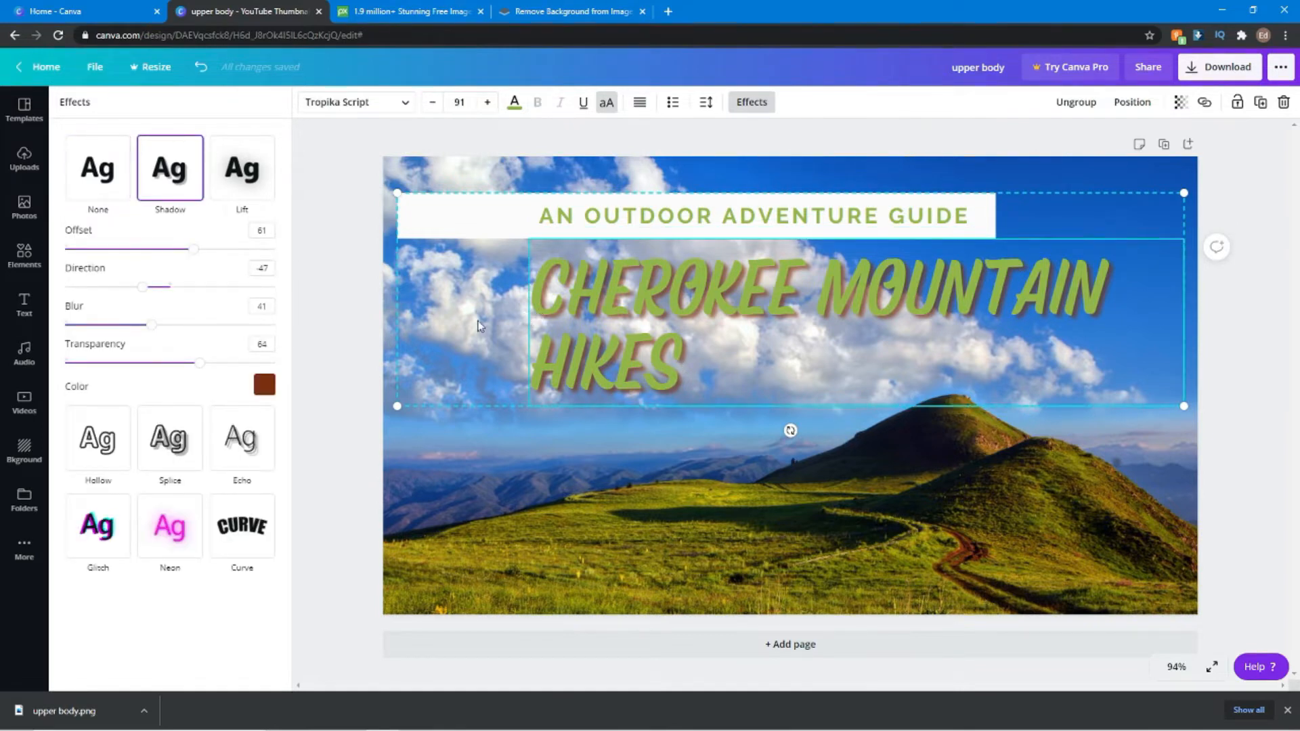
left_click(817, 233)
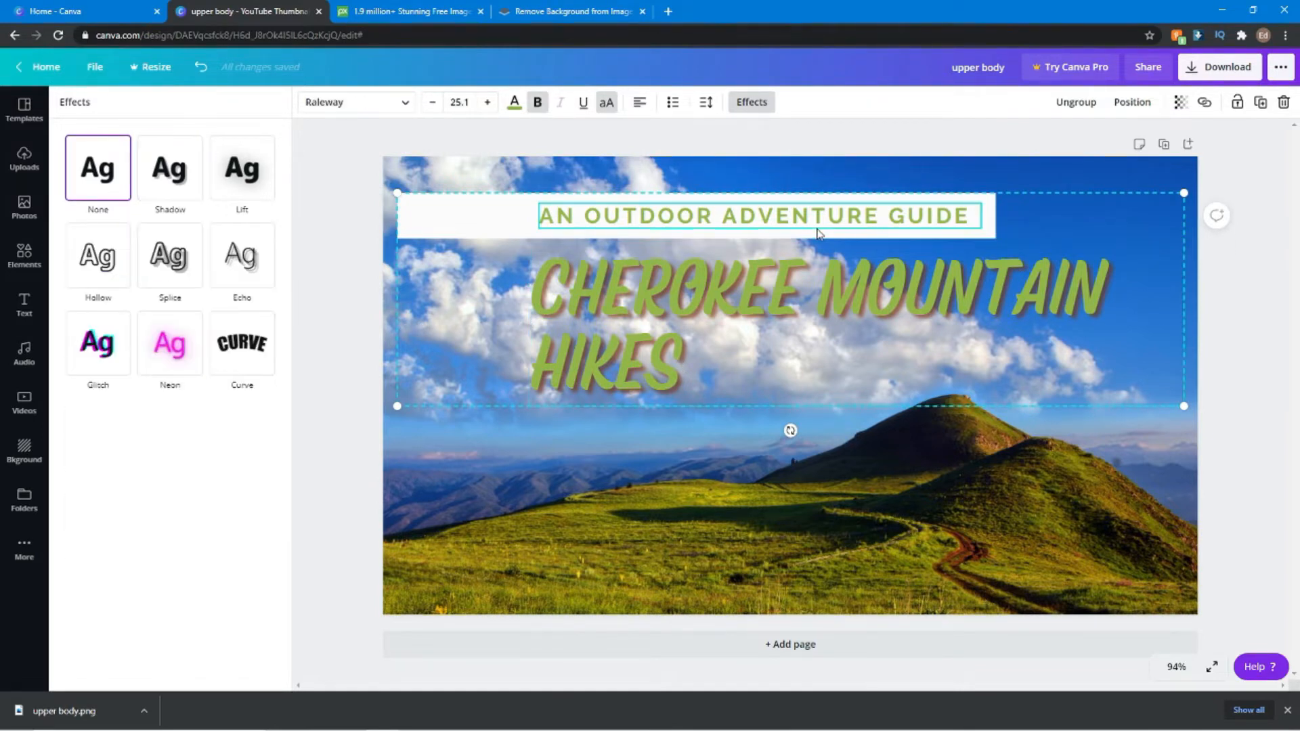
left_click(476, 226)
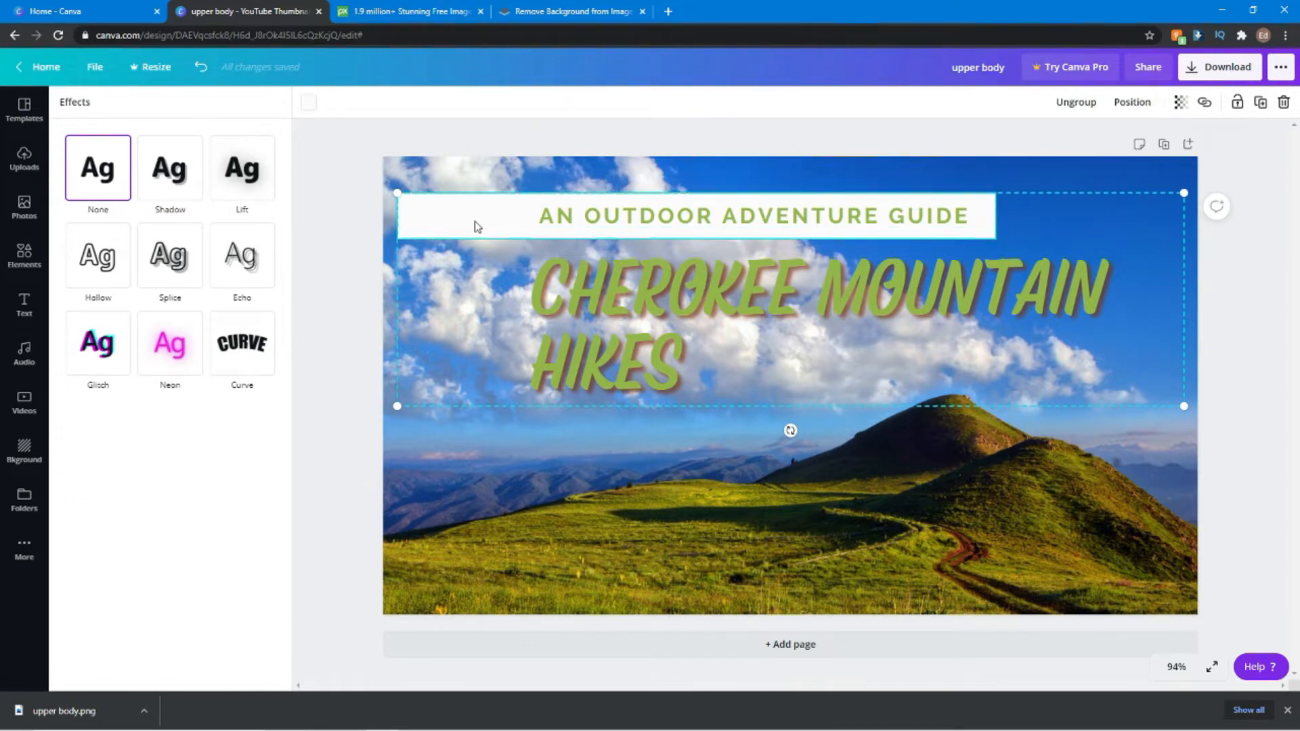
key("Delete")
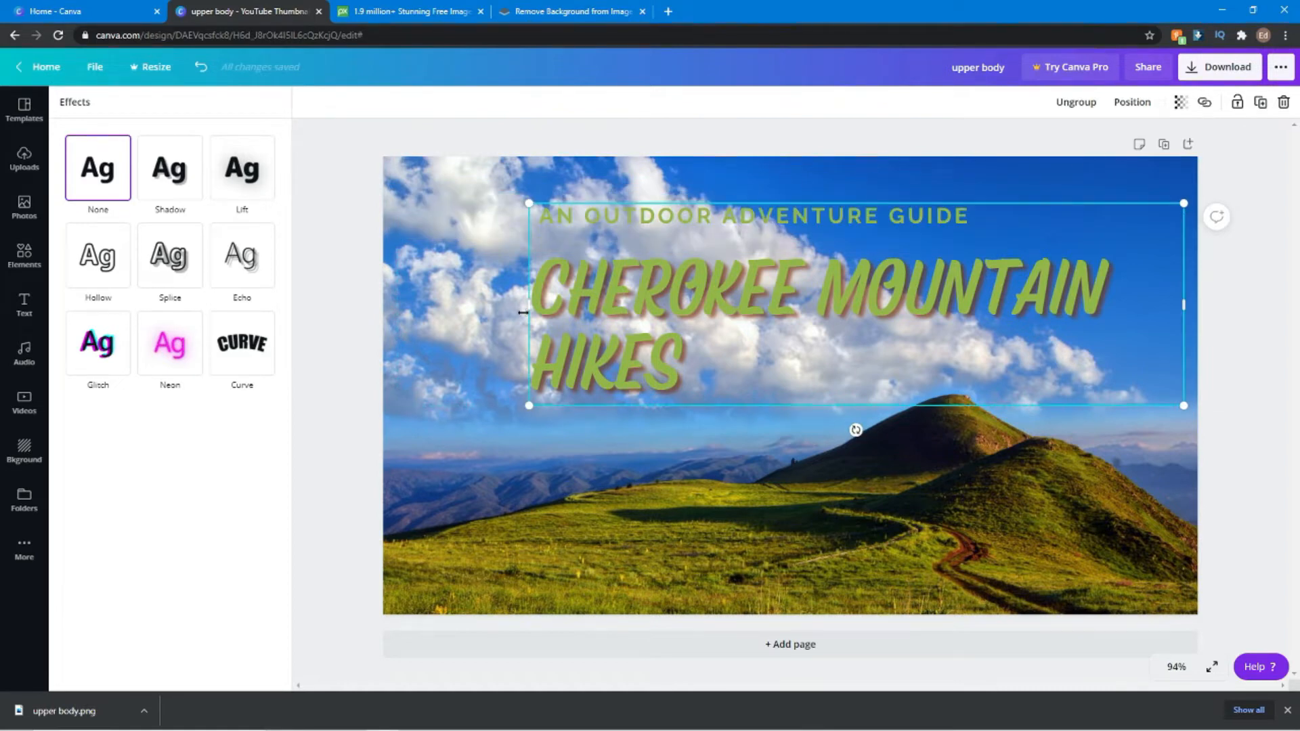
left_click_drag(526, 310, 396, 326)
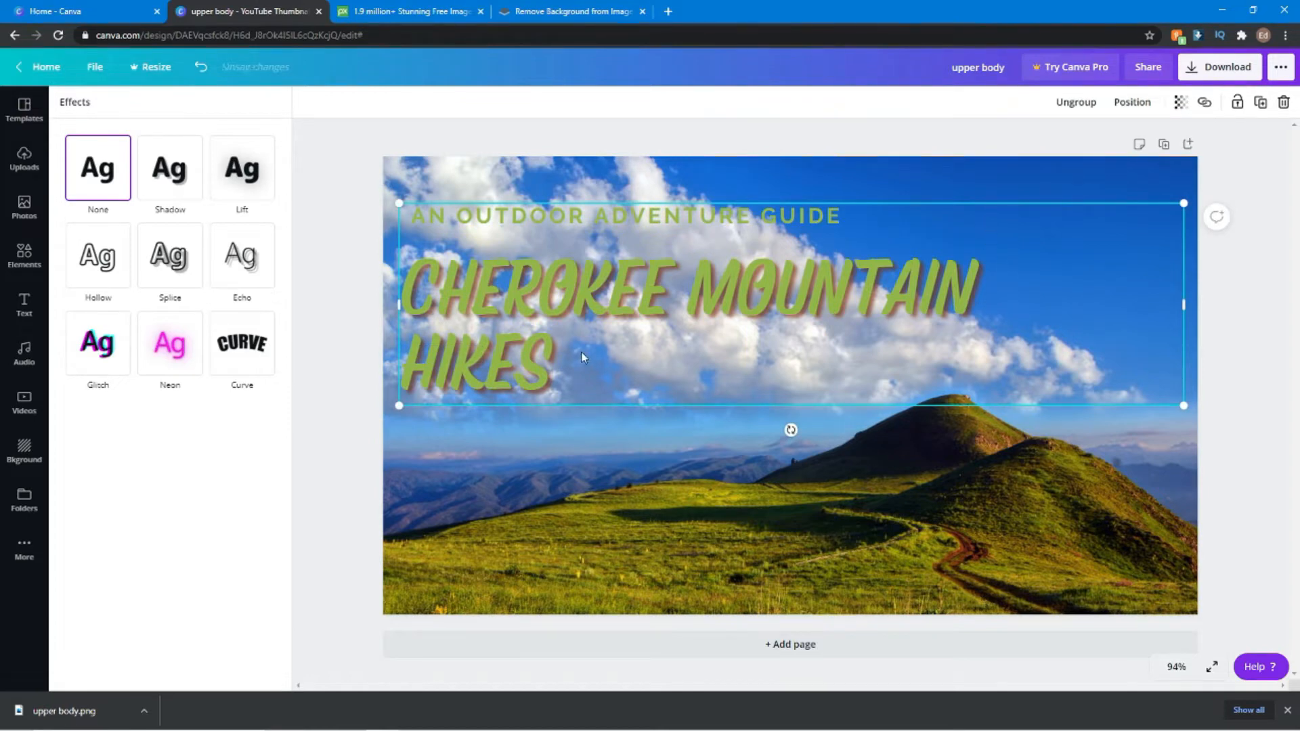
- Set the heading's font size to 80 and bring HIKES onto the same line as CHEROKEE MOUNTAIN
left_click(535, 359)
double_click(535, 357)
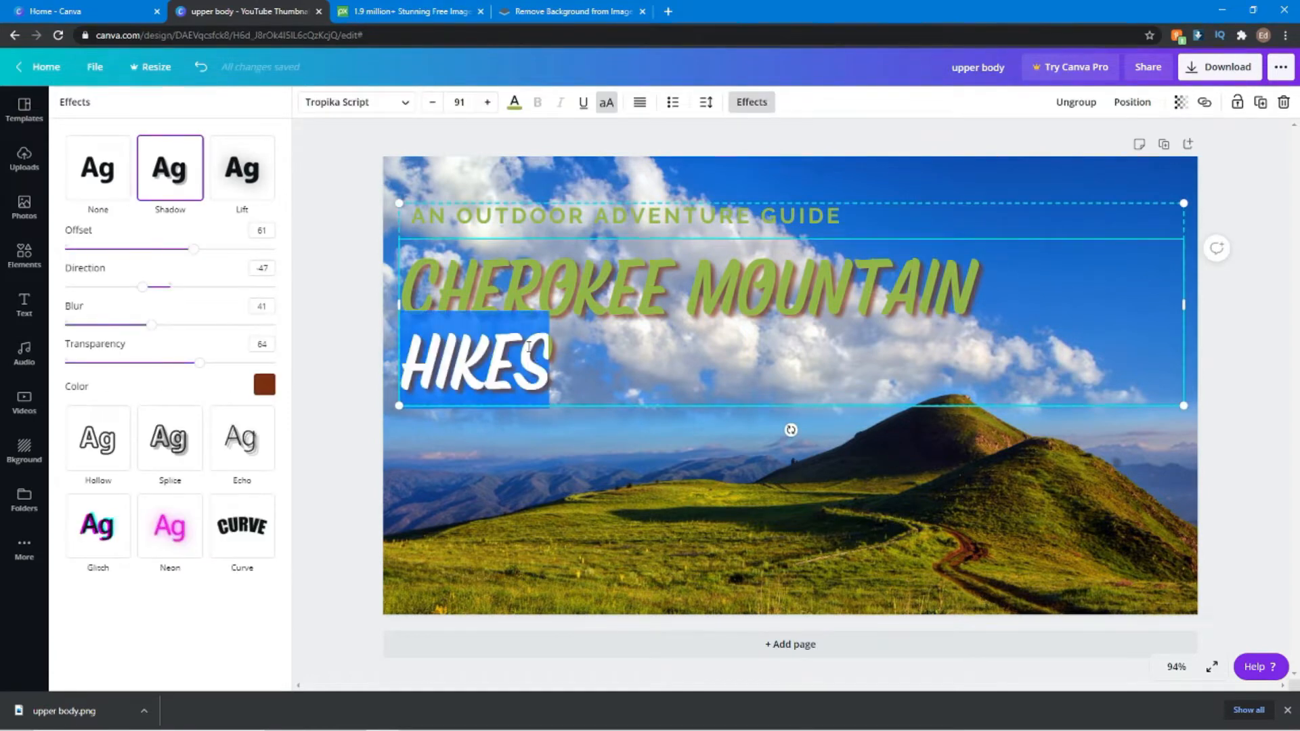
left_click_drag(414, 258, 552, 352)
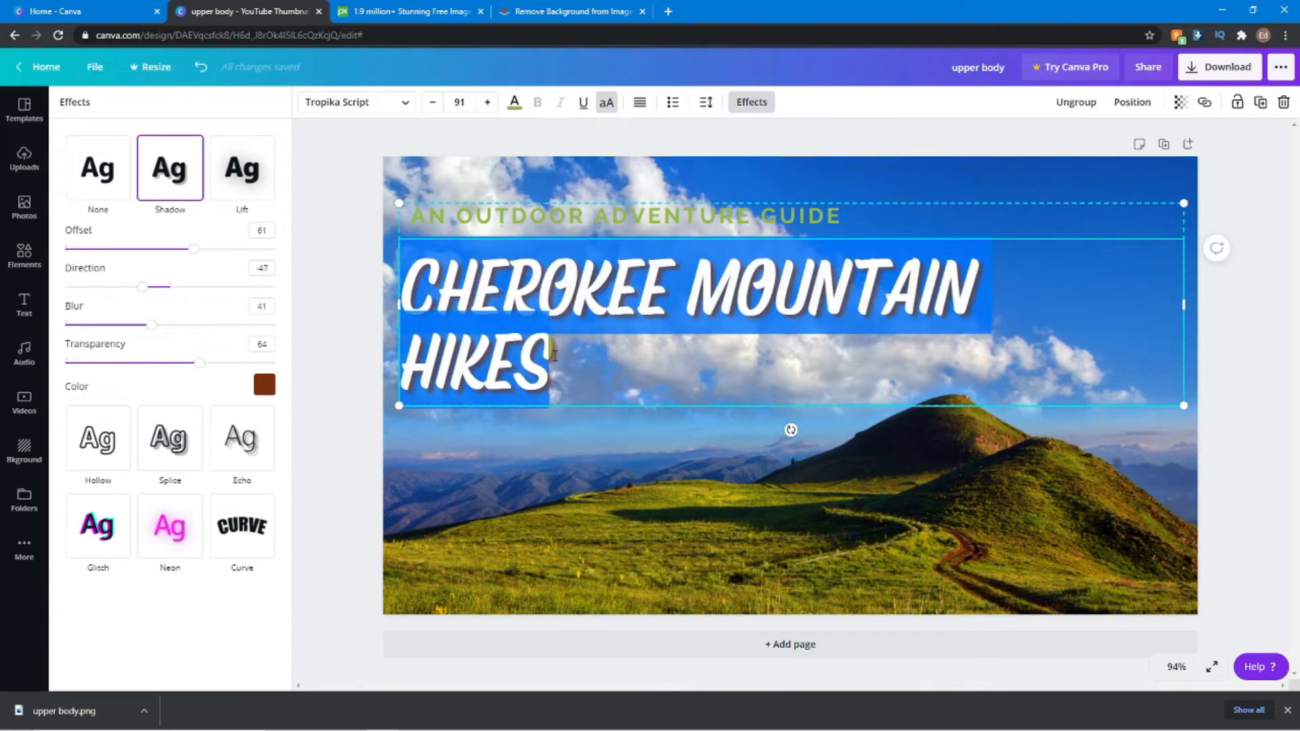
left_click(458, 103)
type("80")
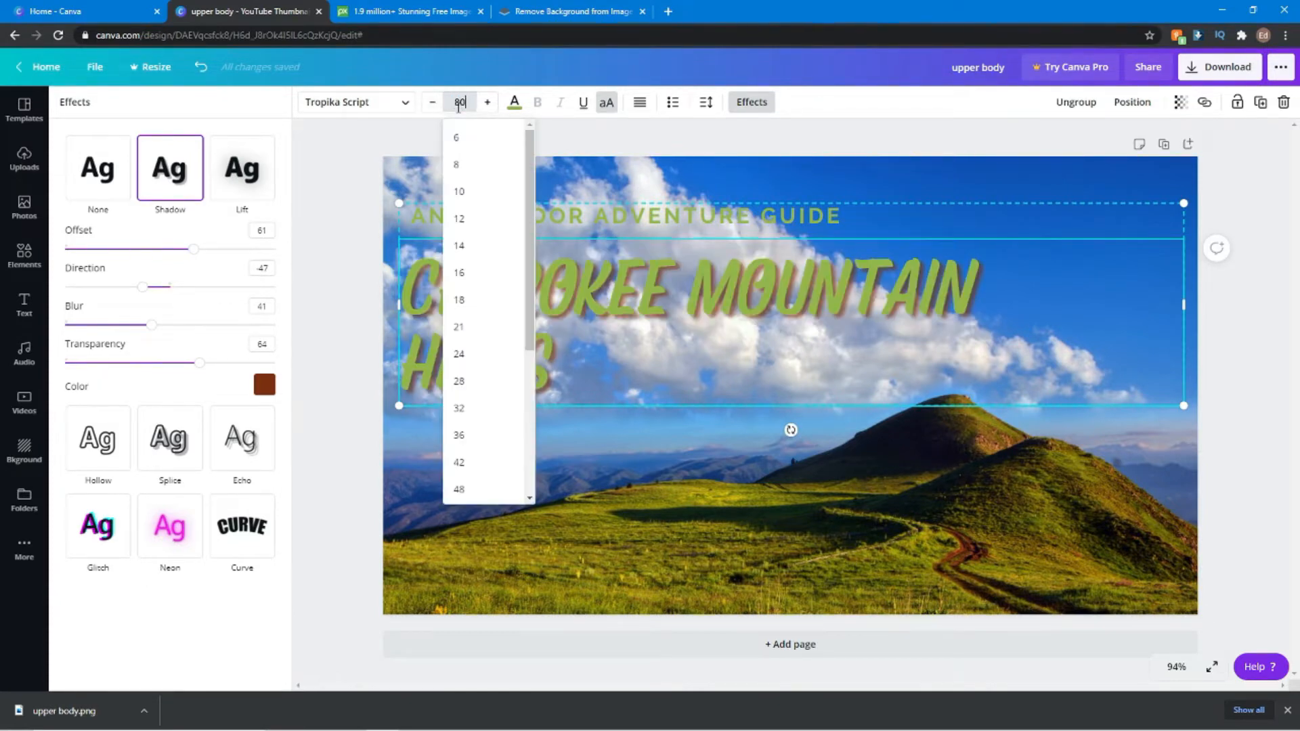
key("Return")
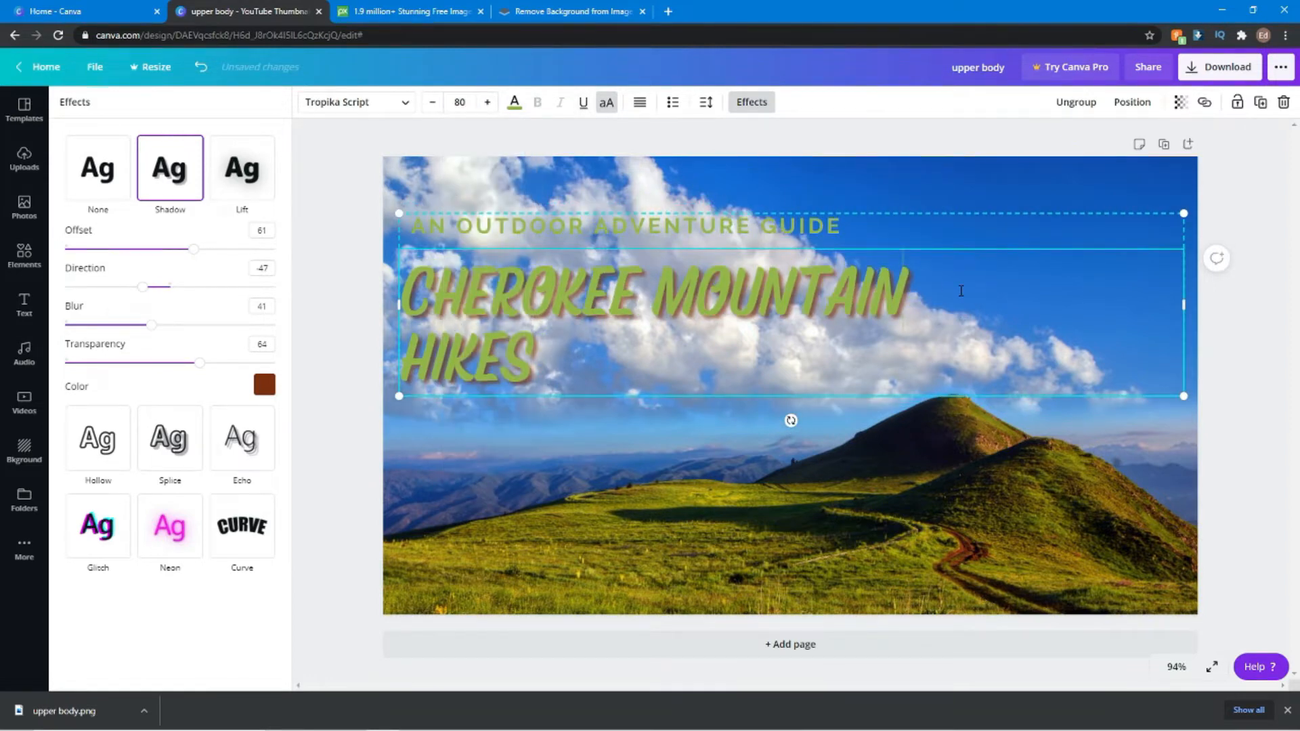
key("Delete")
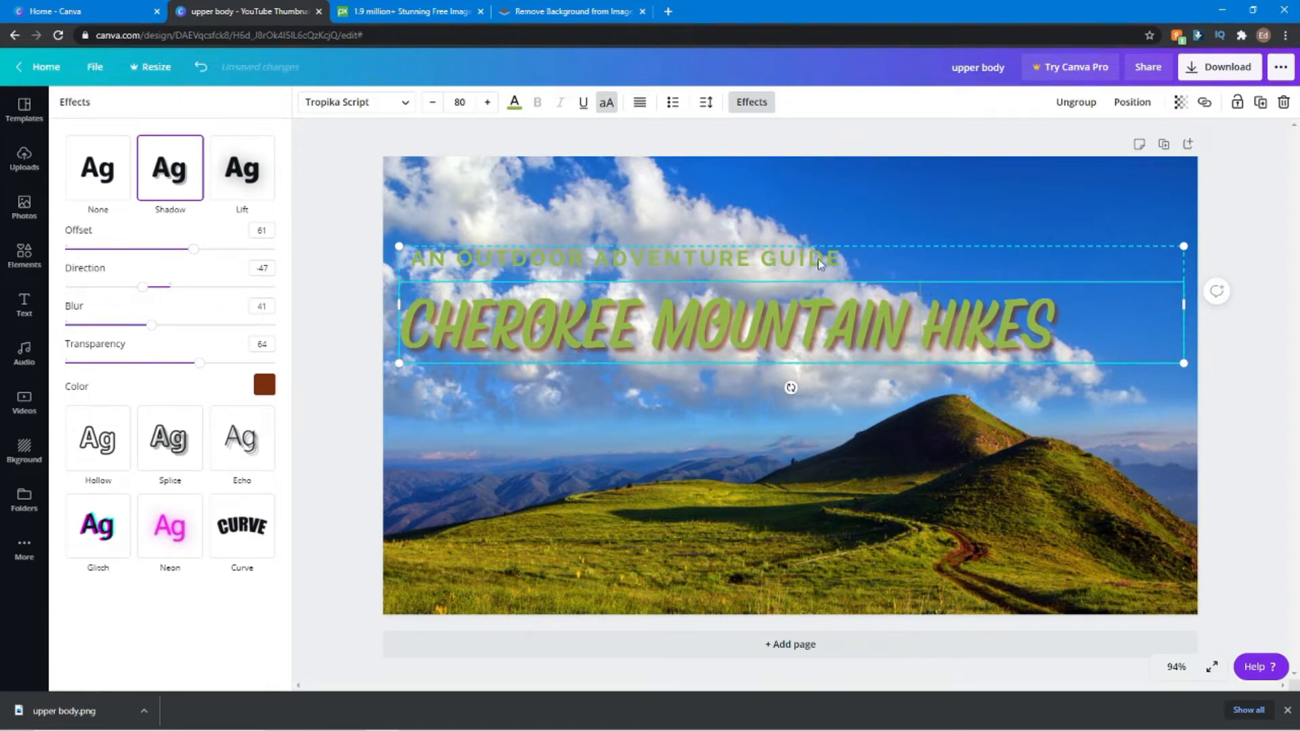
- Try white as the text colour of the subtitle AN OUTDOOR ADVENTURE GUIDE
left_click(779, 261)
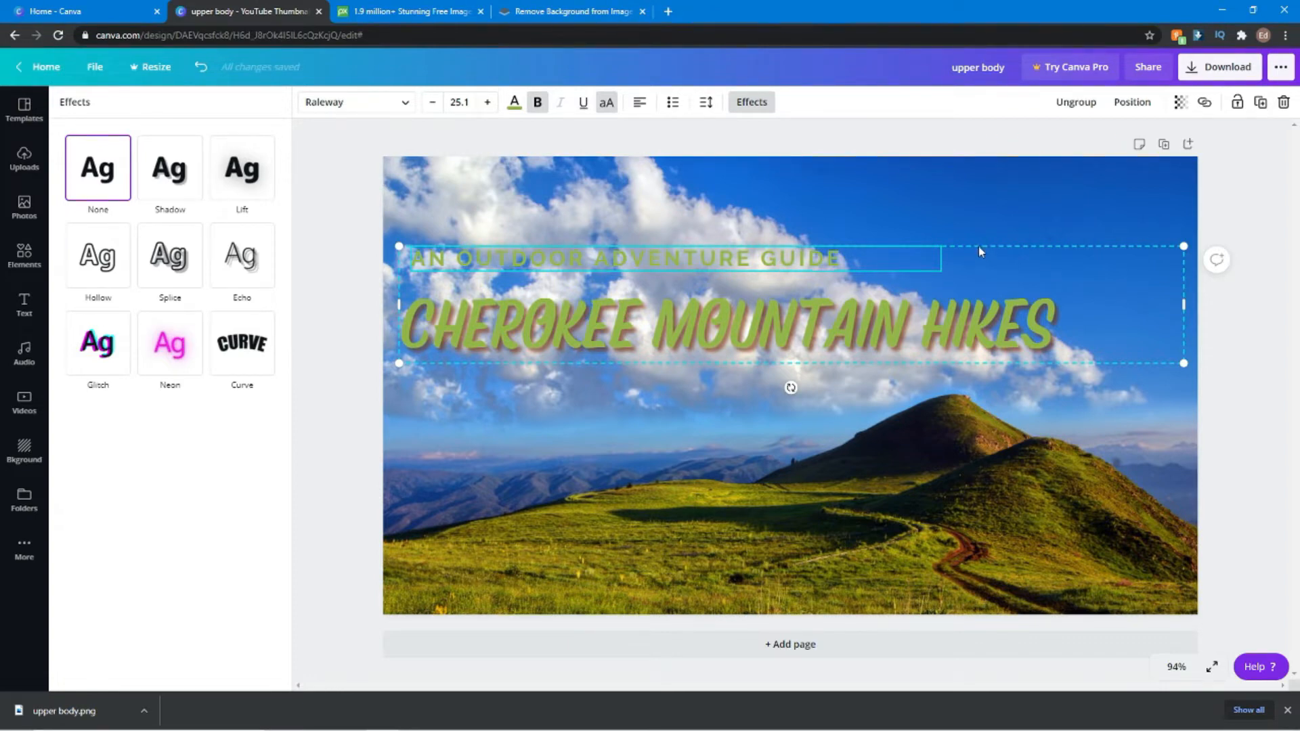
double_click(858, 262)
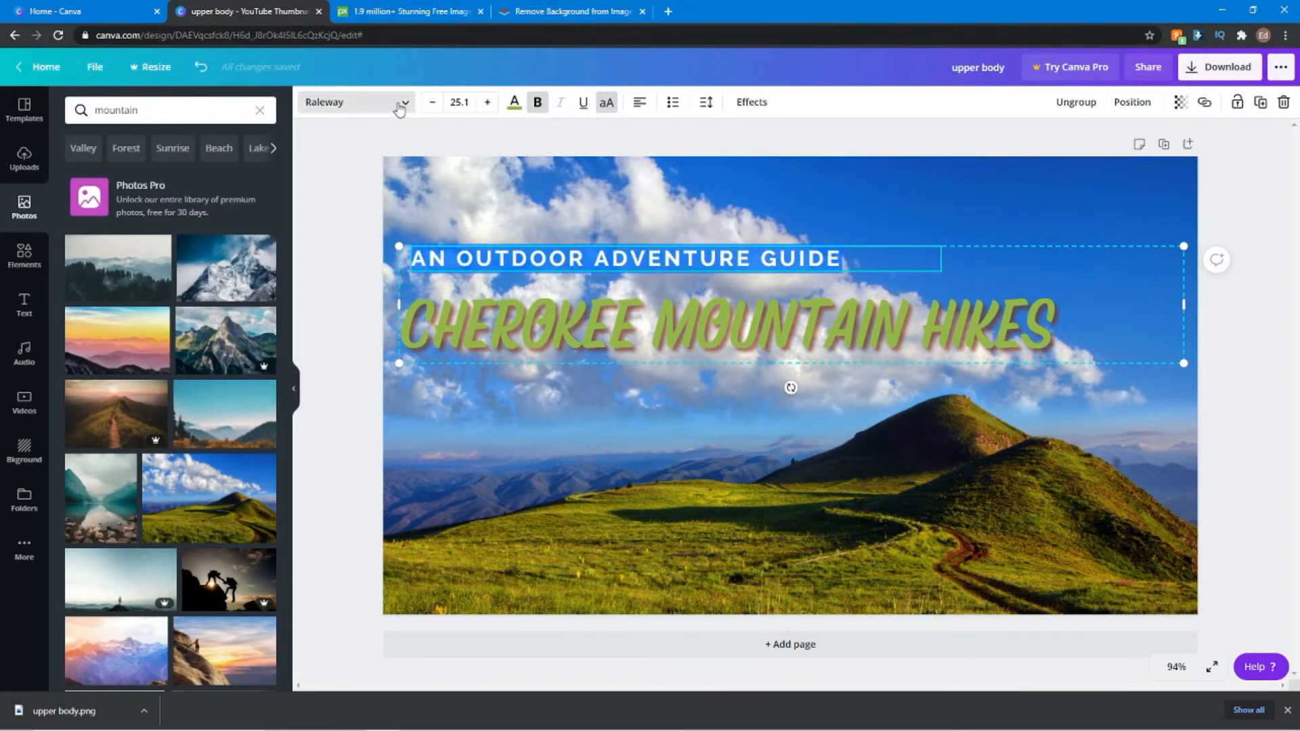
left_click(515, 103)
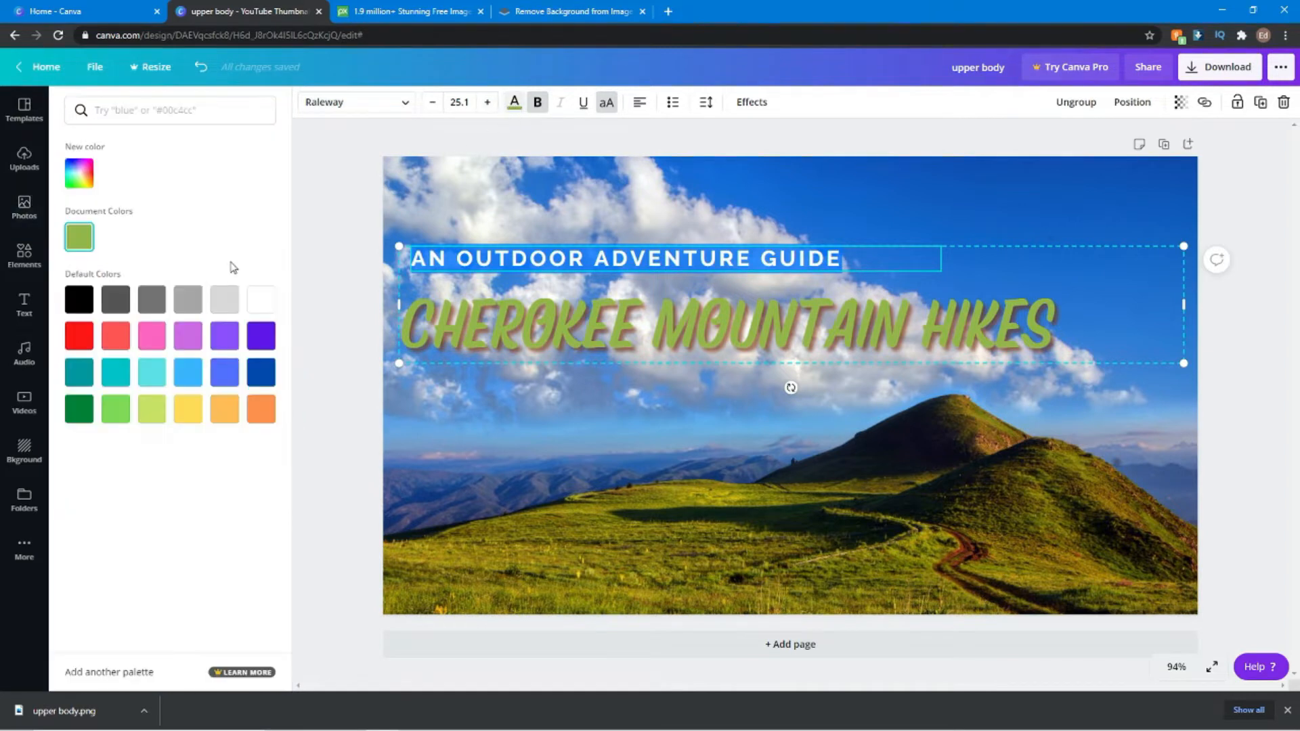
left_click(264, 311)
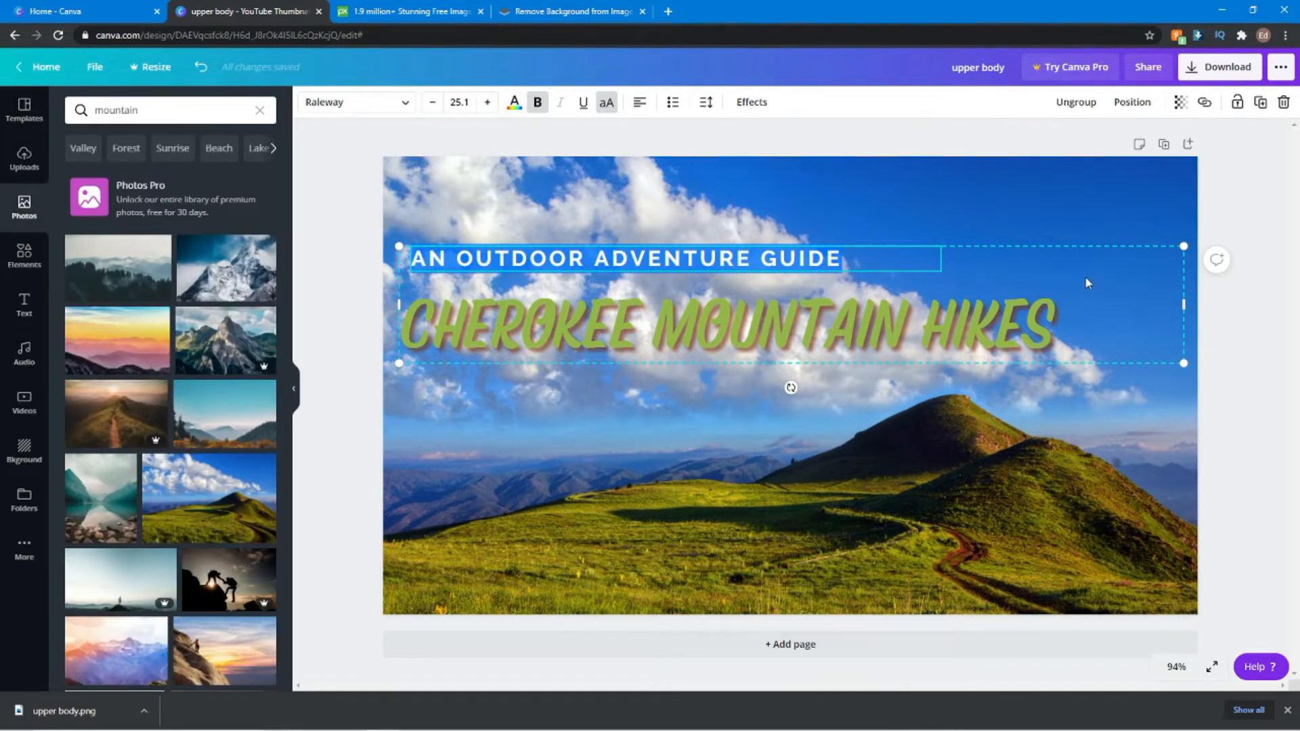
- Change the subtitle's text colour to black, trying mid-grey first
left_click(911, 265)
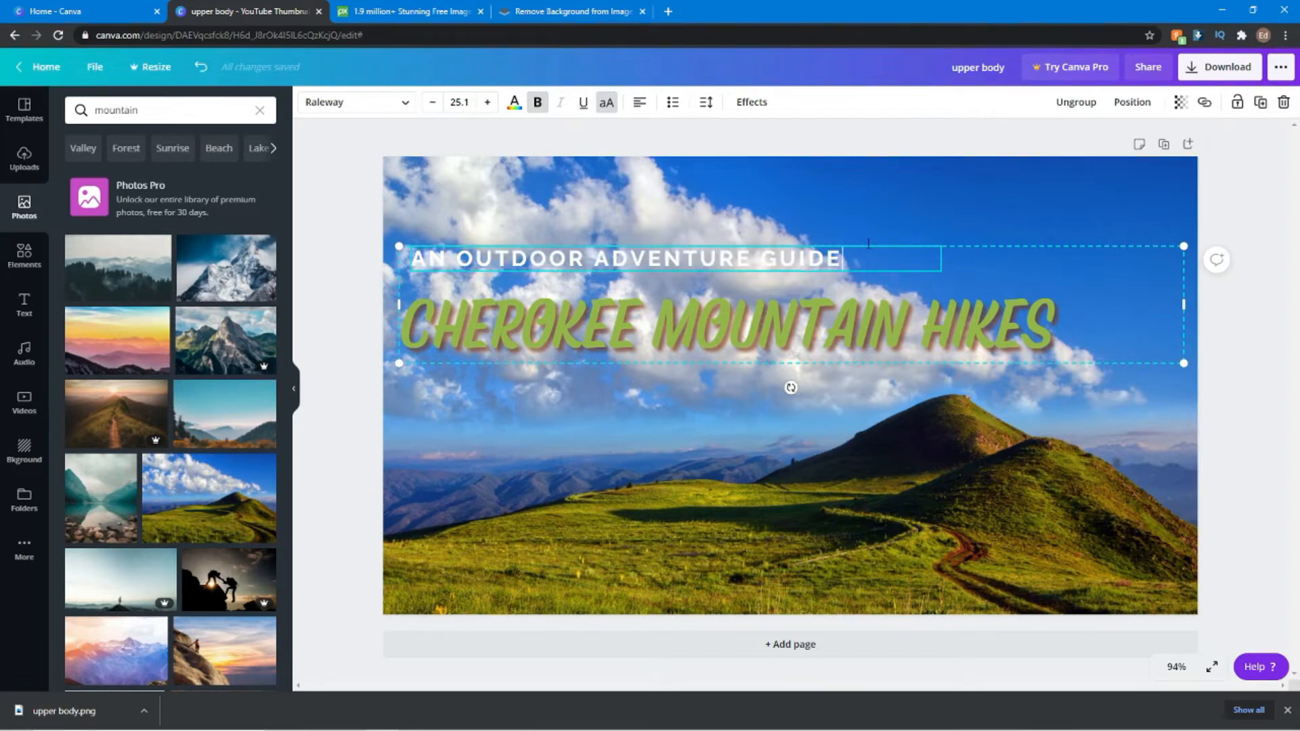
left_click(514, 103)
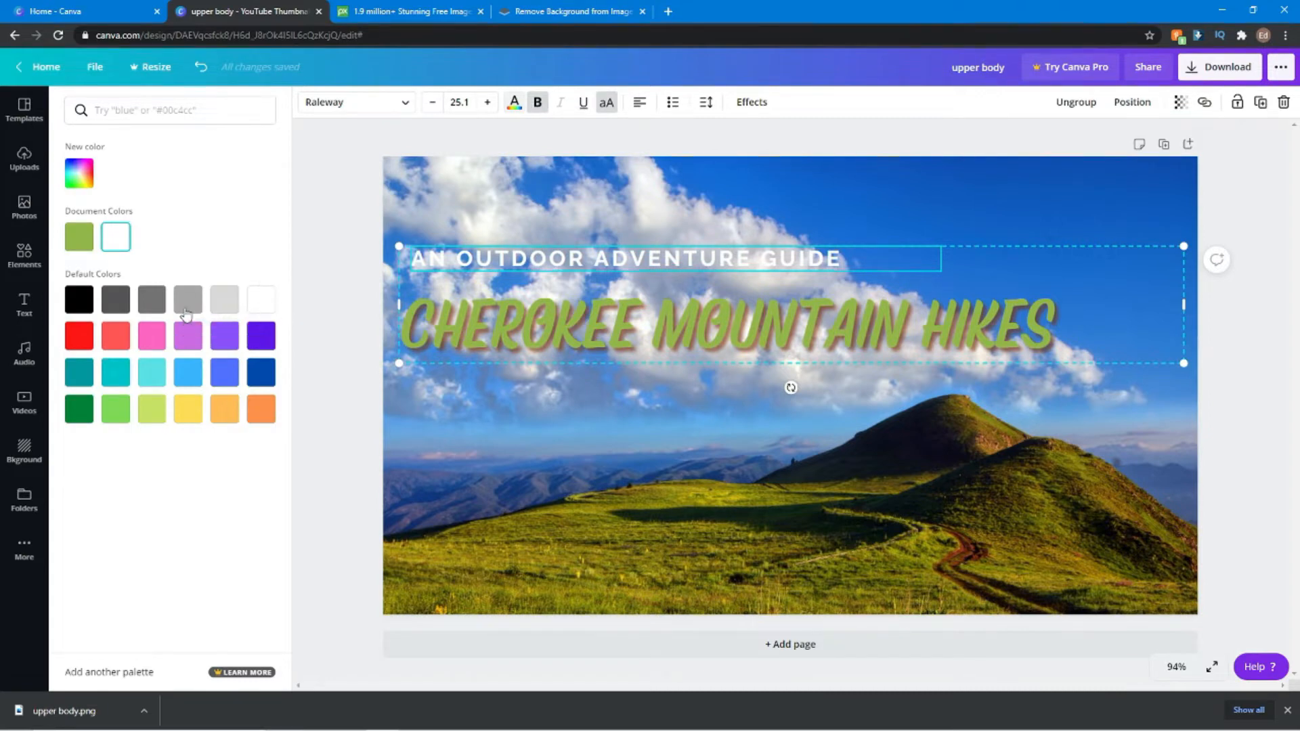
left_click(152, 302)
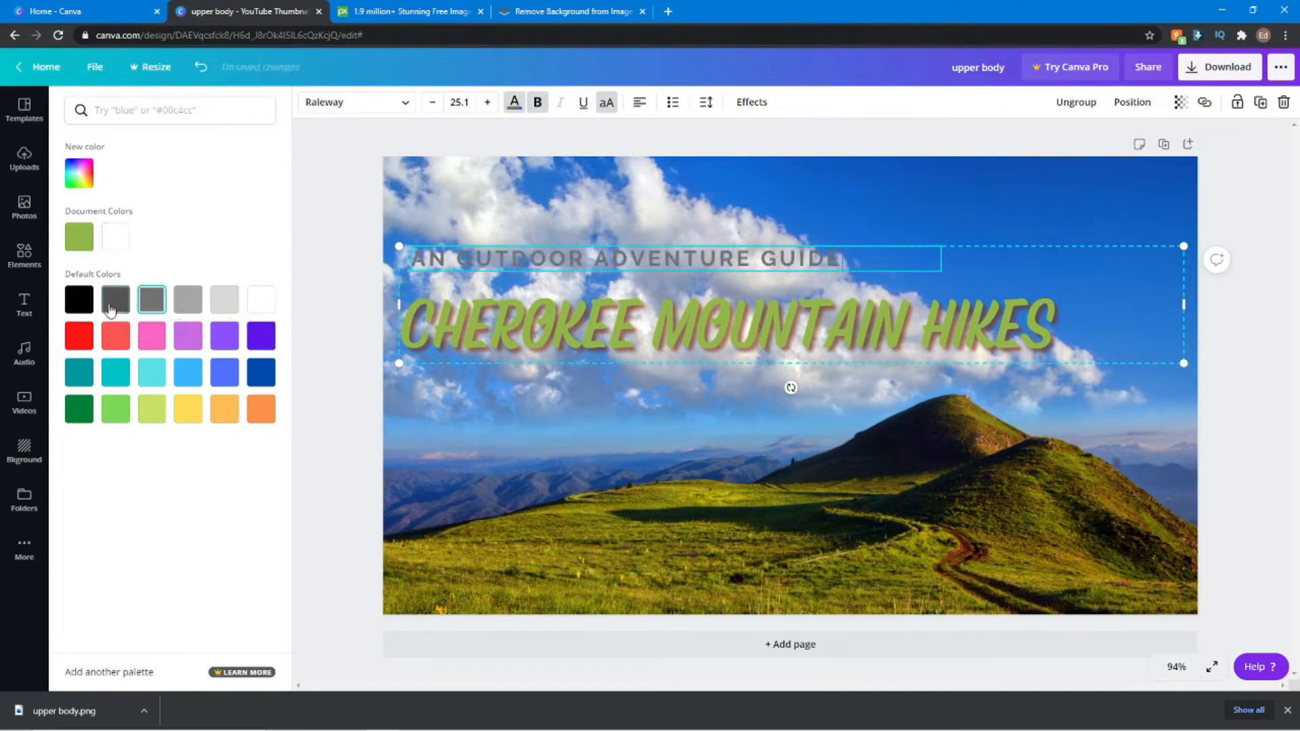
left_click(82, 304)
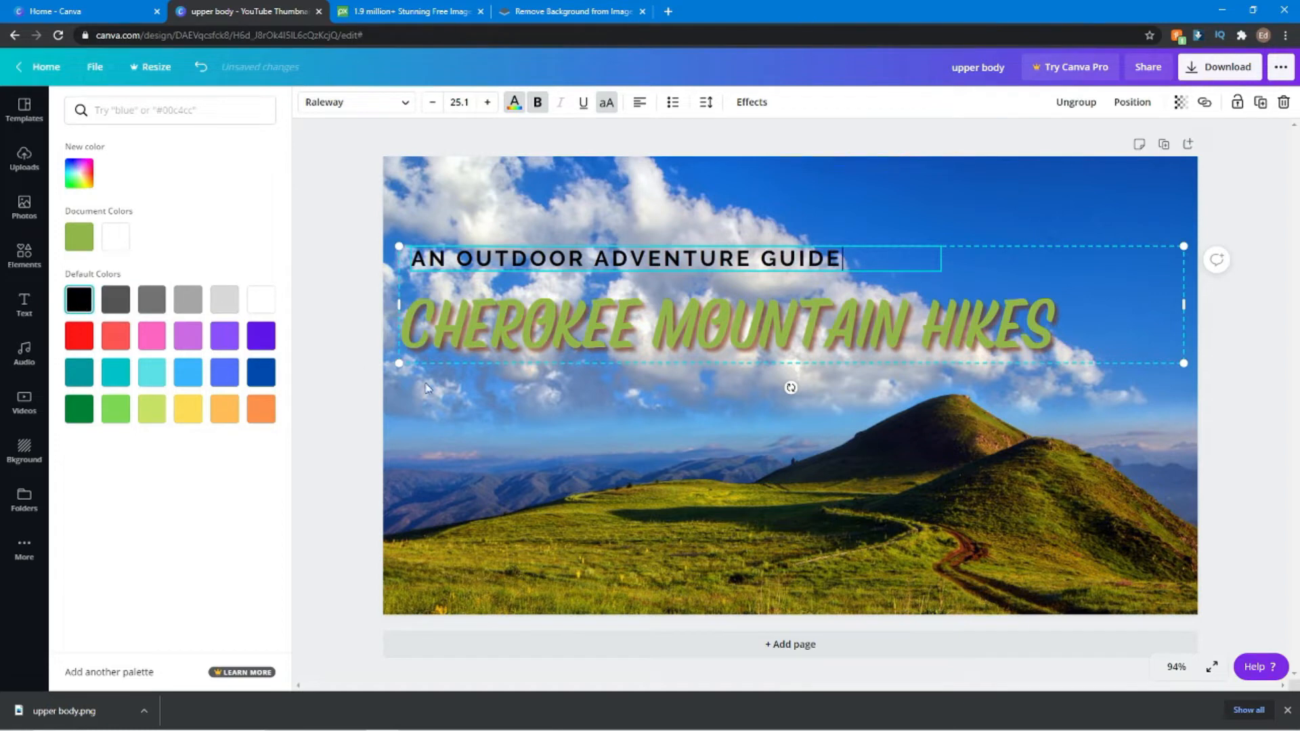
key("Escape")
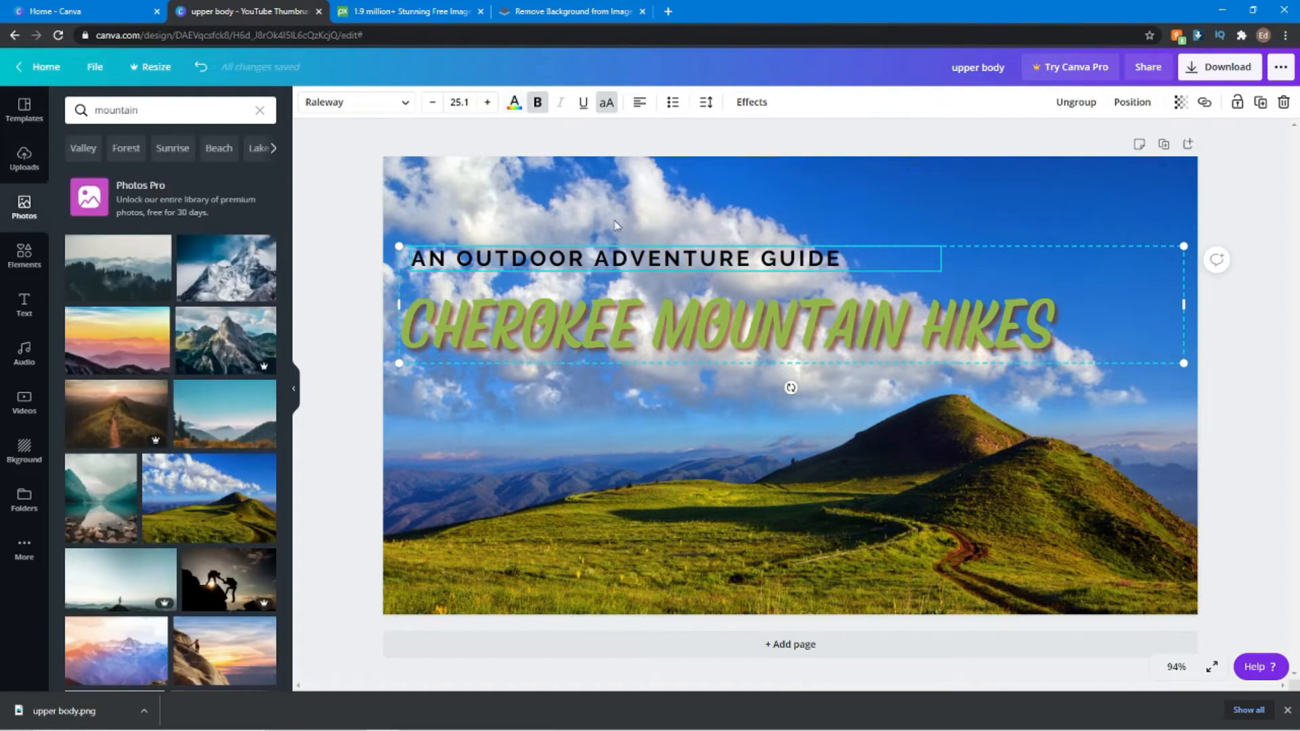
- Apply the Lift effect to the subtitle with intensity 100, and deselect the text
left_click(750, 101)
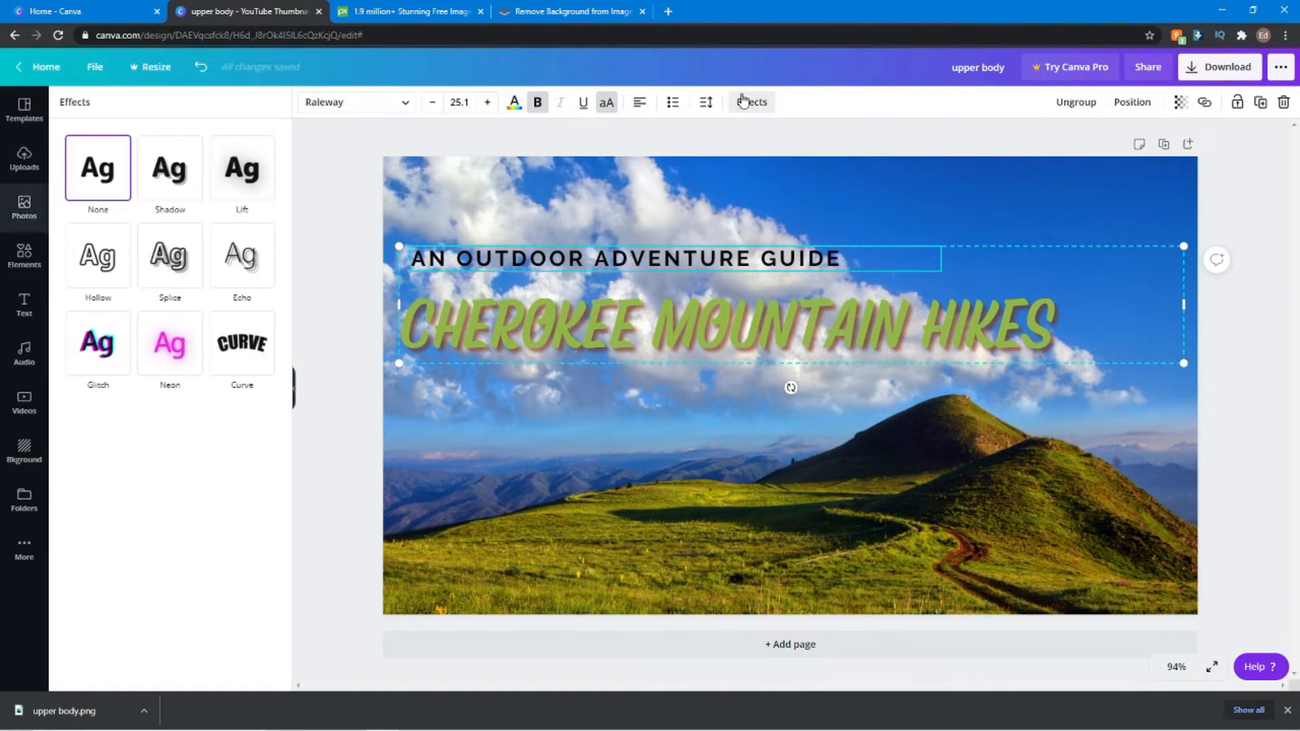
left_click(240, 180)
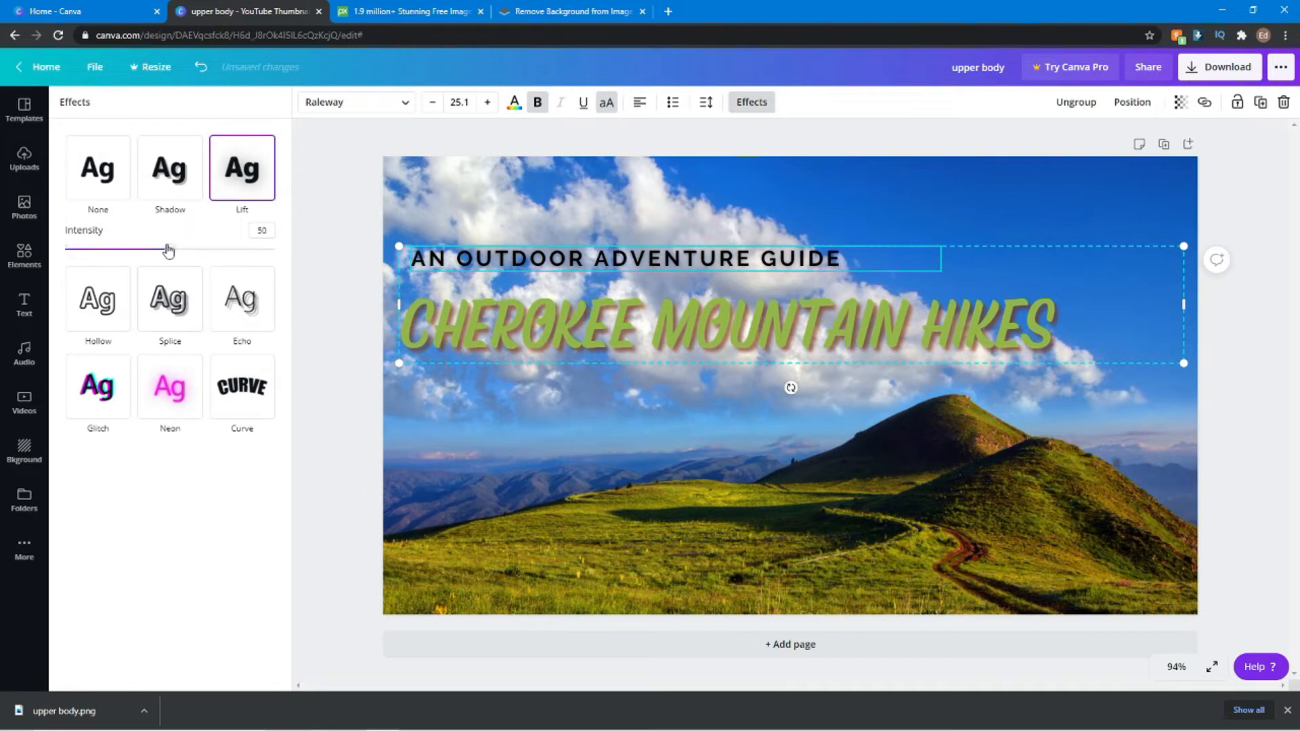
left_click_drag(169, 249, 320, 266)
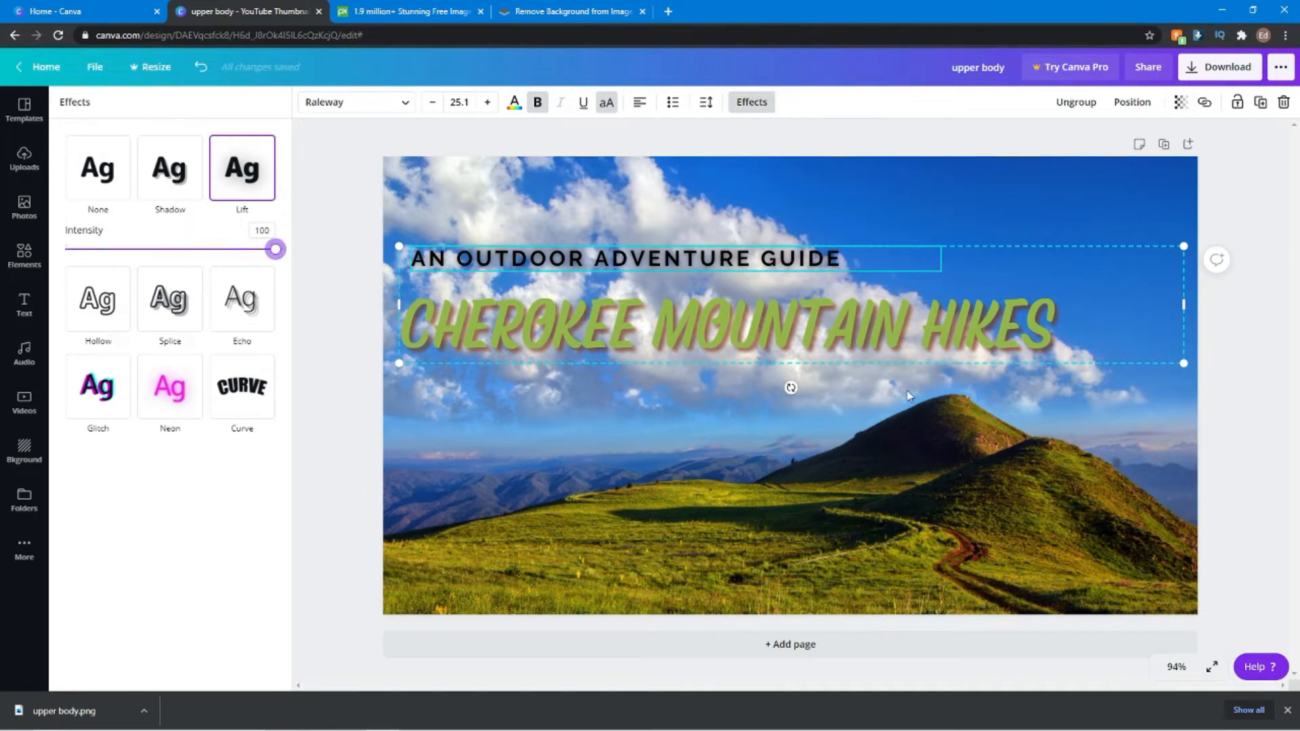
left_click(909, 396)
left_click(985, 242)
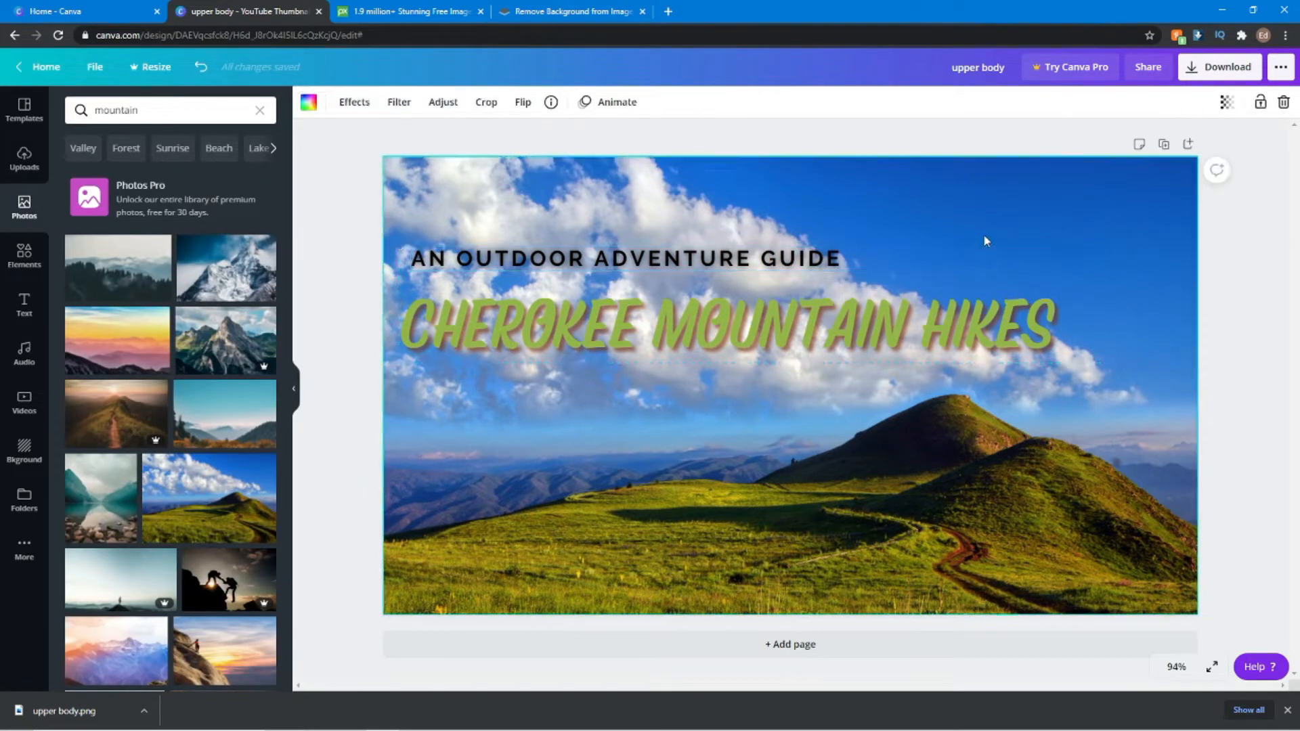
- Move the subtitle and heading group slightly higher over the sky
mouse_move(975, 250)
left_mouse_down()
mouse_move(976, 304)
mouse_move(981, 275)
left_mouse_up()
left_click_drag(976, 262, 969, 239)
left_click(679, 450)
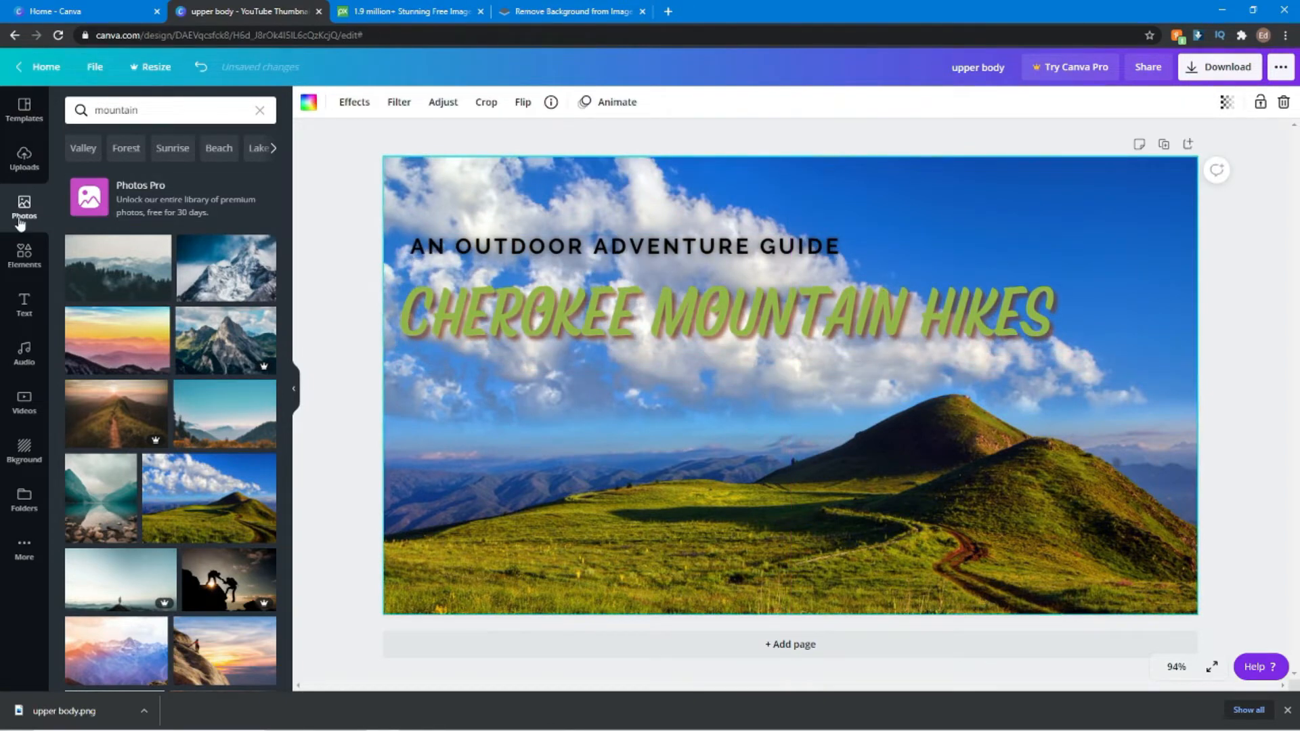
- Browse the graphic elements and add the recently used compass rose to the thumbnail
left_click(21, 262)
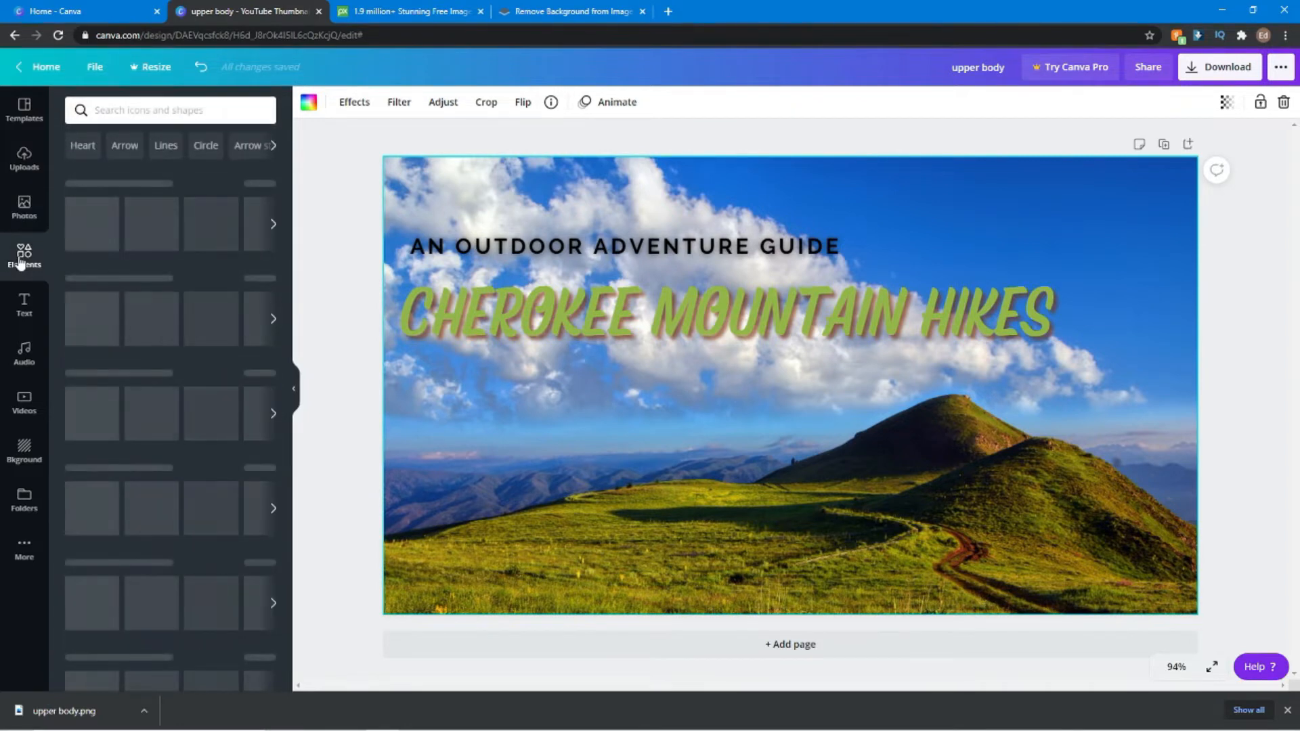
scroll(108, 287, "down", 10)
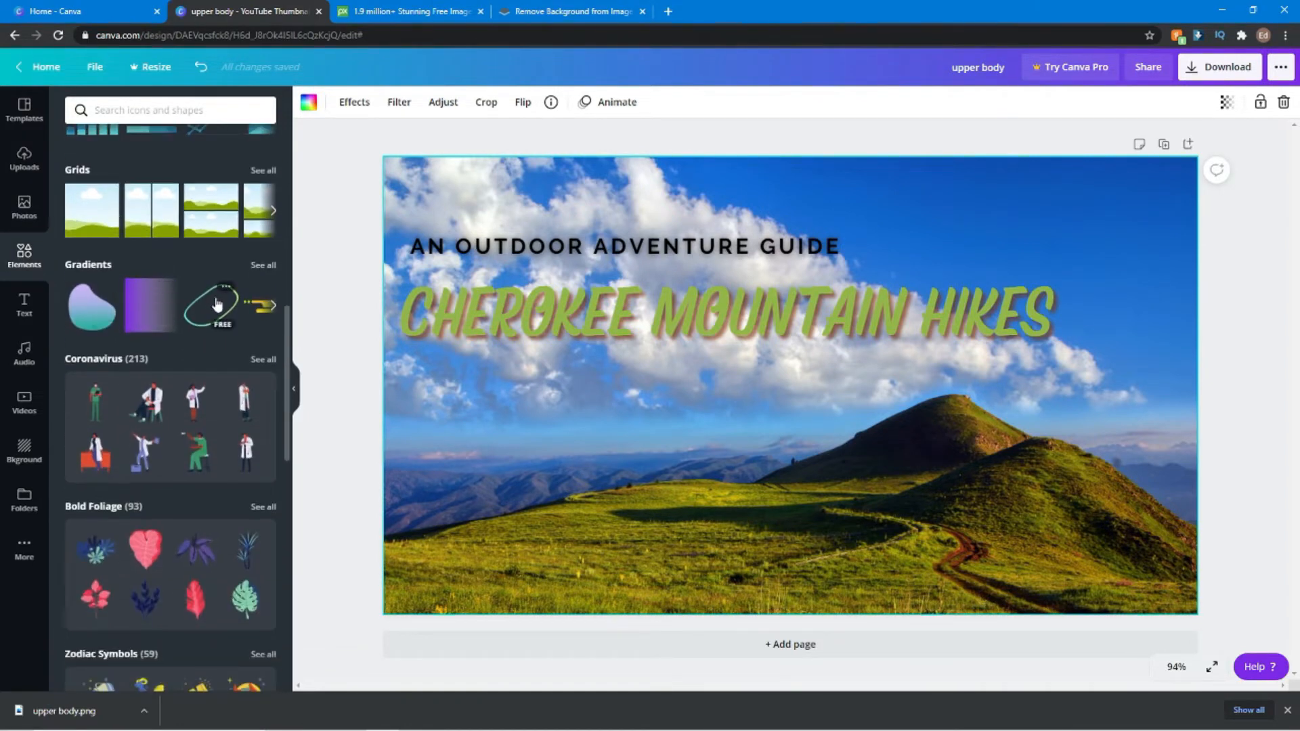
scroll(218, 308, "down", 1)
scroll(169, 324, "up", 11)
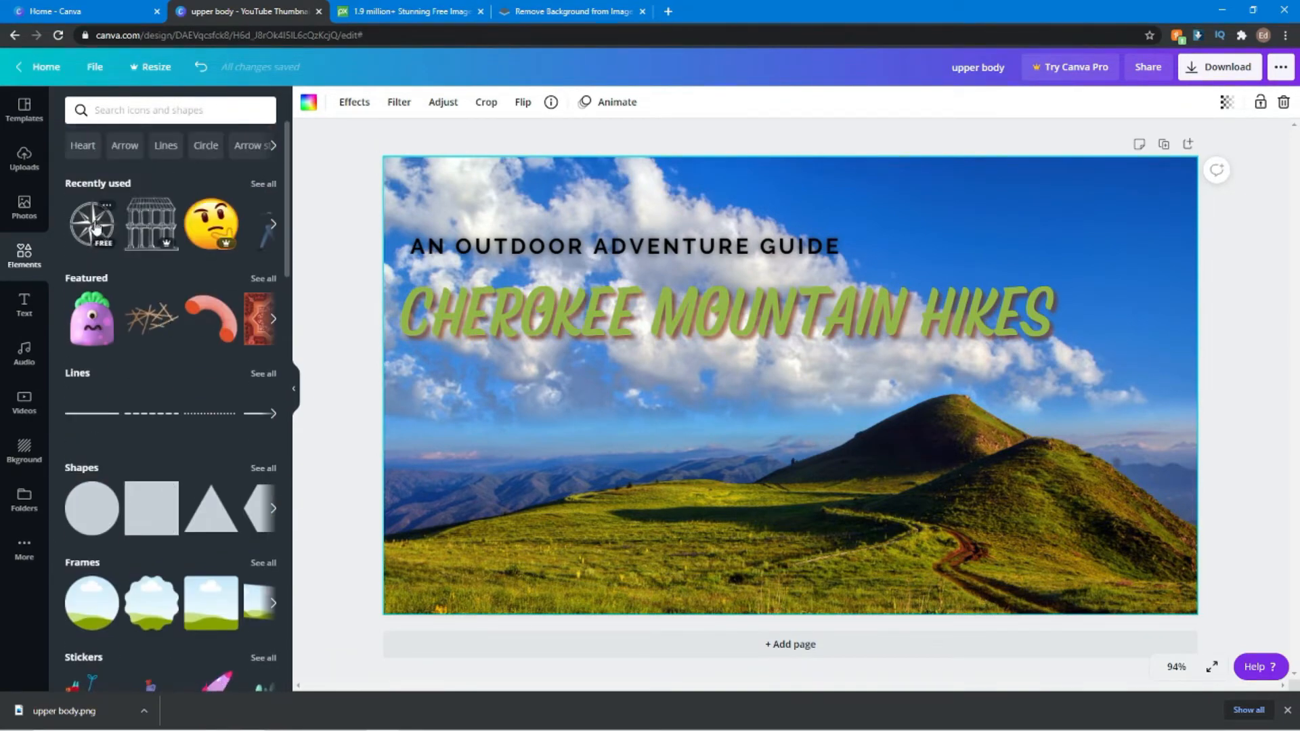
left_click(93, 225)
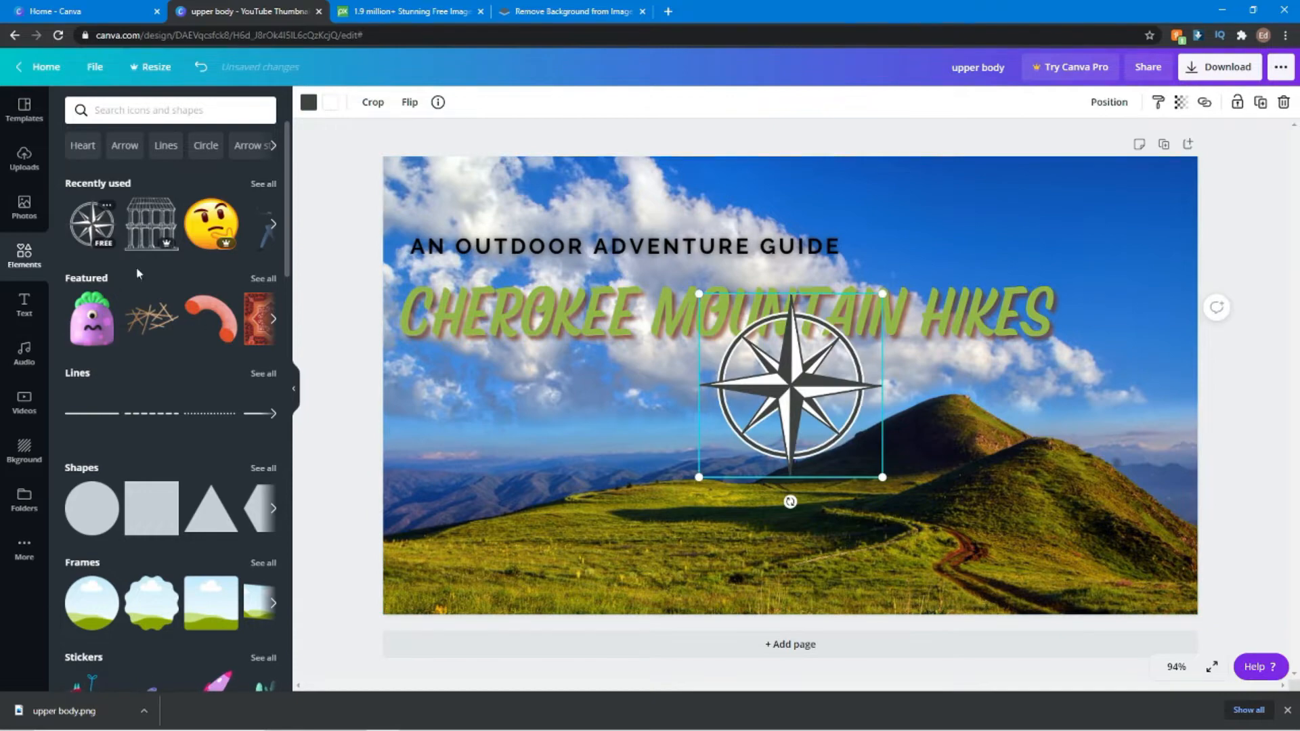
- Move the compass rose over the beginning of the heading and subtitle and send it behind the text
mouse_move(762, 292)
left_mouse_down()
mouse_move(738, 235)
mouse_move(765, 292)
left_mouse_up()
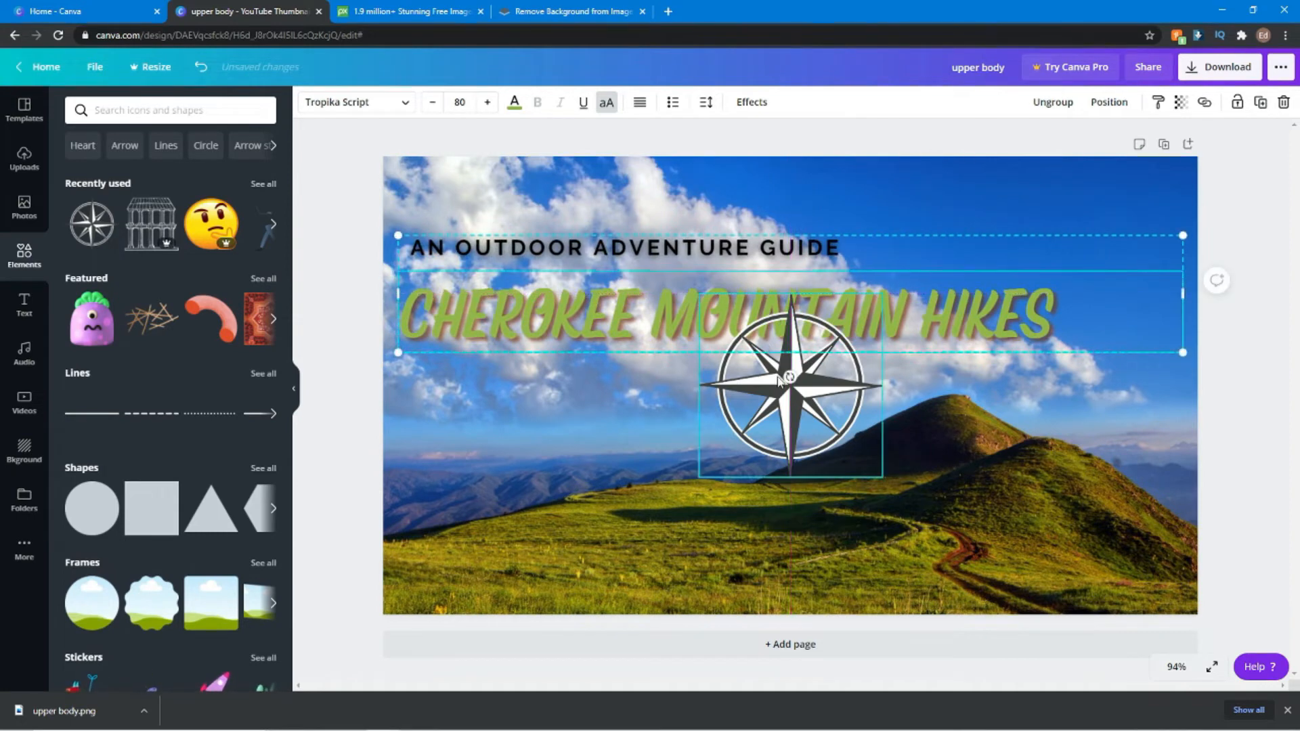
left_click_drag(780, 380, 472, 278)
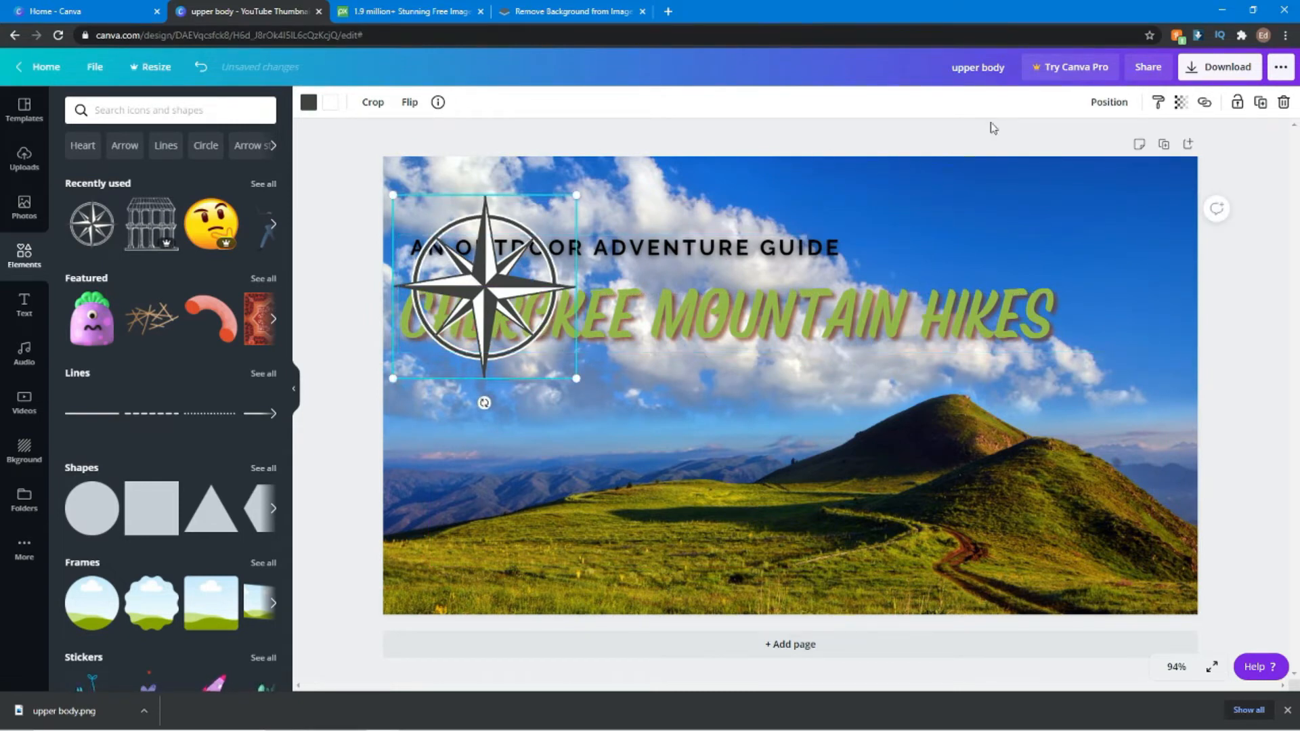
left_click(1111, 102)
left_click(1036, 144)
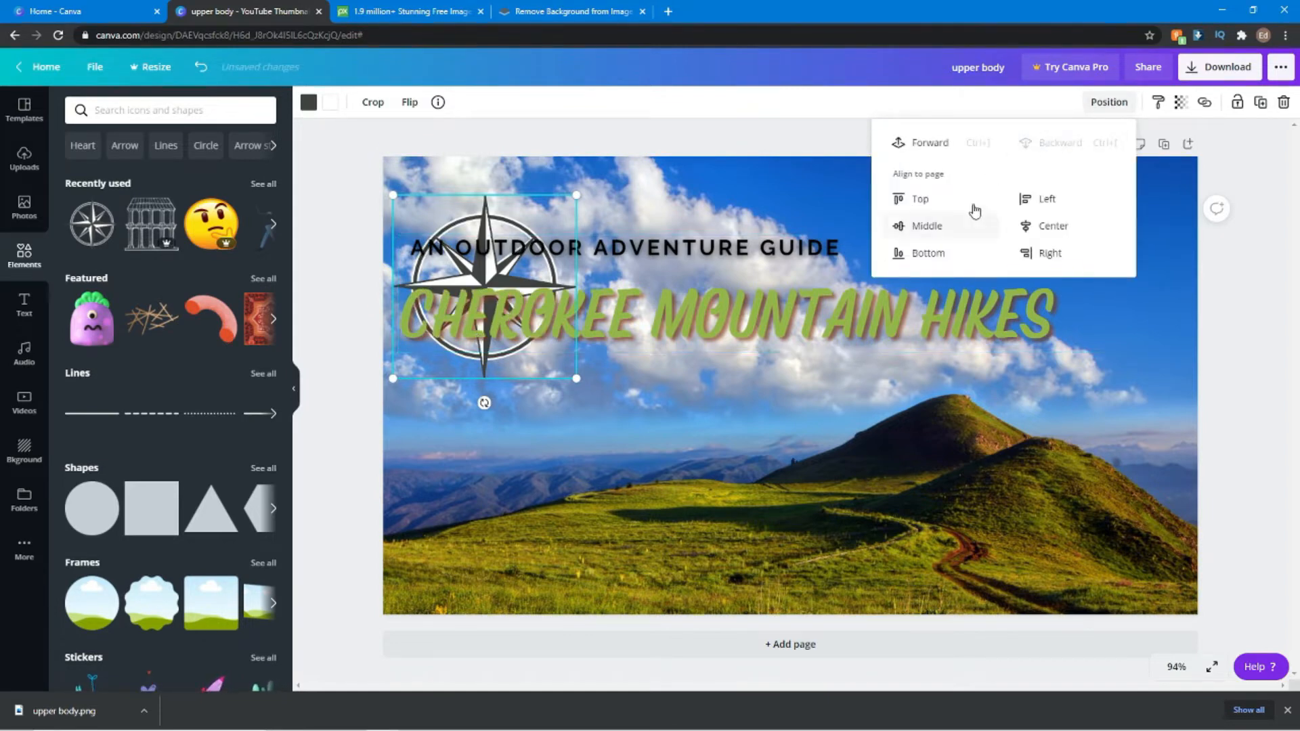
- Set the compass rose's transparency to 41 and deselect it
left_click(1180, 103)
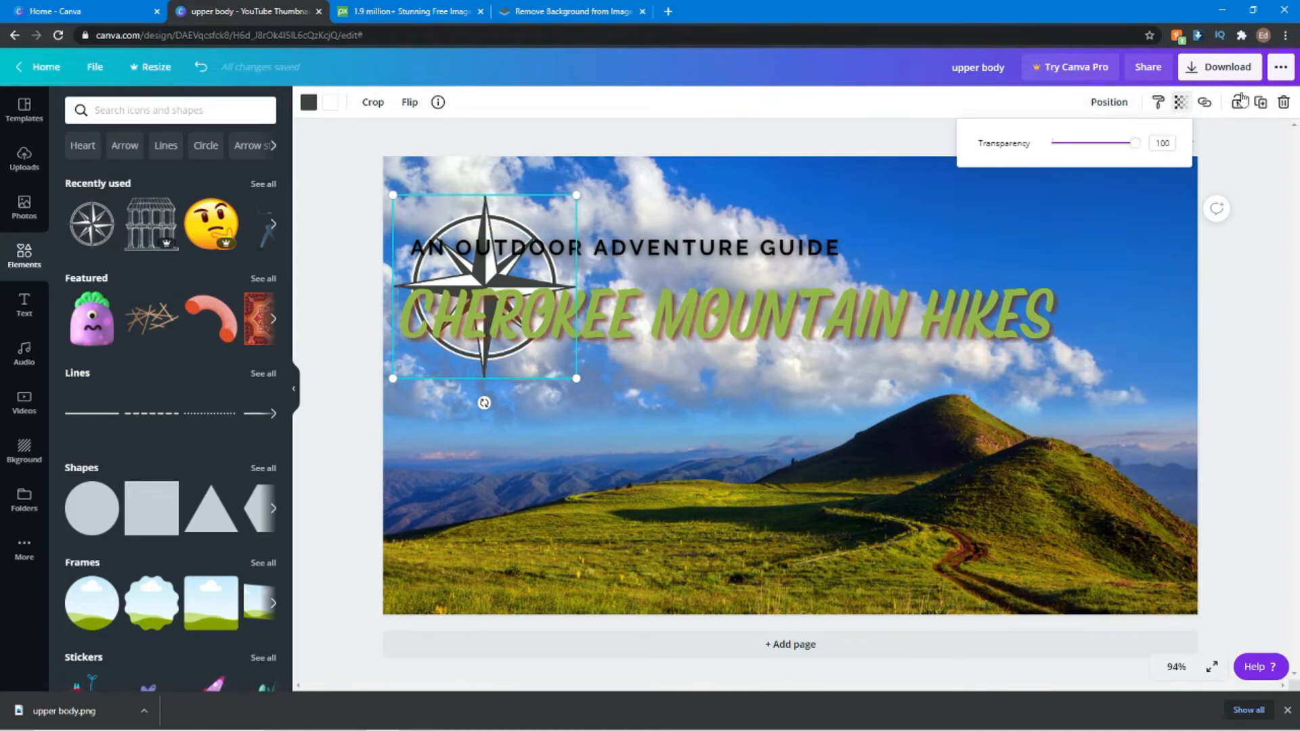
left_click_drag(1137, 149, 1088, 176)
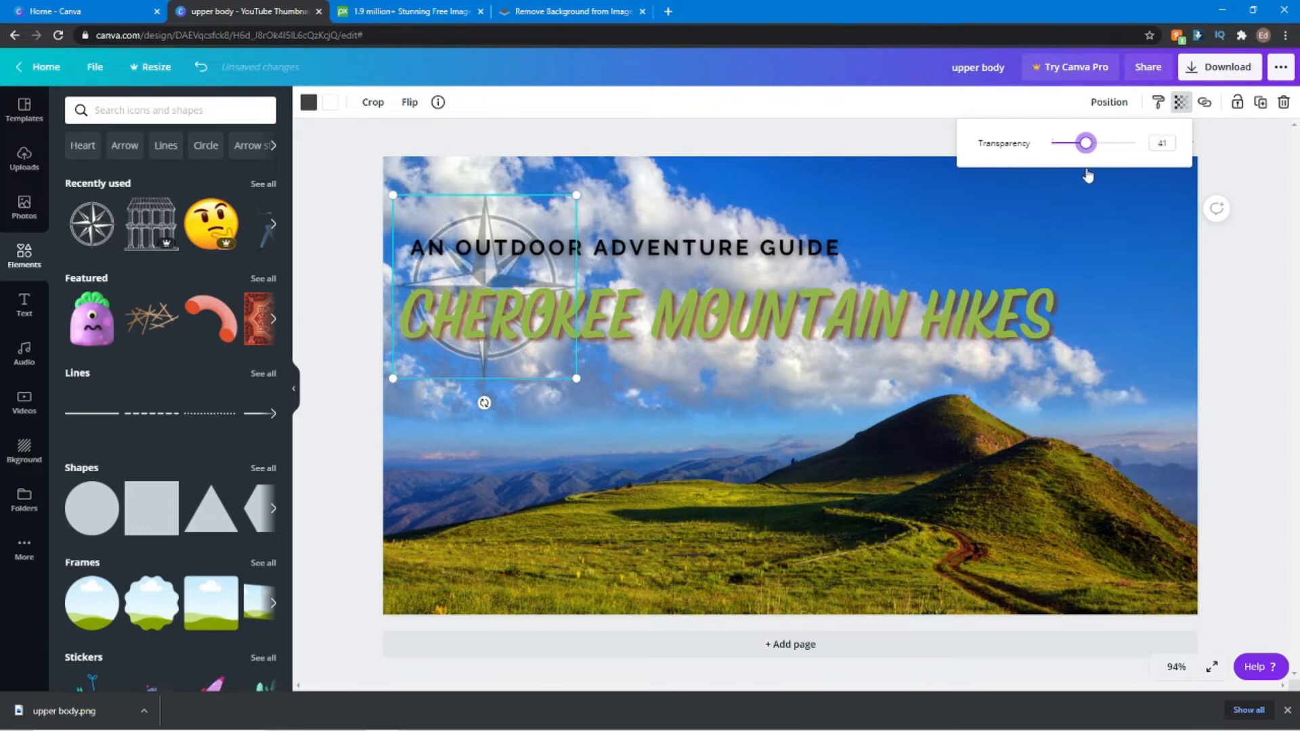
left_click(637, 504)
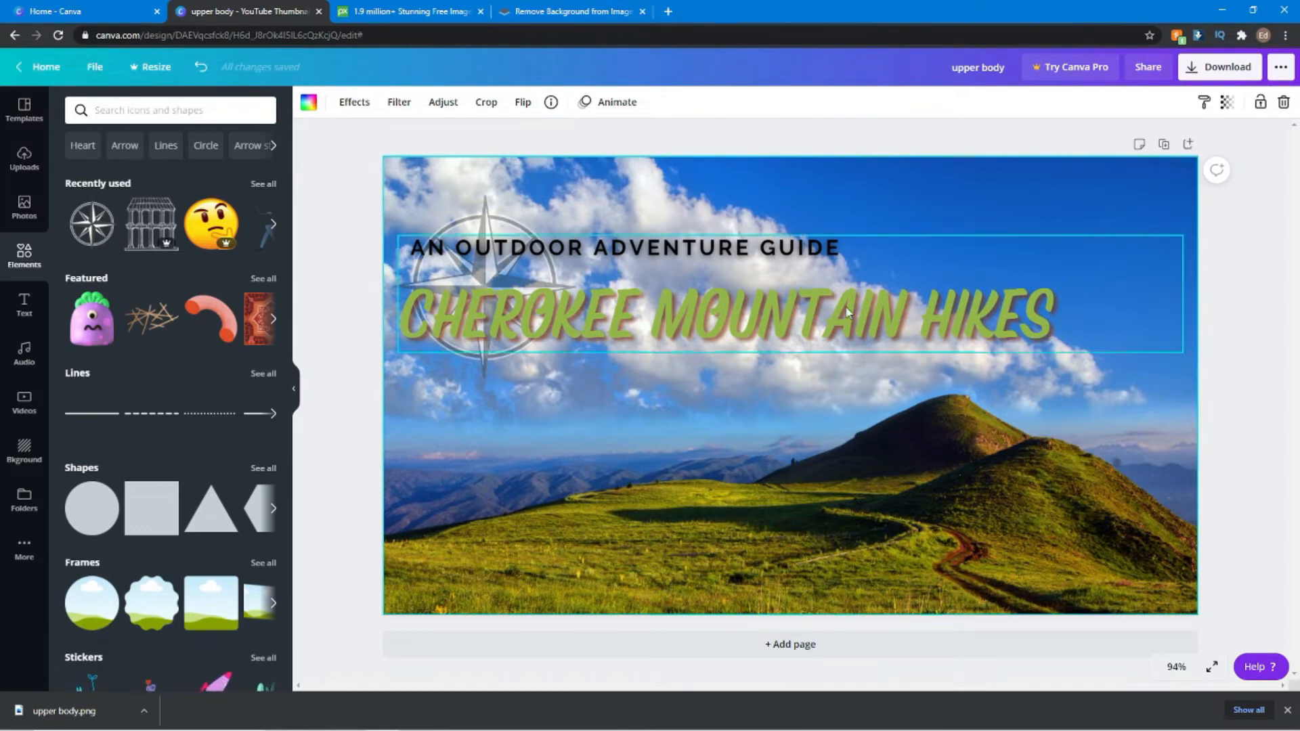
- Try adding the eyes emoji from the Emoji app, undo the addition and leave the emoji collection
left_click(193, 113)
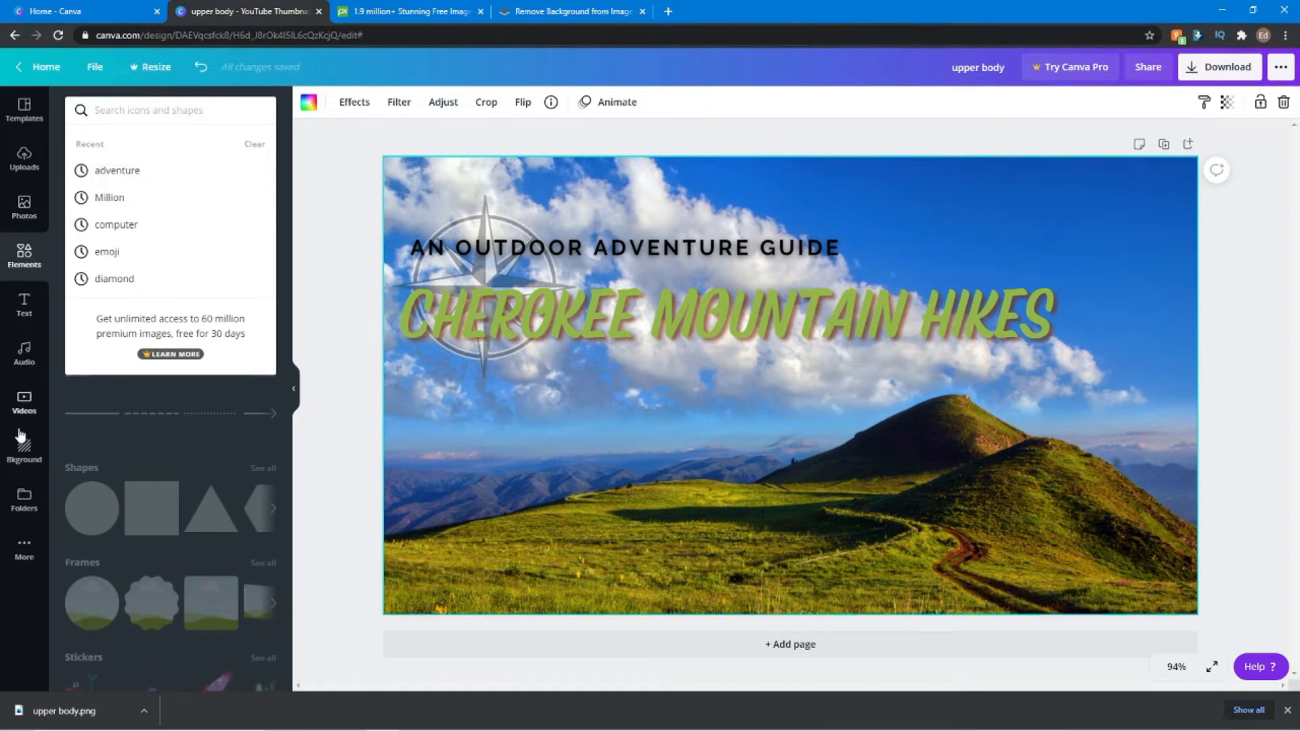
left_click(34, 550)
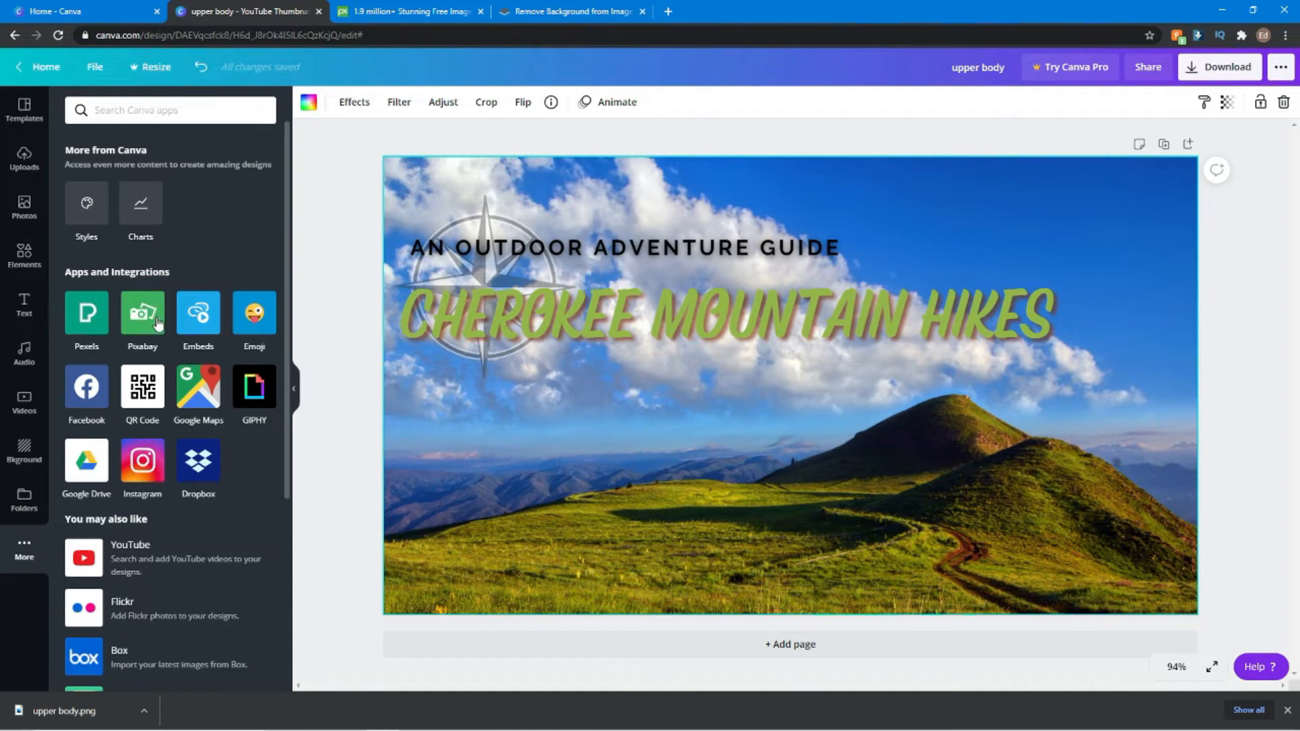
left_click(260, 327)
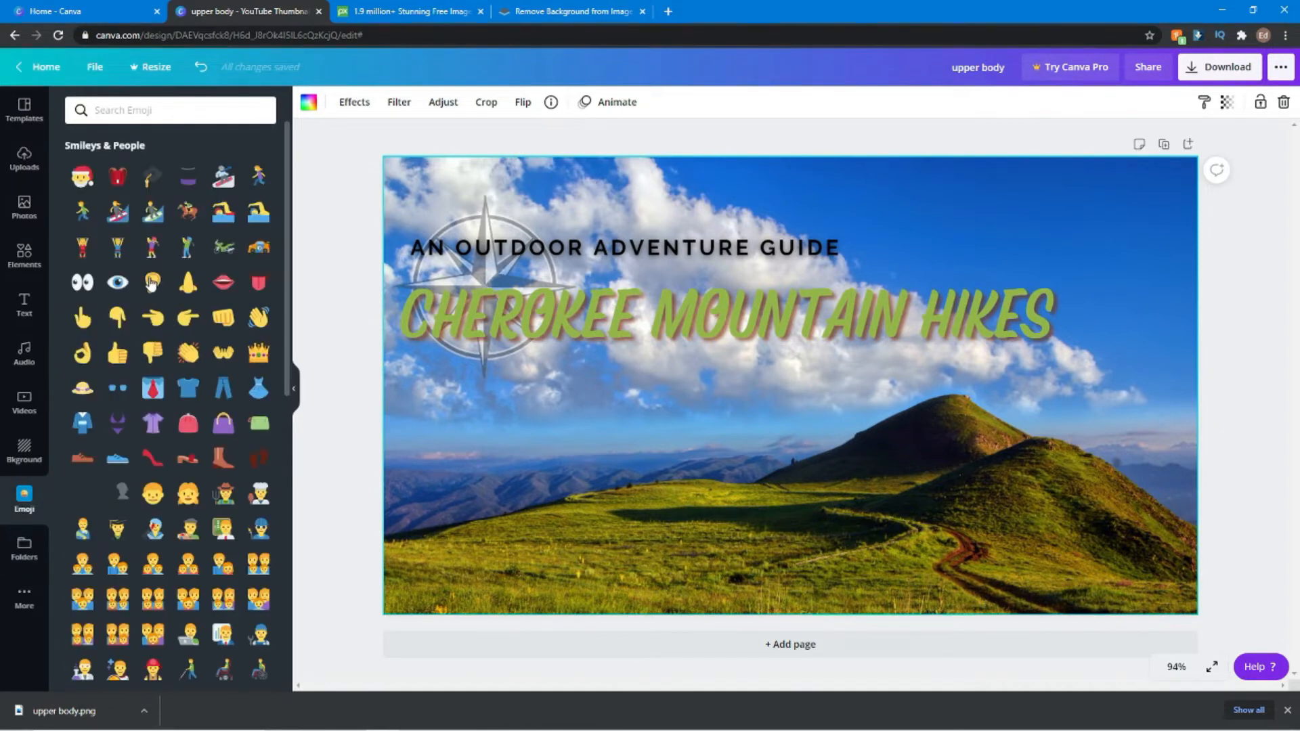
left_click(82, 282)
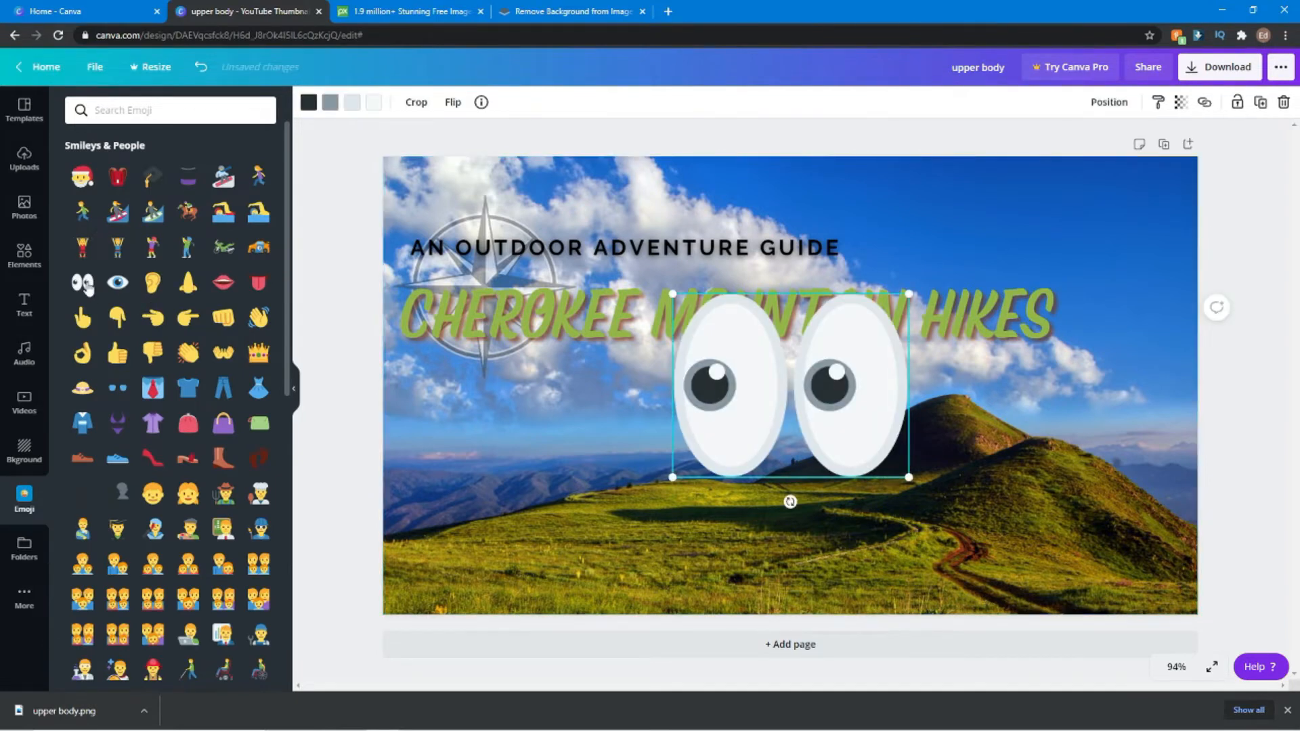
left_click(197, 66)
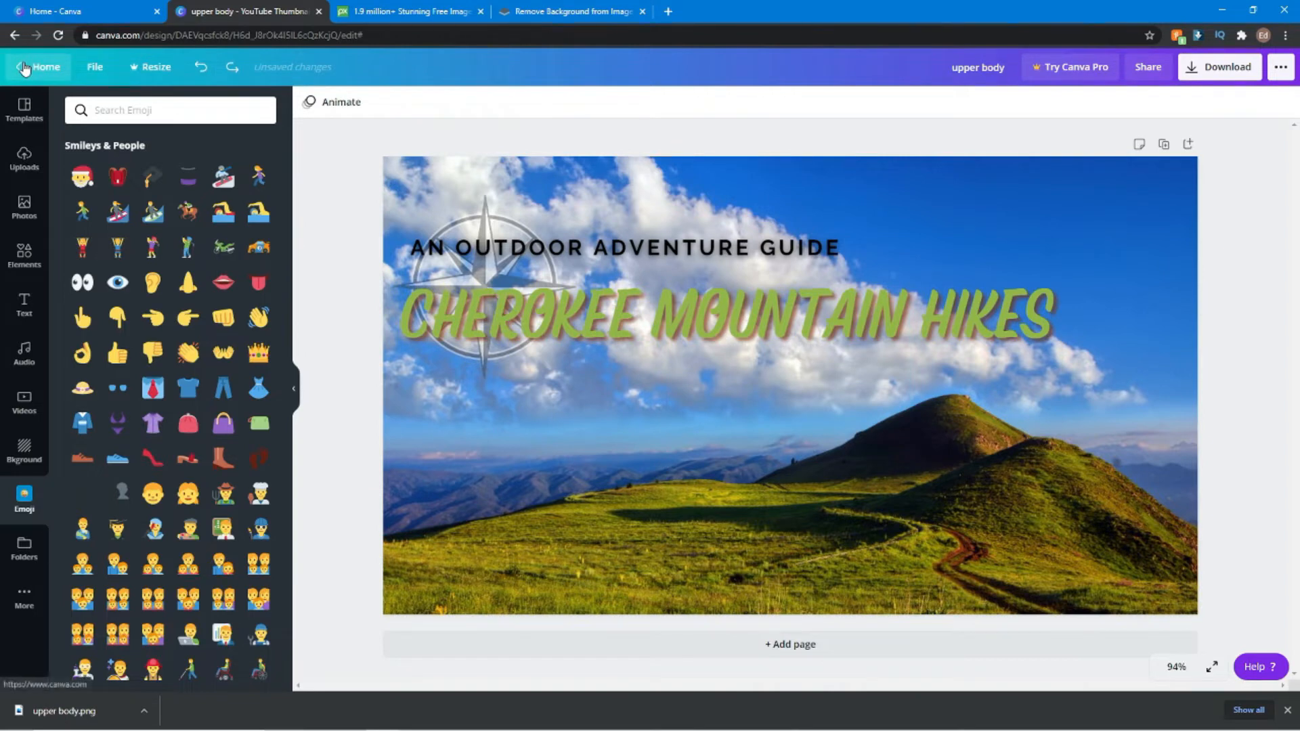
left_click(10, 485)
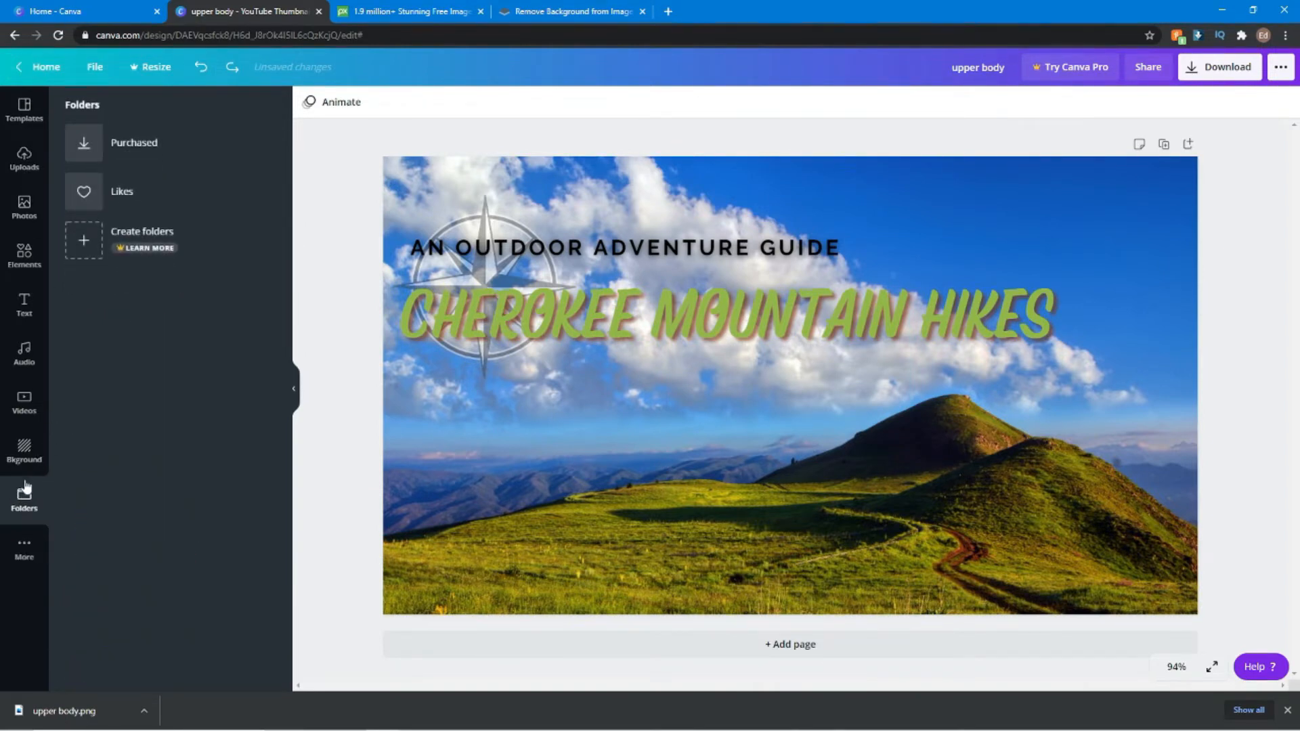
- Open the Pixabay integration and search its free images for "hiker adventure"
left_click(28, 544)
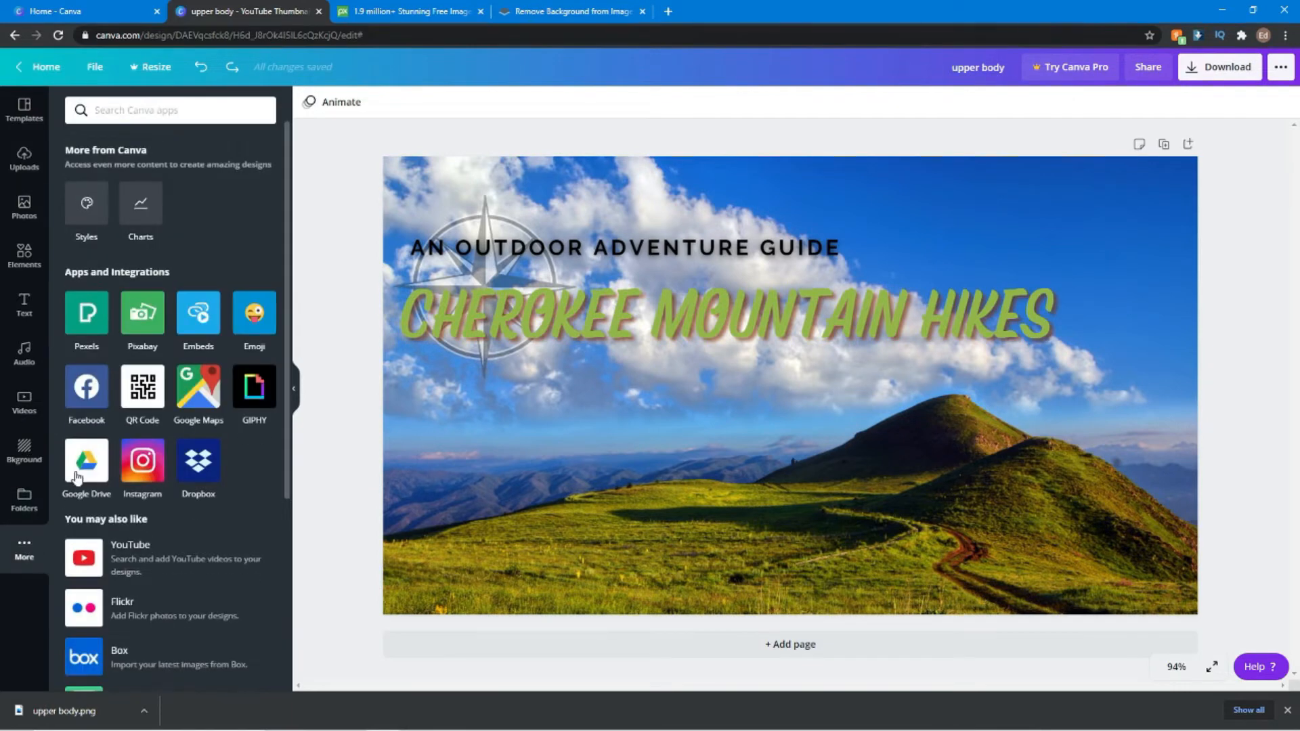
left_click(146, 323)
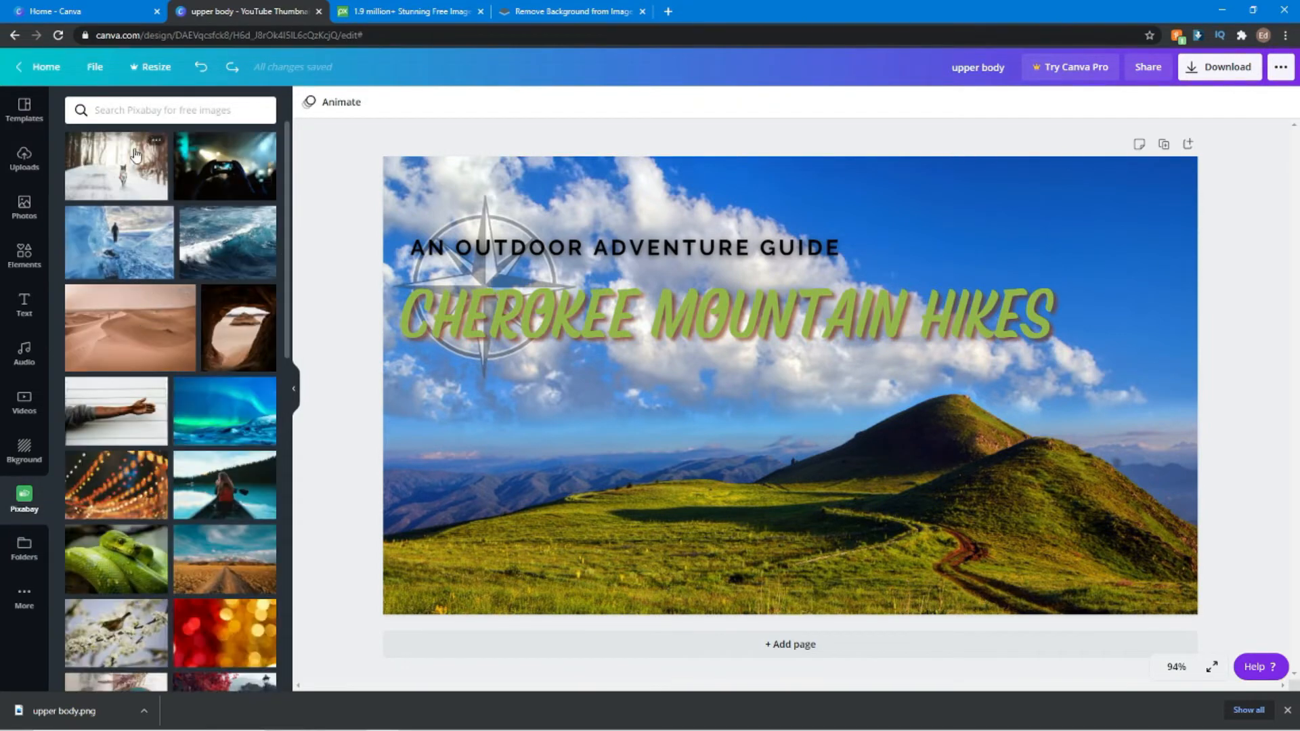
left_click(142, 101)
type("hiker adv")
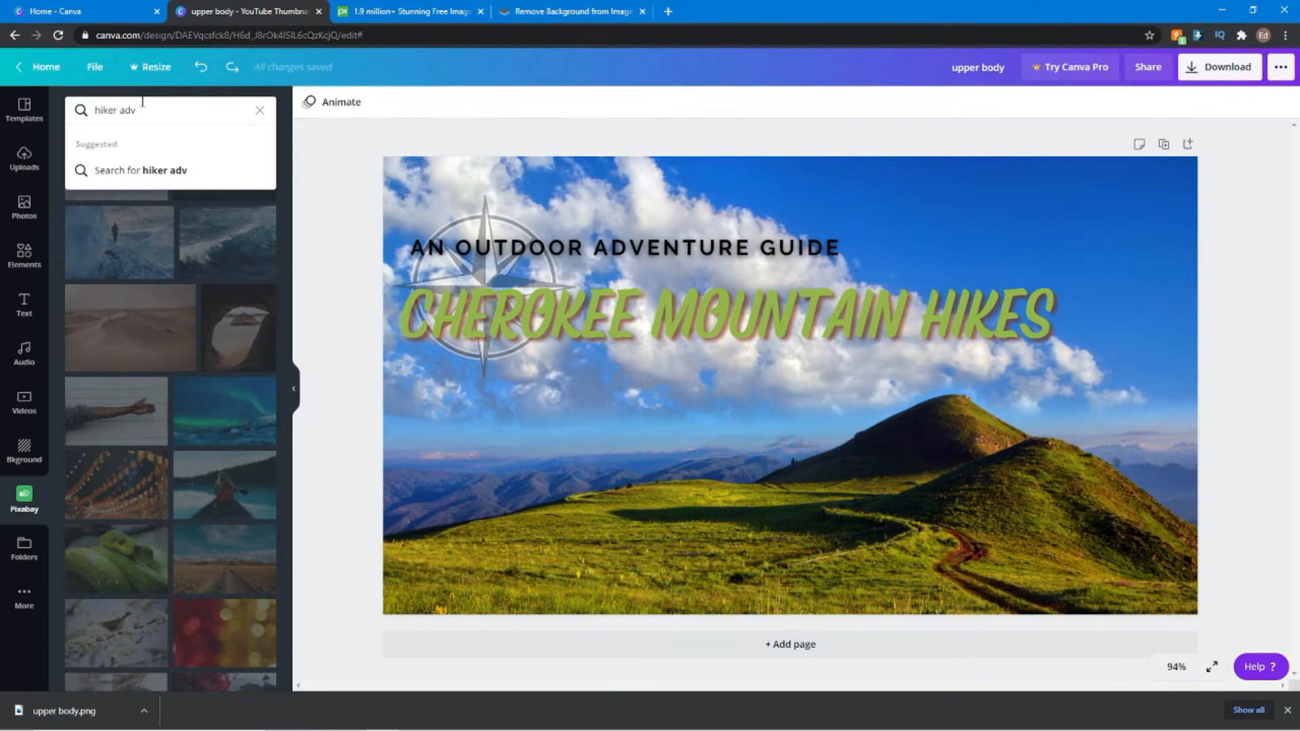
type("enture")
key("Return")
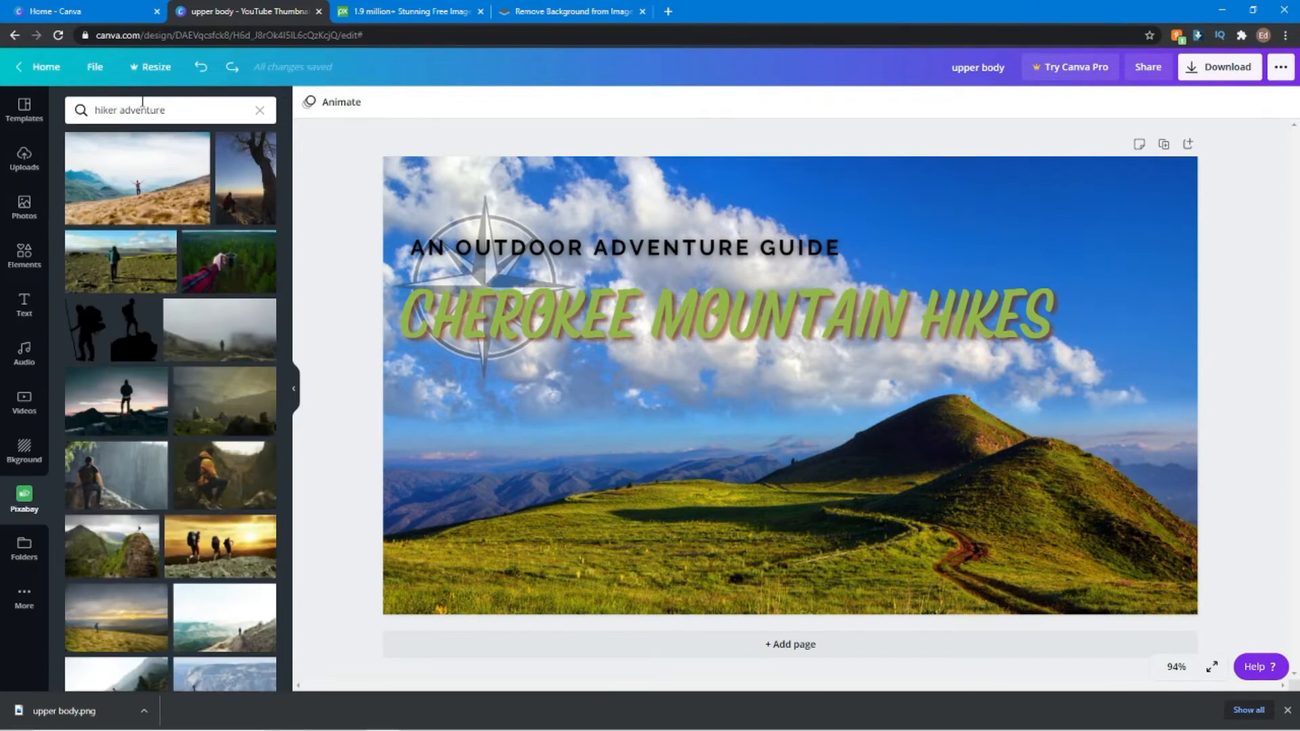
- Try adding the photo of the backpacker standing before the mountain range to the thumbnail, and undo the addition
scroll(241, 274, "down", 1)
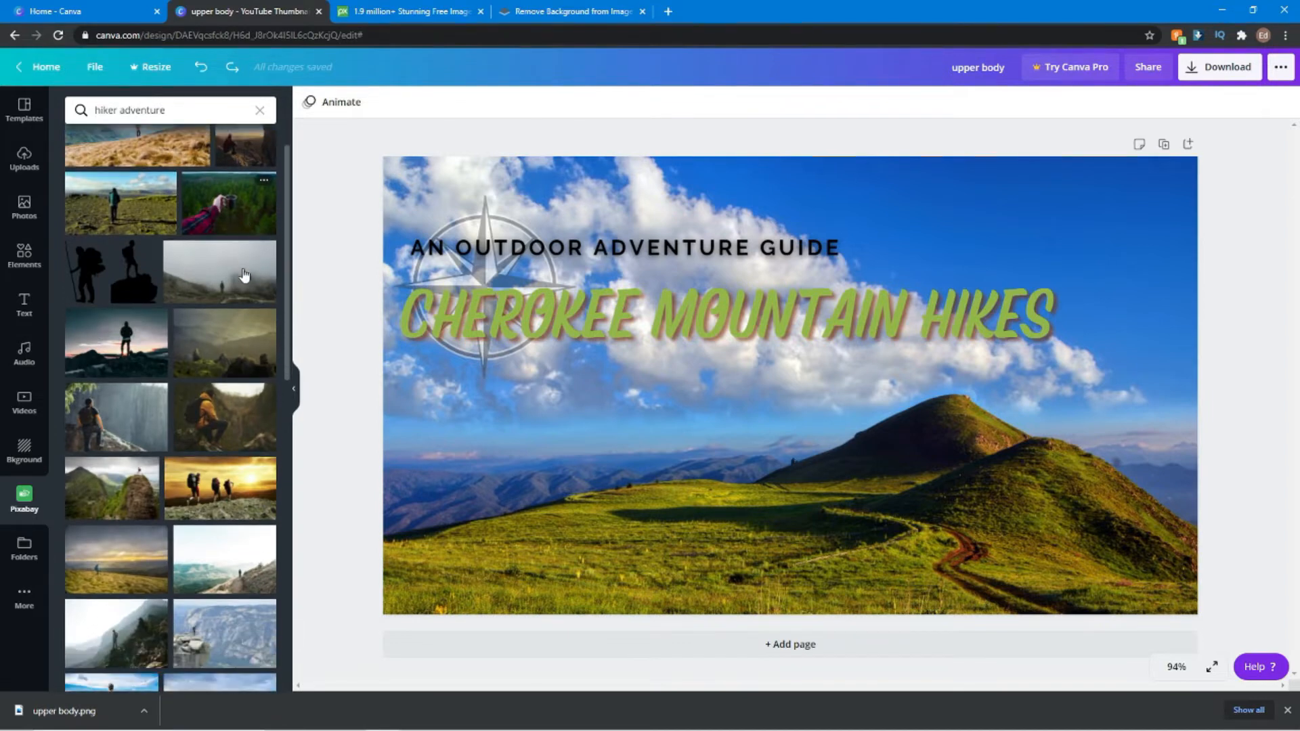
scroll(244, 275, "down", 2)
scroll(244, 275, "down", 1)
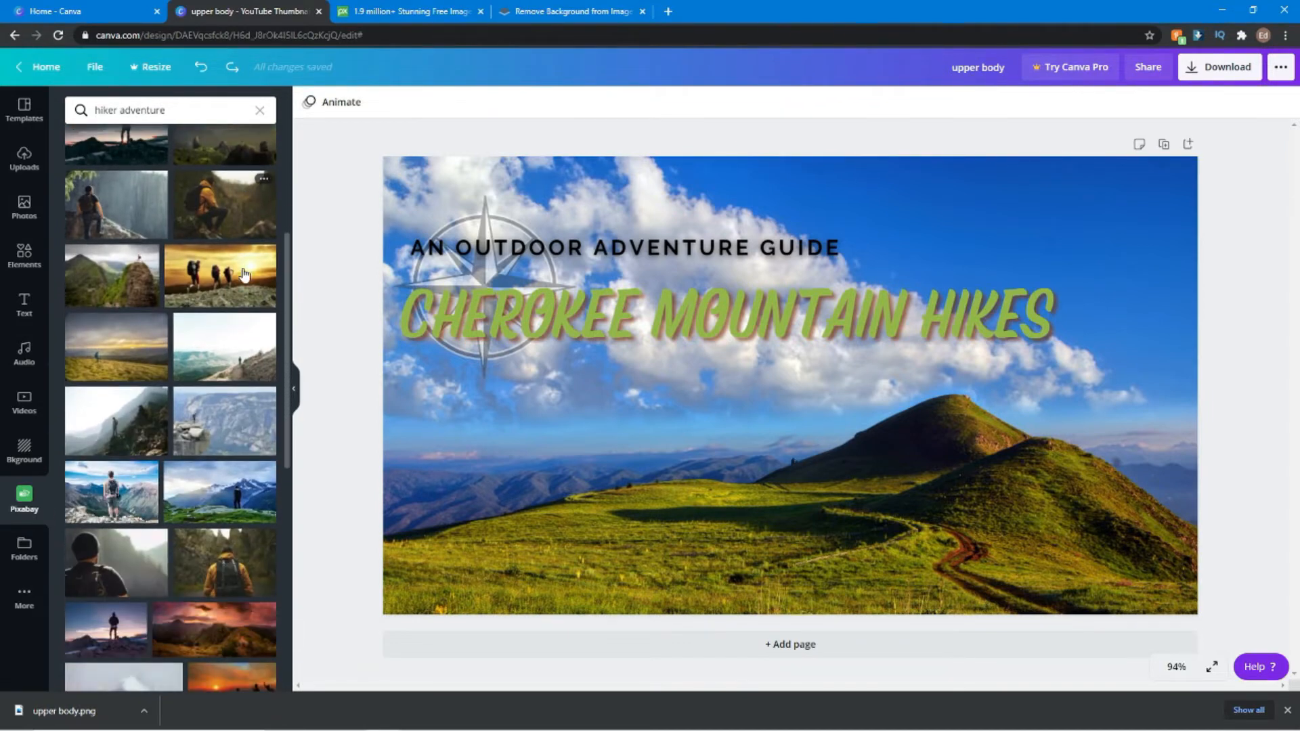
scroll(244, 275, "down", 3)
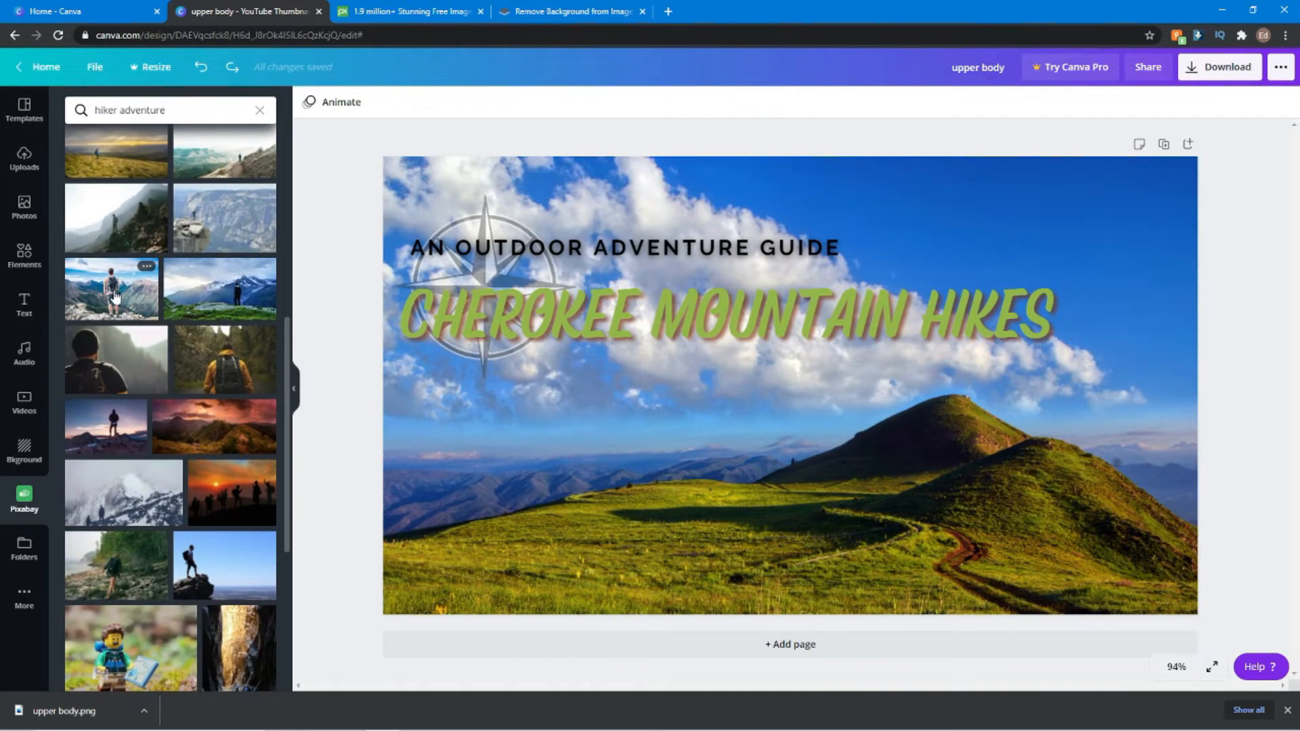
left_click(115, 297)
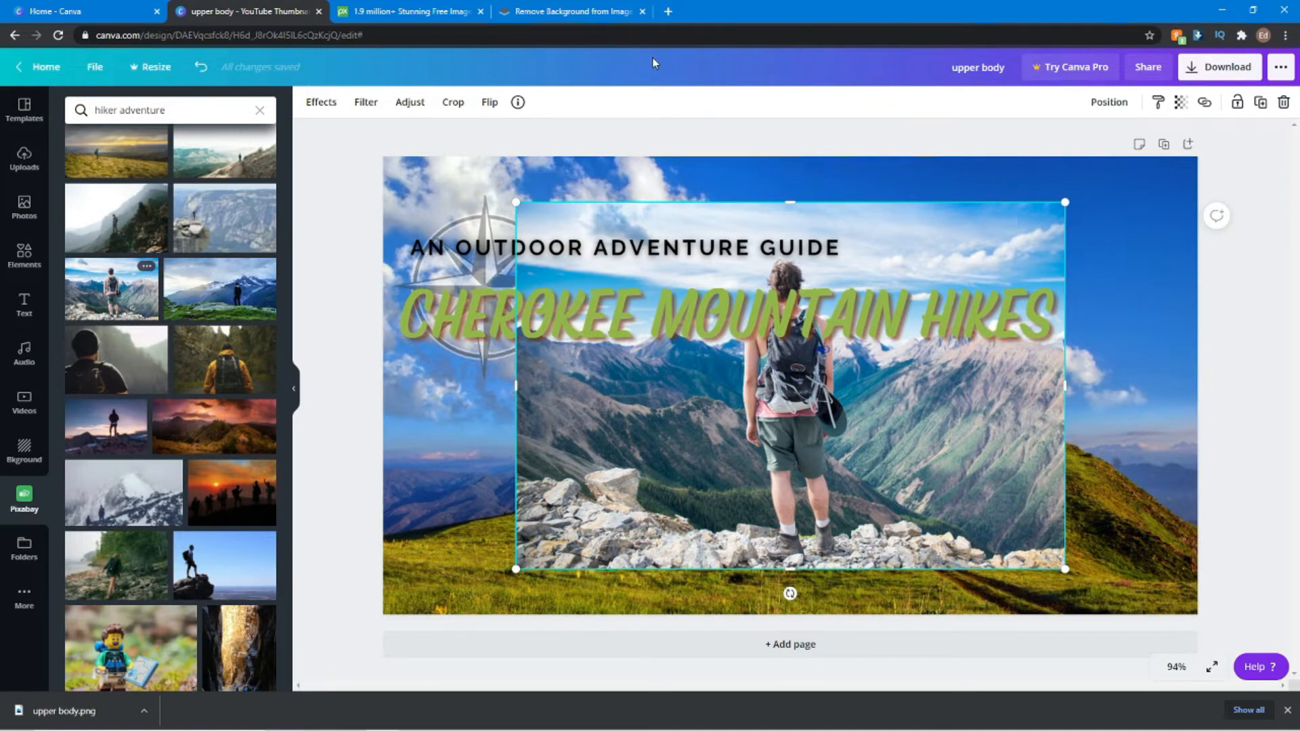
left_click(201, 71)
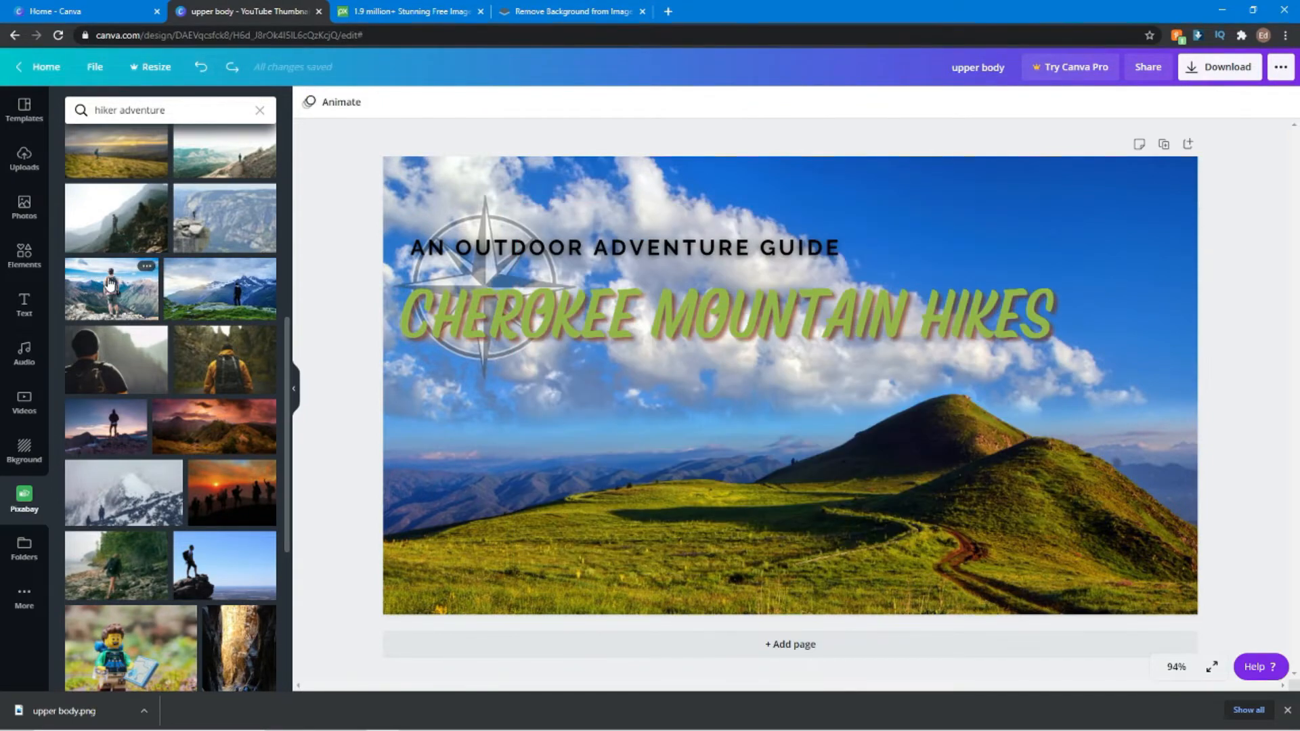
- View the backpacker photo's keywords, switch to the Pixabay website and search it for "adventure, altitude, backpack"
left_click(146, 268)
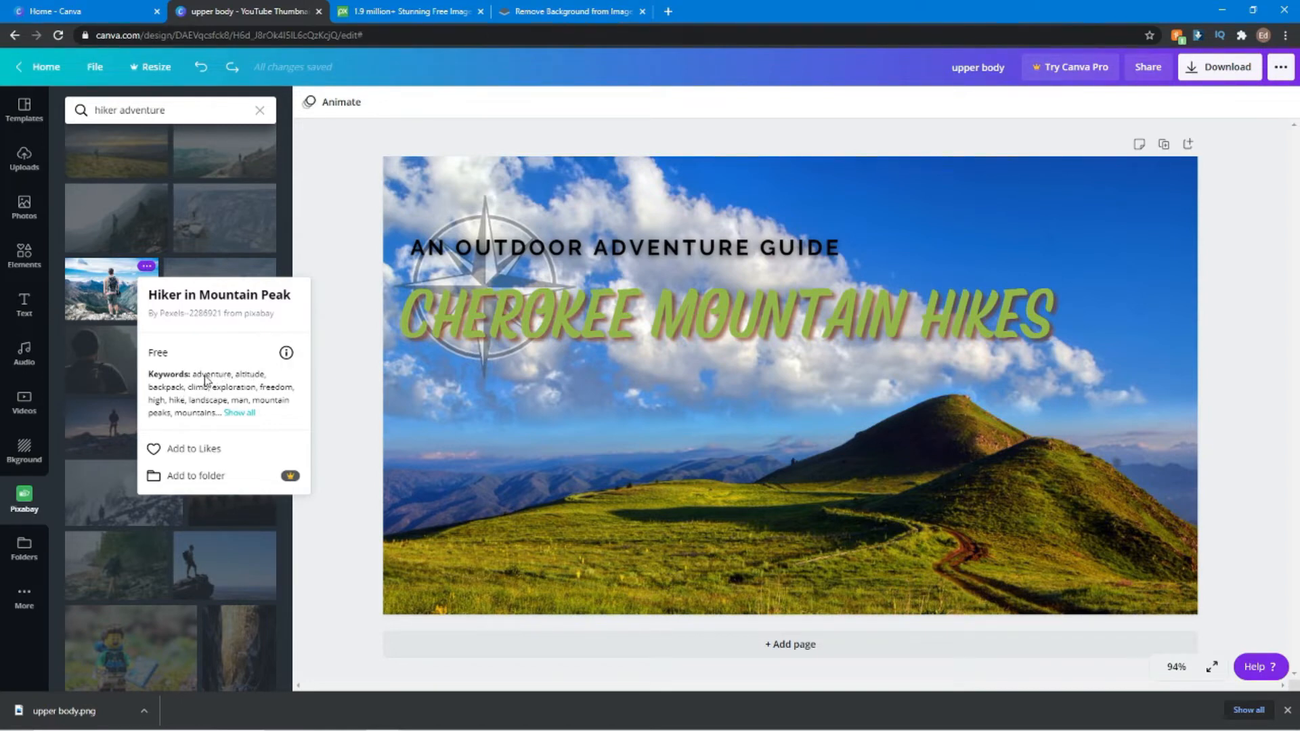
left_click(427, 10)
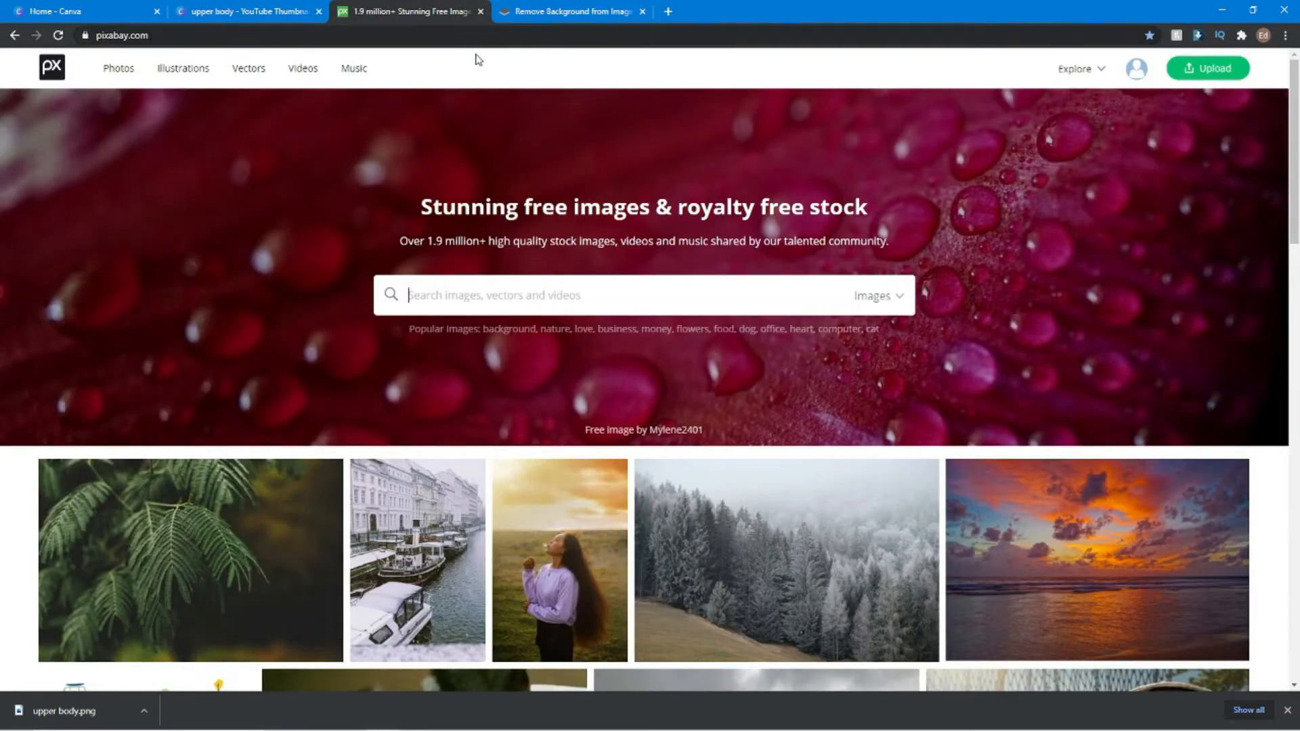
left_click(211, 9)
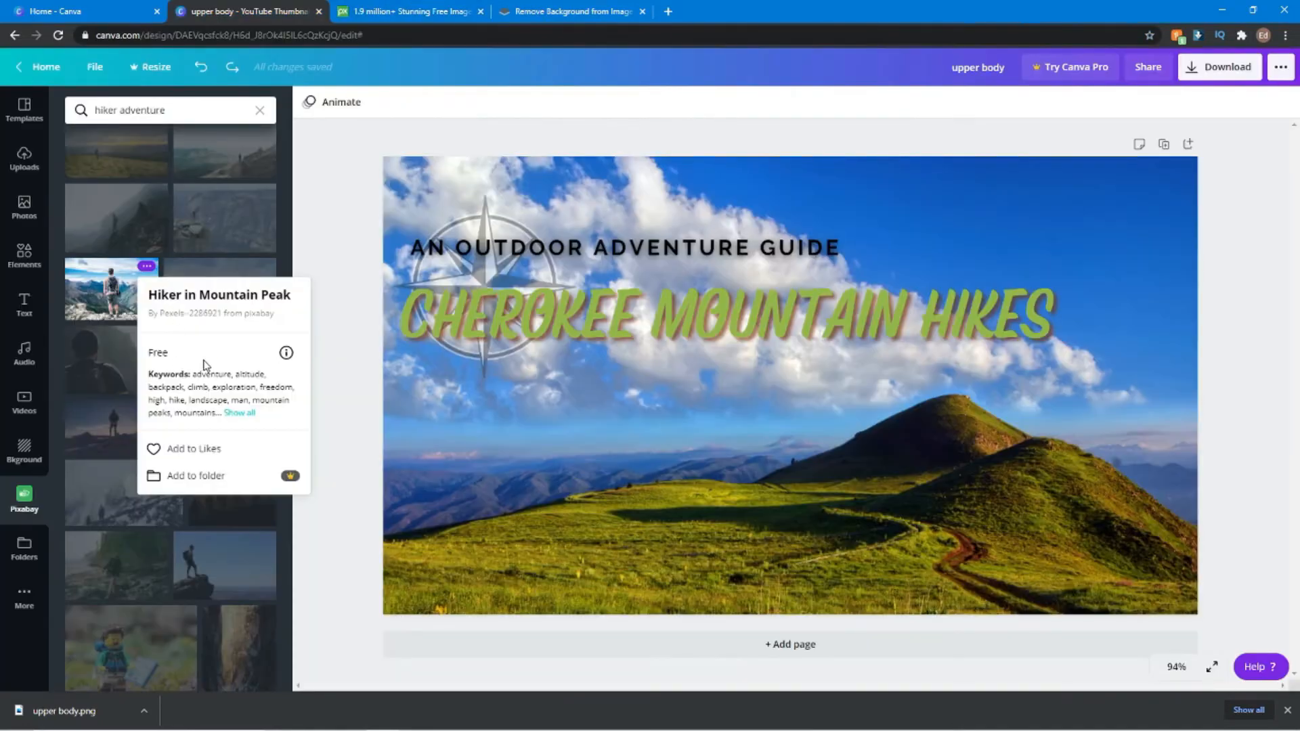
left_click(391, 6)
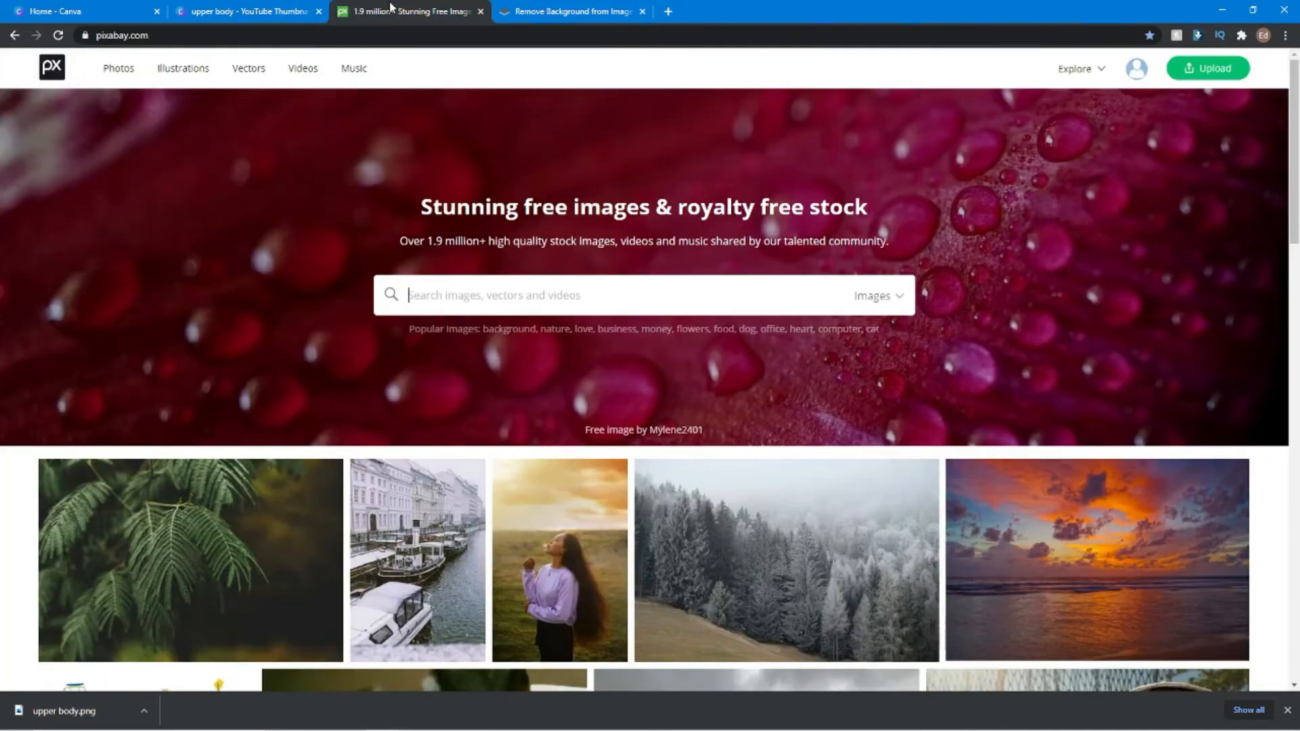
type("ad")
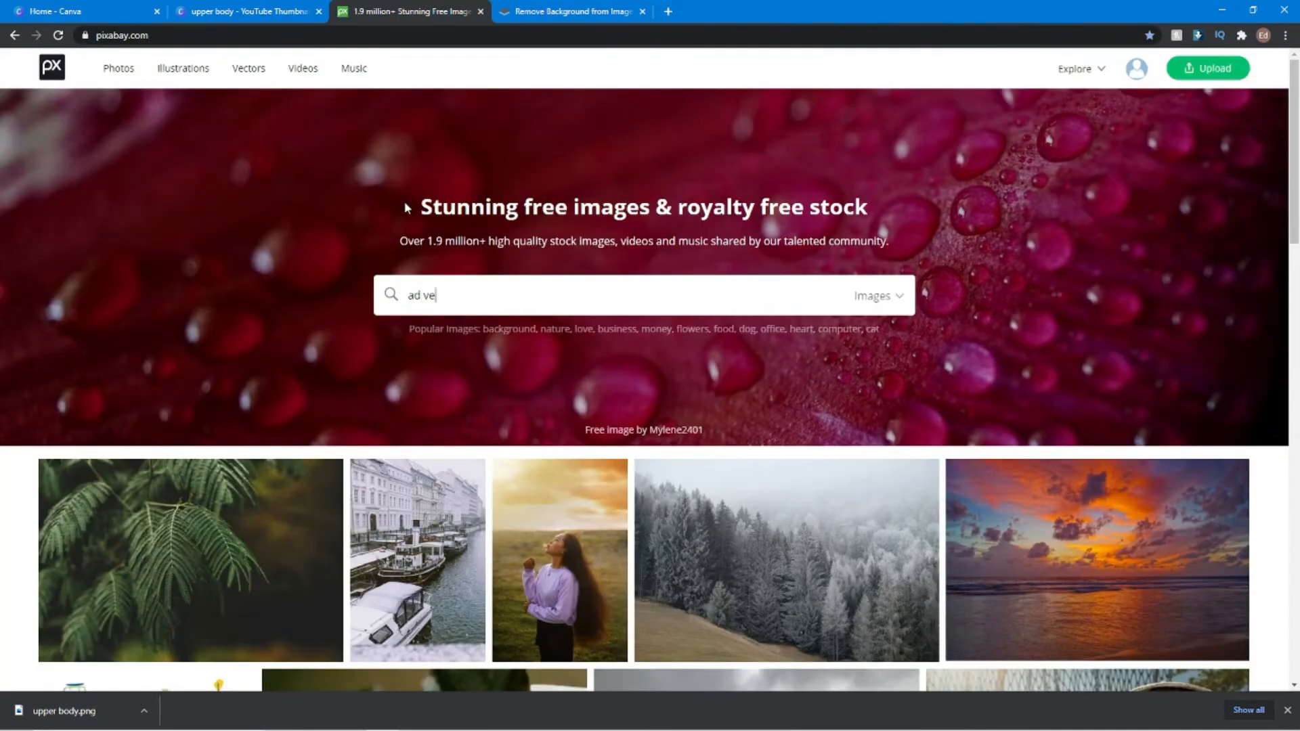
type("ventu")
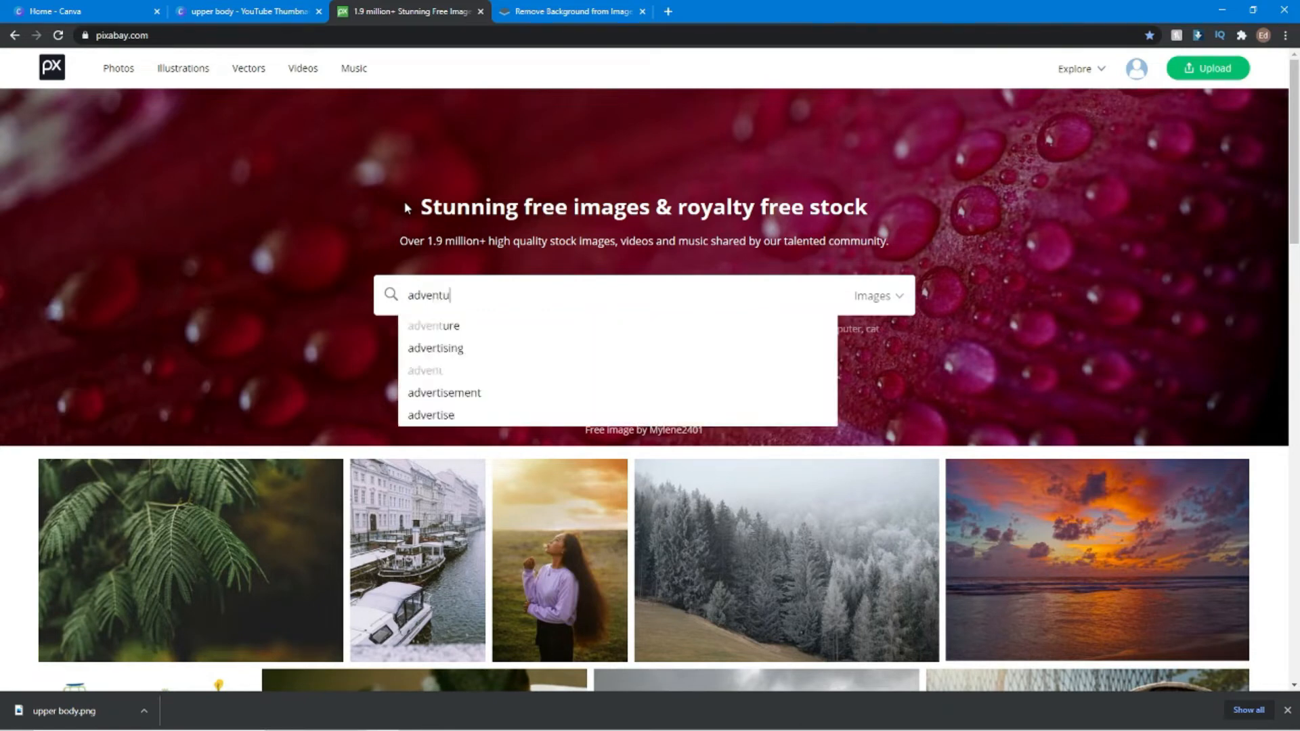
type("re, altitude")
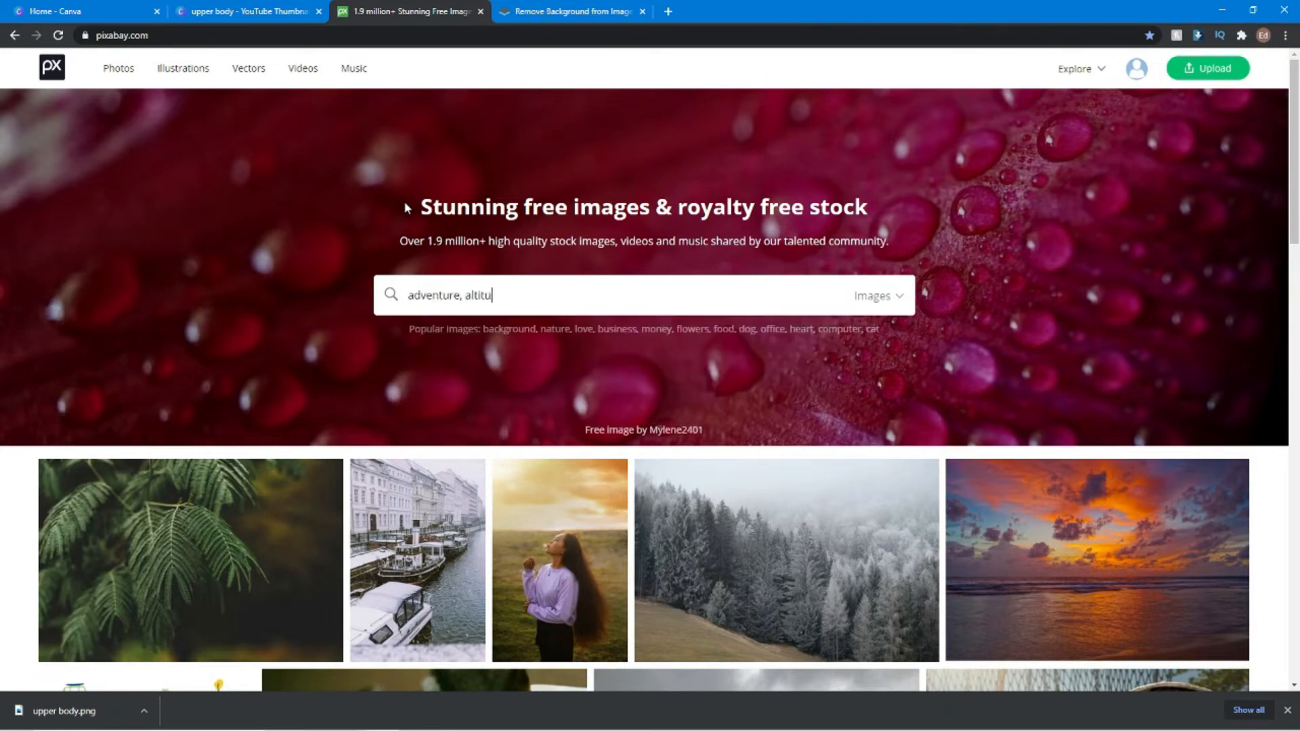
type(", backpack")
key("Return")
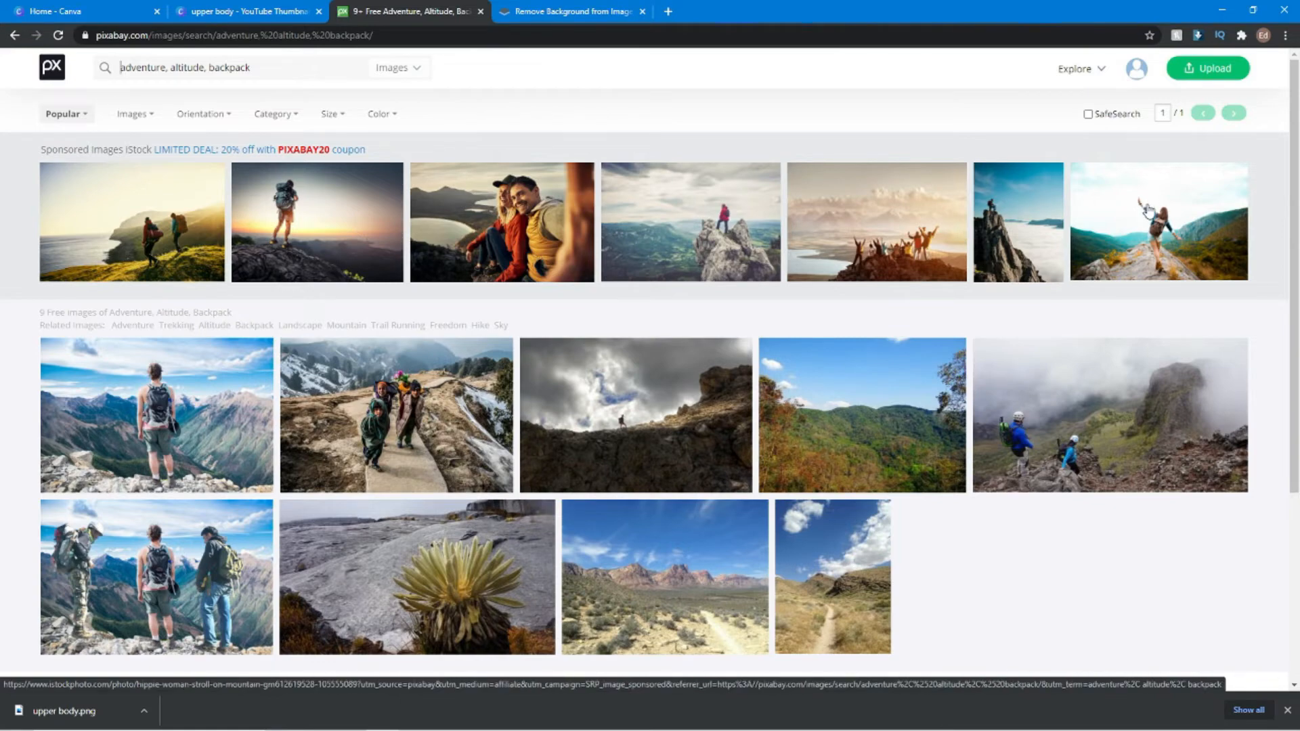
- Open the matching photo of the lone backpacker facing the mountains and download it as a 1920×1280 JPG
scroll(669, 298, "down", 1)
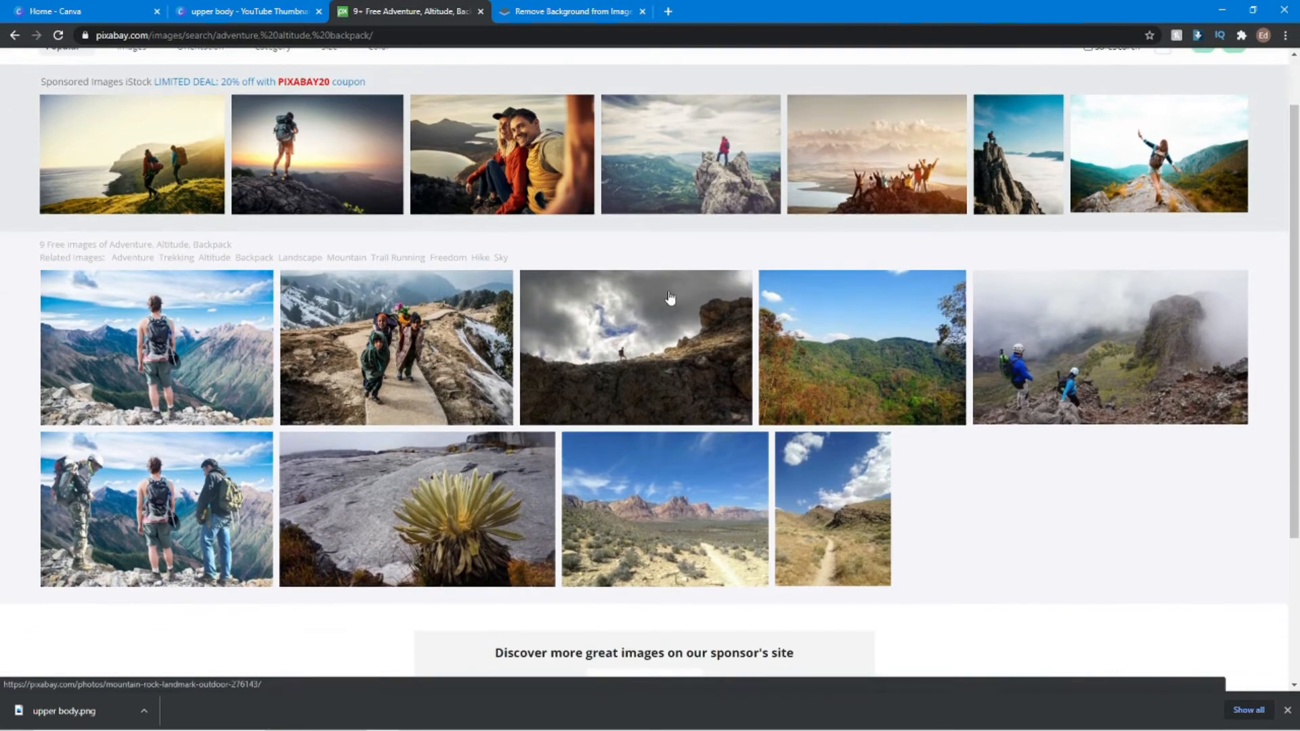
left_click(182, 346)
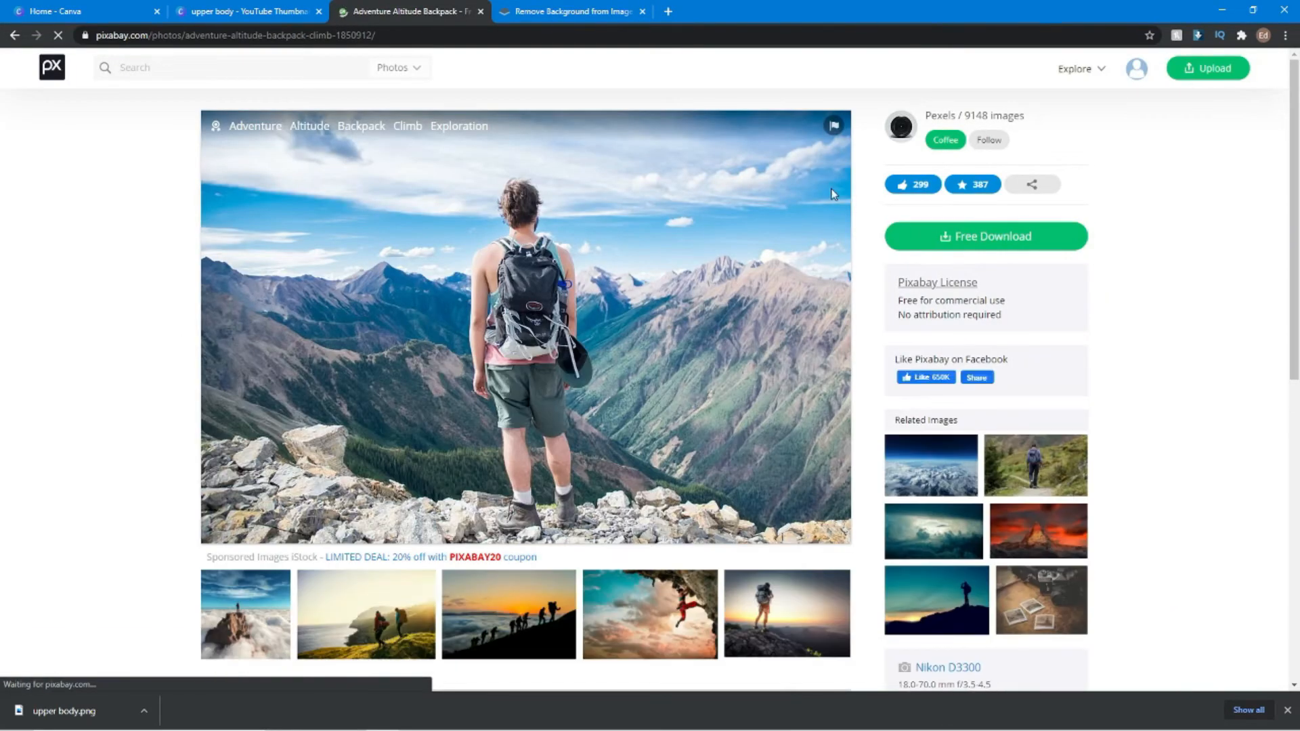
left_click(966, 244)
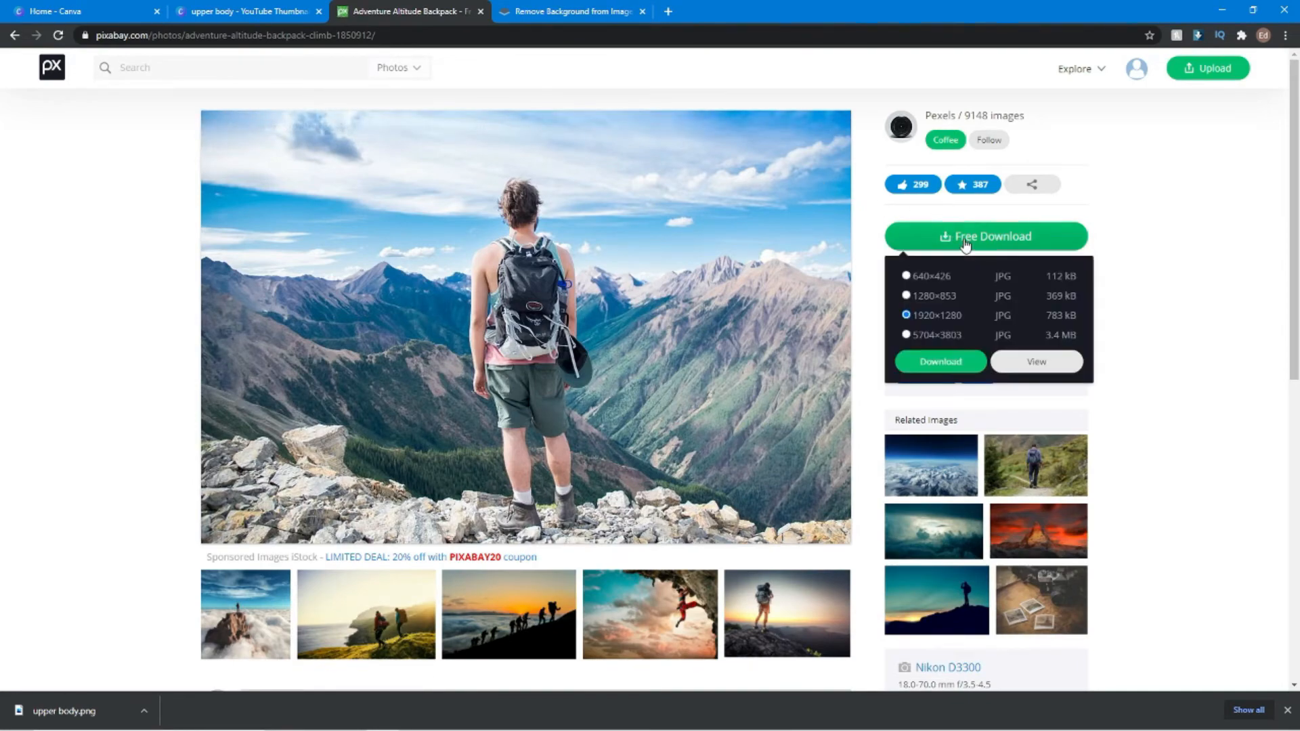
left_click(937, 364)
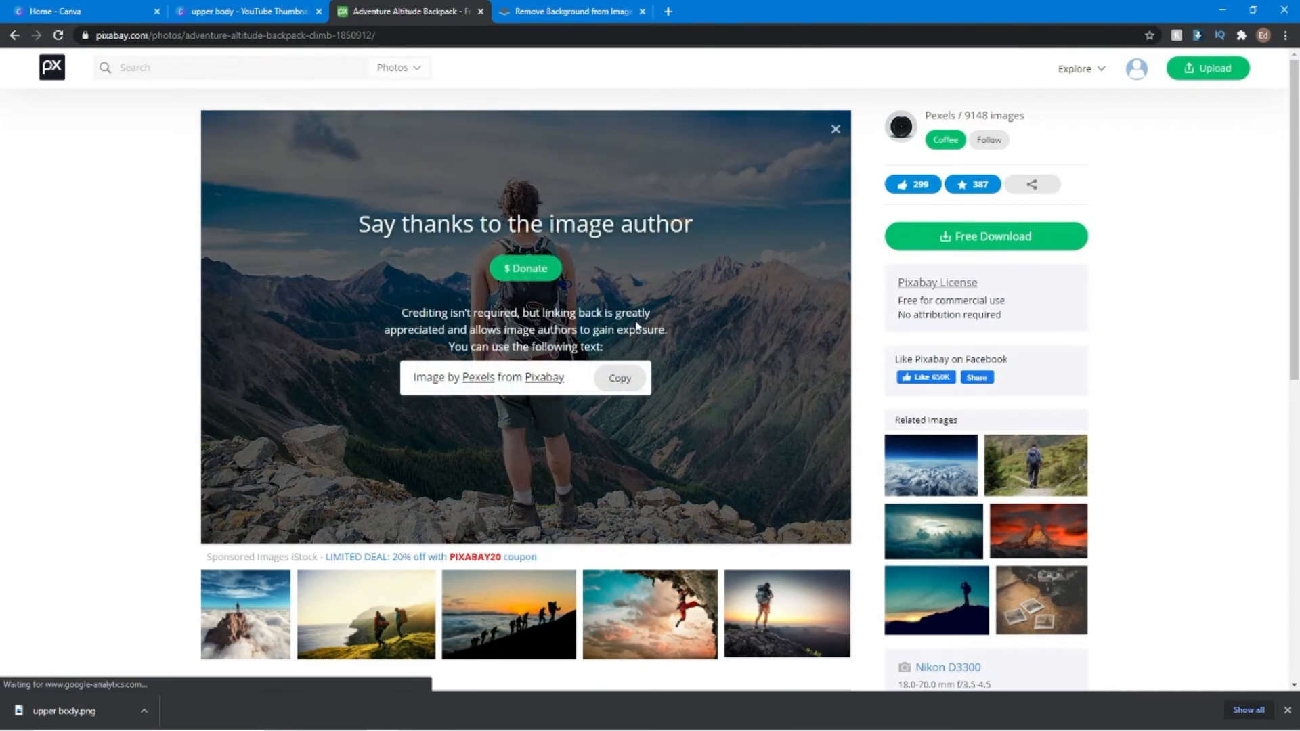
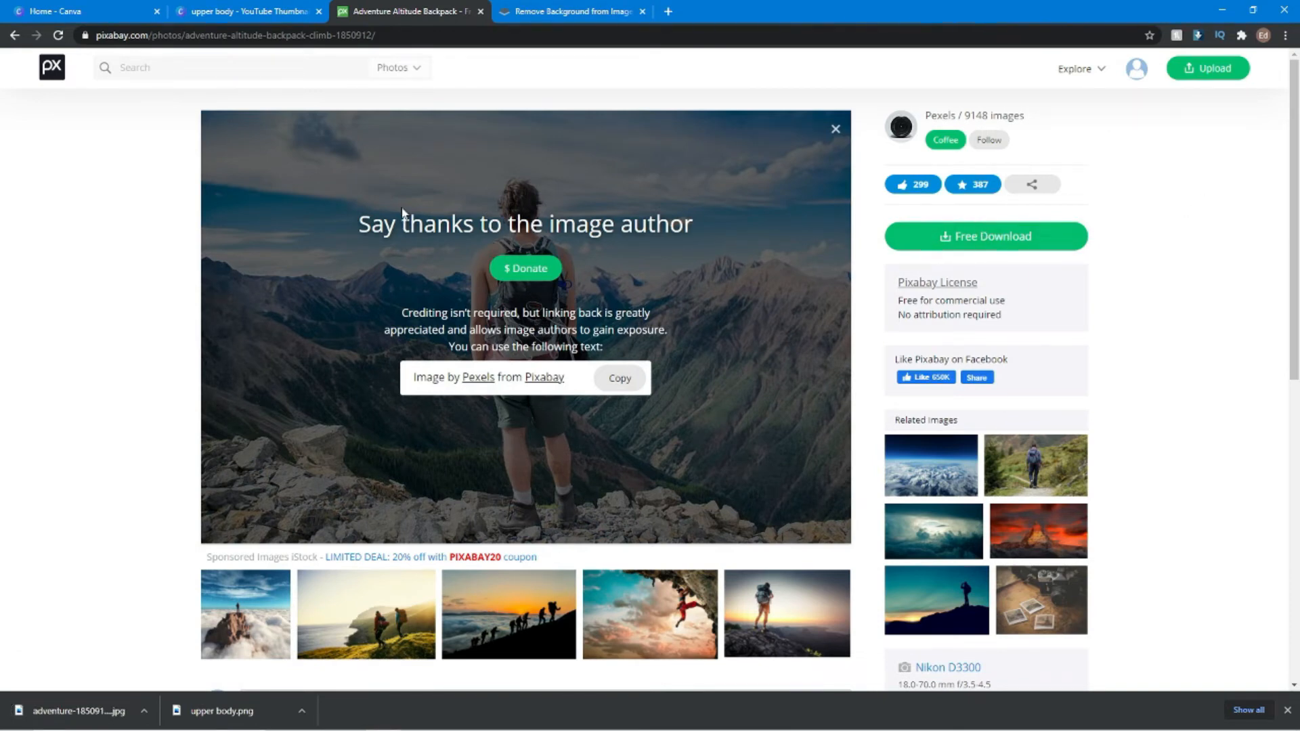
- Switch to remove.bg, upload adventure-1850912_1920.jpg for background removal and download the 612 × 408 preview image
left_click(573, 12)
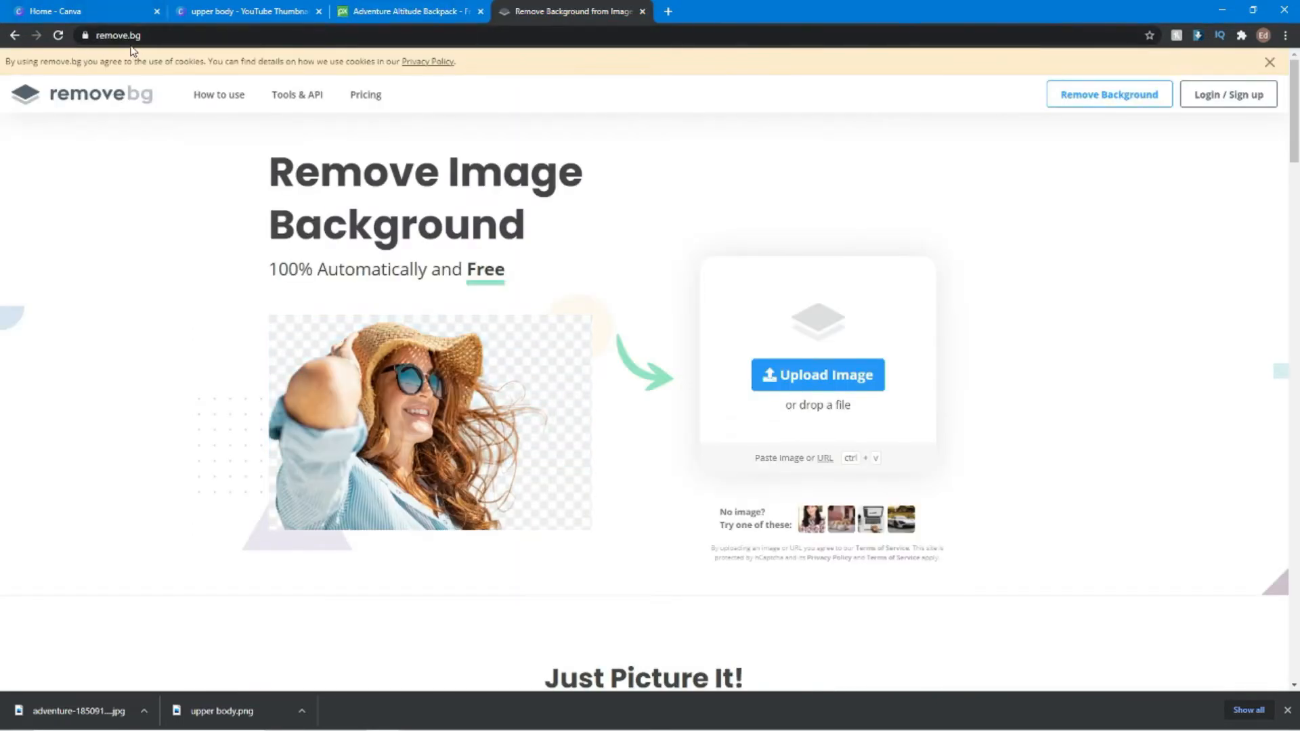
left_click(774, 376)
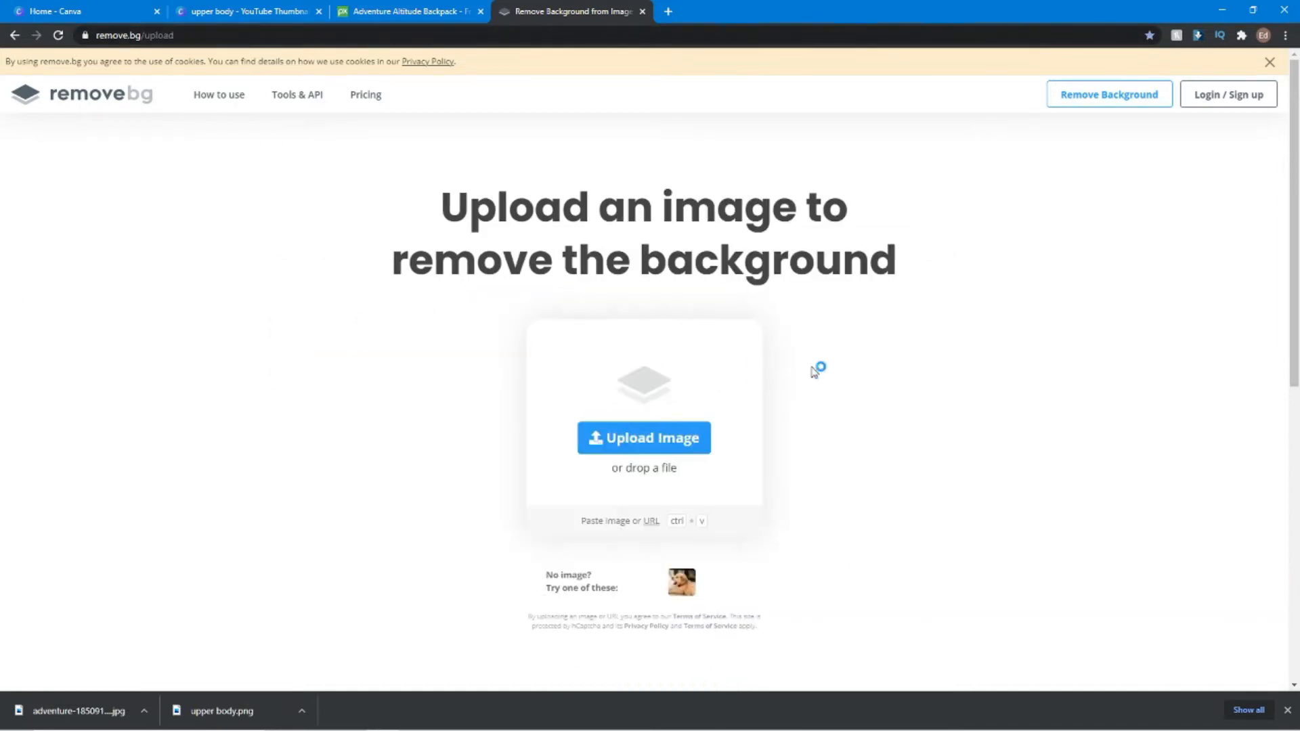
left_click(157, 139)
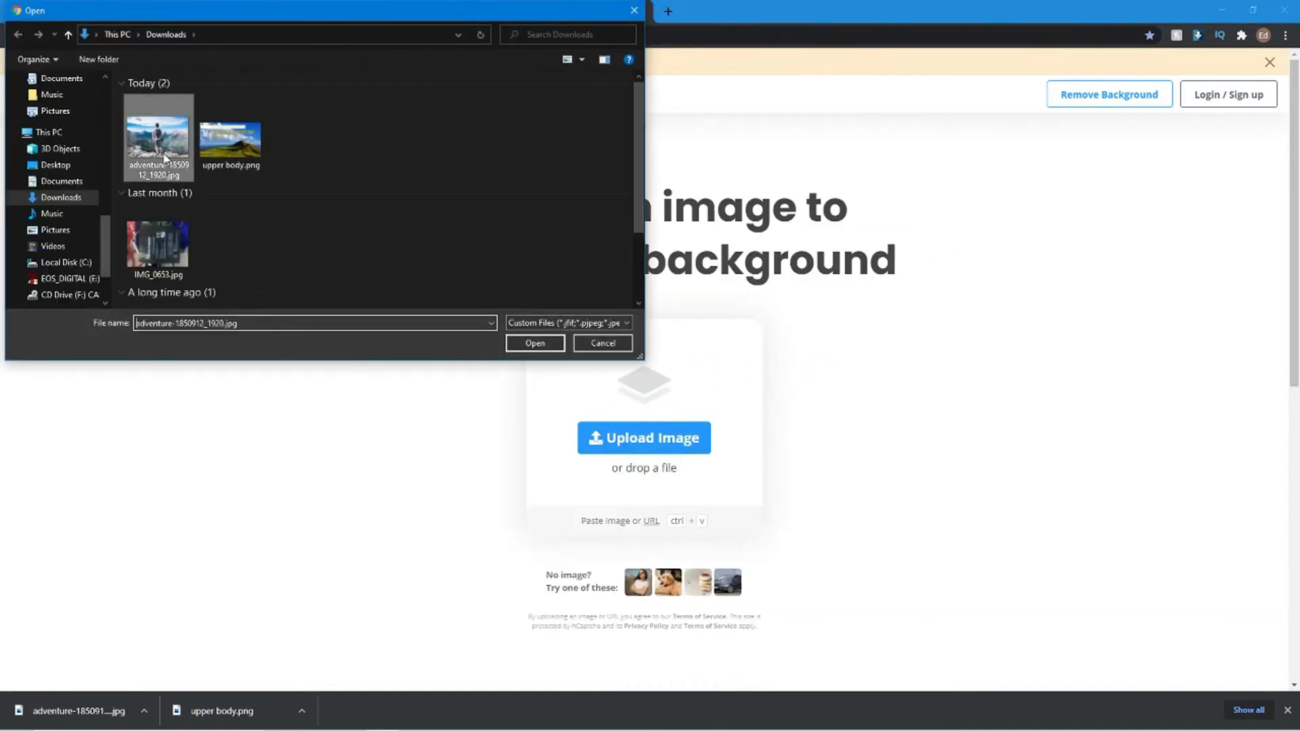
left_click(546, 346)
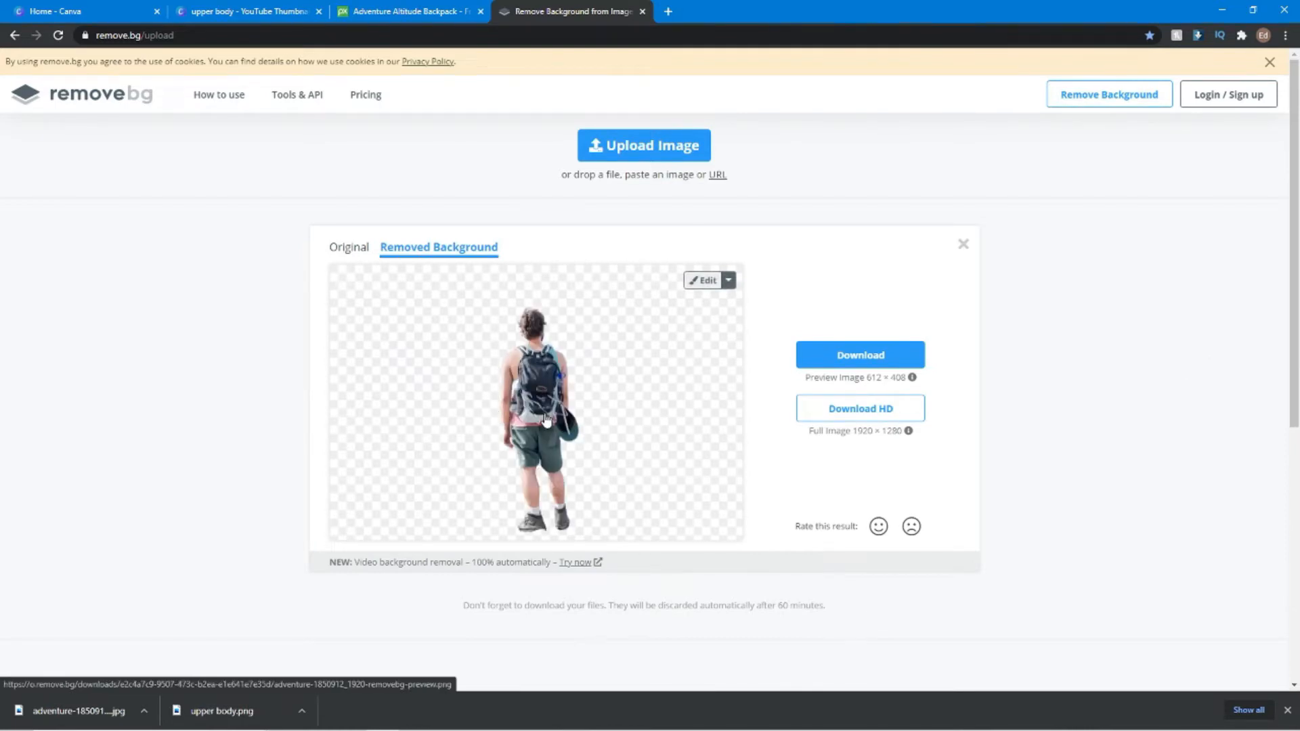
left_click(873, 356)
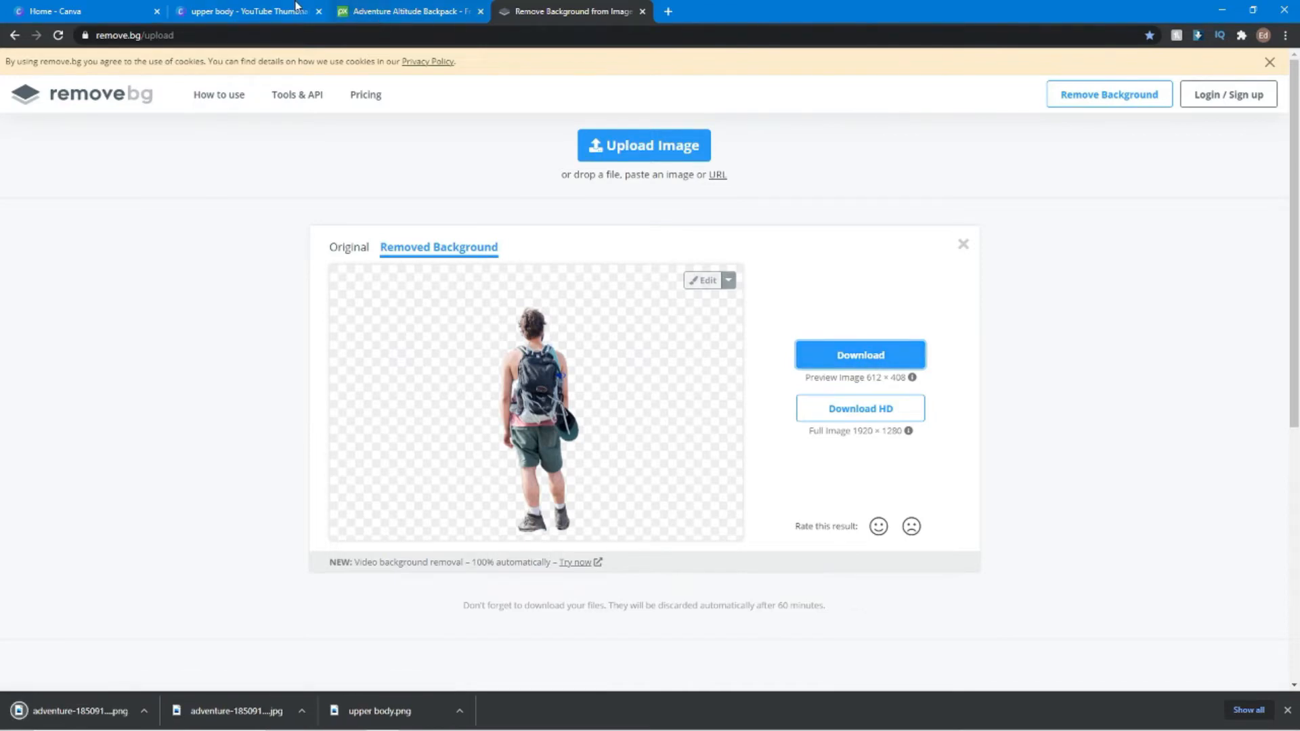
- Return to the Canva thumbnail, close the photo details and upload adventure-1850912_1920-removebg-preview.png from the device
left_click(240, 11)
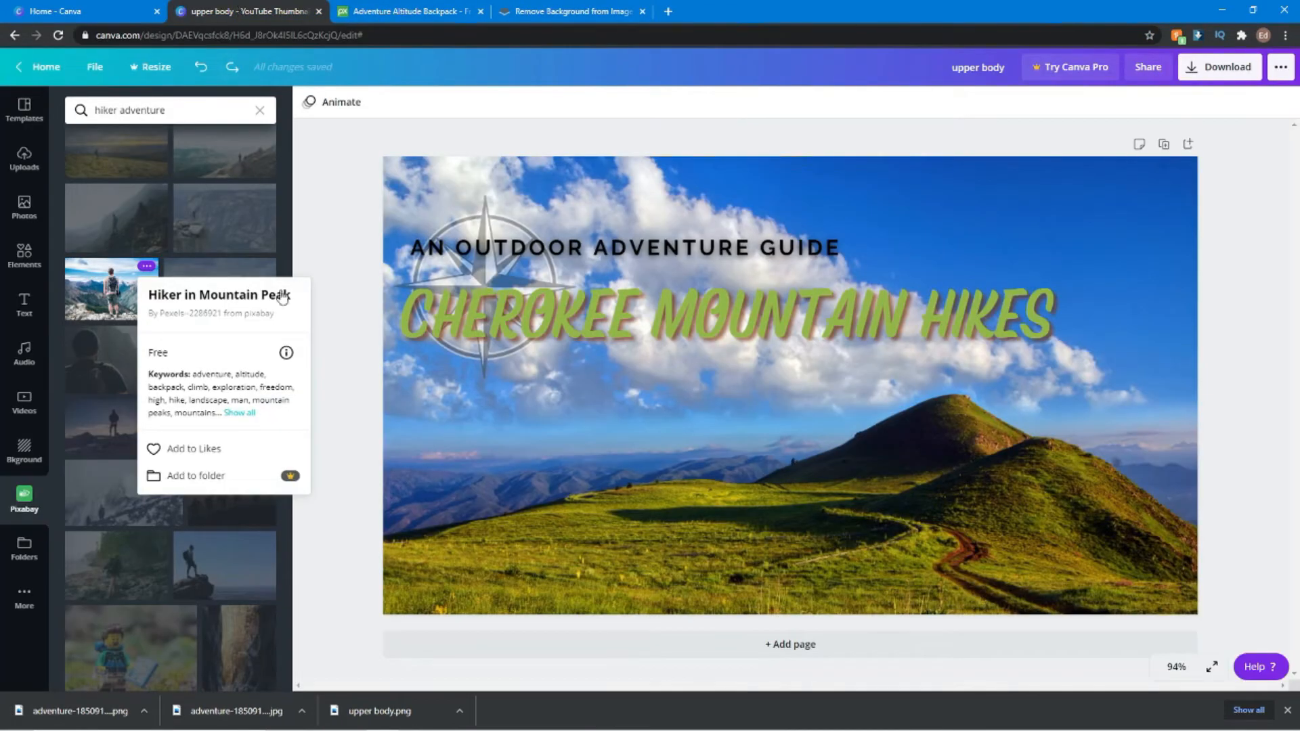
left_click(313, 232)
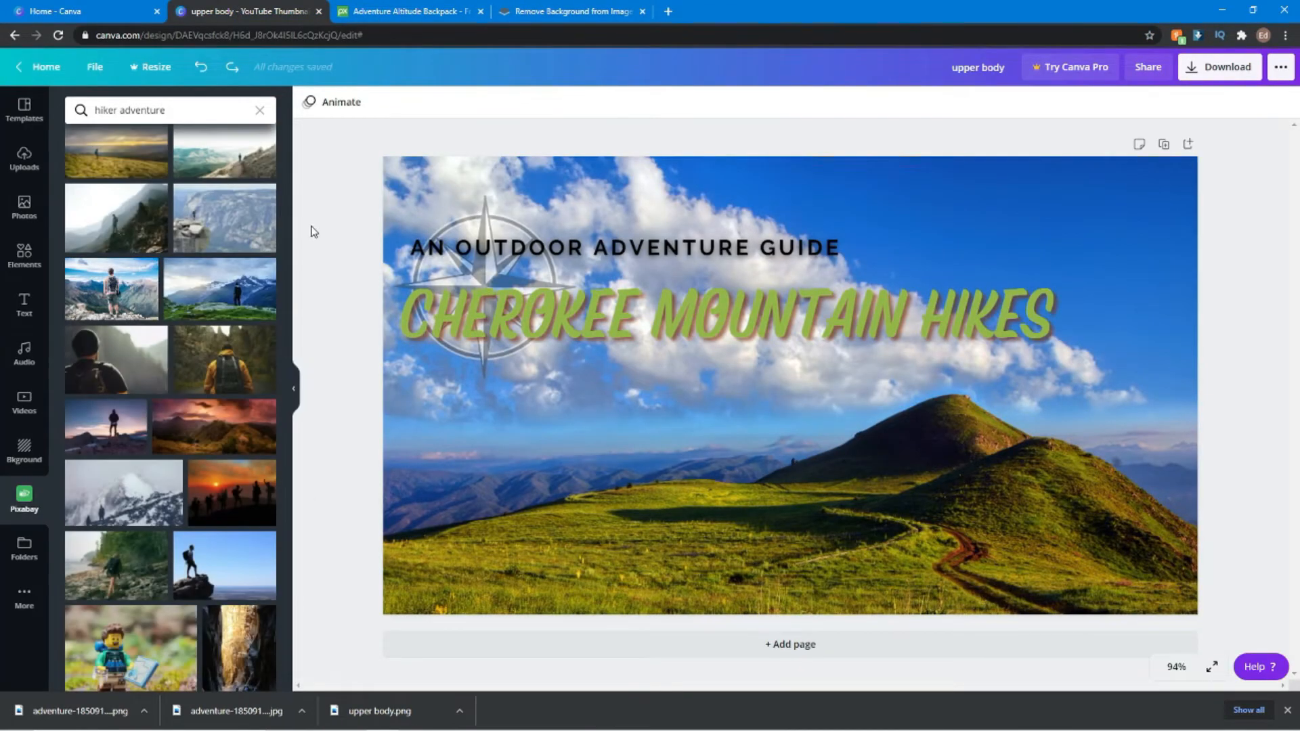
left_click(24, 162)
left_click(185, 110)
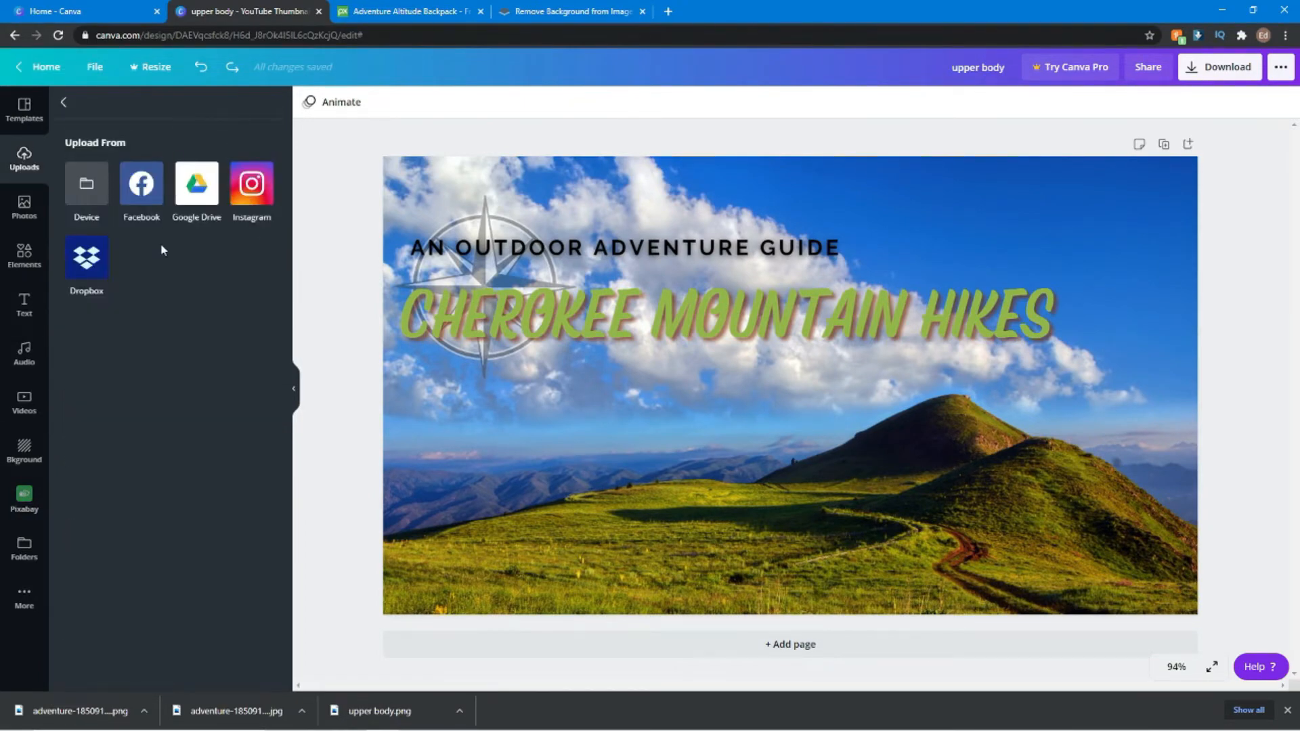
left_click(89, 190)
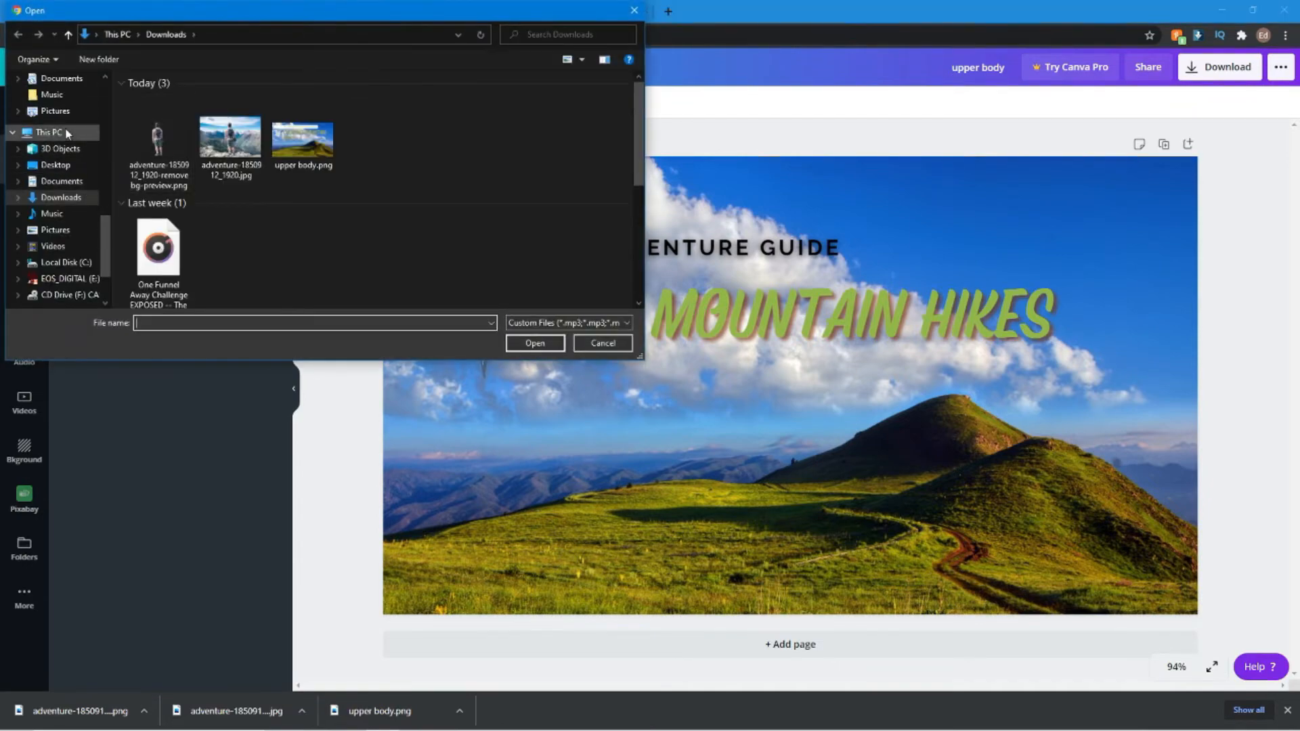
left_click(160, 139)
left_click(535, 343)
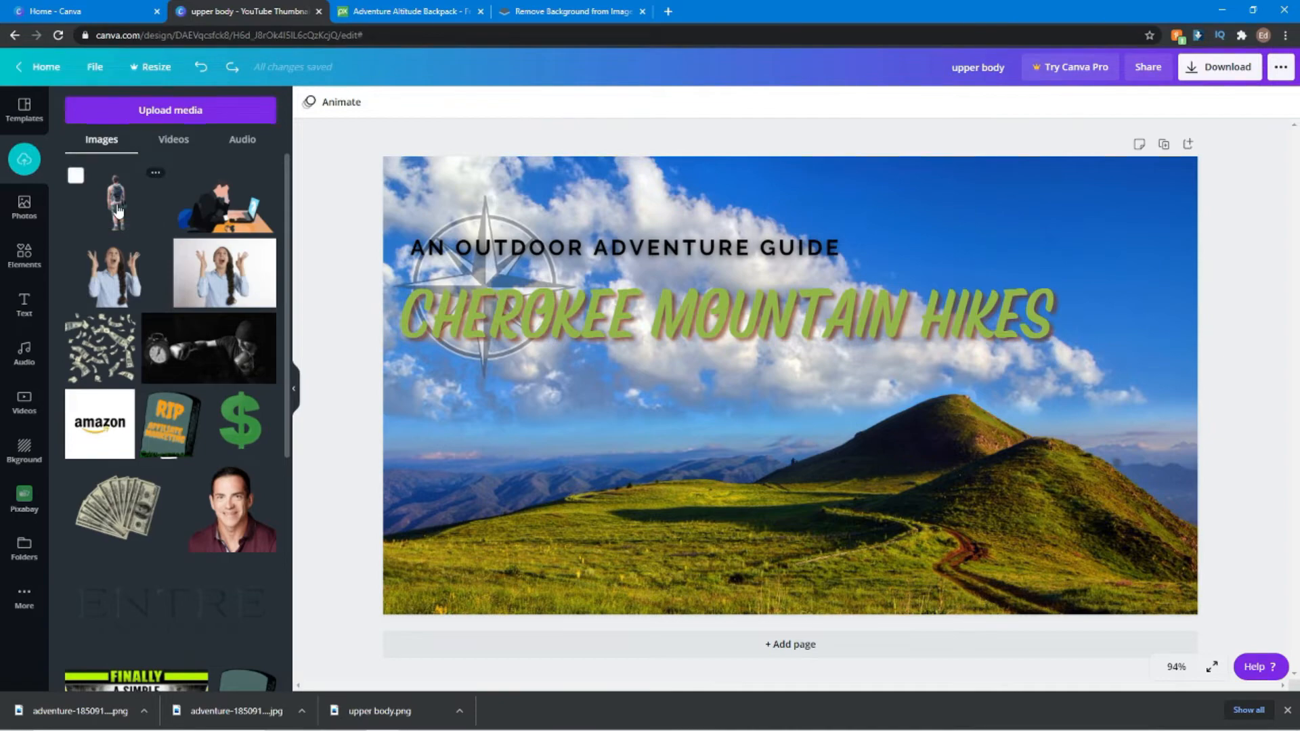
- Add the hiker cutout to the thumbnail, shrink it to a small figure and stand it on the nearer hill's summit
left_click_drag(113, 201, 738, 493)
left_click_drag(666, 379, 797, 385)
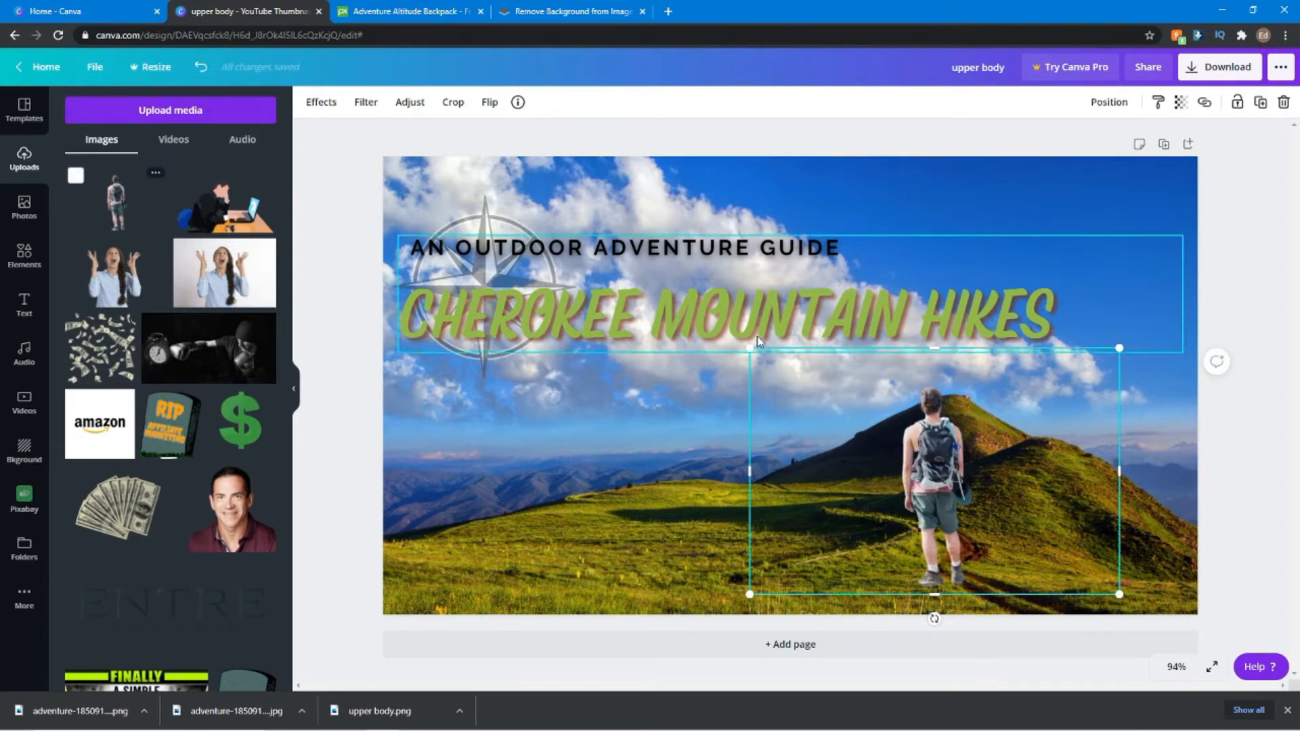
left_click_drag(750, 349, 933, 525)
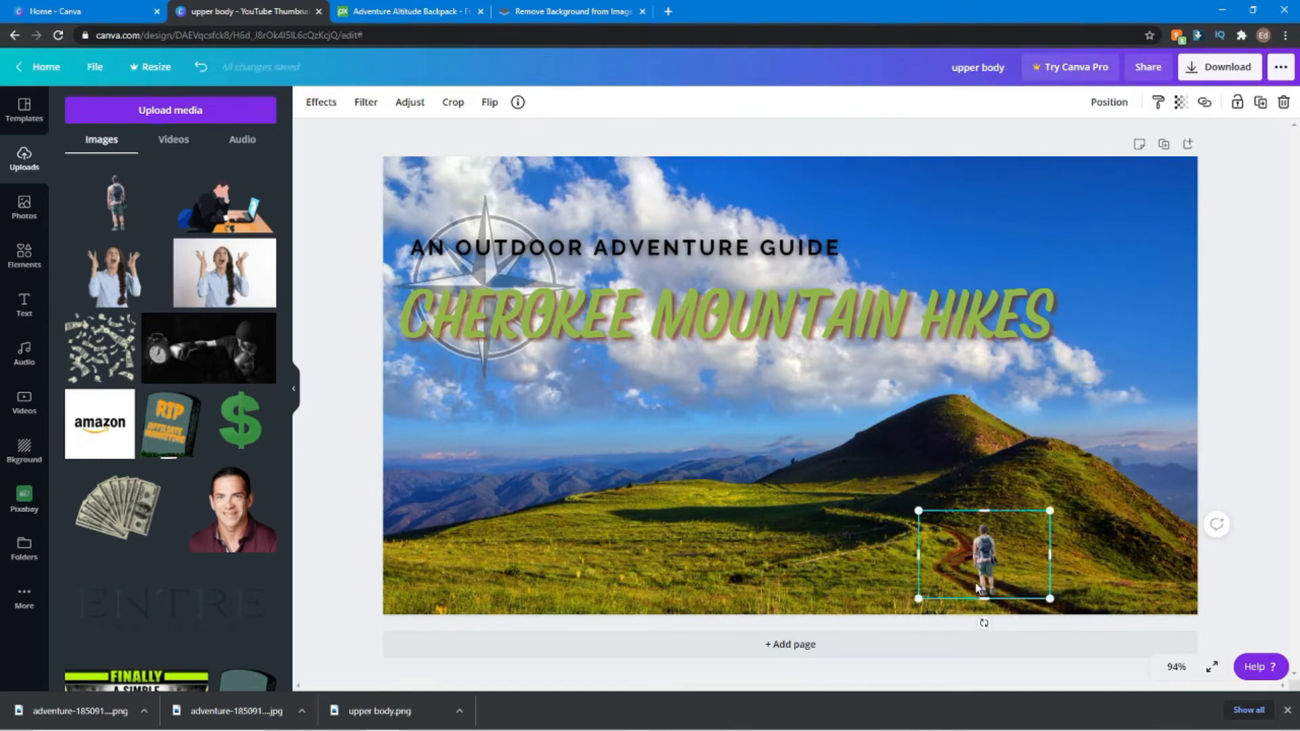
left_click_drag(987, 591, 1056, 434)
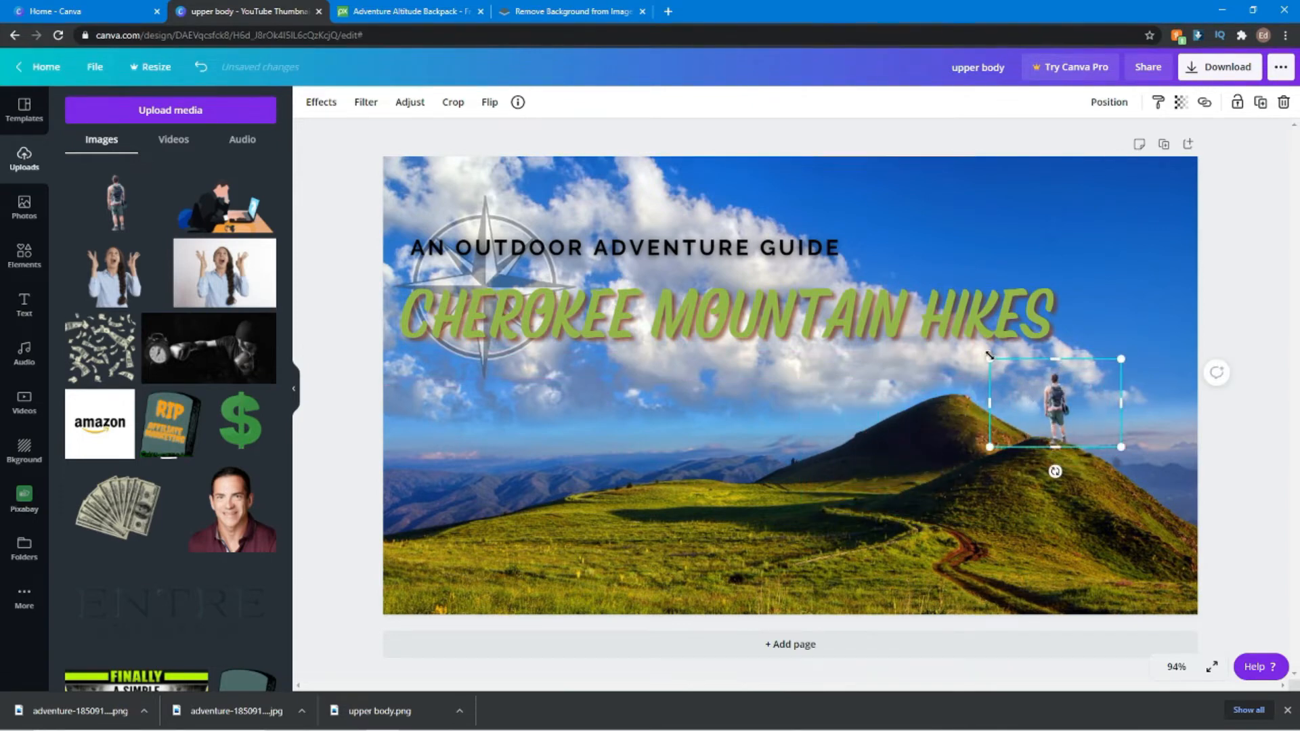
- Shrink the hiker cutout further to a tiny figure standing on the nearer hill's summit, then deselect it
left_click_drag(989, 356, 1021, 432)
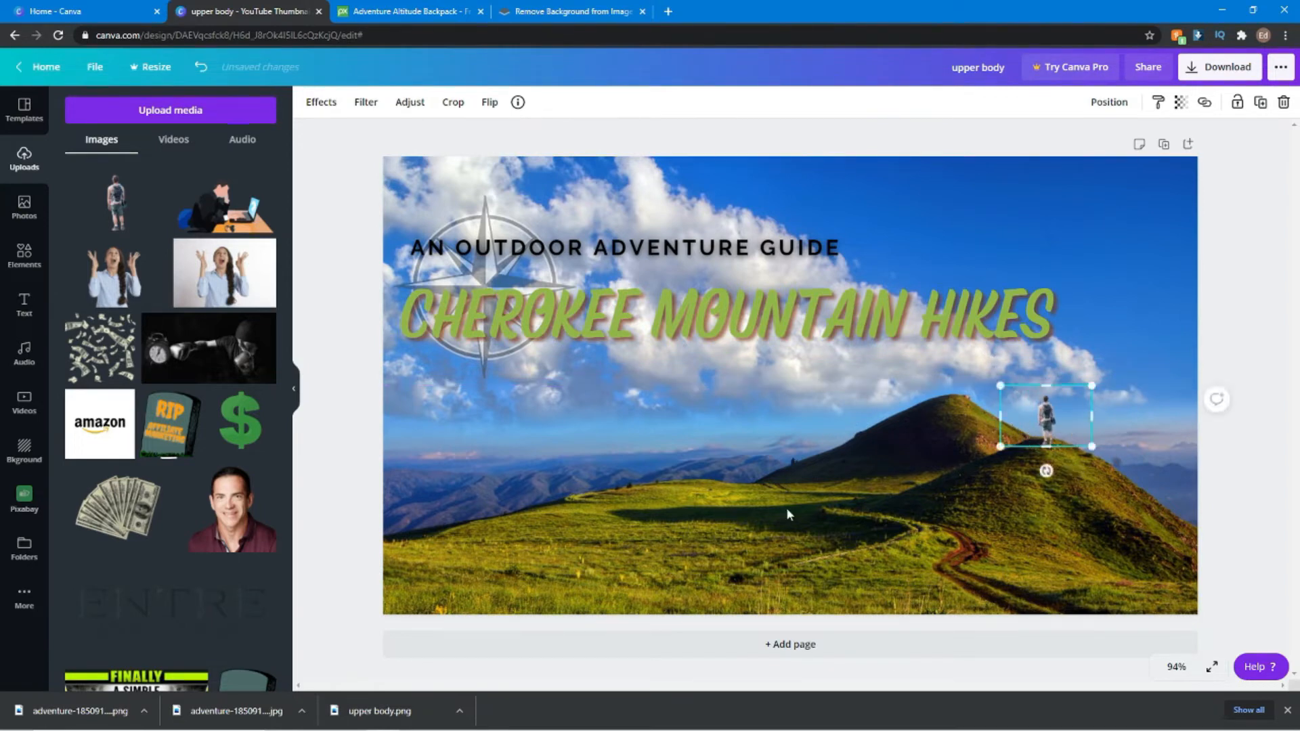
left_click(784, 508)
left_click(1032, 430)
left_click_drag(1001, 386, 1018, 422)
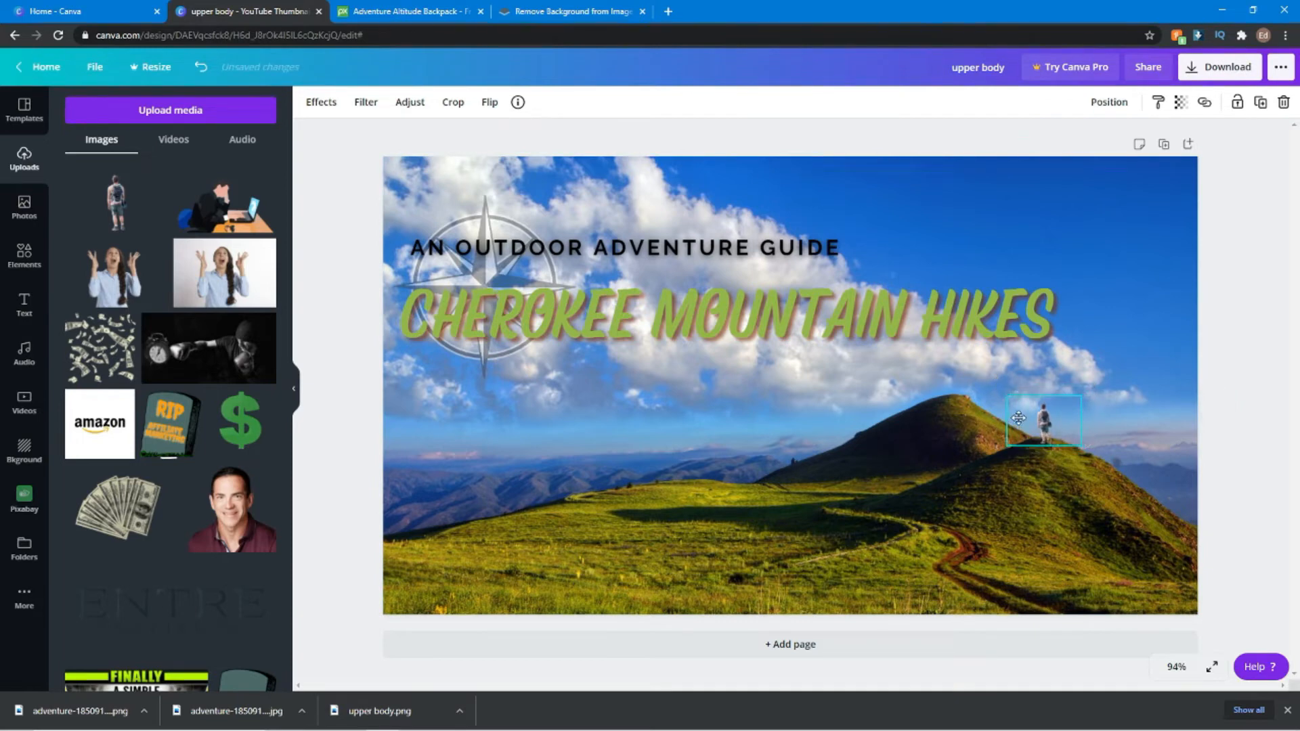
left_click(555, 681)
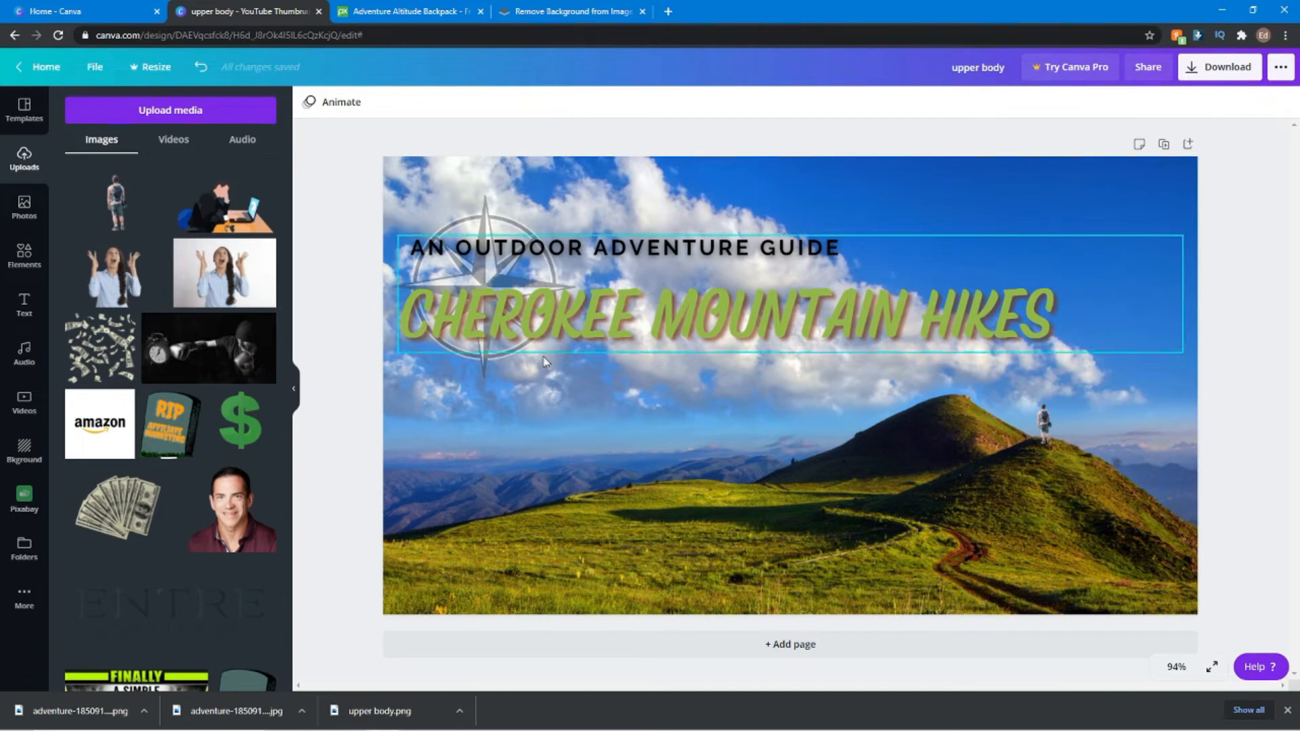
- Try the mountain stock photo of the grassy ridge trail on the thumbnail, then undo its placement
left_click(22, 212)
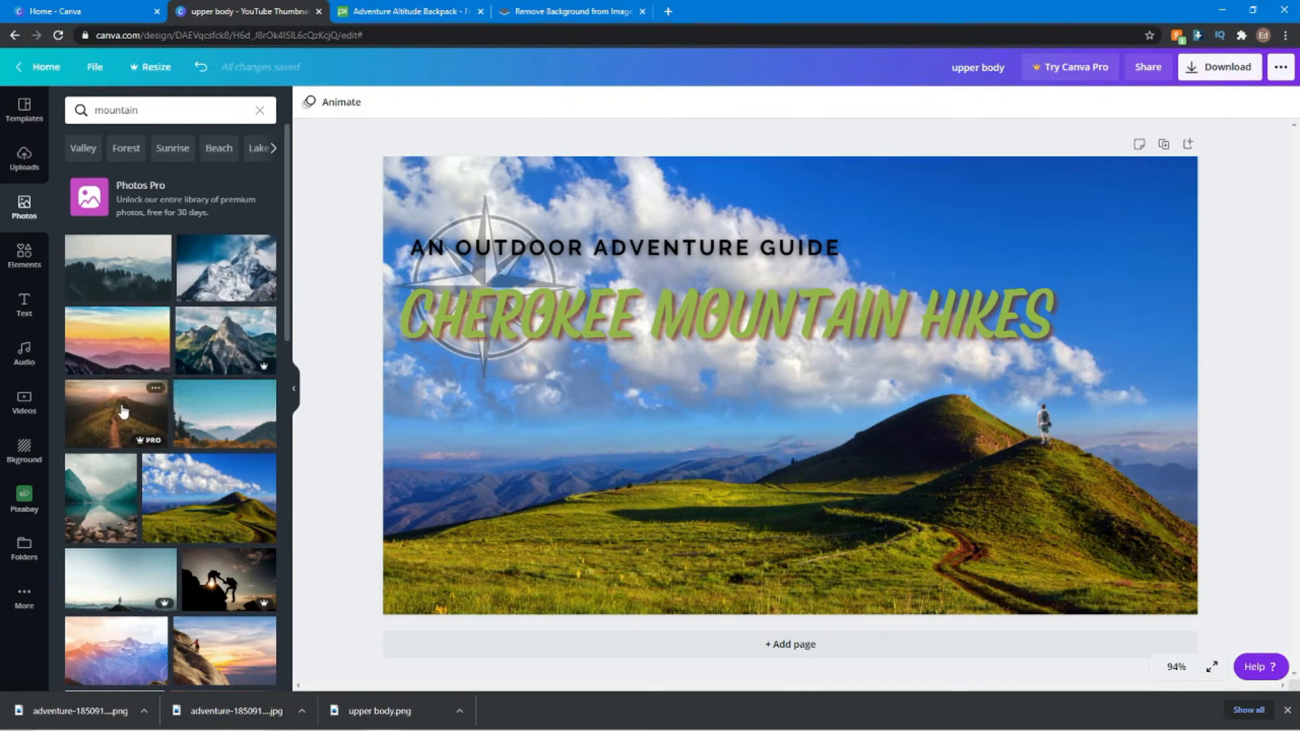
left_click(123, 425)
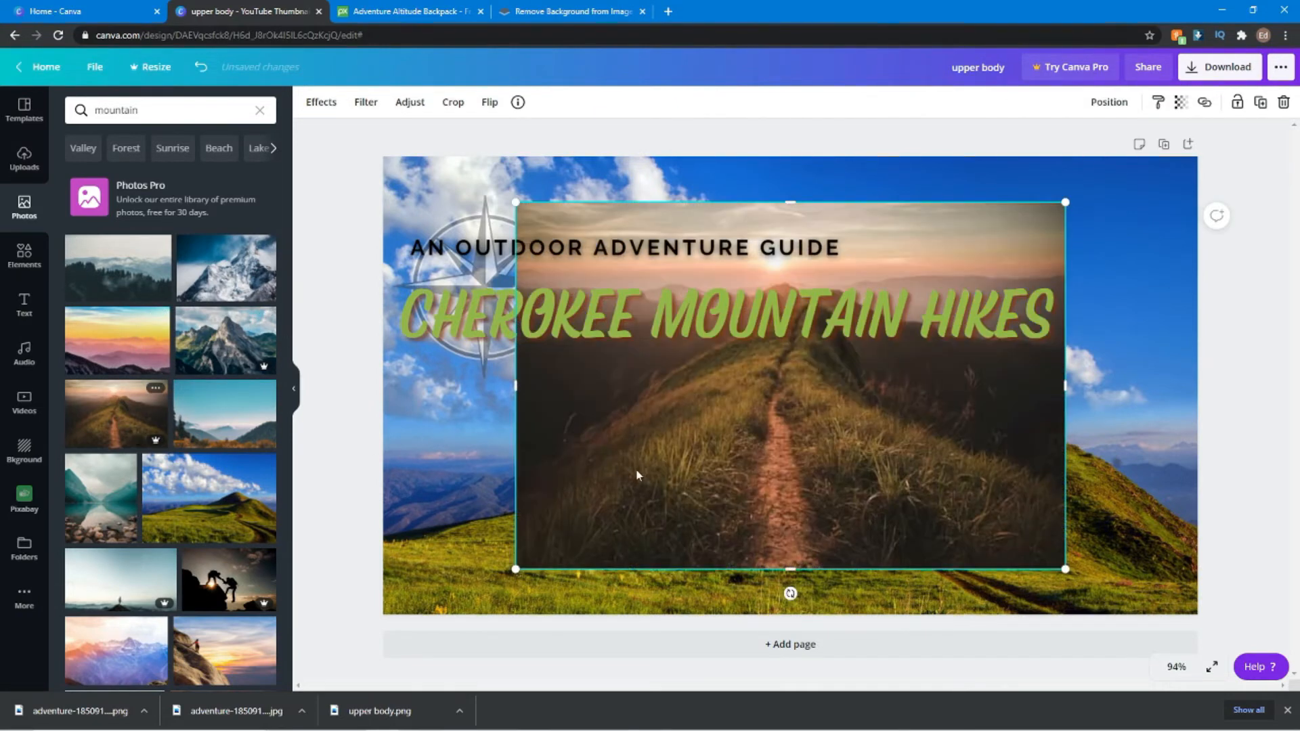
mouse_move(514, 202)
left_mouse_down()
mouse_move(398, 131)
mouse_move(515, 201)
left_mouse_up()
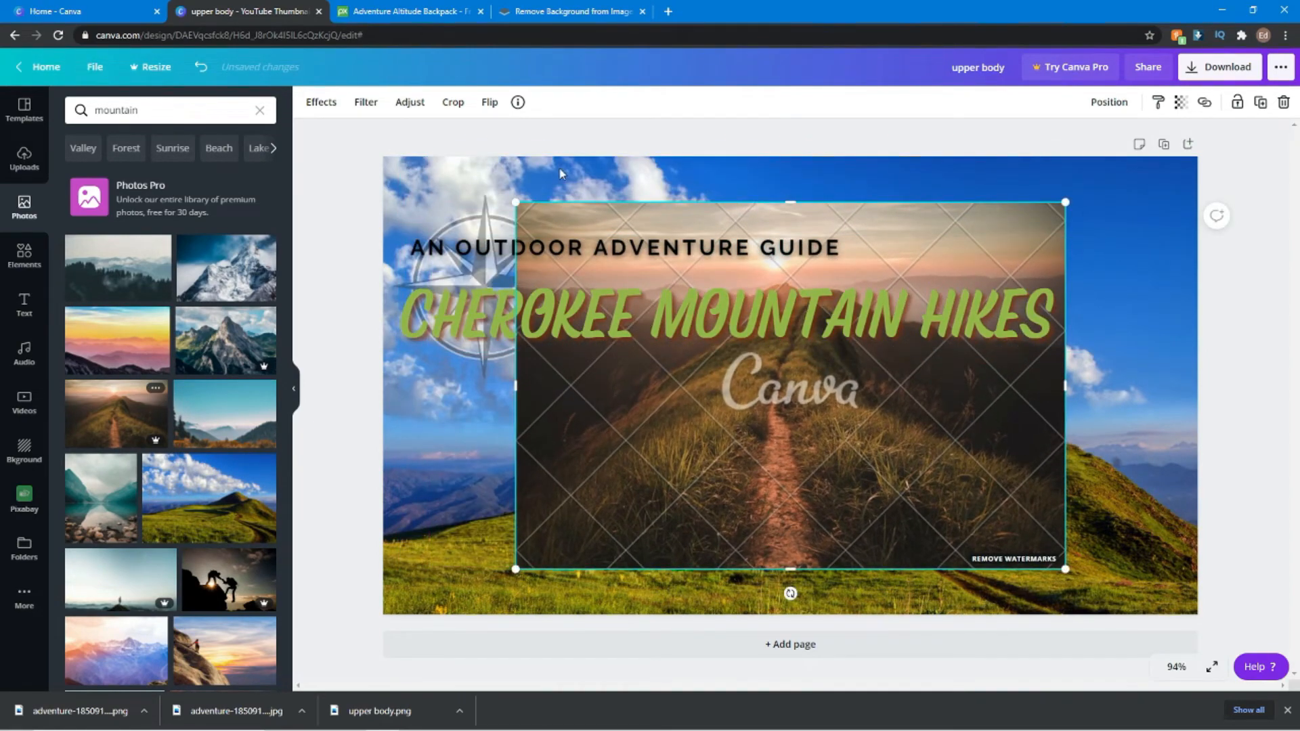
left_click(201, 67)
left_click(200, 66)
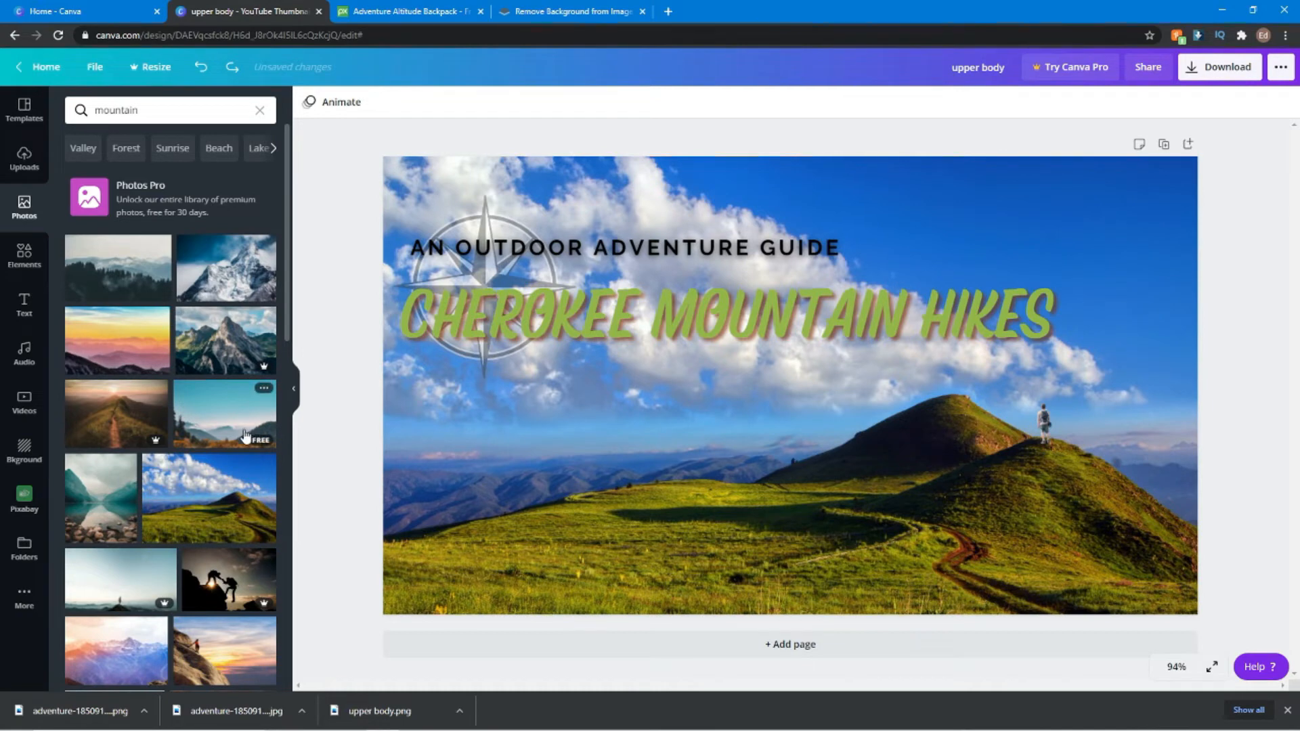
- Try the teal mountain lake photo on the thumbnail, enlarging it toward full size, then undo the placement and resizing
scroll(245, 436, "down", 2)
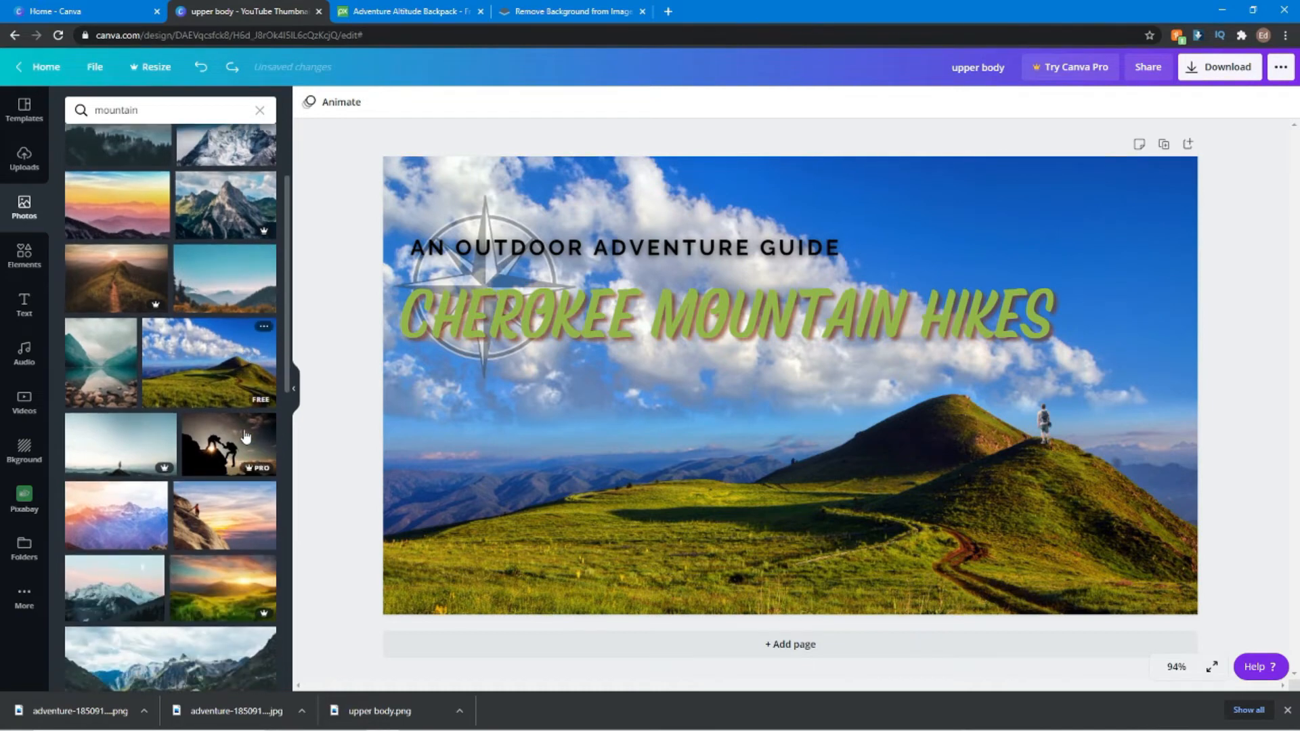
left_click(106, 384)
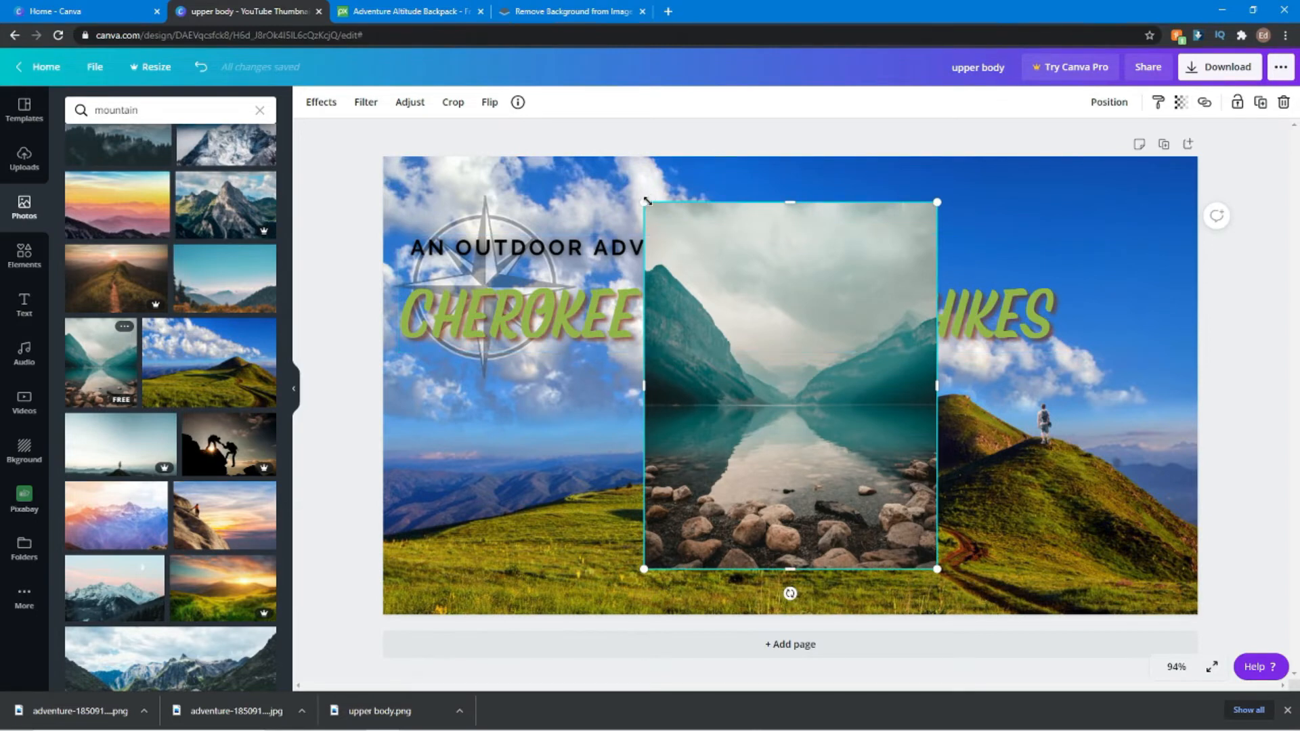
left_click_drag(646, 201, 518, 158)
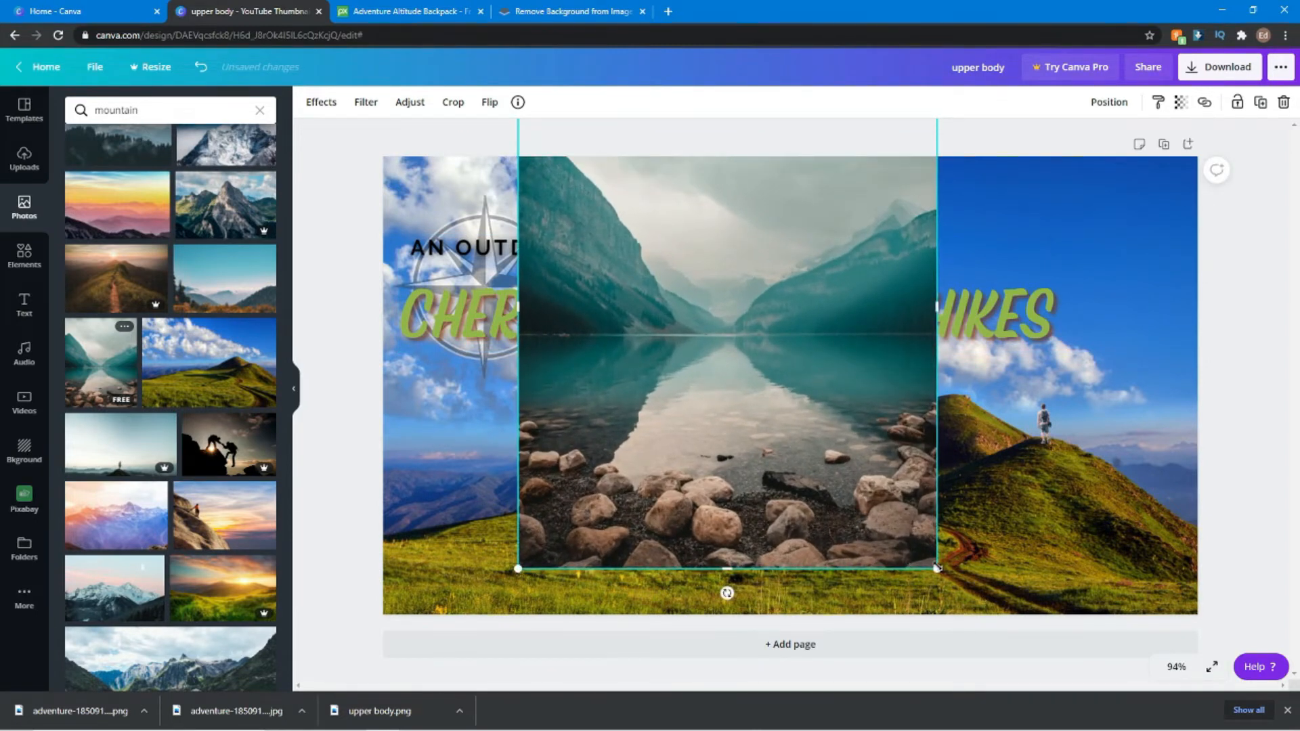
left_click_drag(990, 594, 1215, 670)
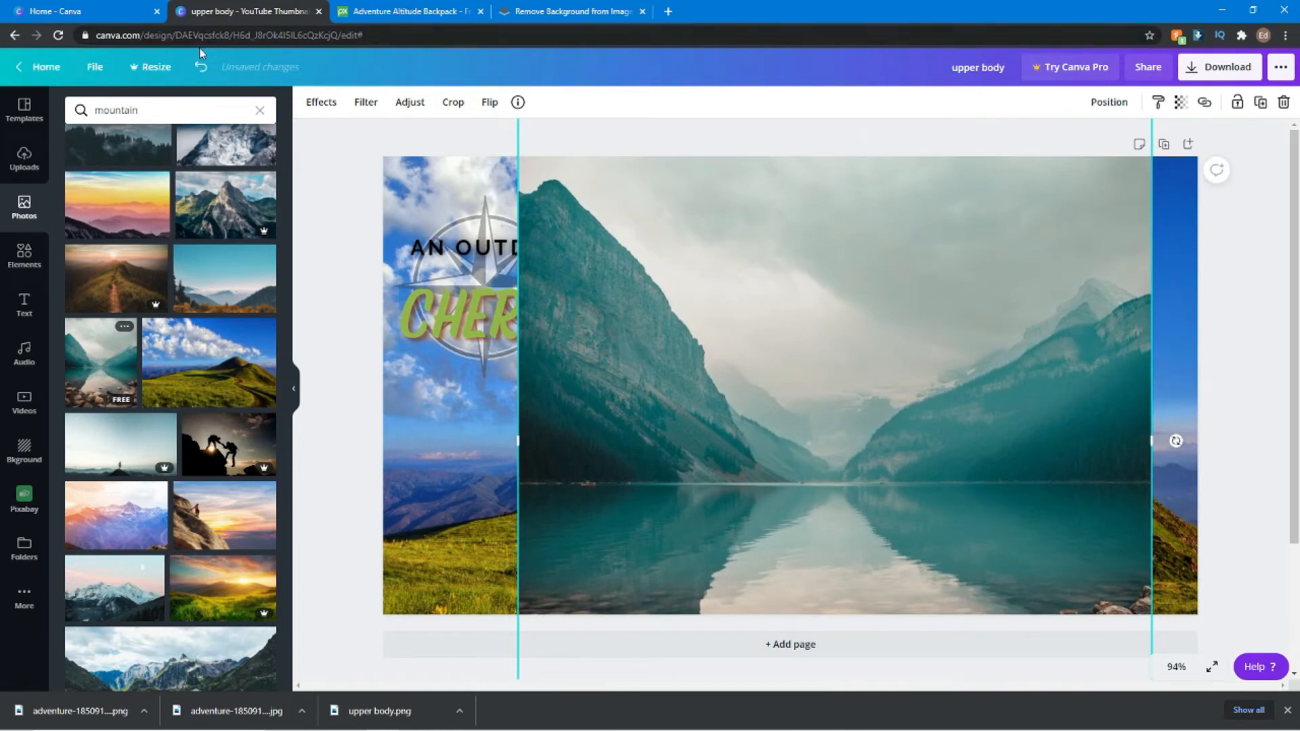
left_click(201, 67)
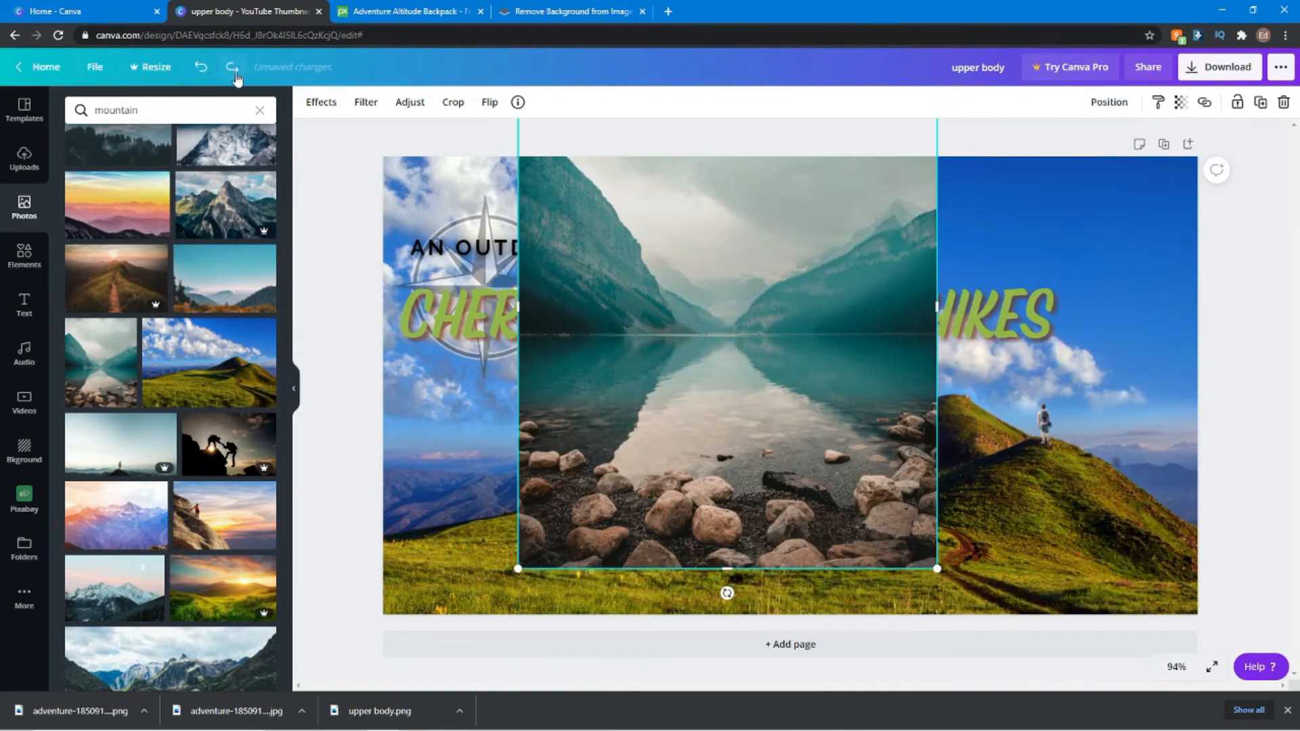
left_click(201, 66)
left_click(201, 67)
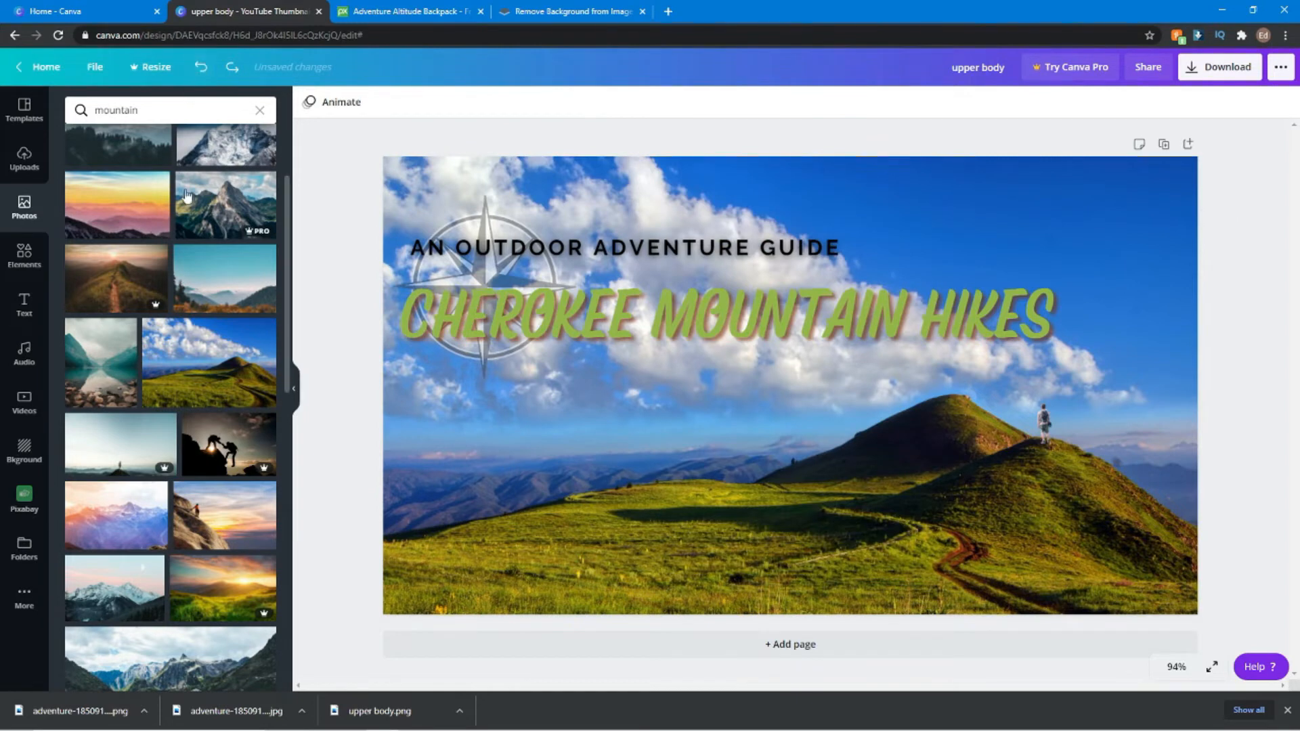
- Add the free photo of snowy peaks under a pink sky and enlarge it to cover the whole thumbnail
scroll(203, 223, "down", 2)
scroll(220, 243, "down", 2)
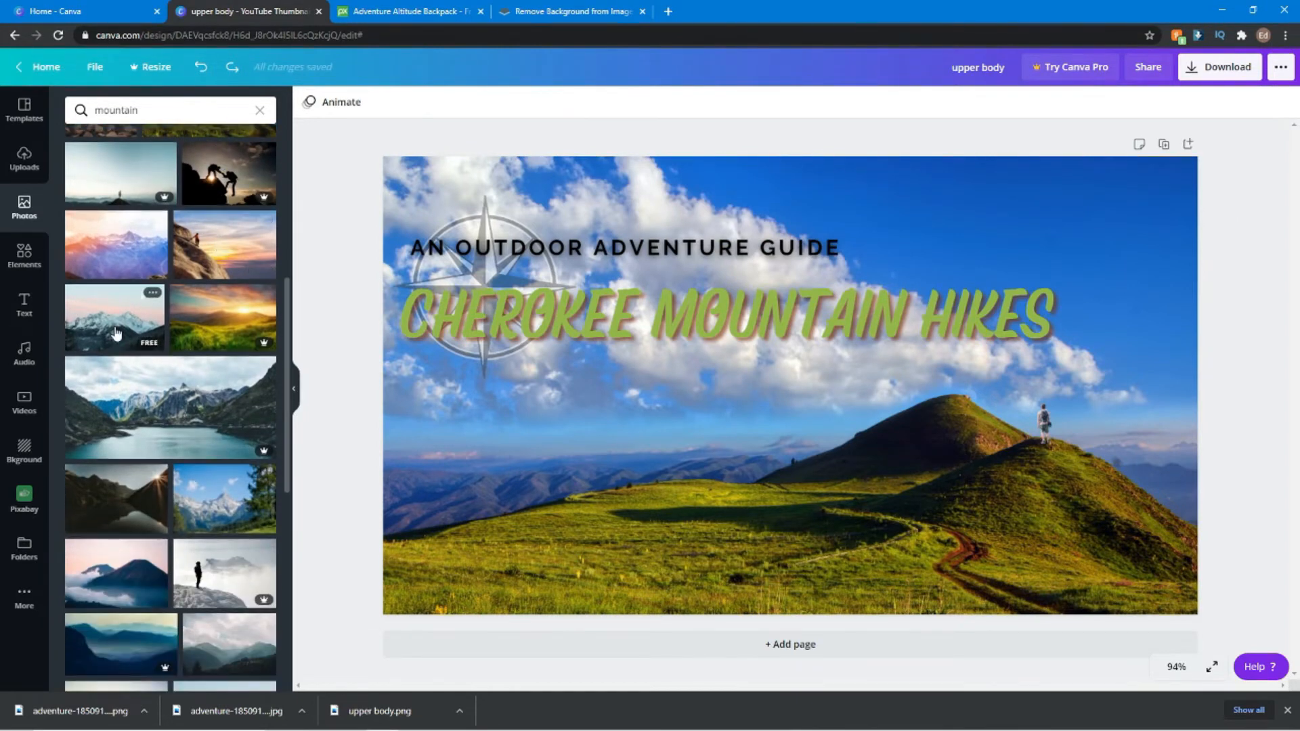
left_click(116, 333)
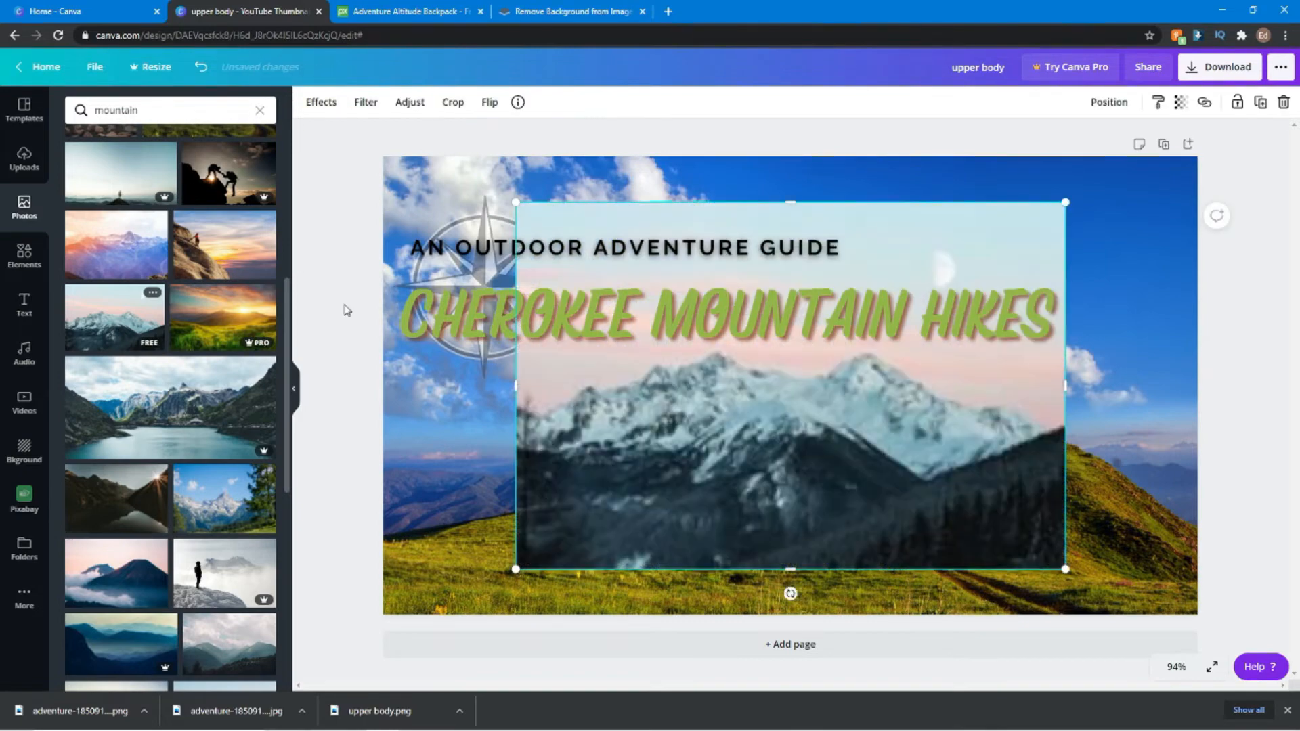
left_click_drag(516, 203, 314, 68)
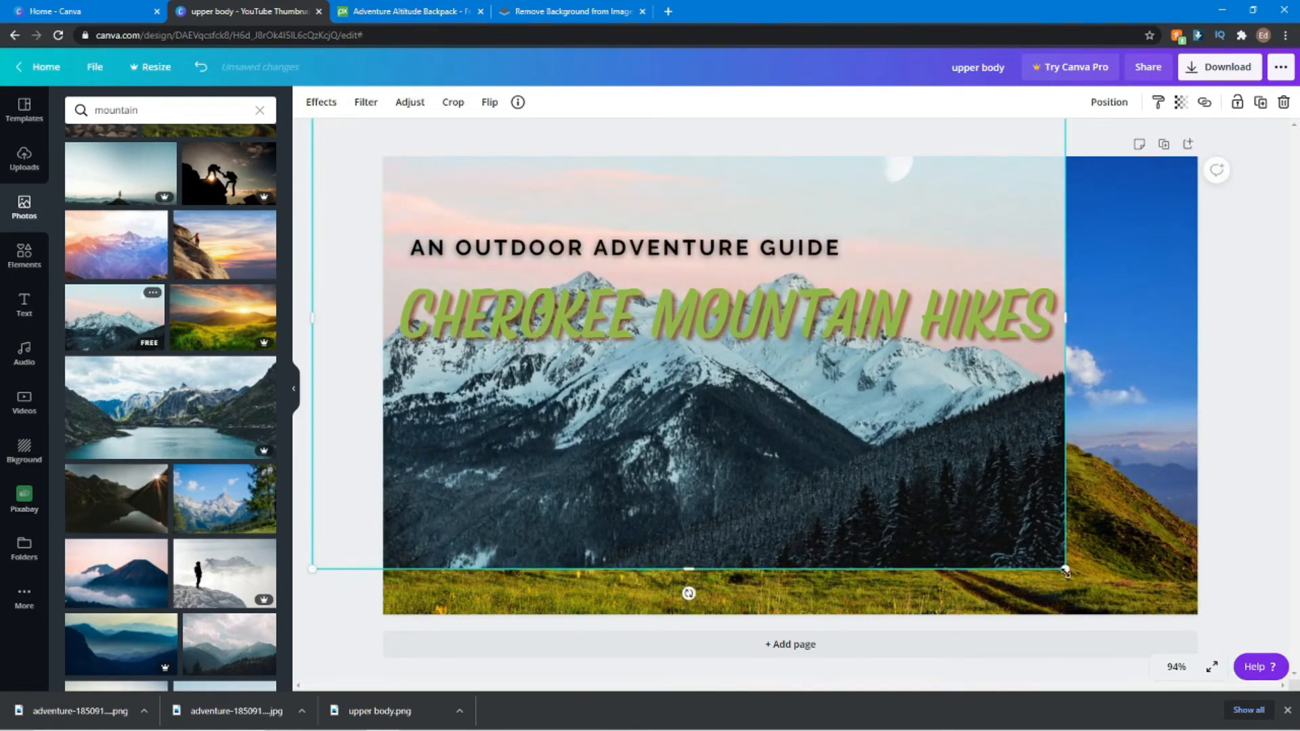
left_click_drag(1065, 570, 1229, 609)
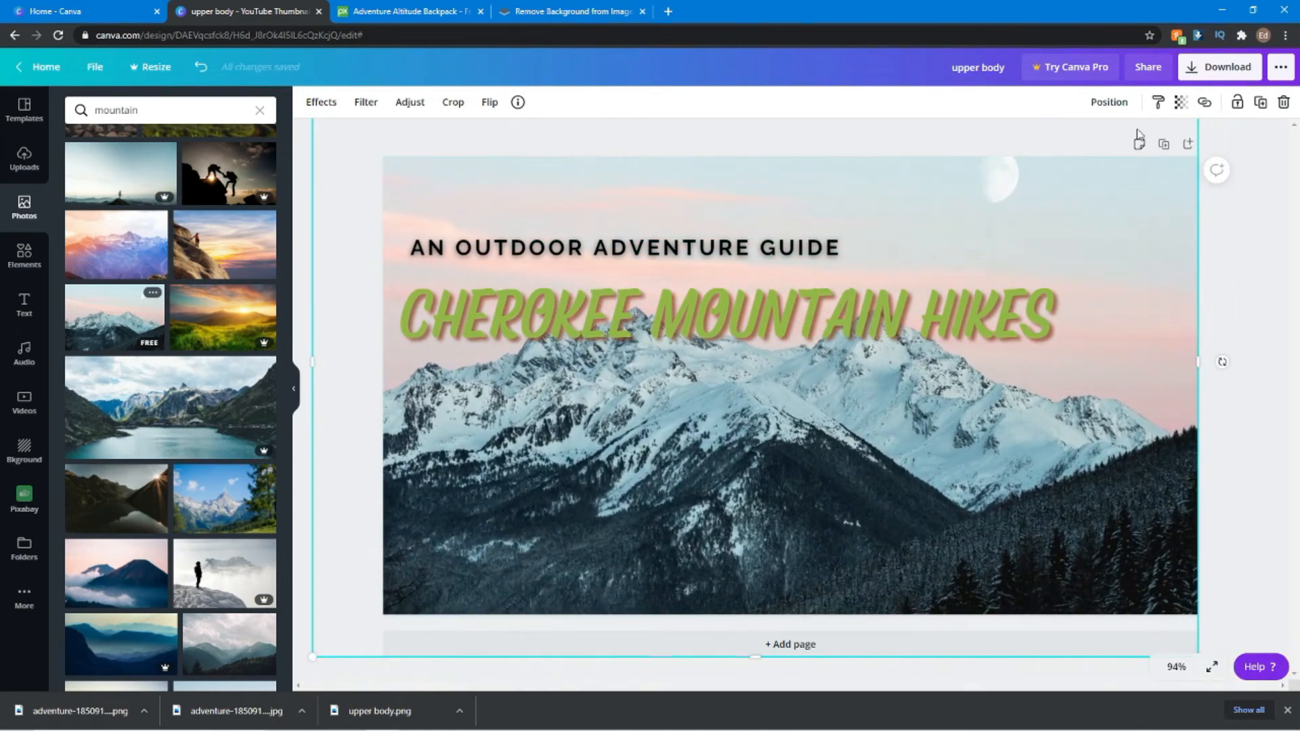
- Send the snowy peaks photo backward behind the compass and hiker, and move the hiker up onto the snowy ridge
left_click(1110, 103)
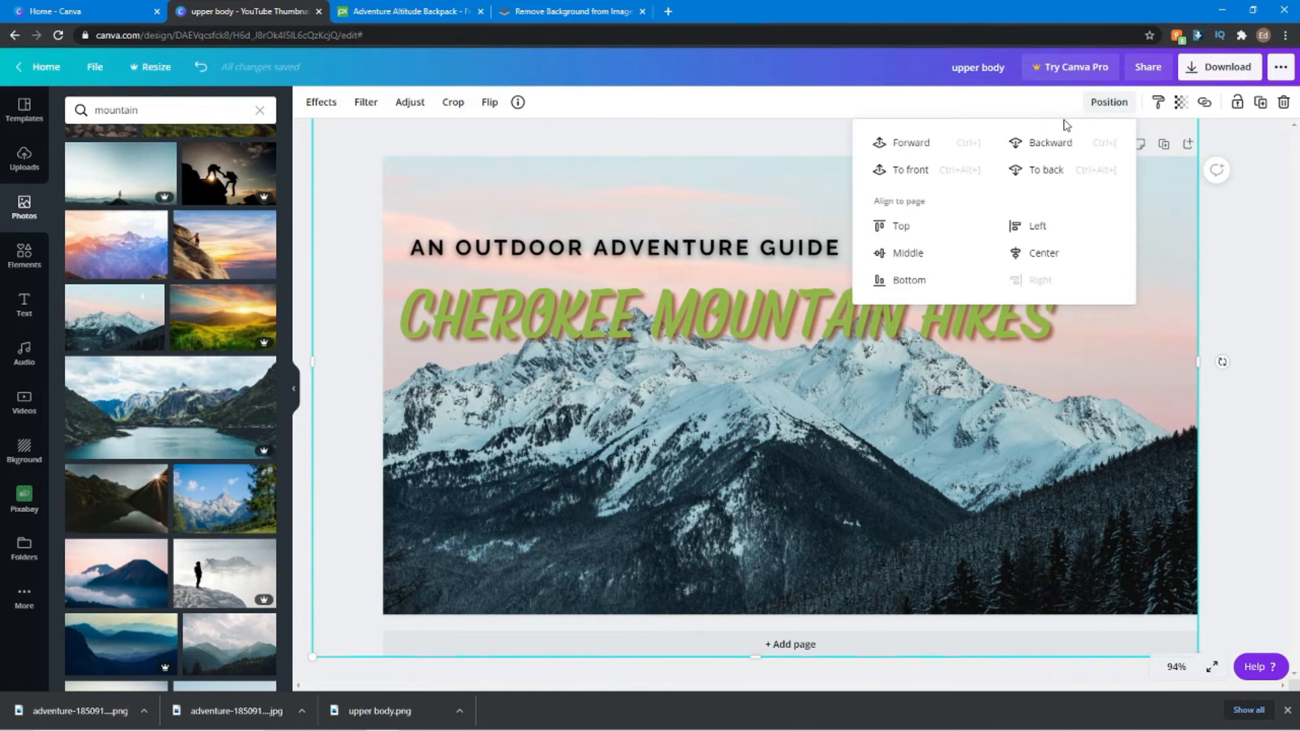
left_click(1028, 143)
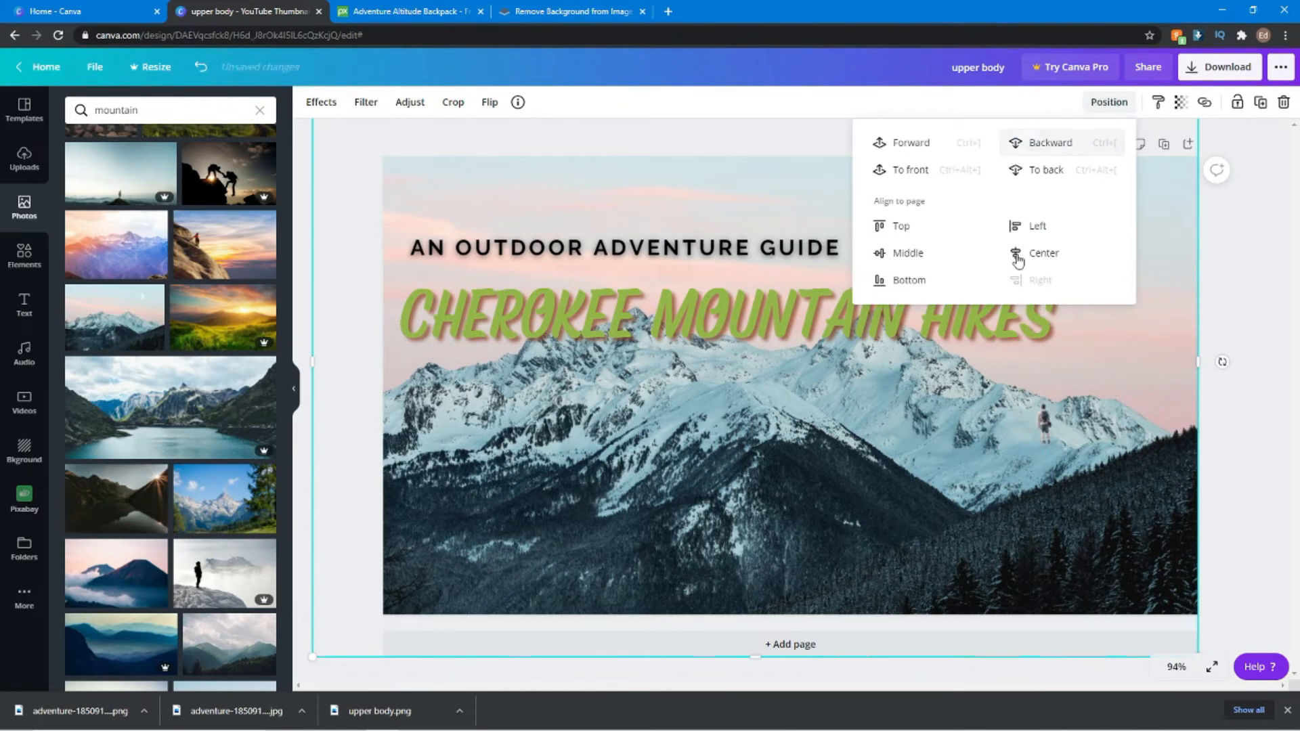
left_click_drag(1046, 430, 1087, 379)
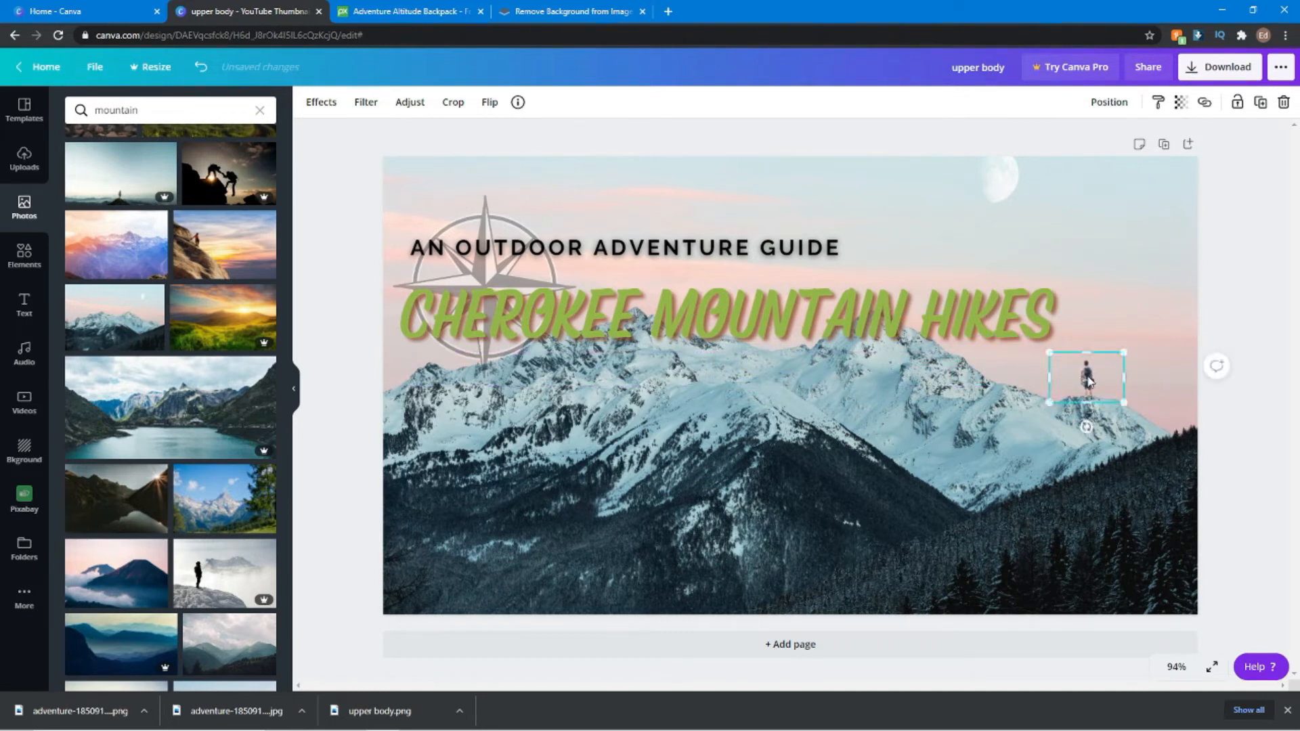
- Undo the hiker move and the snowy peaks photo's layering, resizing and placement to restore the green hill background
left_click(203, 67)
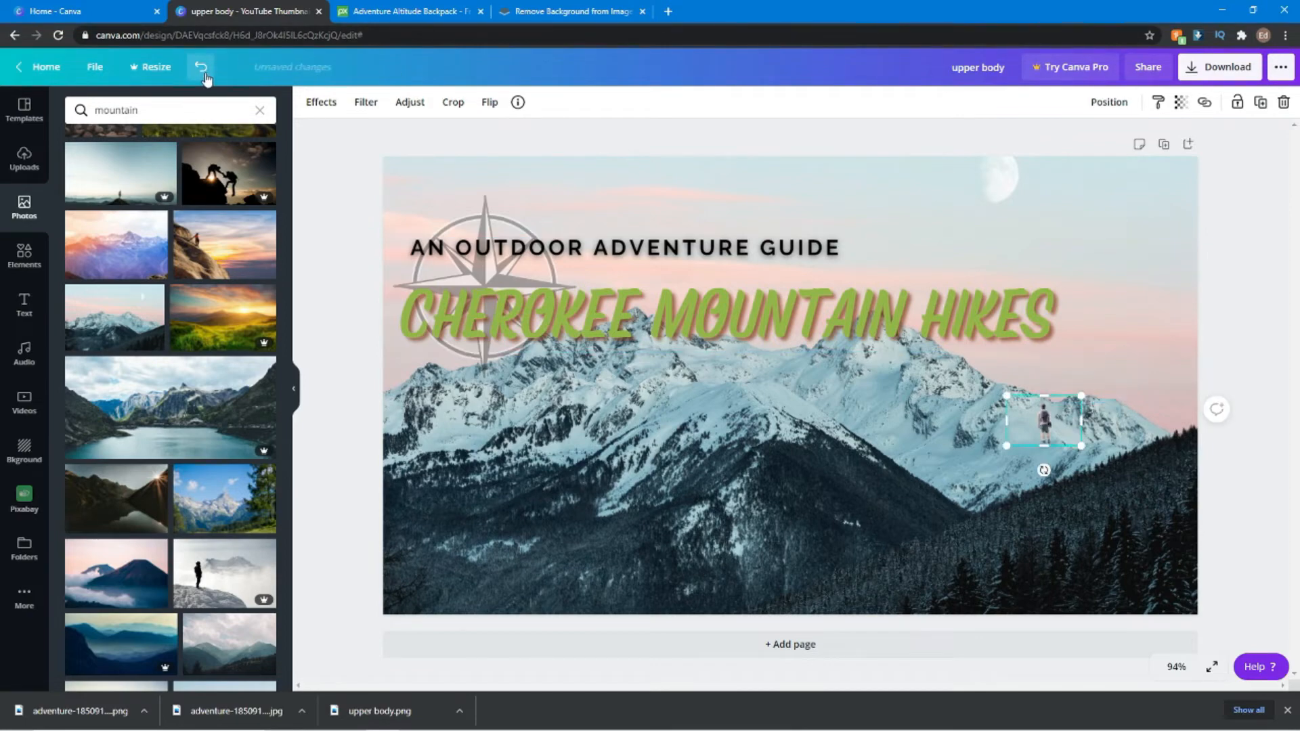
left_click(204, 71)
left_click(206, 74)
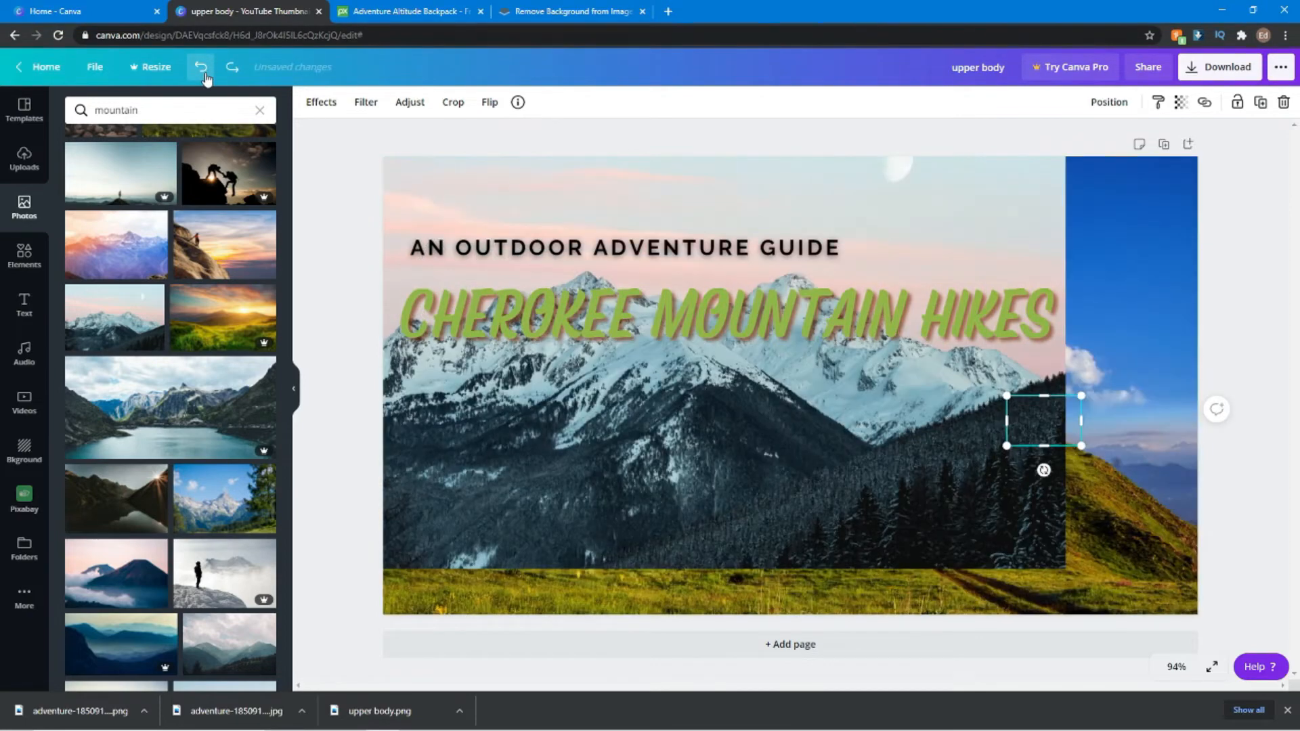
left_click(205, 73)
left_click(205, 73)
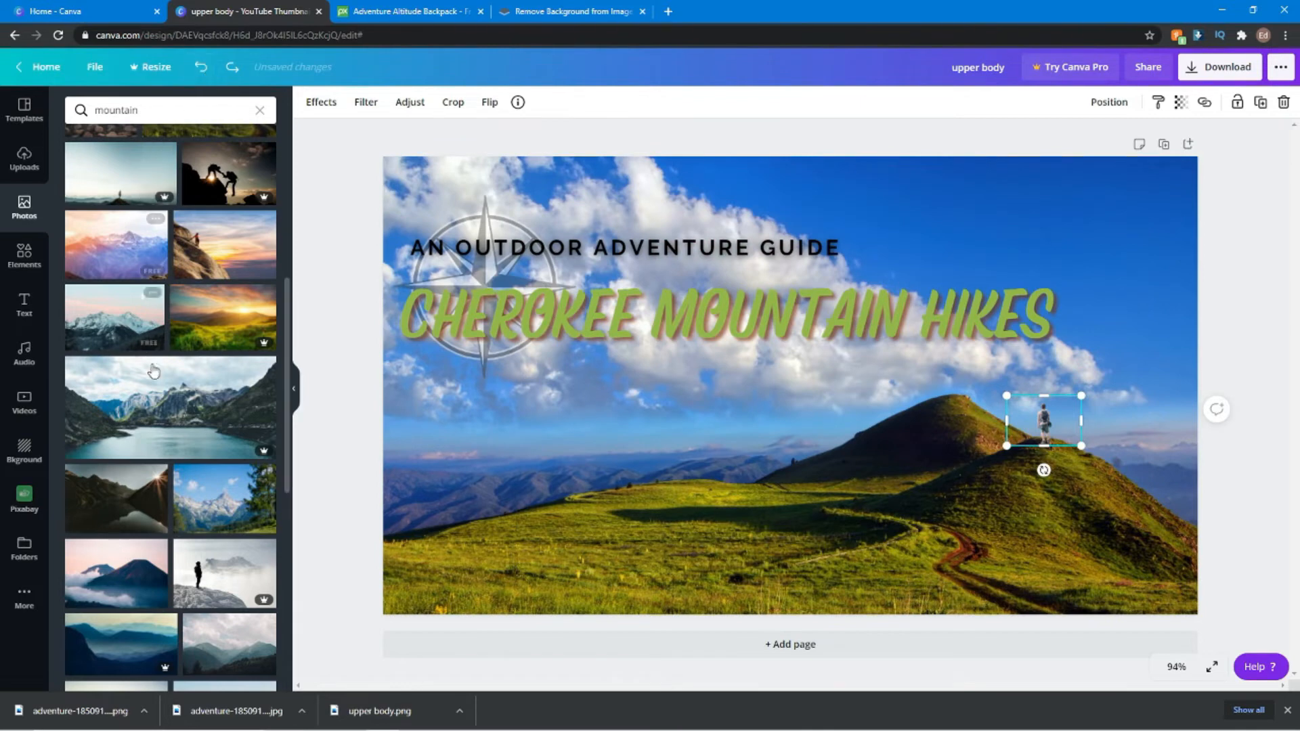
- Look through the remaining mountain stock photos for other possible thumbnail backgrounds
scroll(162, 368, "down", 3)
scroll(162, 368, "down", 5)
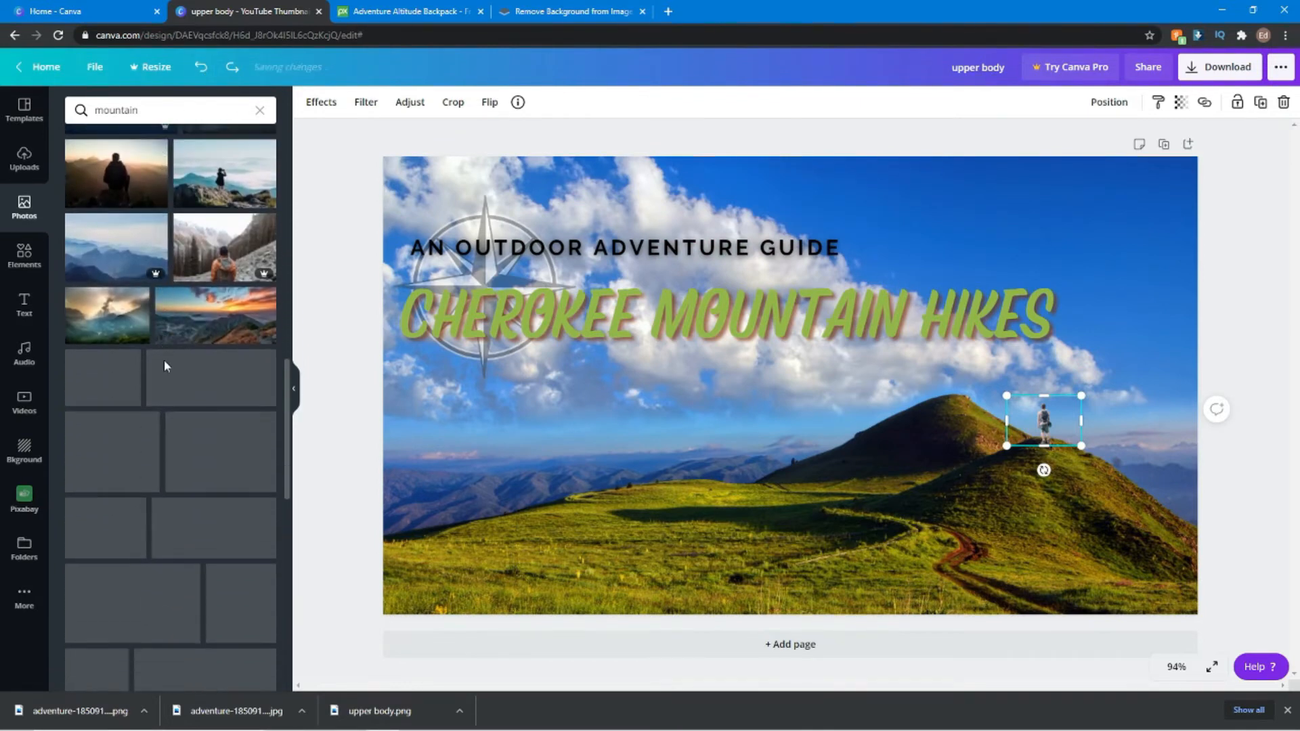
scroll(164, 367, "down", 4)
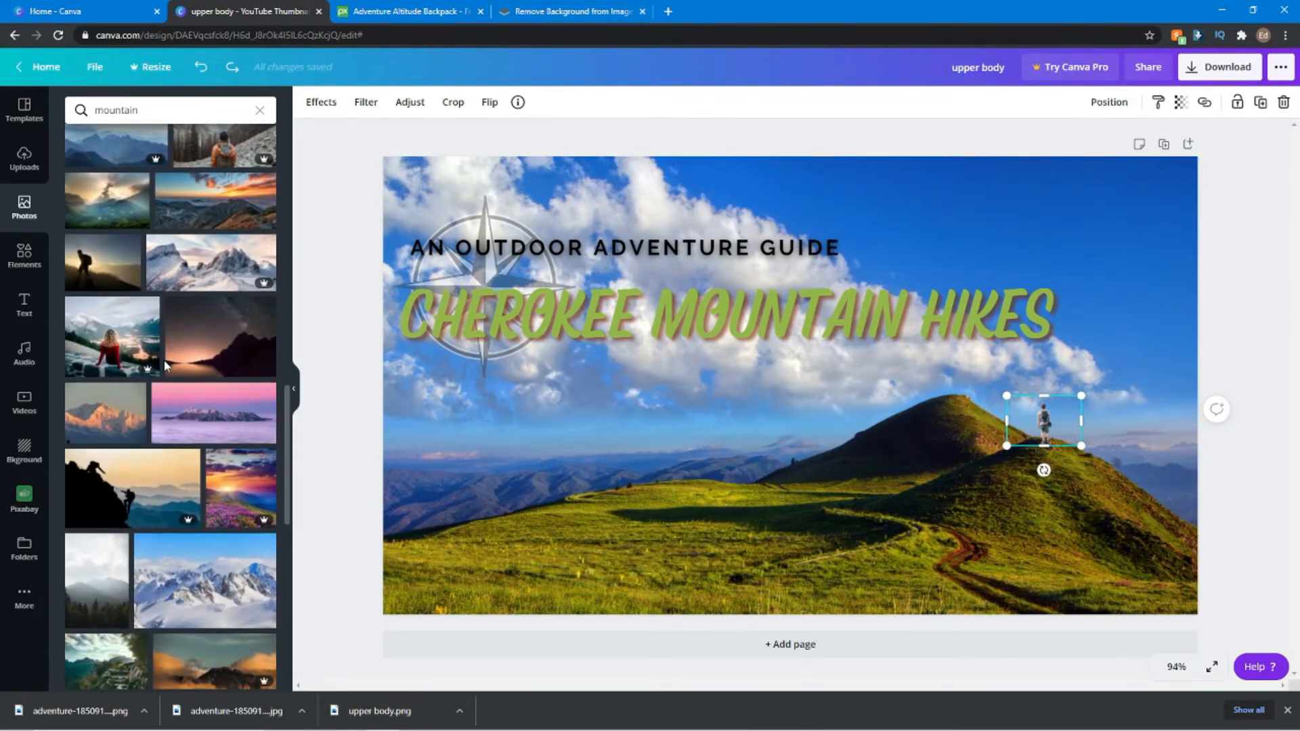
scroll(238, 336, "down", 6)
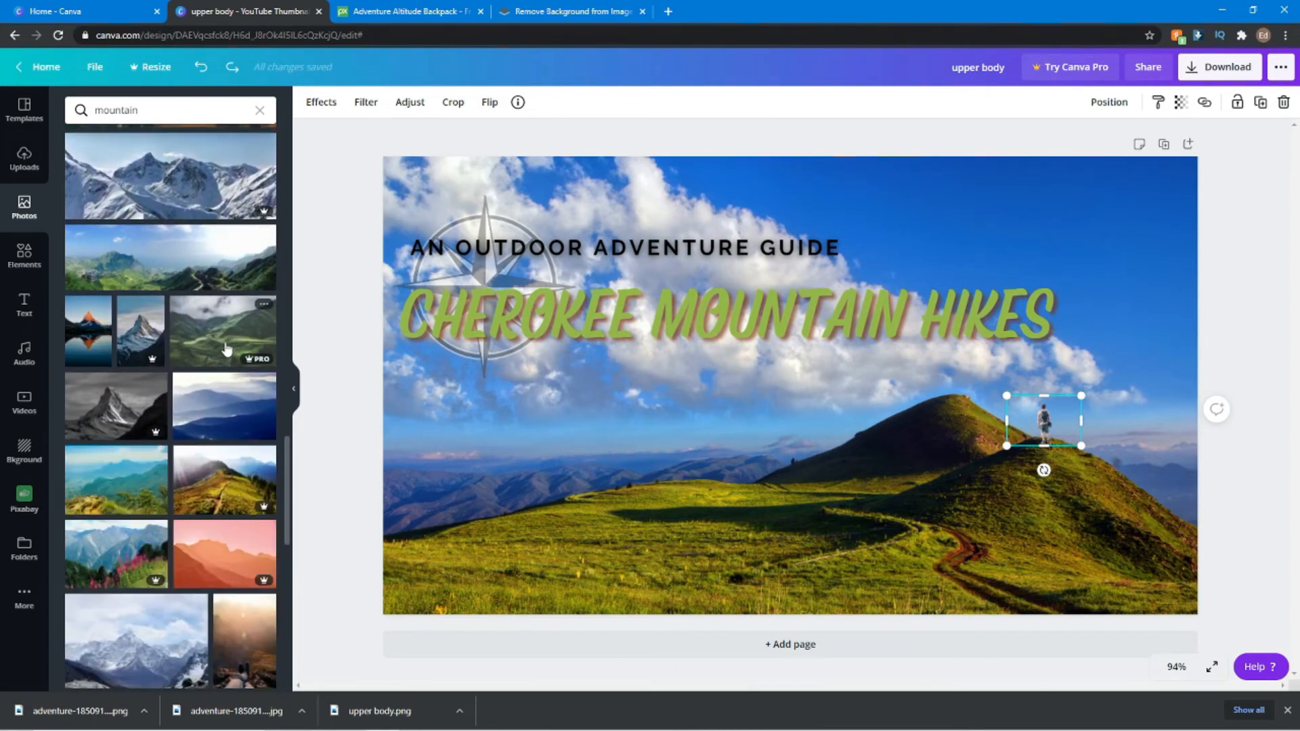
scroll(240, 345, "down", 1)
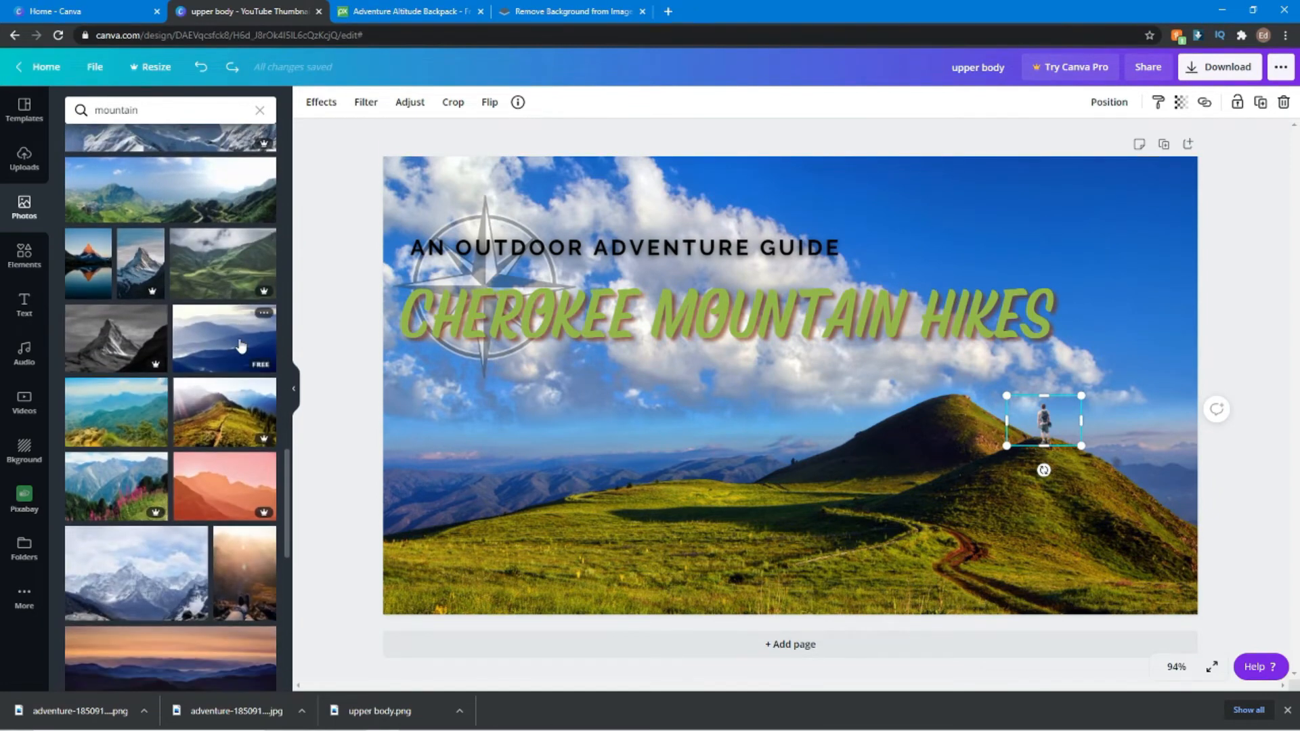
scroll(241, 345, "down", 2)
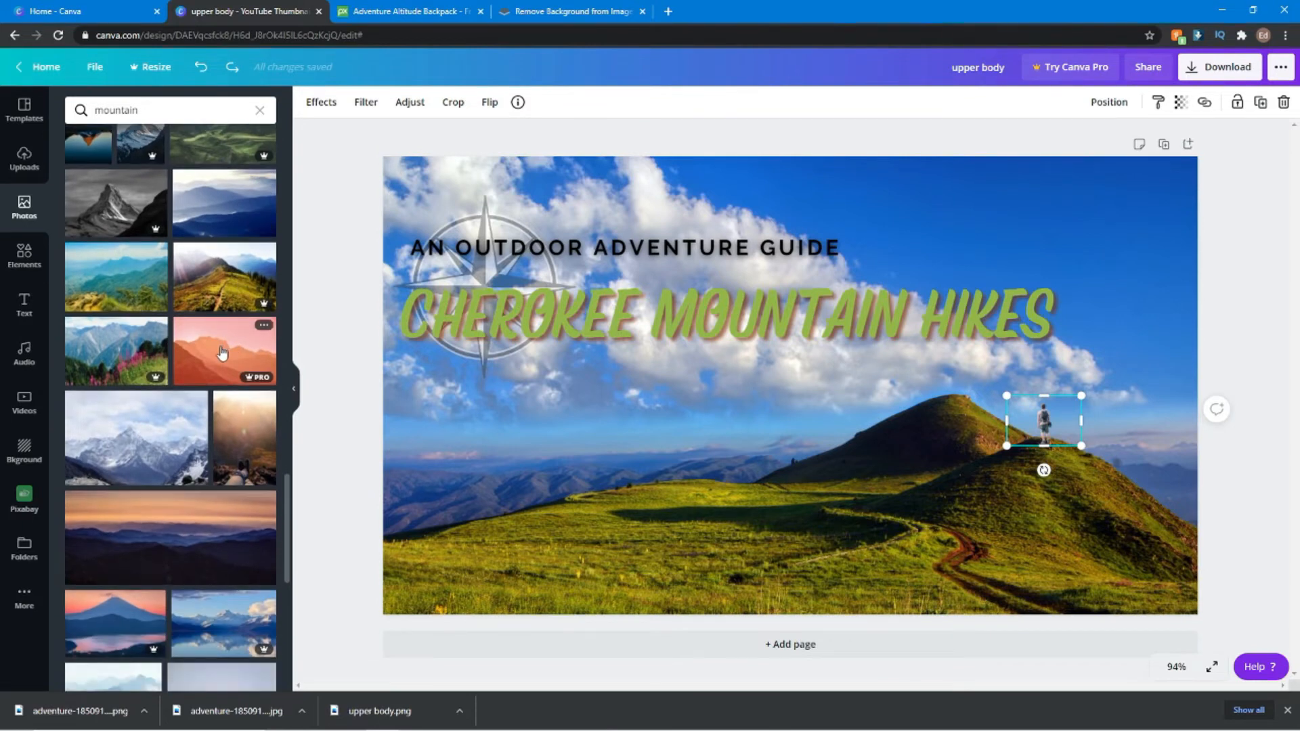
scroll(222, 351, "down", 8)
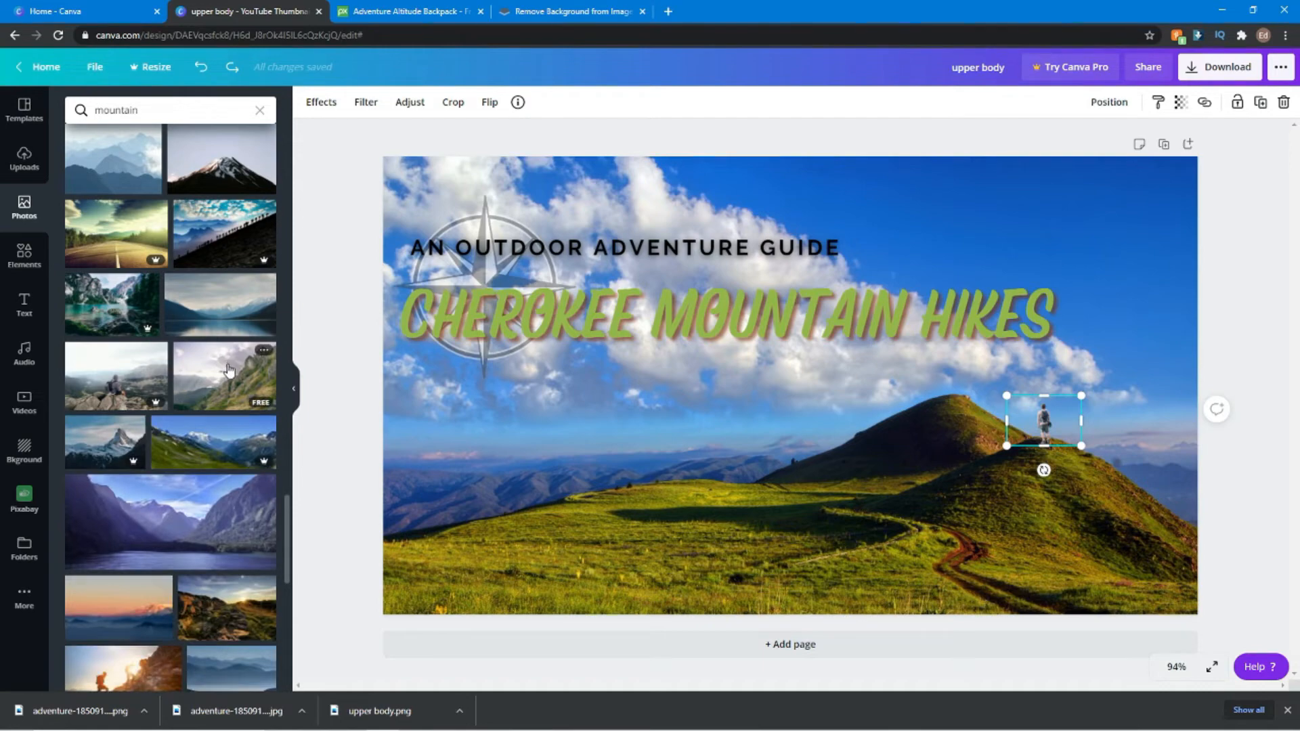
scroll(229, 369, "down", 4)
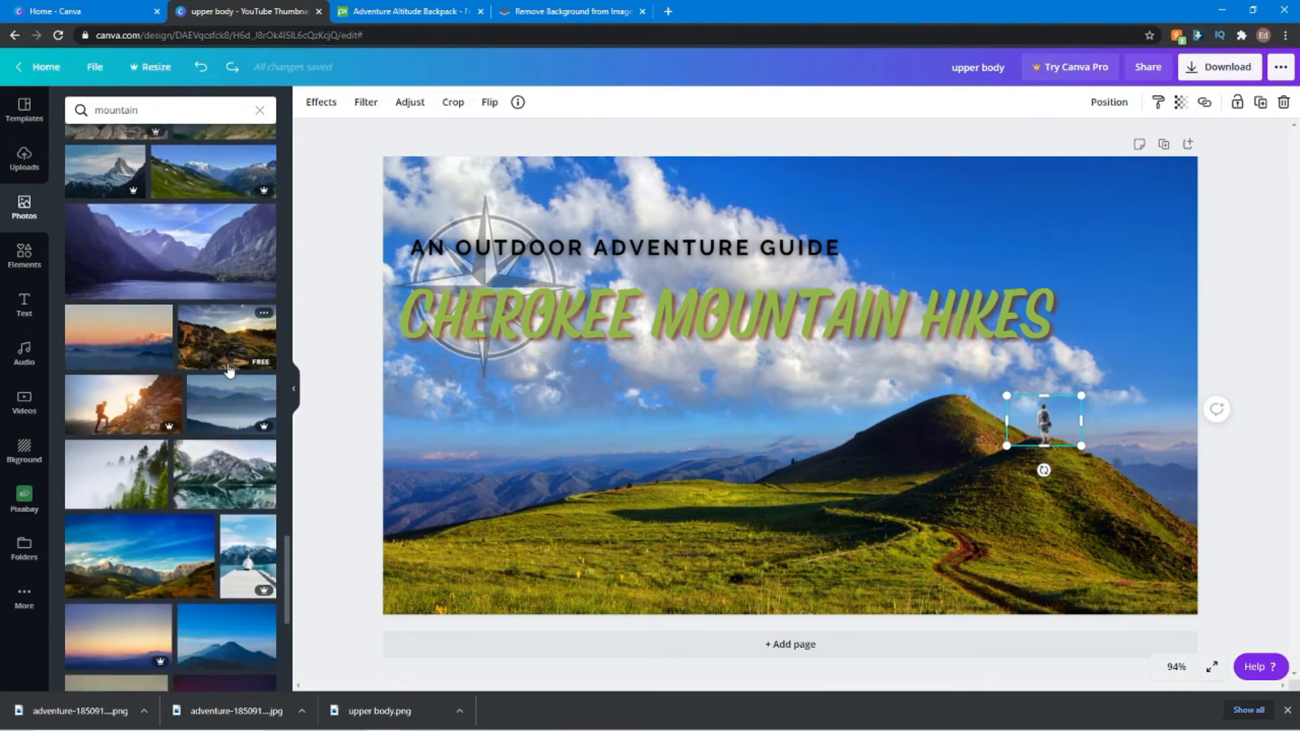
scroll(229, 379, "down", 5)
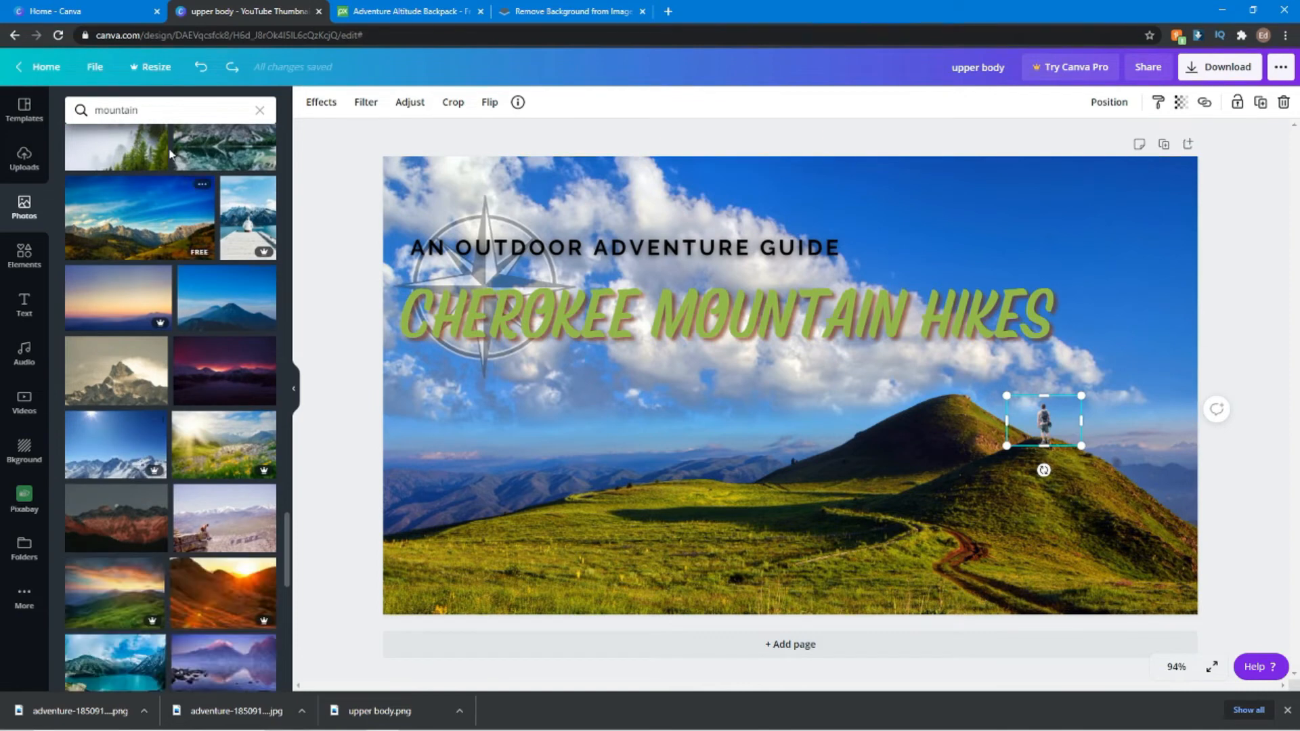
- Search the stock photos for "city" and browse the results for alternative backgrounds
left_click(163, 108)
type("city\\")
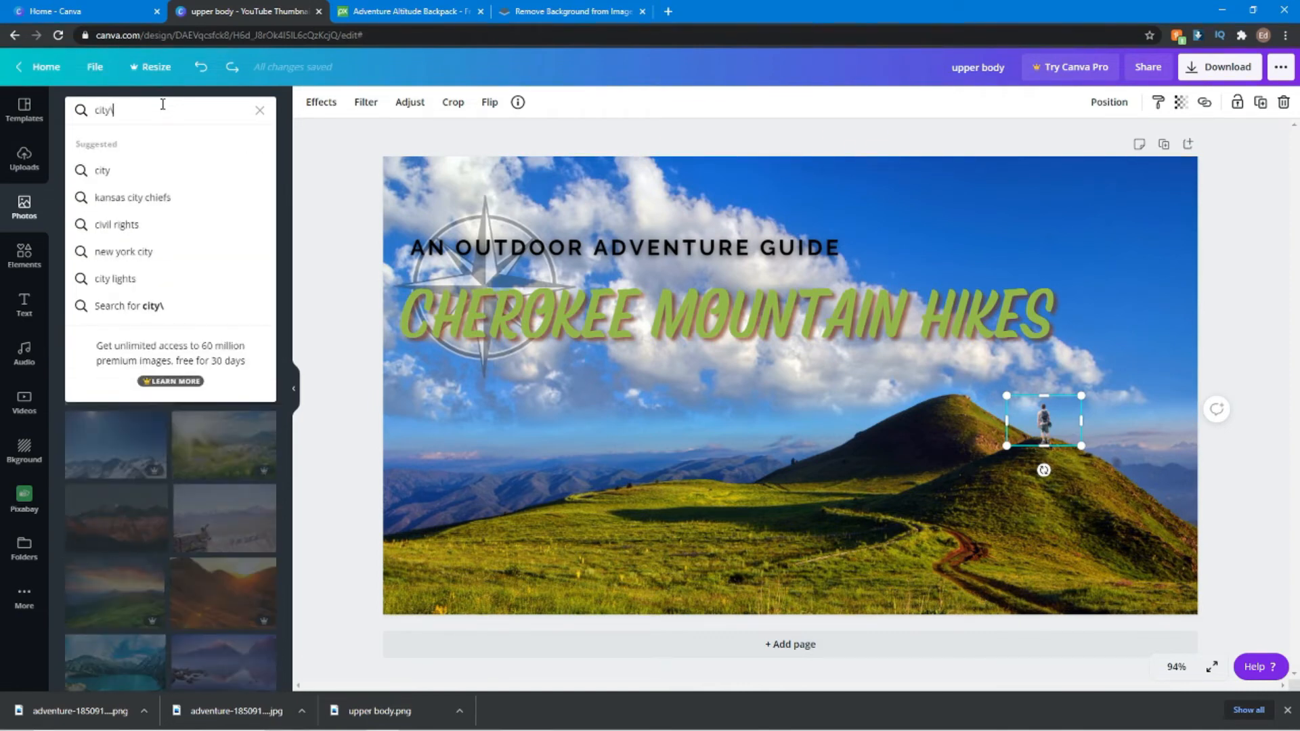
key("BackSpace")
key("Return")
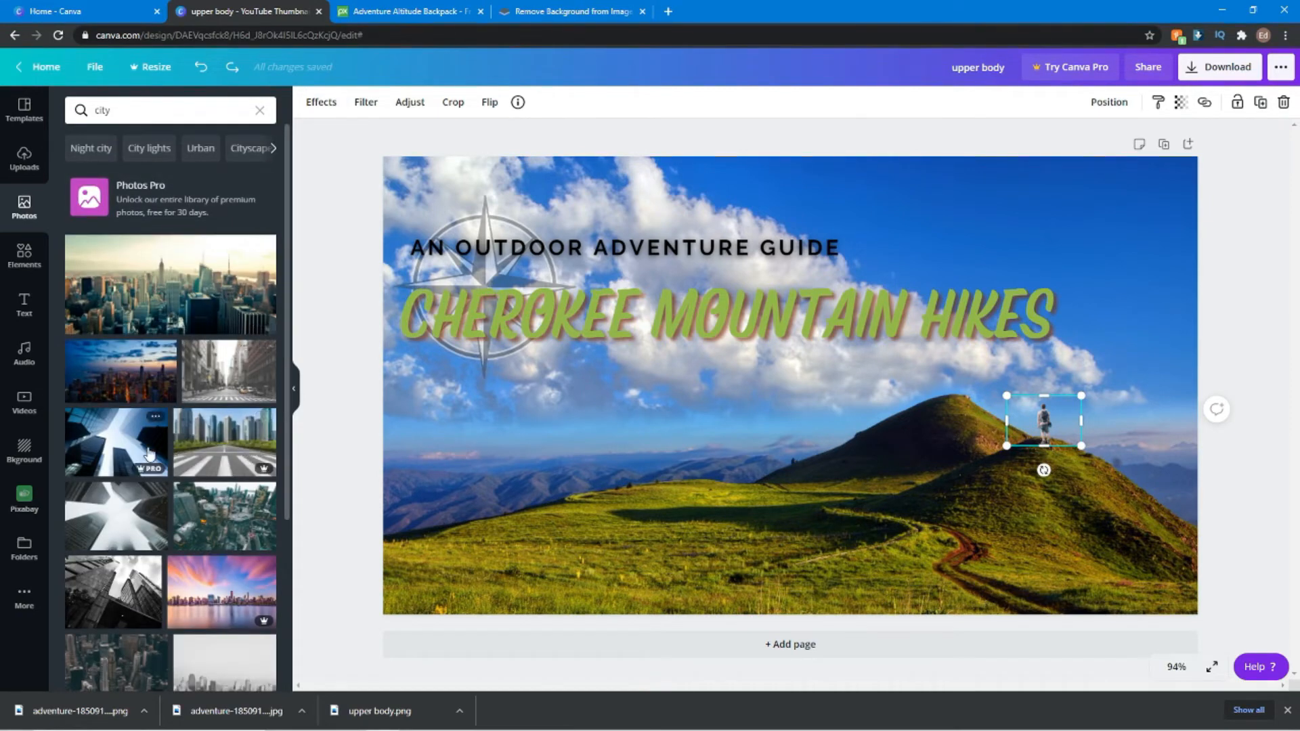
scroll(214, 448, "down", 1)
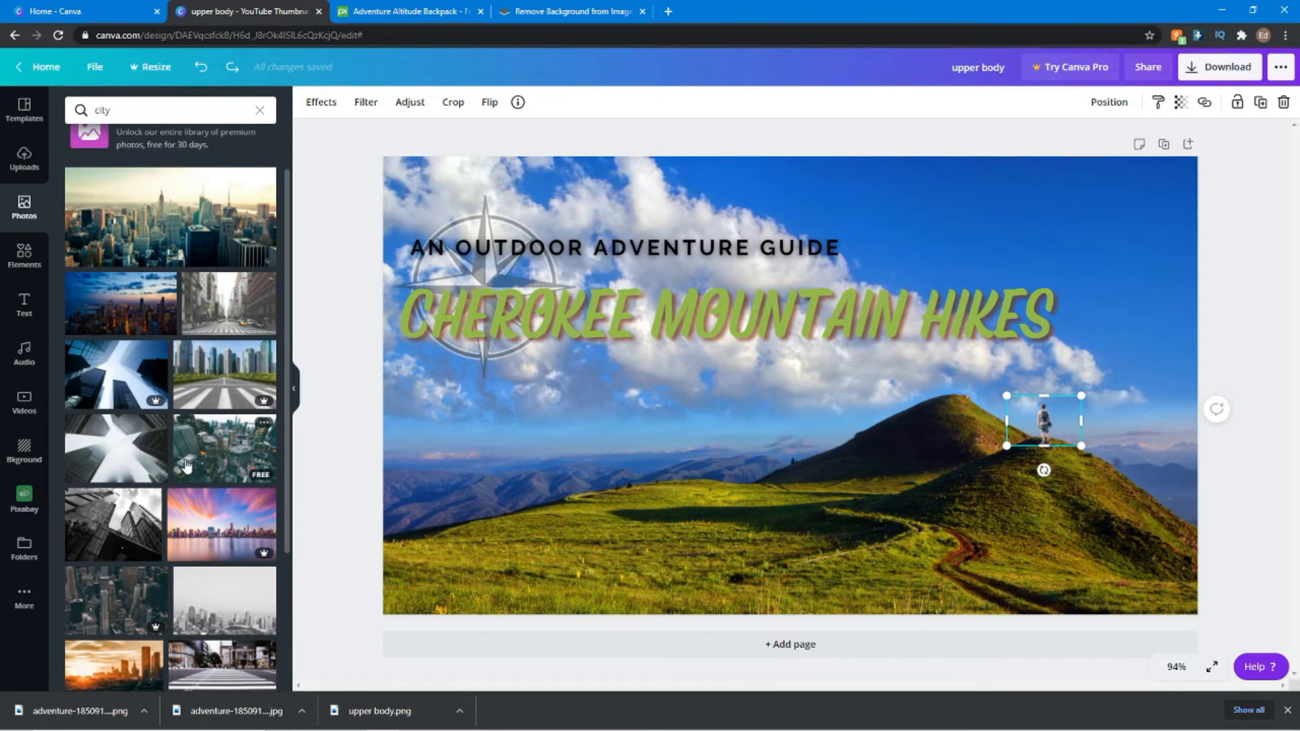
scroll(216, 455, "down", 1)
scroll(210, 453, "down", 1)
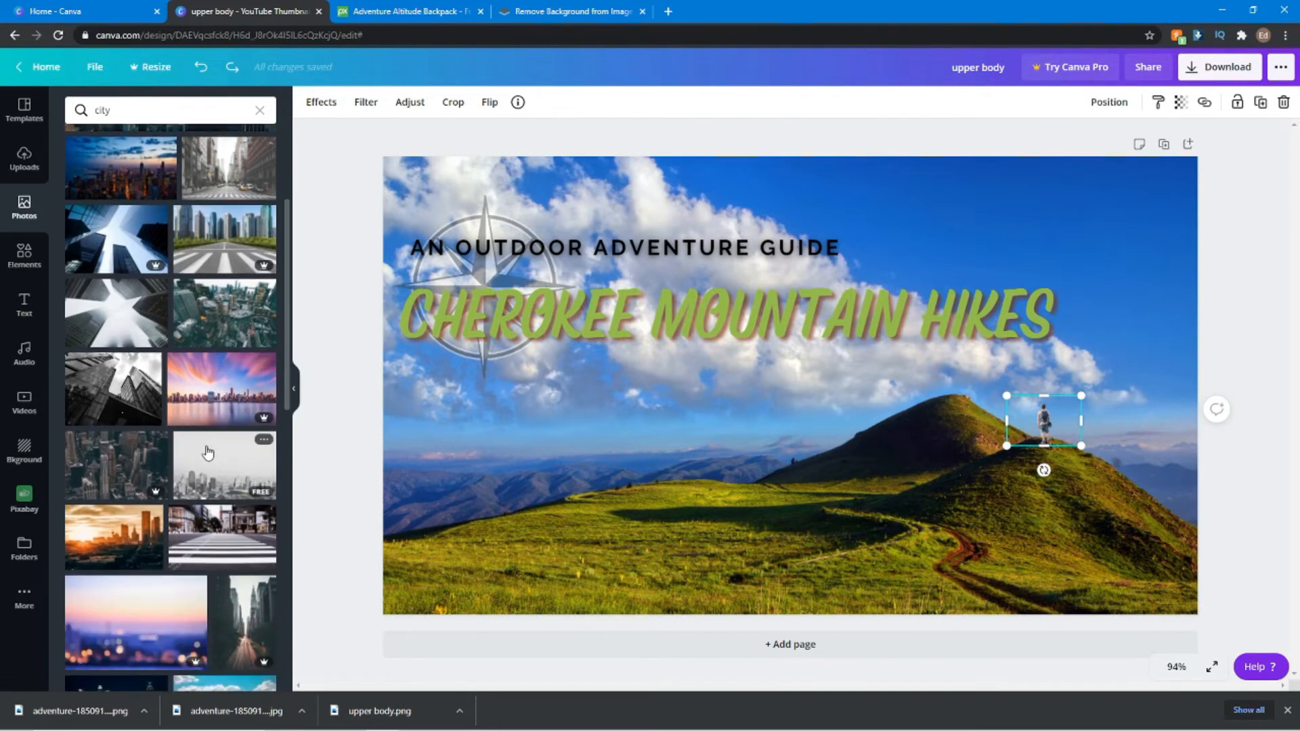
- Cover the page with the city crosswalk stock photo and send it backward behind the compass and hiker
scroll(196, 474, "down", 1)
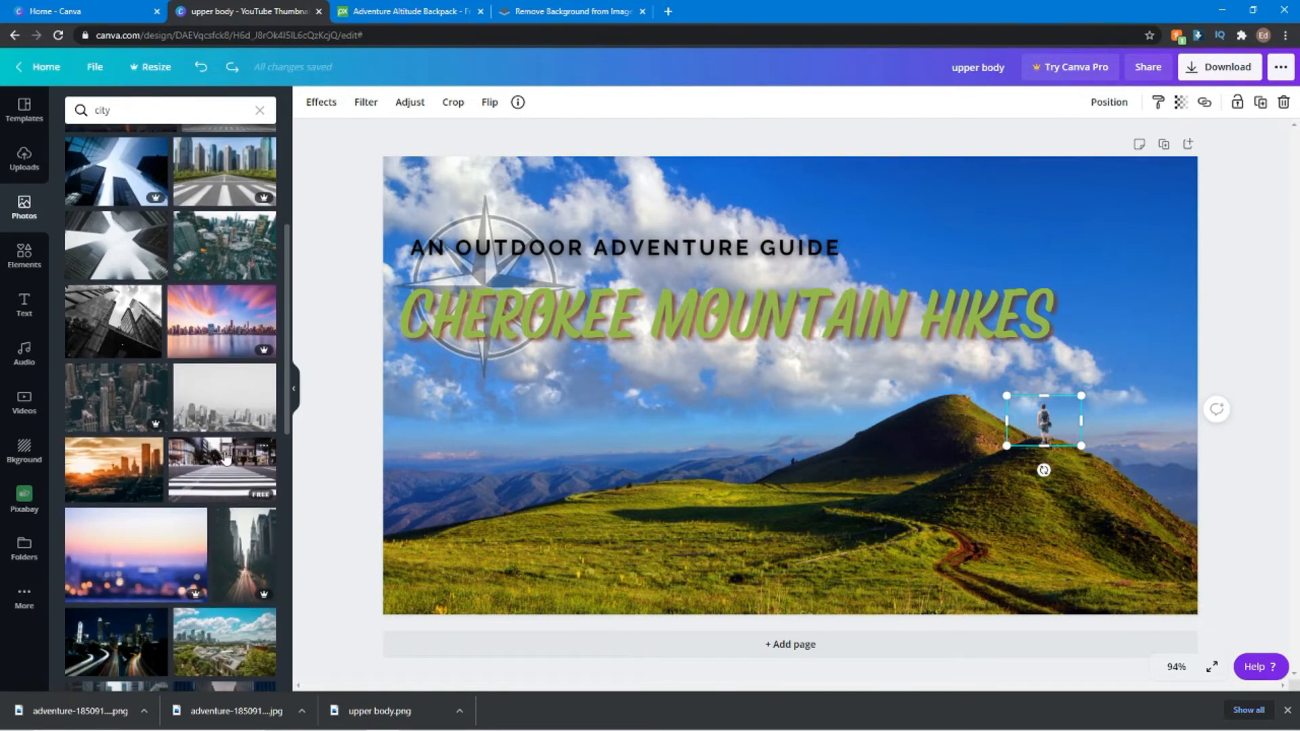
left_click(225, 458)
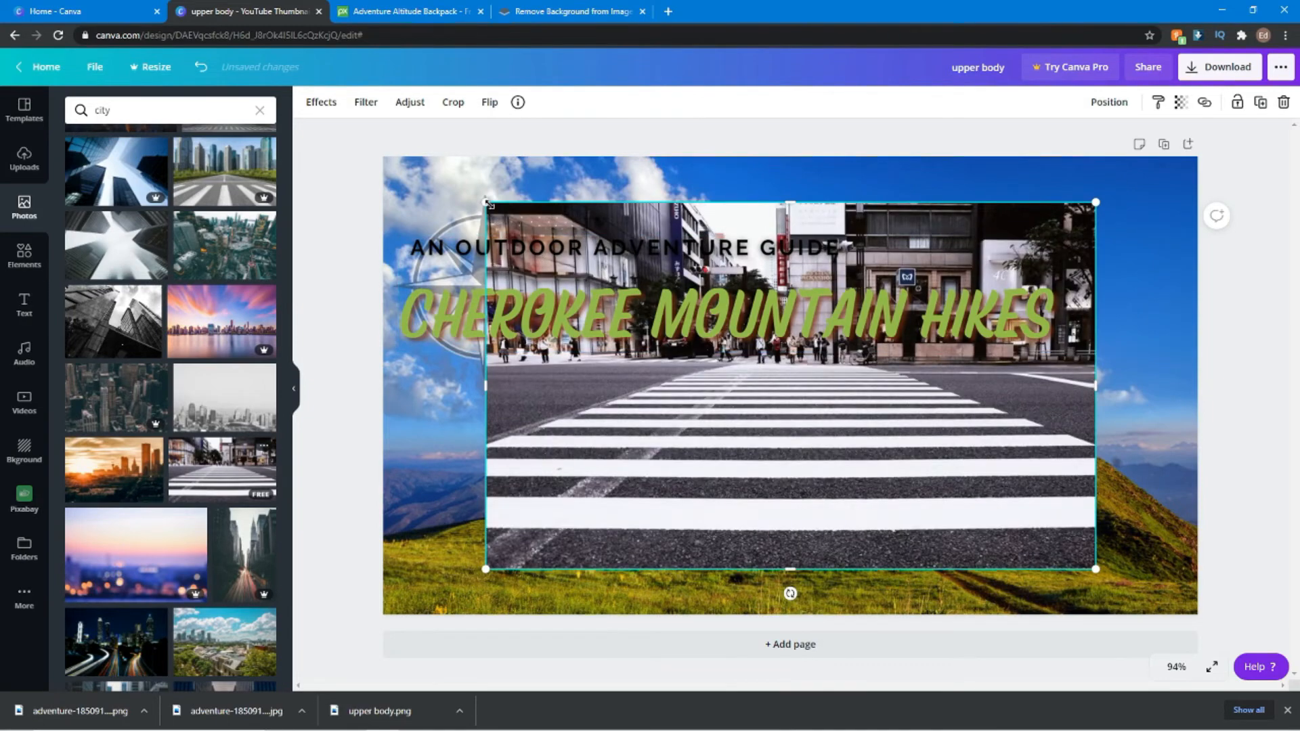
left_click_drag(486, 202, 361, 127)
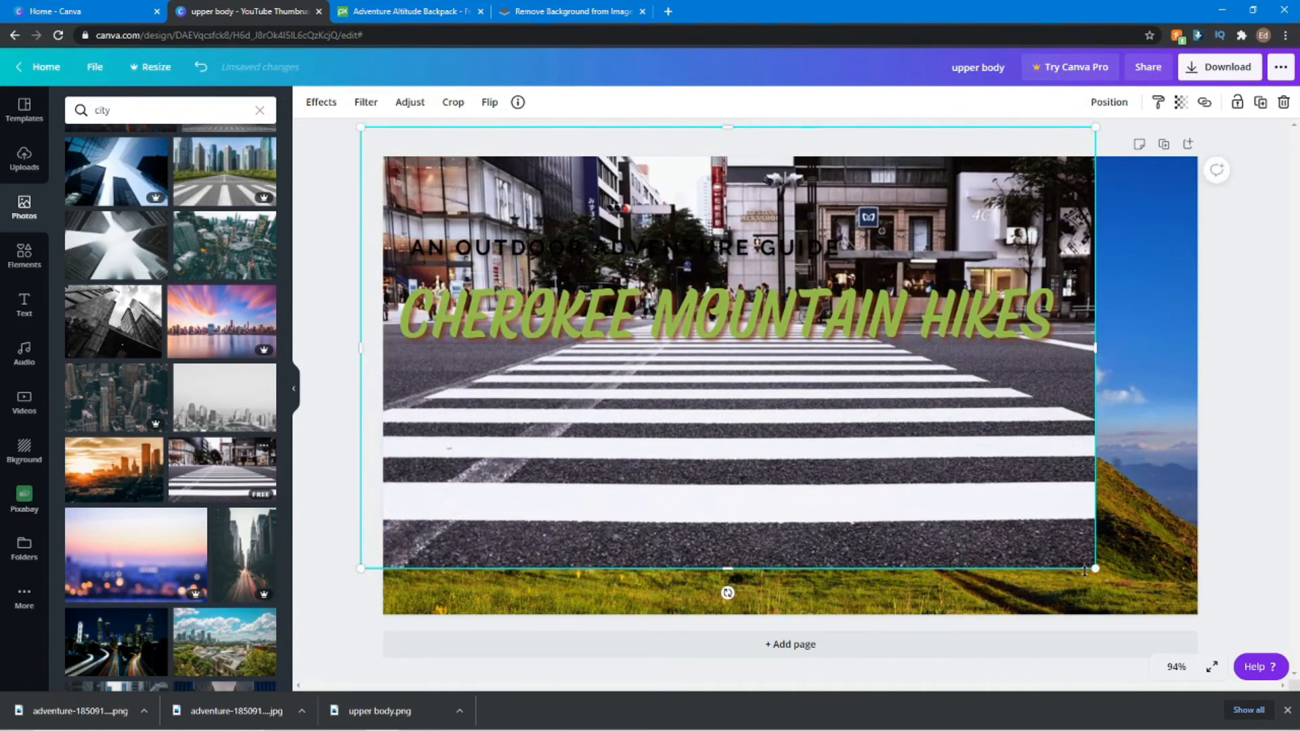
left_click_drag(1094, 567, 1257, 565)
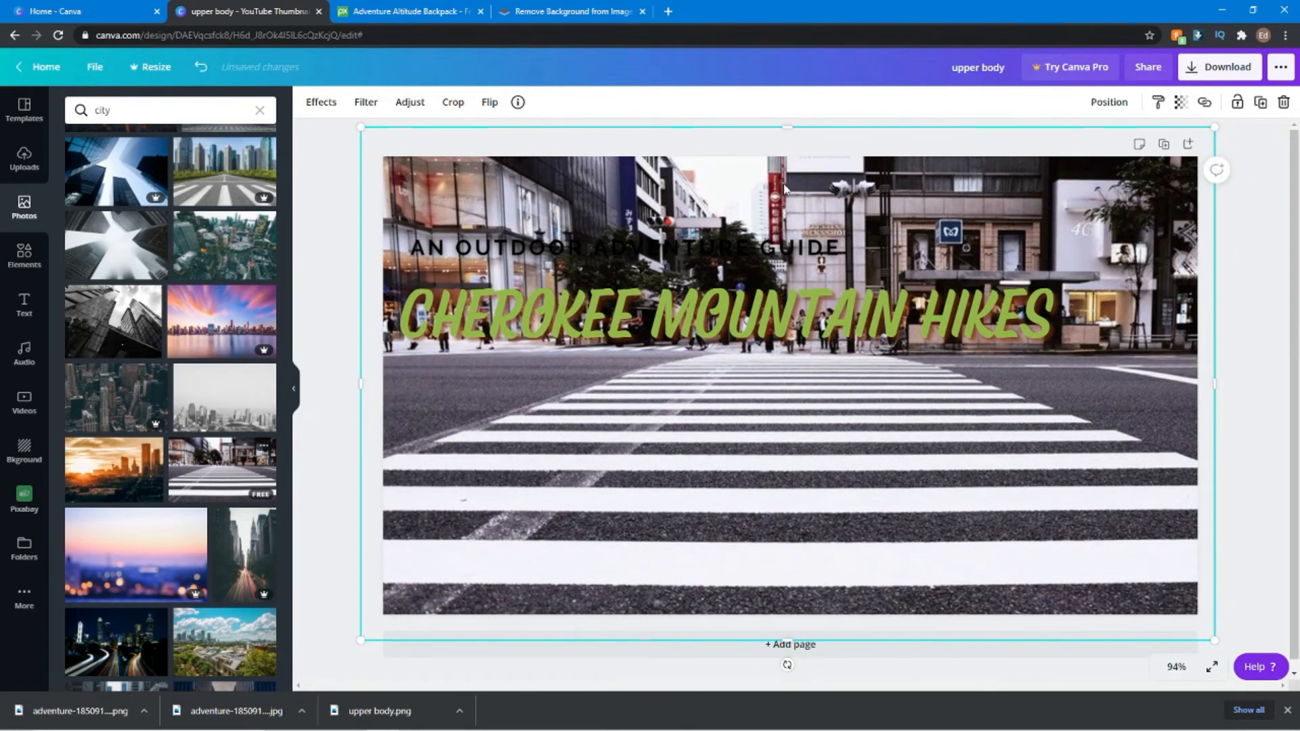
left_click(1103, 115)
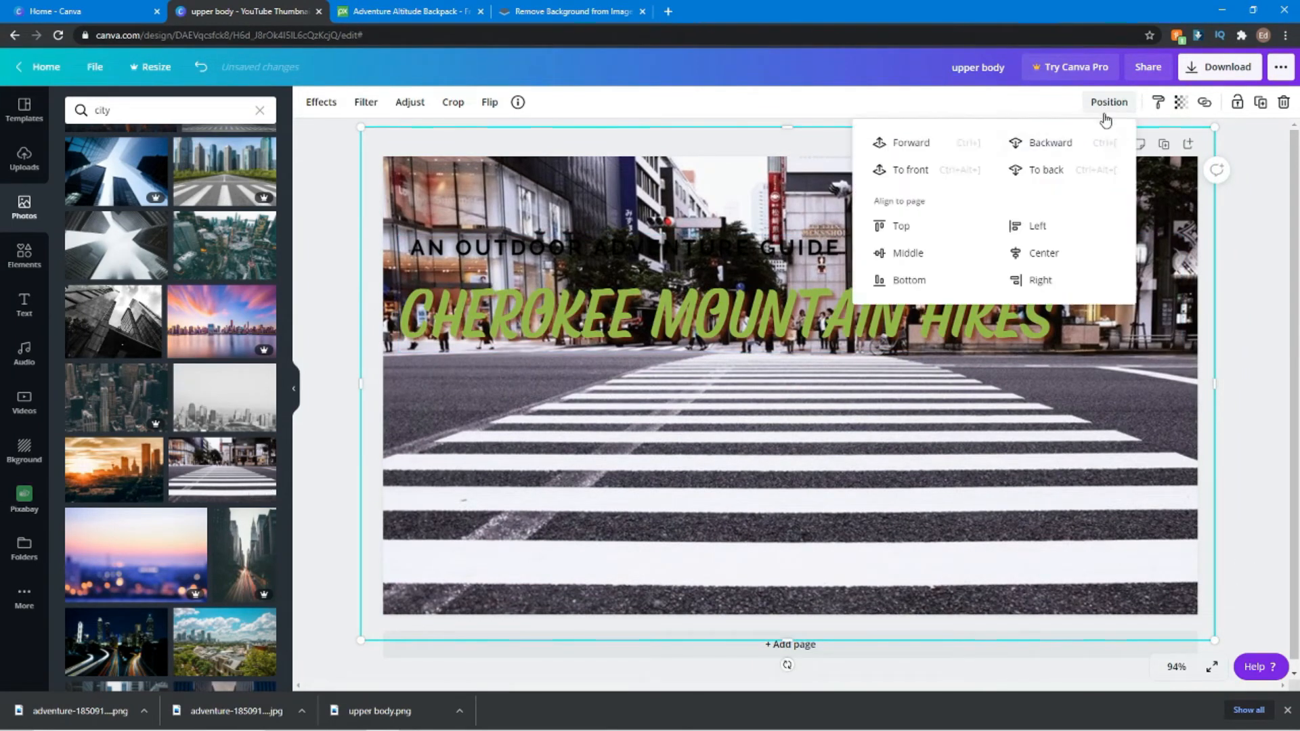
left_click(1057, 145)
- Enlarge the hiker and stand it in the middle of the crosswalk, with the title text shifted slightly up
left_click(1049, 418)
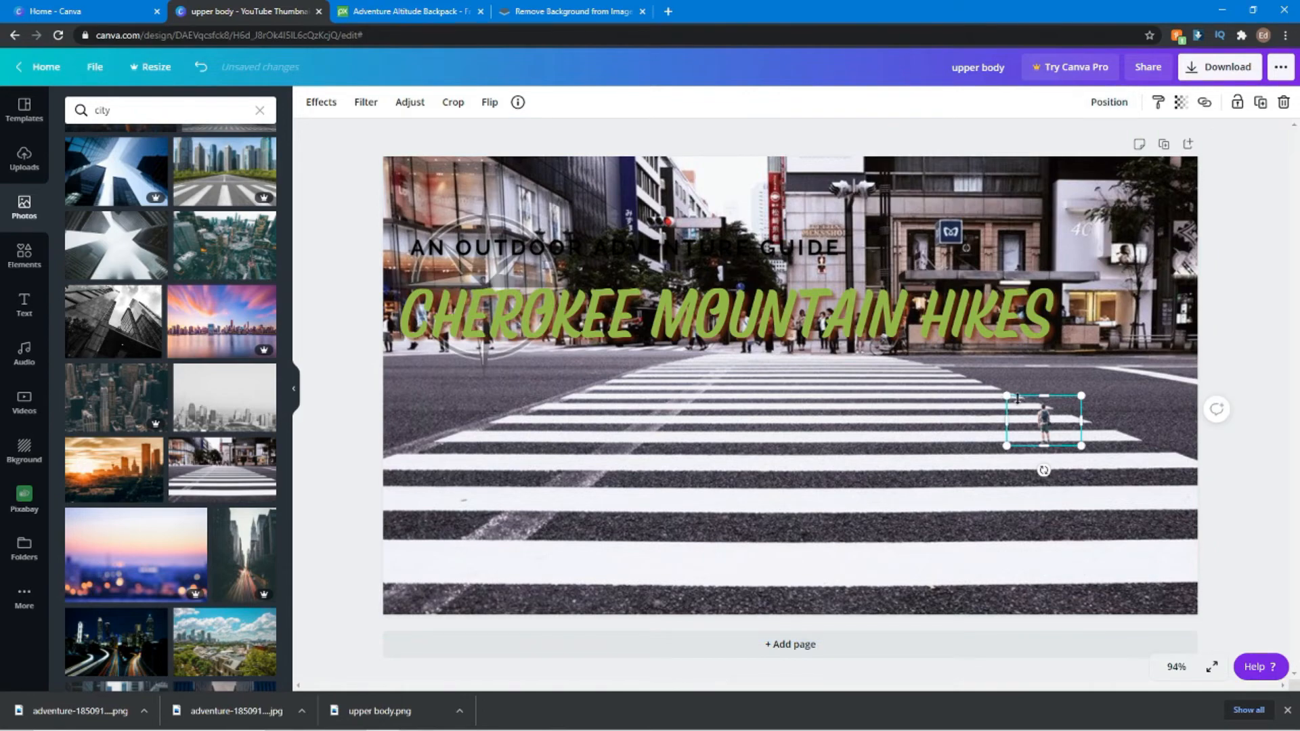
left_click_drag(1011, 396, 695, 188)
left_click_drag(961, 270, 975, 234)
left_click_drag(907, 405, 813, 467)
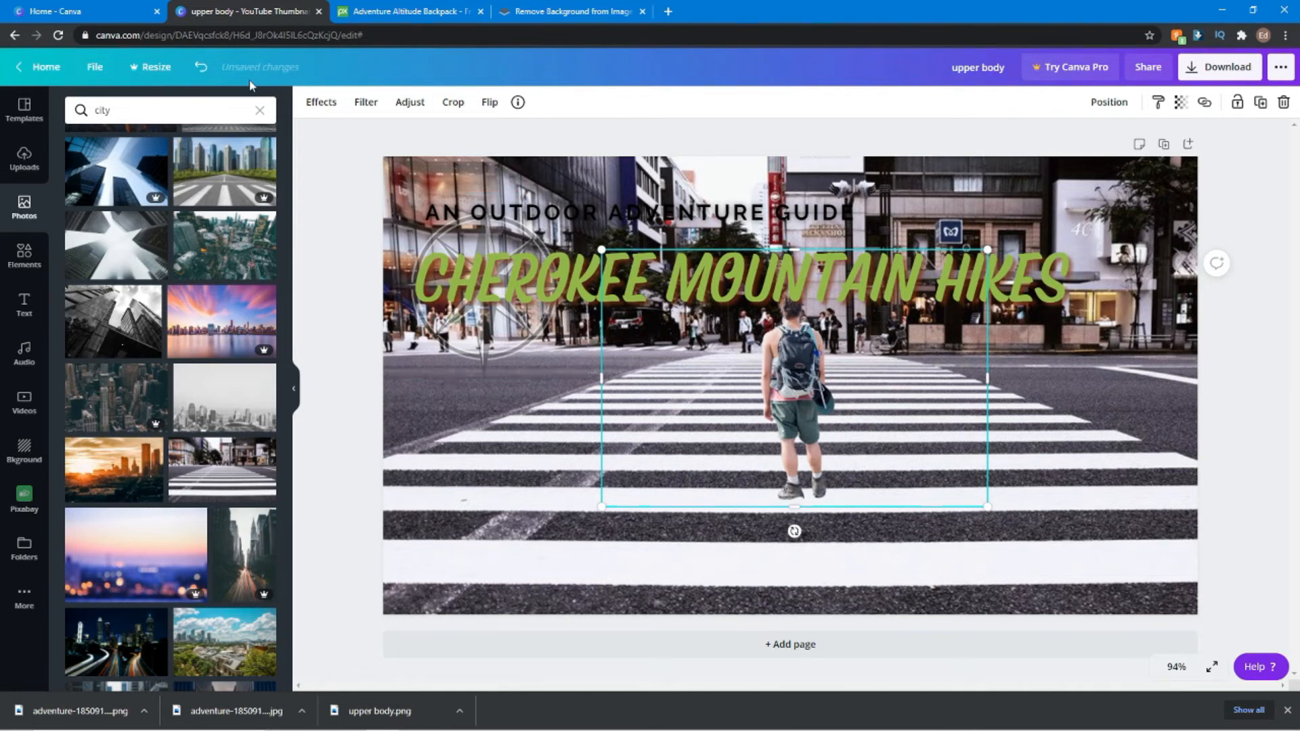
- Undo the hiker and title text changes and the crosswalk photo's layering
left_click(201, 66)
left_click(201, 67)
left_click(201, 66)
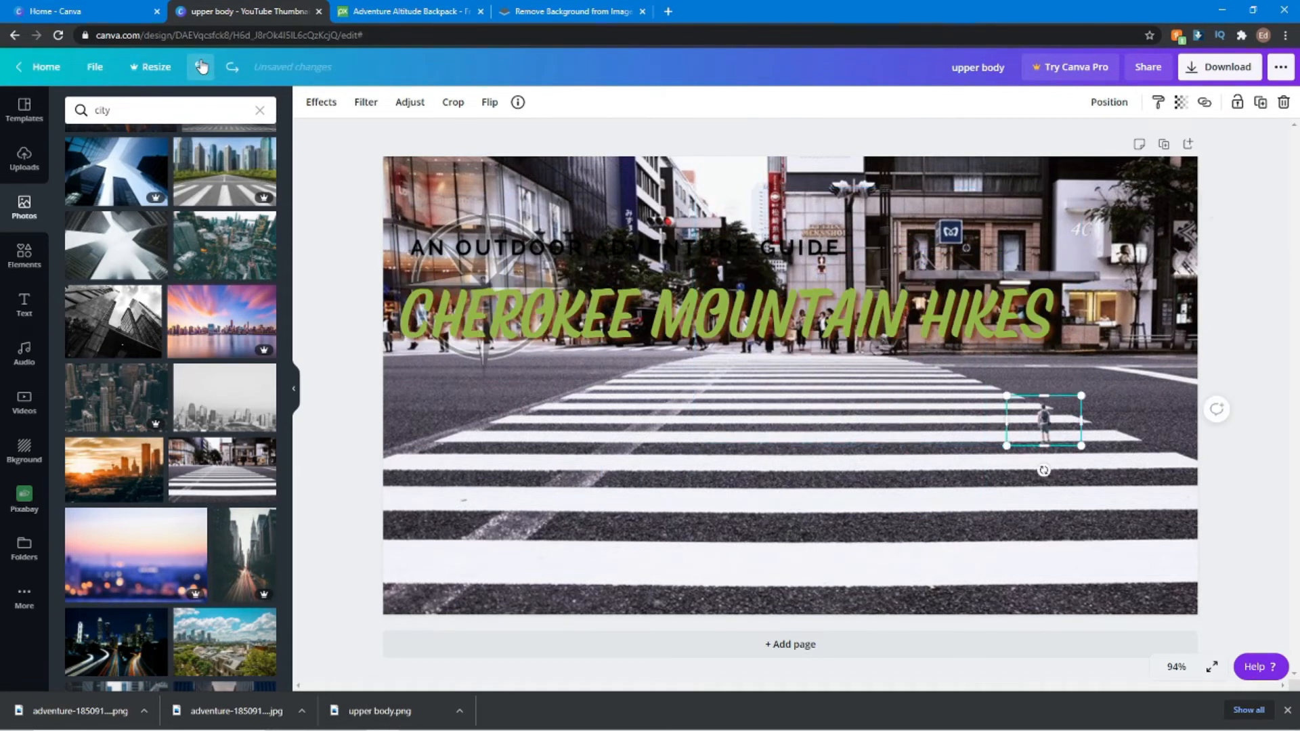
left_click(201, 66)
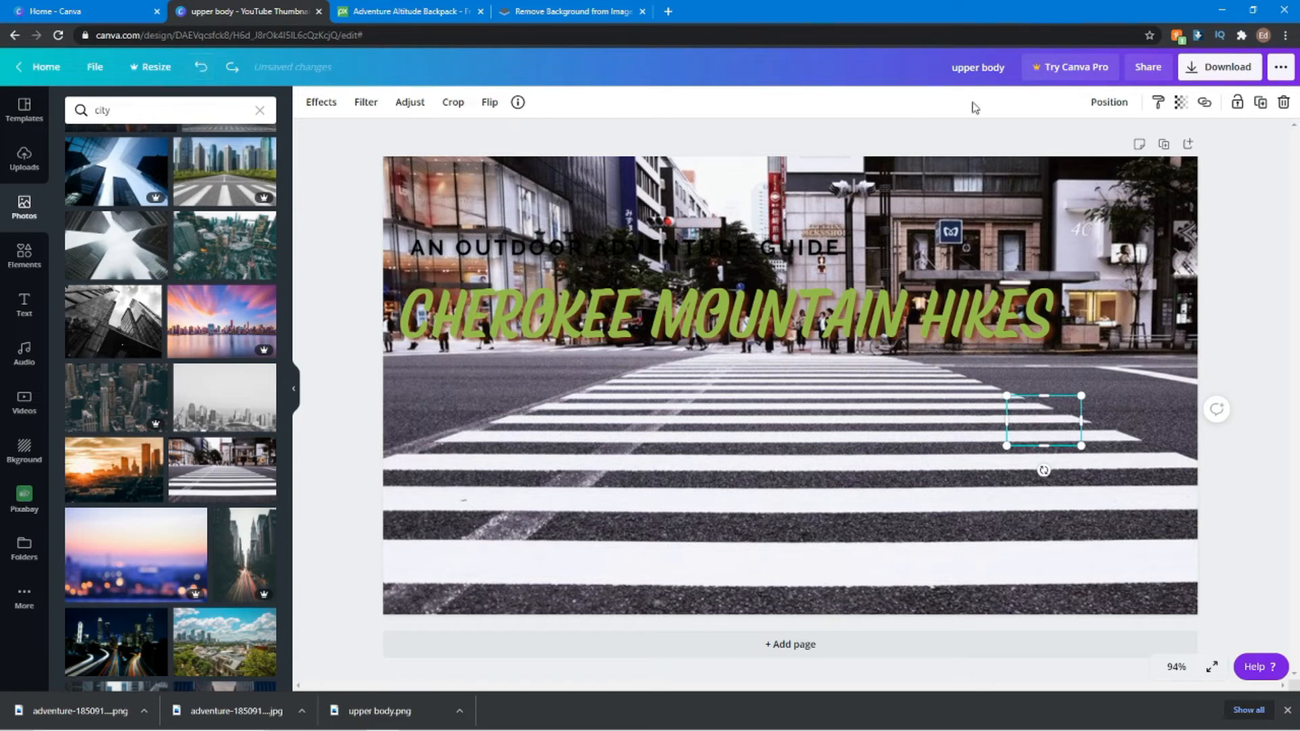
left_click(1235, 159)
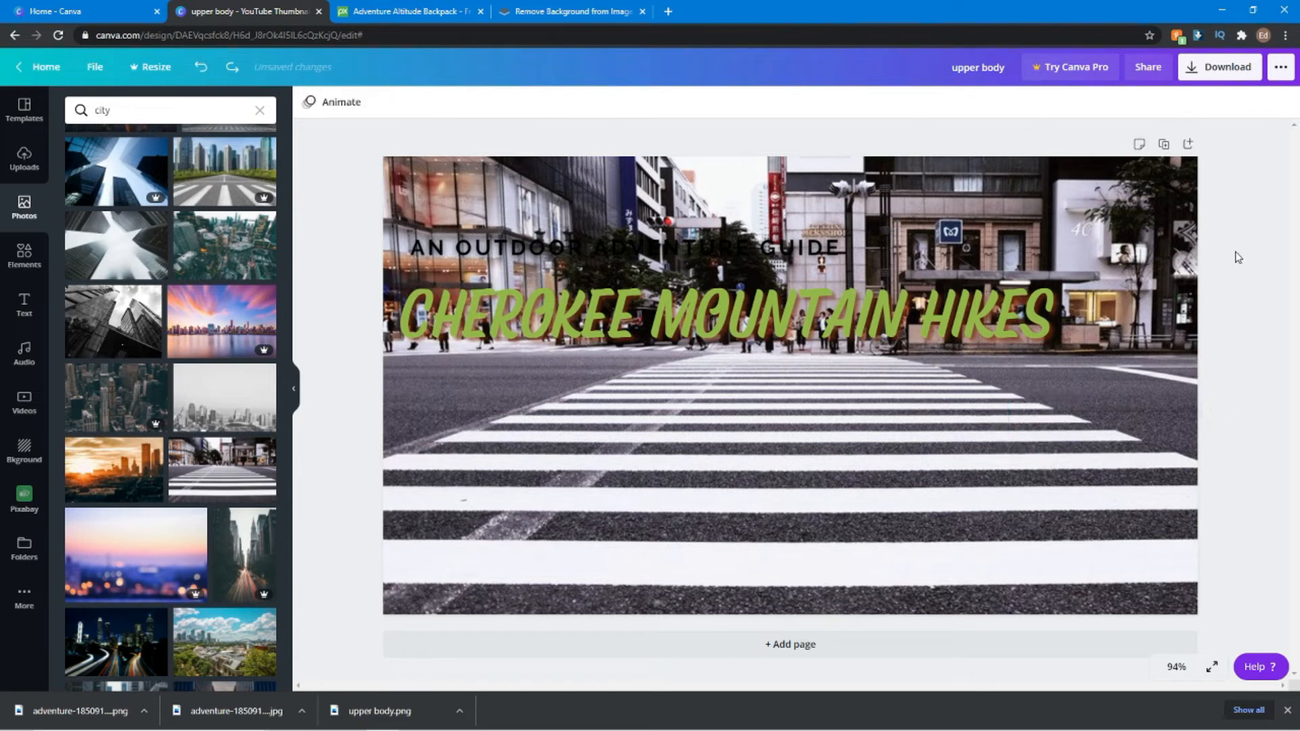
- Replace the crosswalk photo with the recently used aerial field stock video
left_click(25, 401)
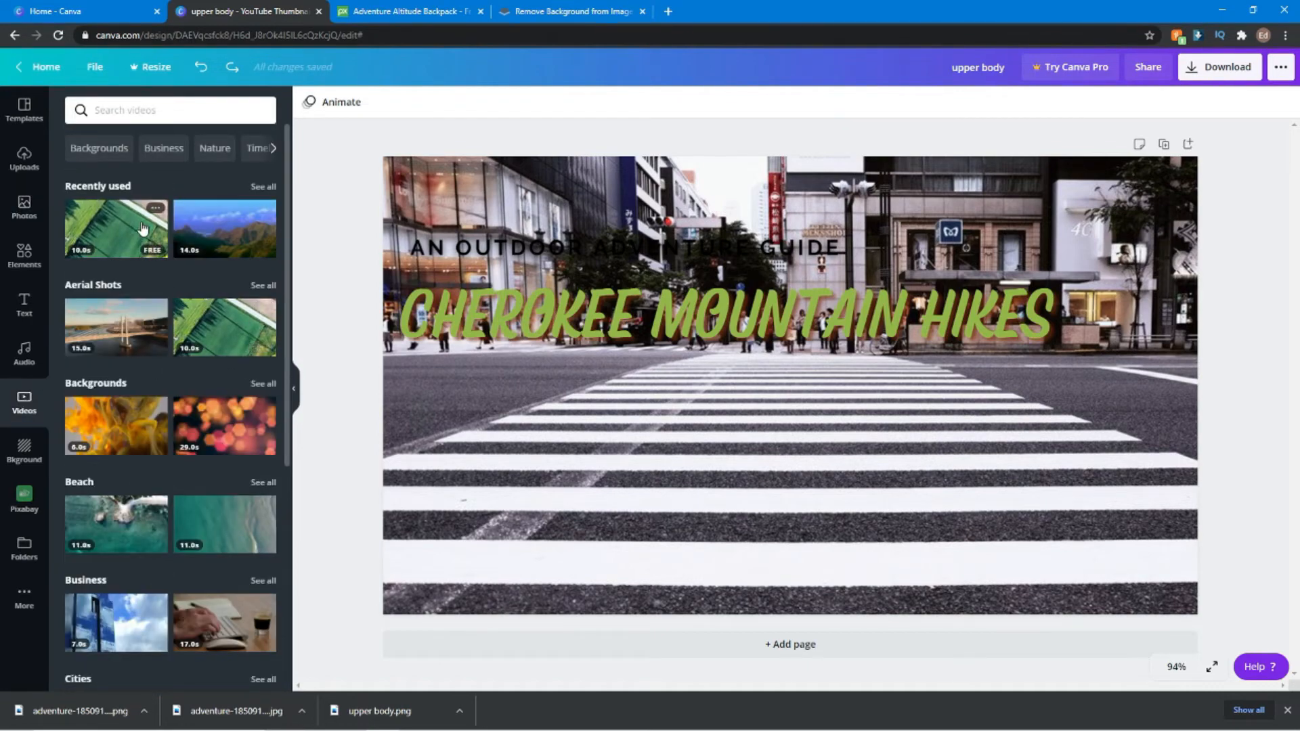
left_click_drag(143, 229, 724, 380)
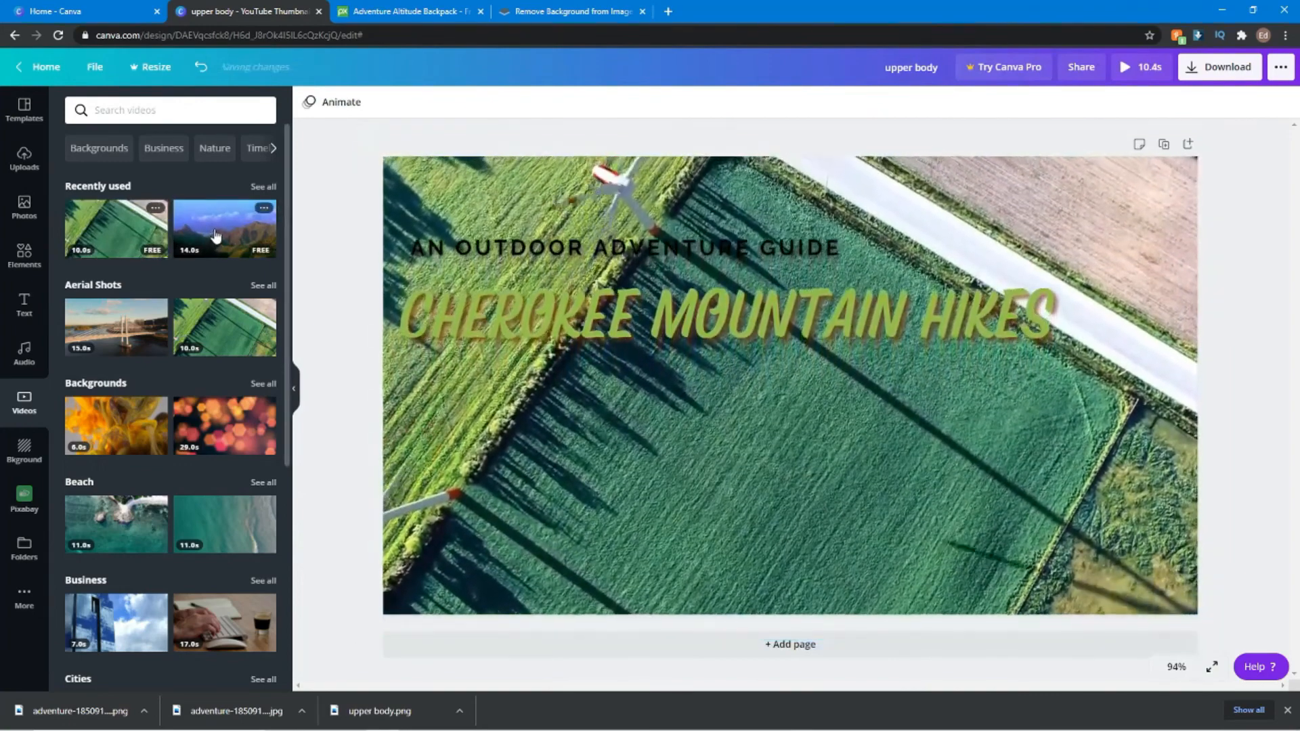
- Place the mountain landscape video, enlarge it to cover the page, and send it backward
left_click_drag(215, 237, 519, 243)
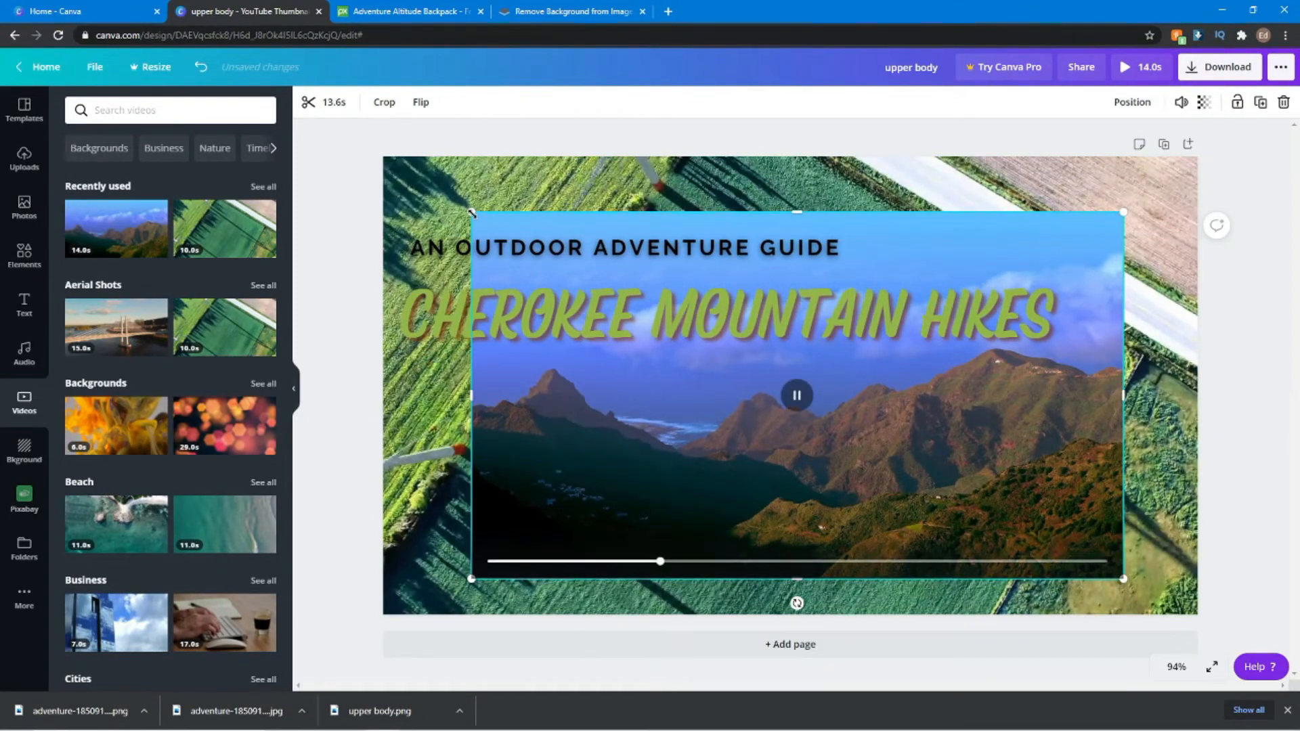
left_click_drag(472, 212, 328, 165)
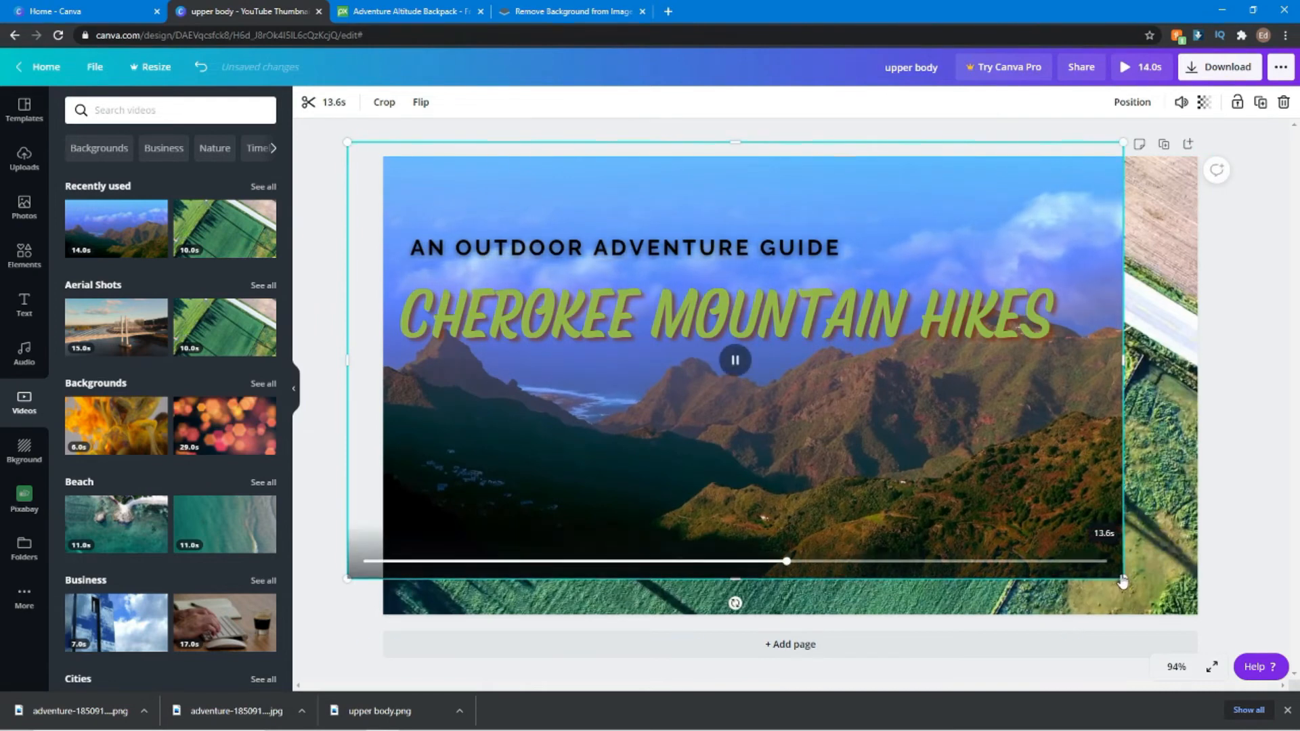
left_click_drag(1123, 579, 1205, 616)
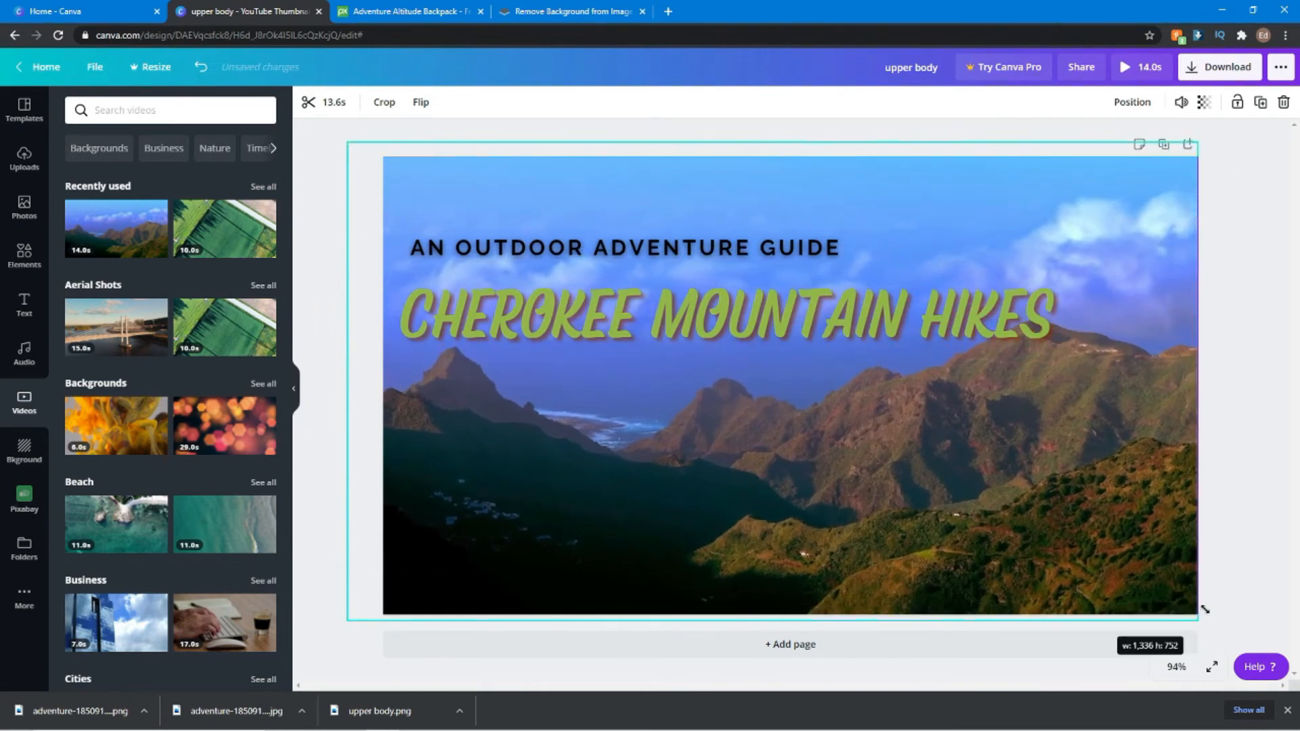
left_click(1149, 106)
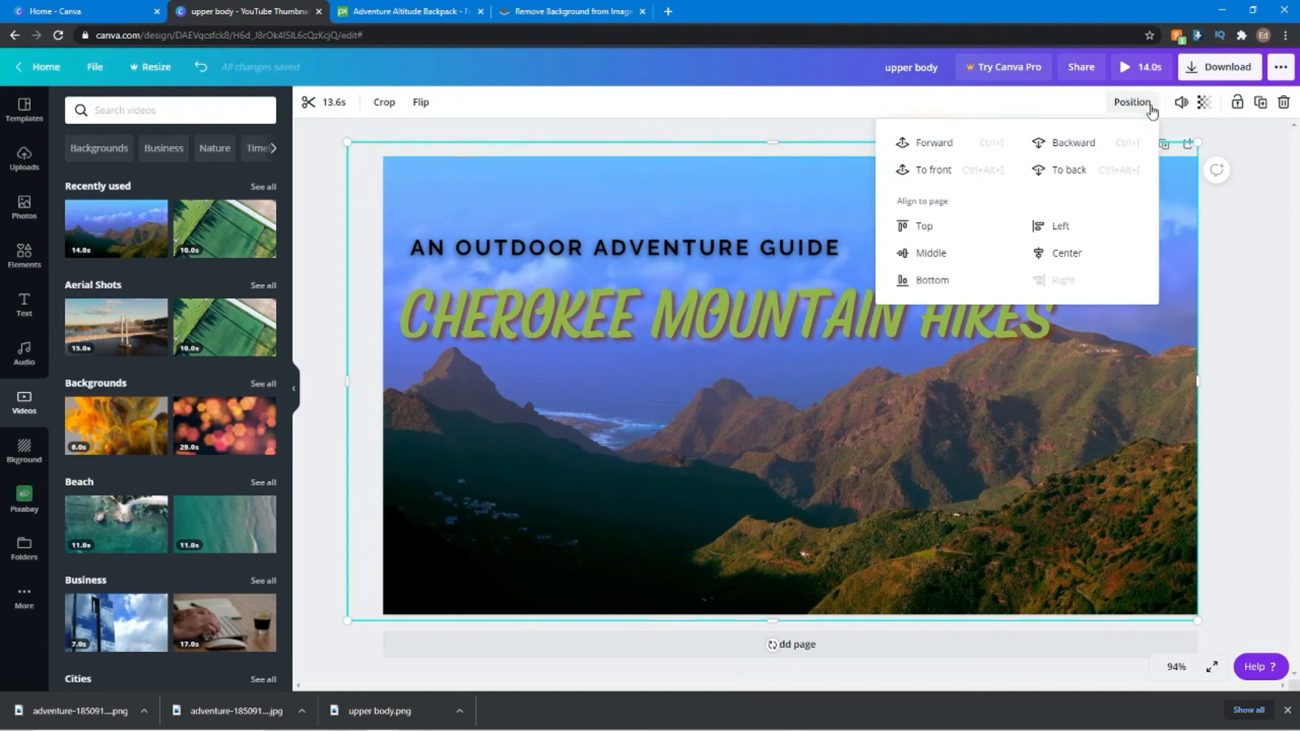
left_click(1073, 143)
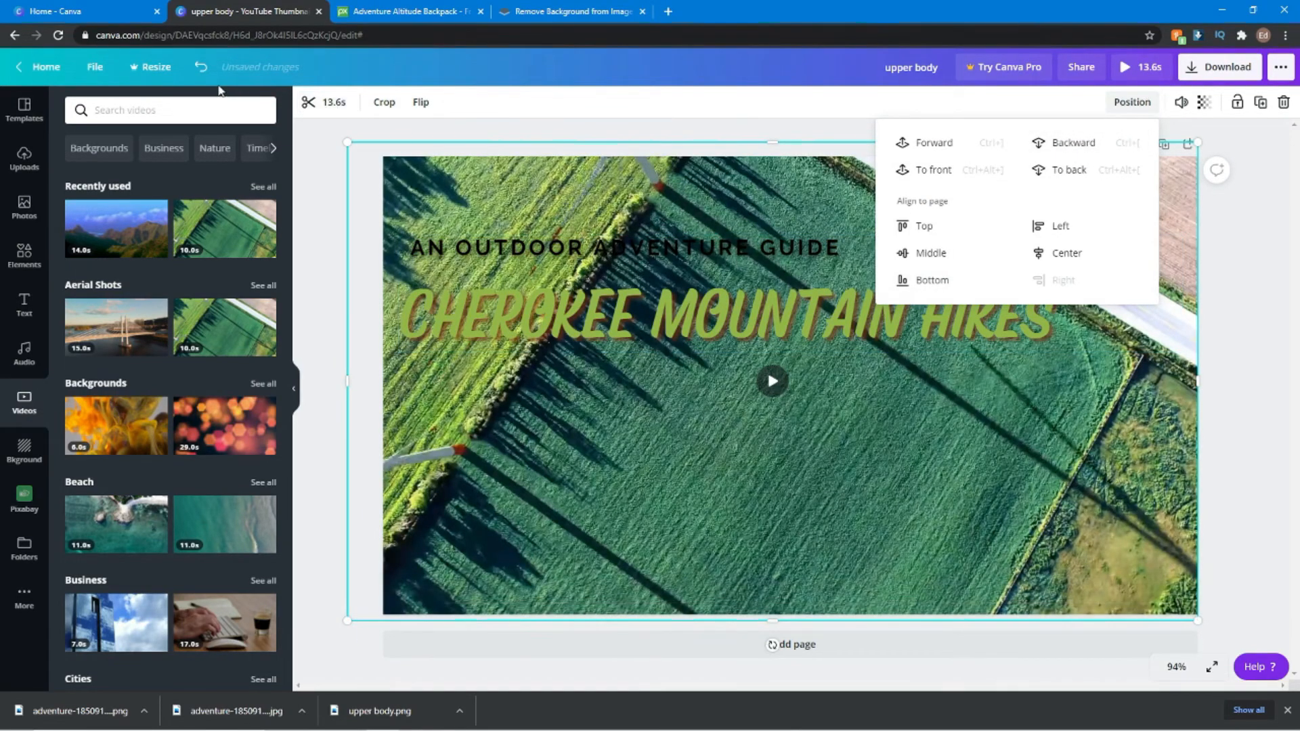
- Delete the mountain video and the aerial field video to uncover the green hill design
key("Delete")
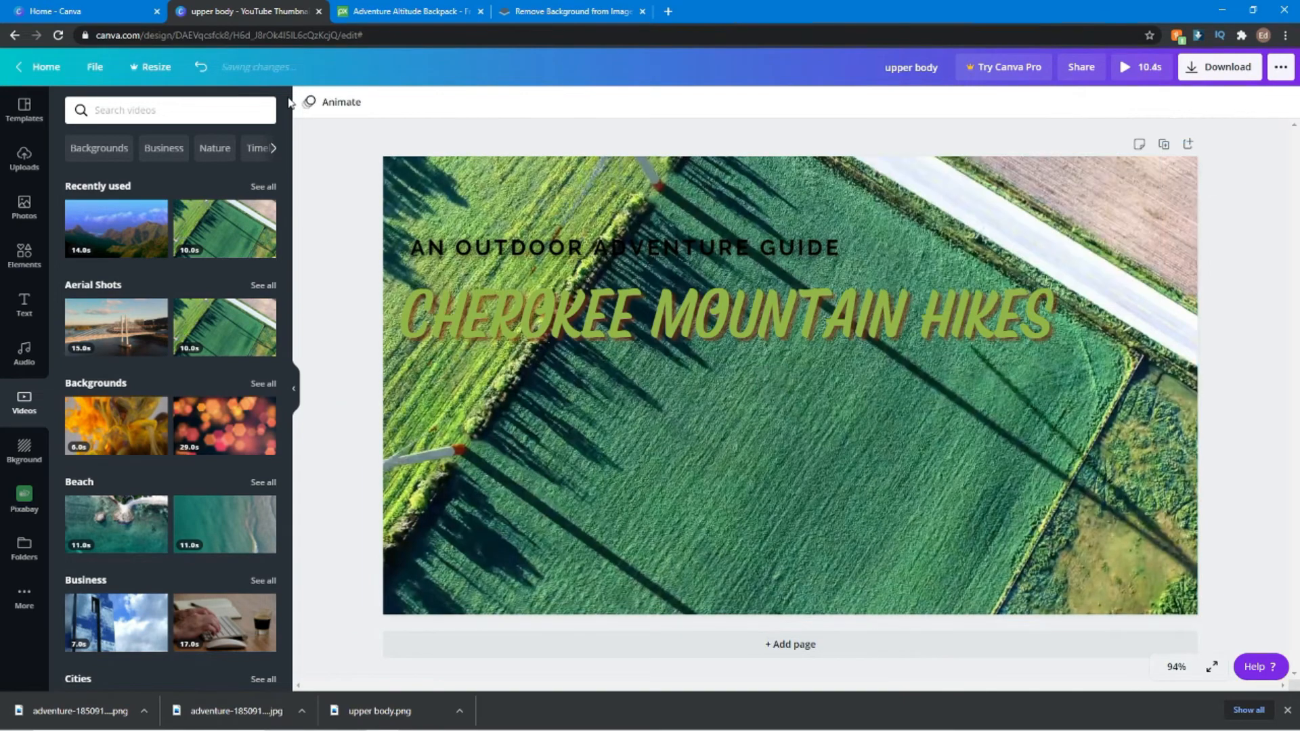
left_click(437, 171)
key("Delete")
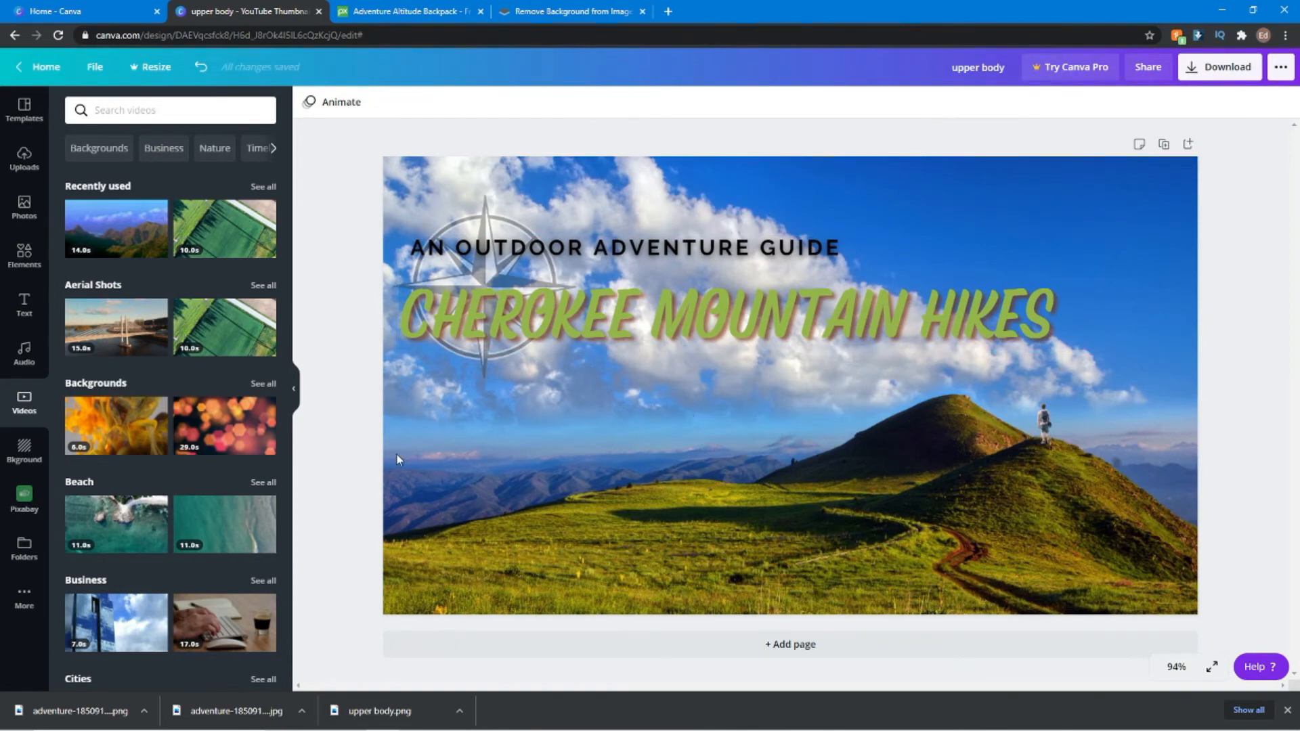
- Replace the page background with the recently used frosted trees under a pink sky
scroll(202, 465, "down", 5)
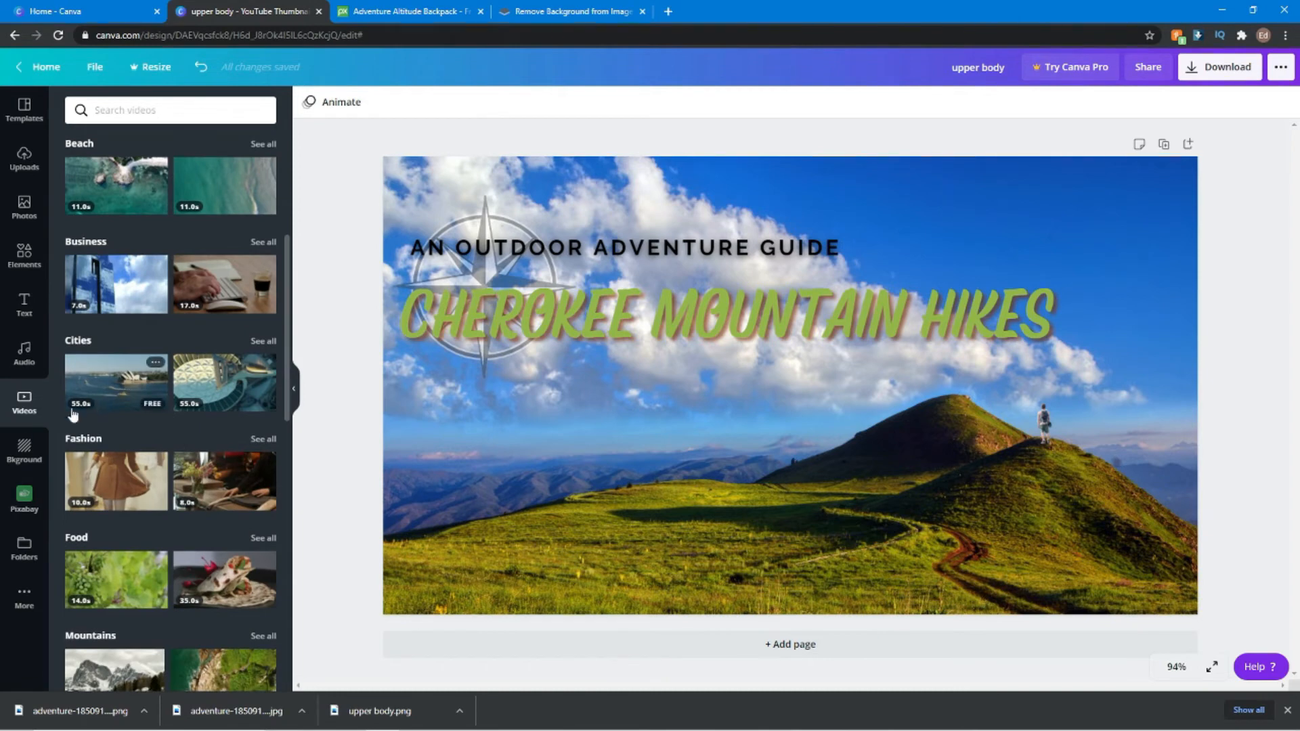
left_click(24, 448)
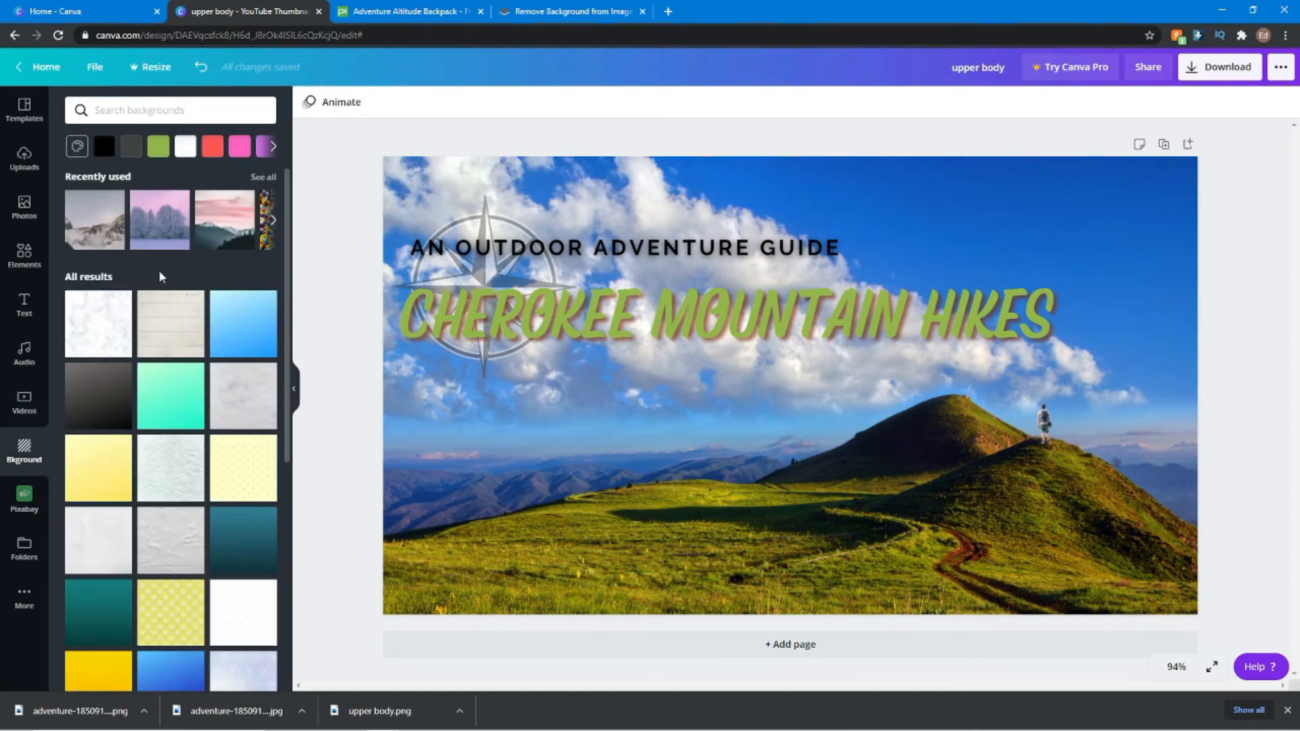
left_click(161, 222)
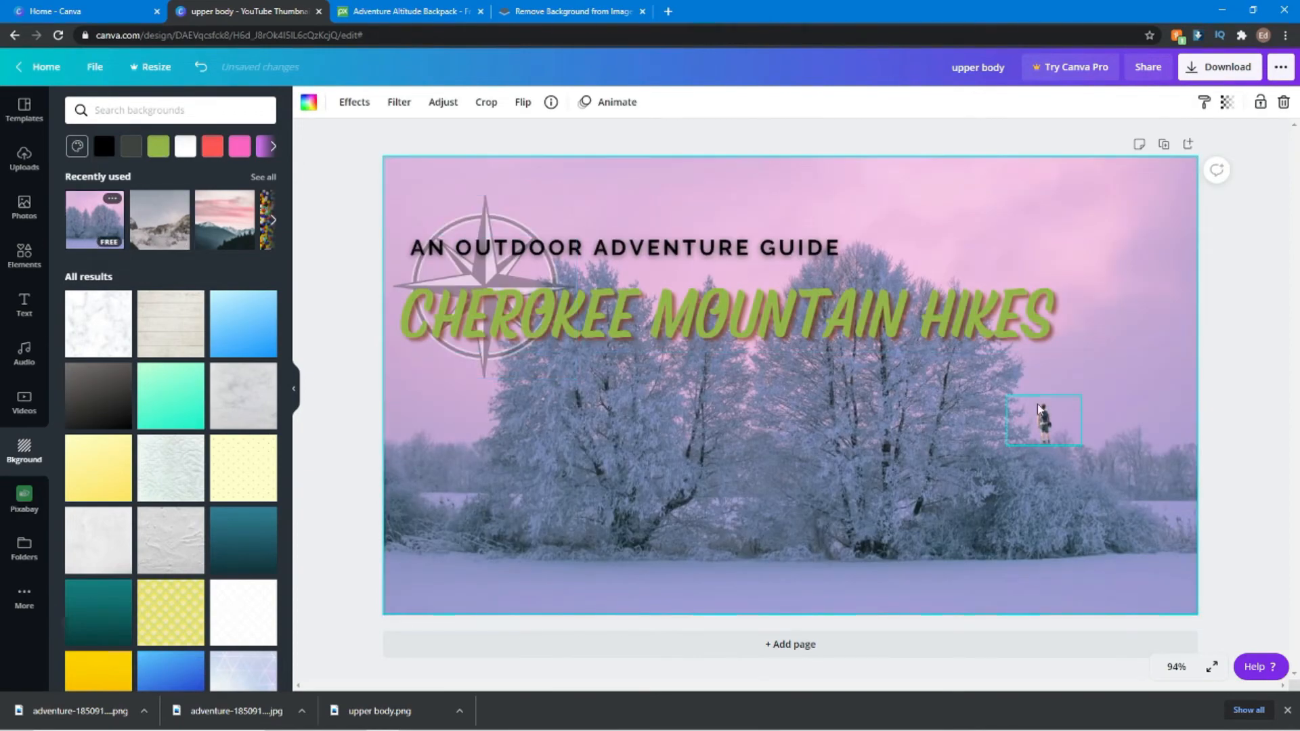
- Enlarge the hiker and place it on the snow in front of the frosted trees, near the page's lower middle
left_click(1044, 421)
left_click_drag(1045, 421, 918, 478)
left_click_drag(797, 560, 732, 559)
- Recolor the "Cherokee Mountain Hikes" title with the dark gray document color
left_click(802, 329)
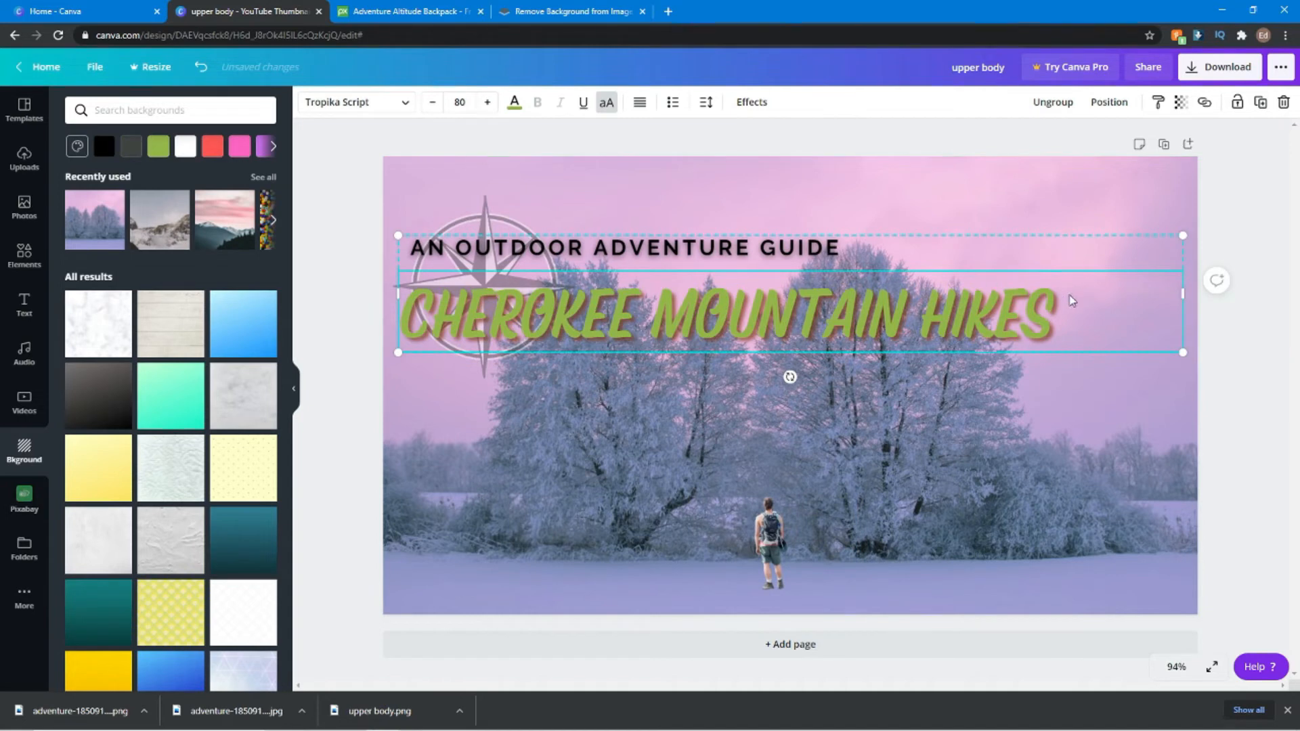
left_click_drag(1064, 315, 399, 362)
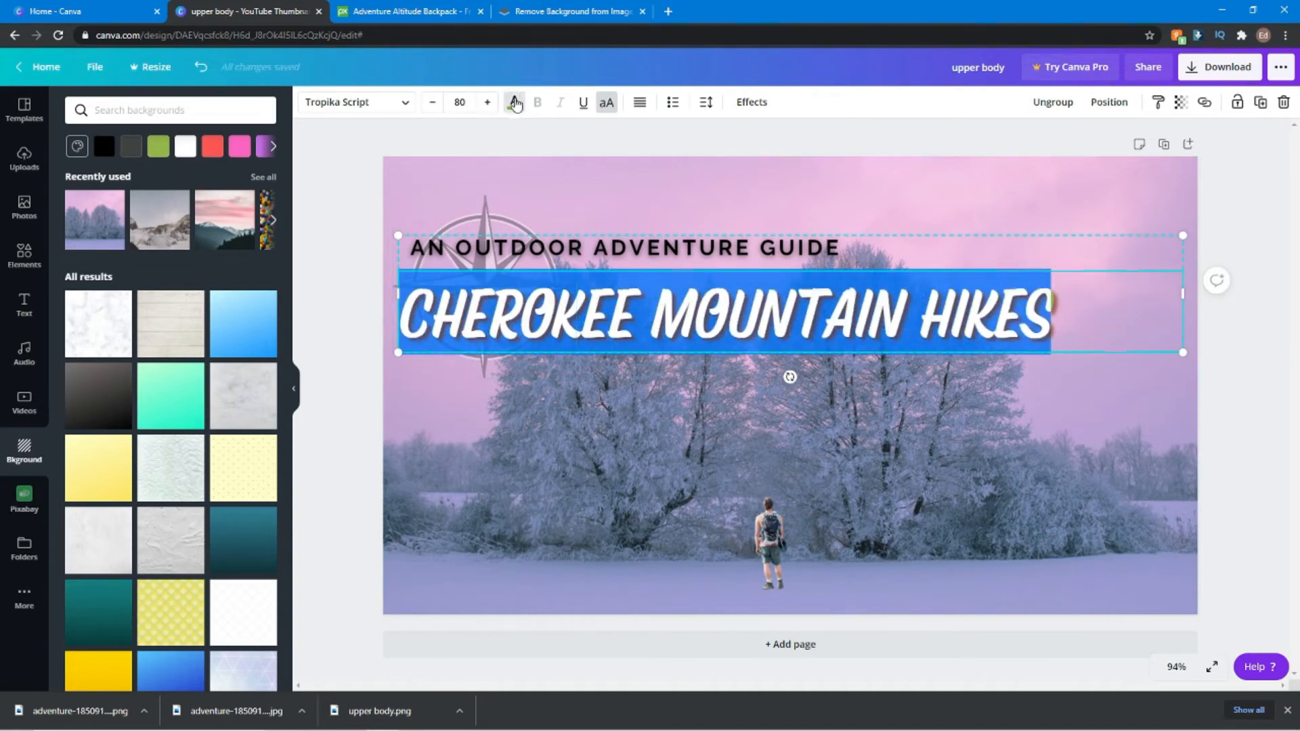
left_click(515, 102)
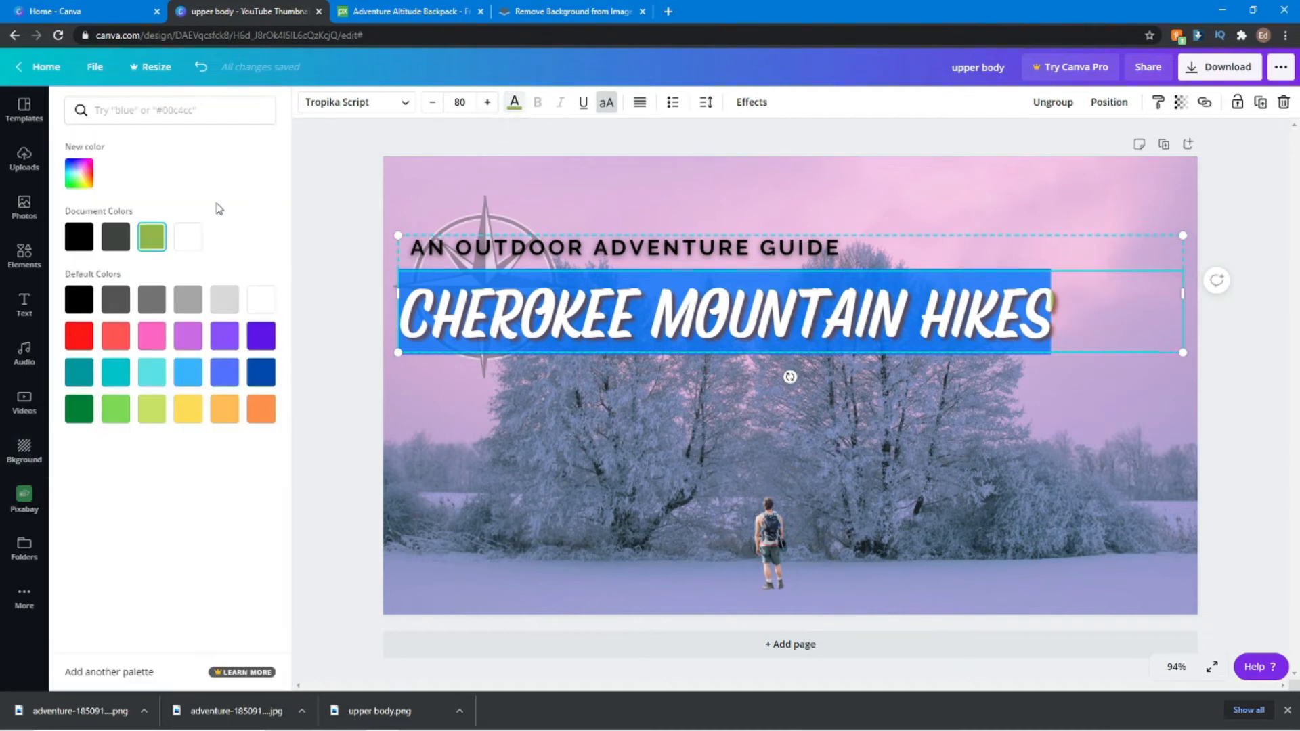
left_click(114, 237)
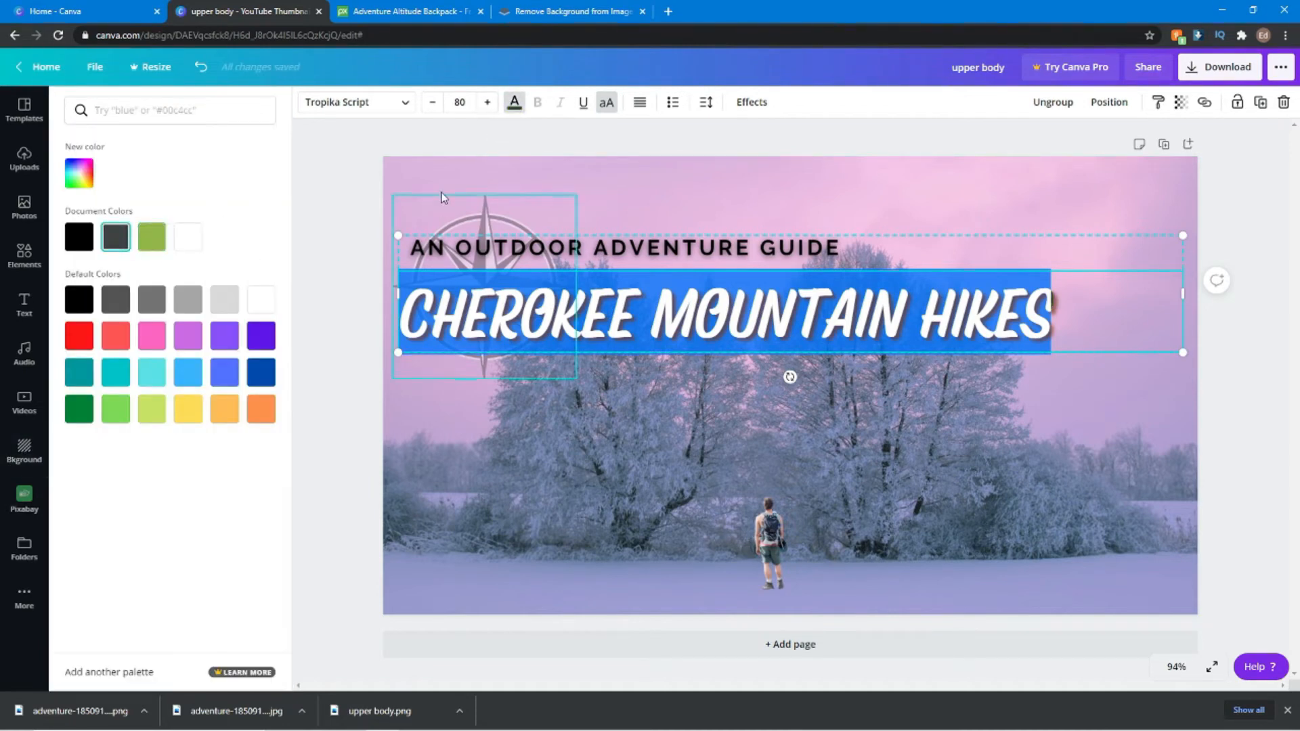
left_click(653, 202)
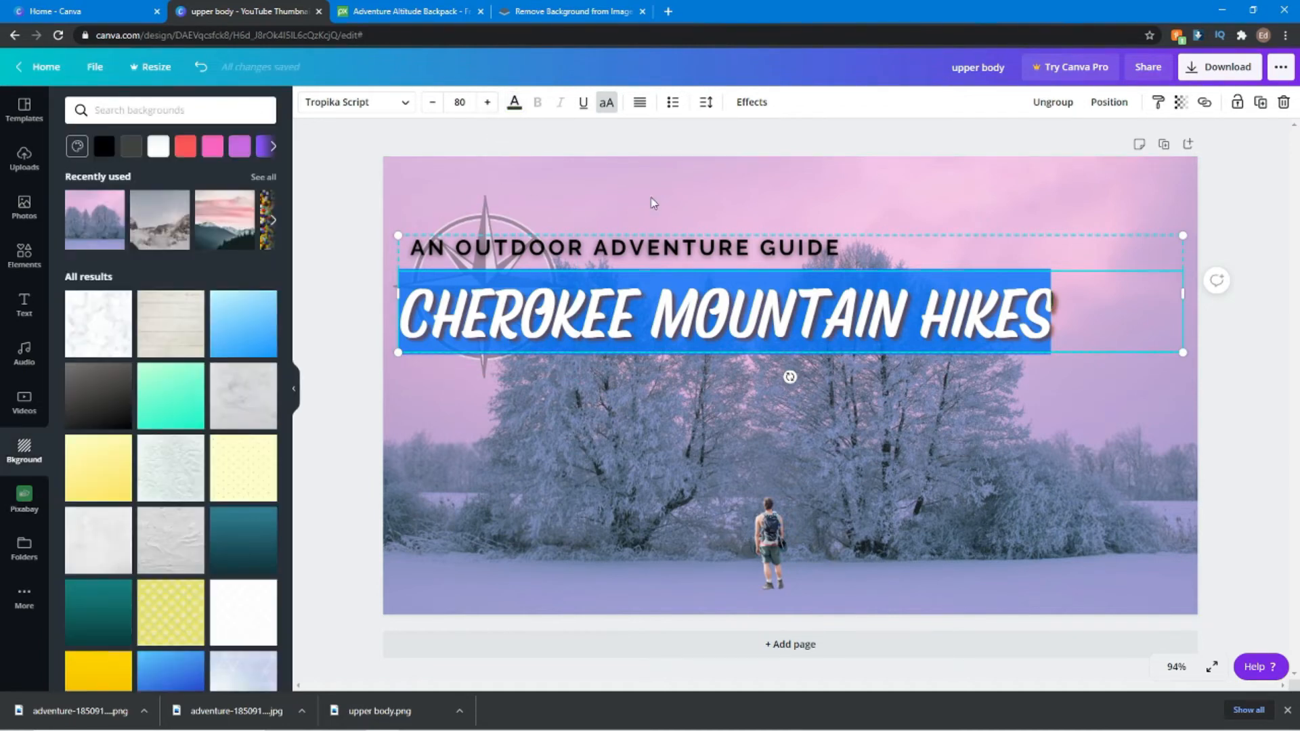
left_click(571, 396)
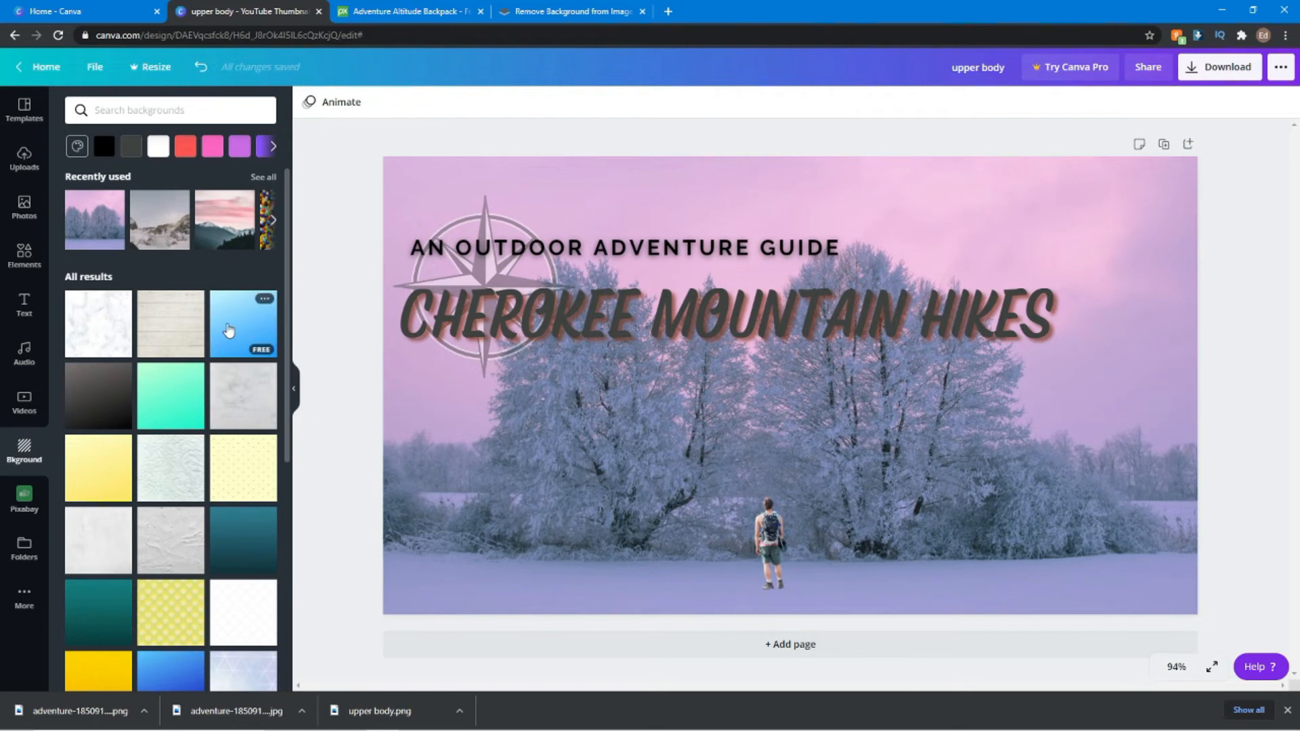
- Try the light blue gradient as the page background, look at the design folders, and undo the background change
left_click(229, 330)
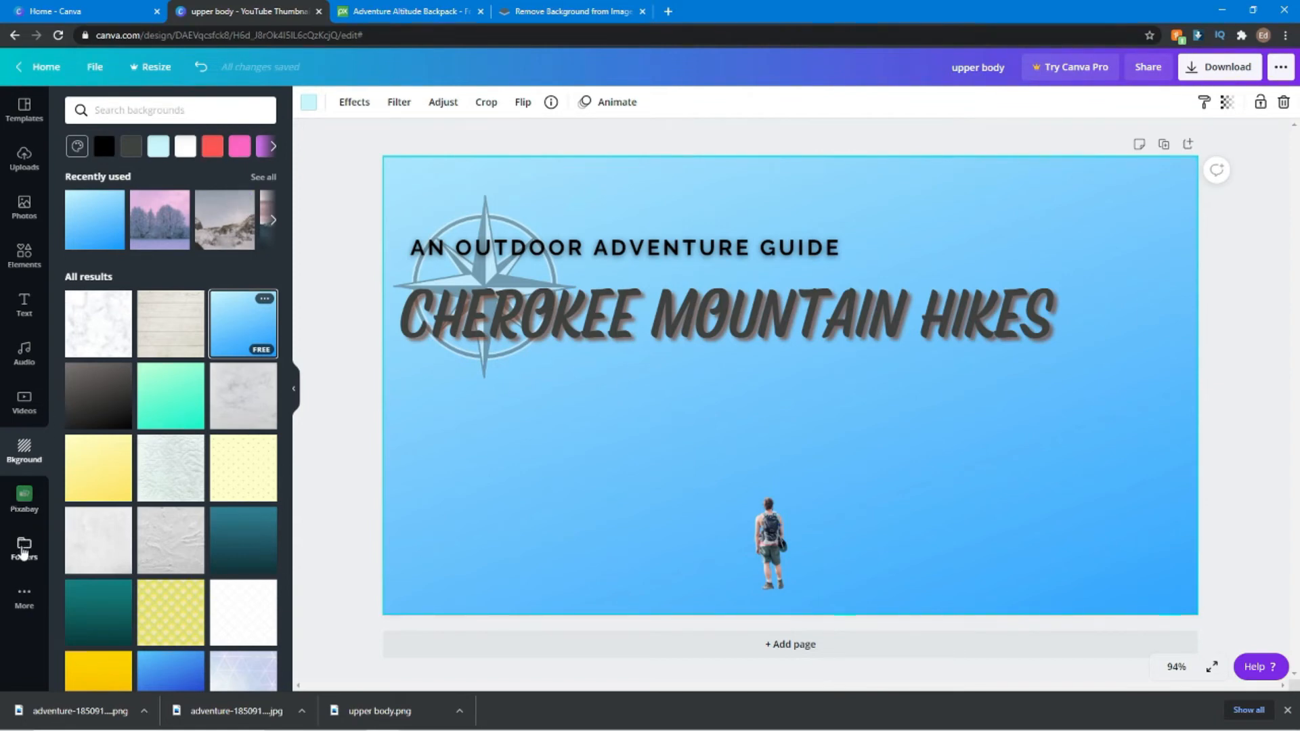
left_click(23, 550)
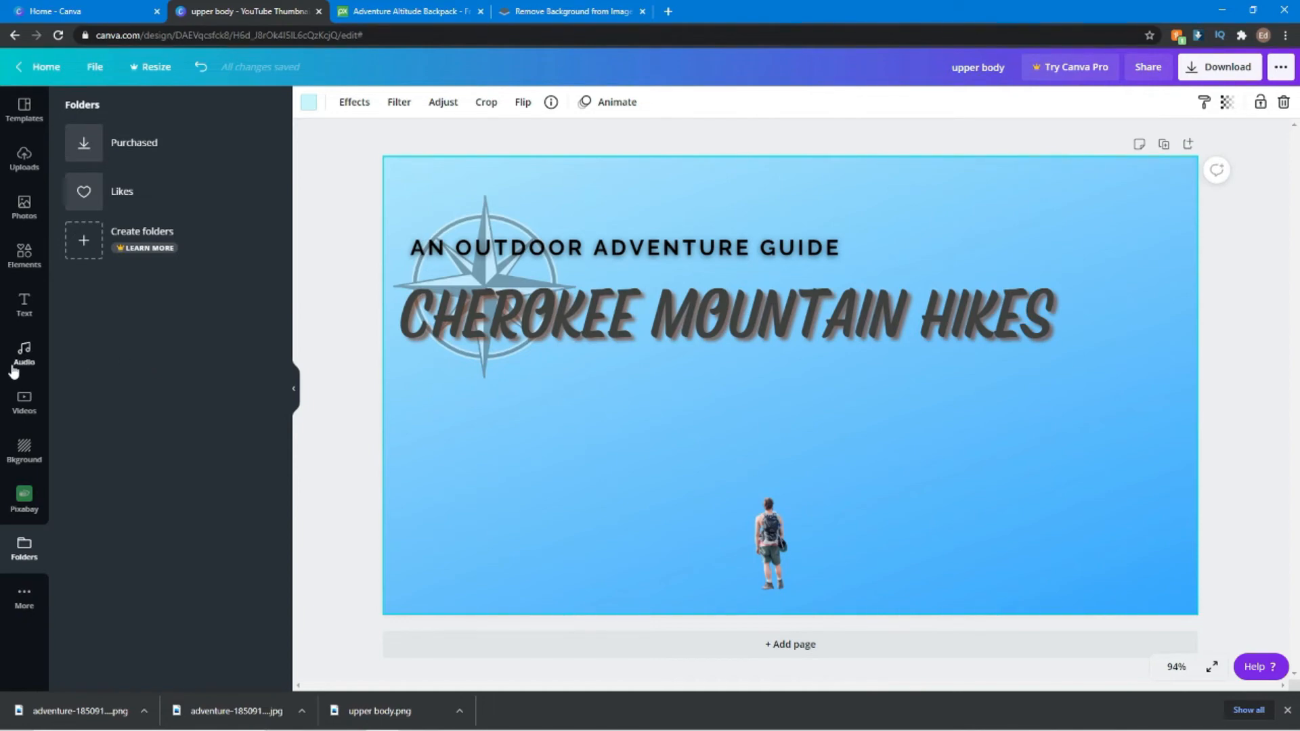
left_click(200, 72)
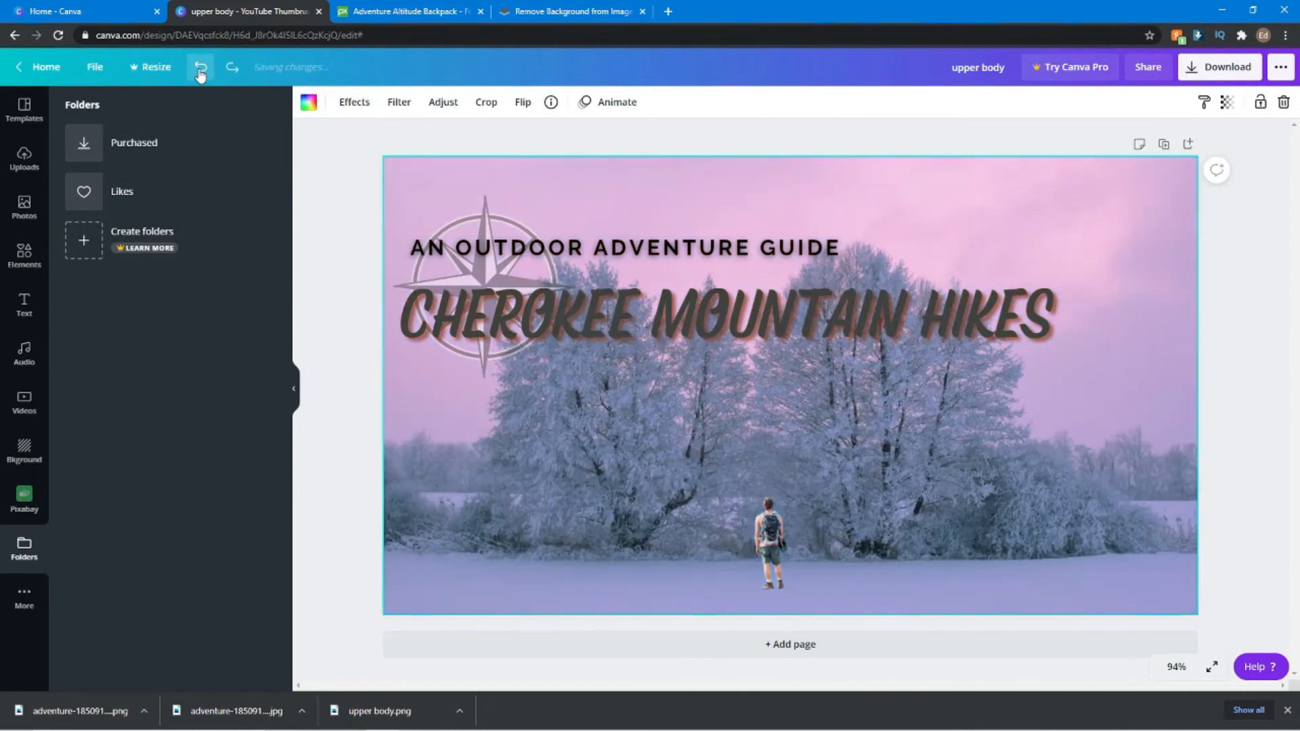
- Browse the audio library's "Happy" tracks and their filter options, and clear the search
left_click(22, 350)
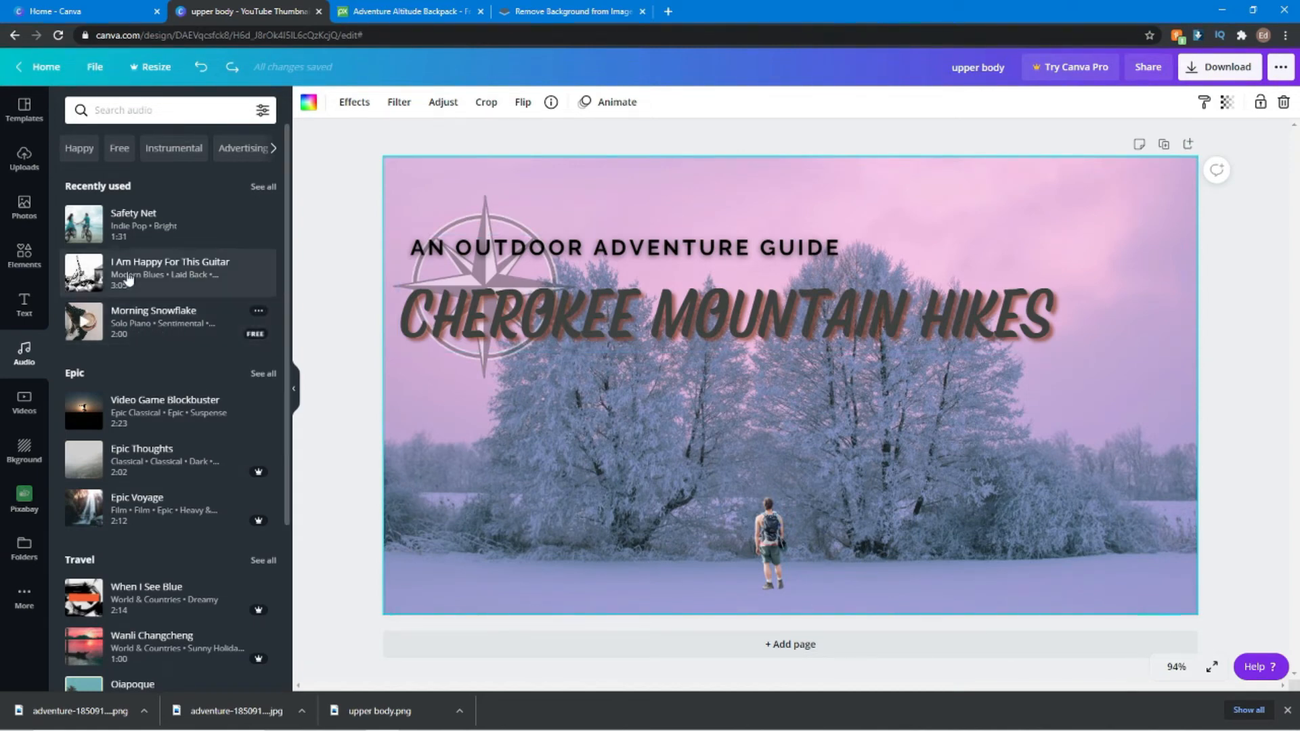
left_click(79, 153)
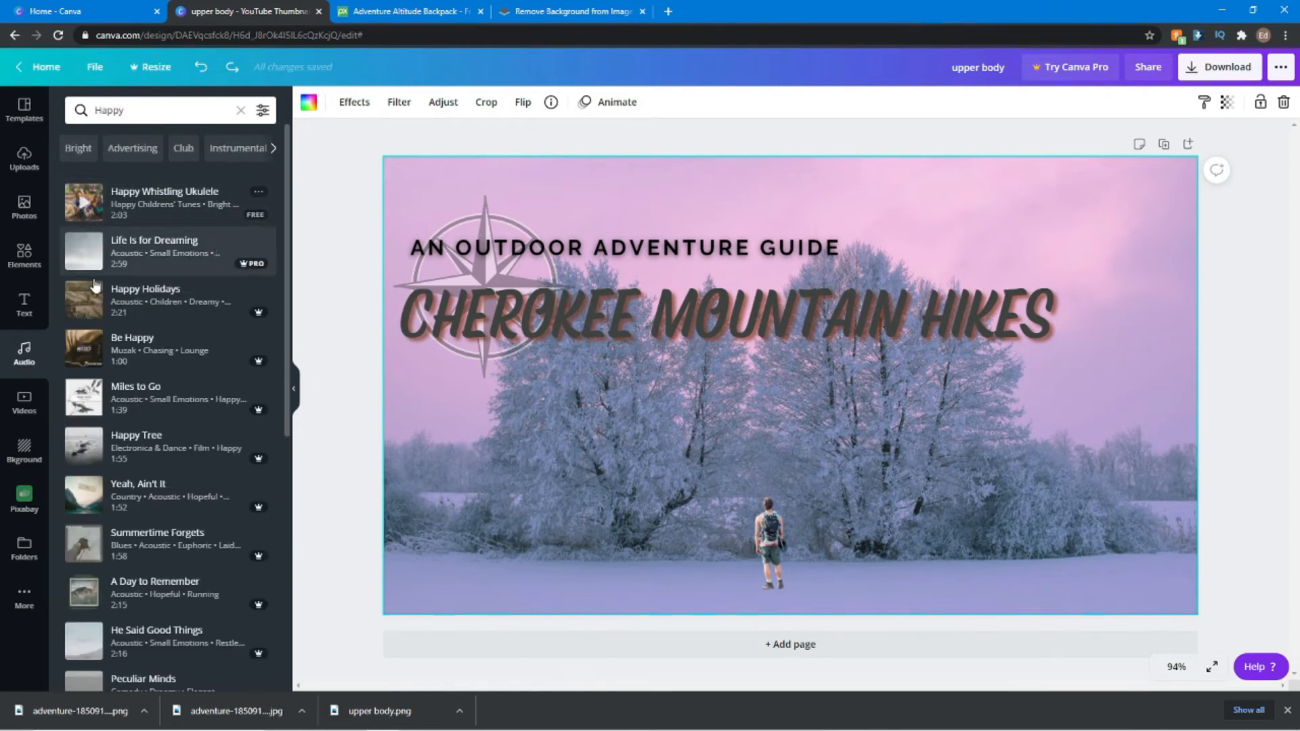
left_click(262, 110)
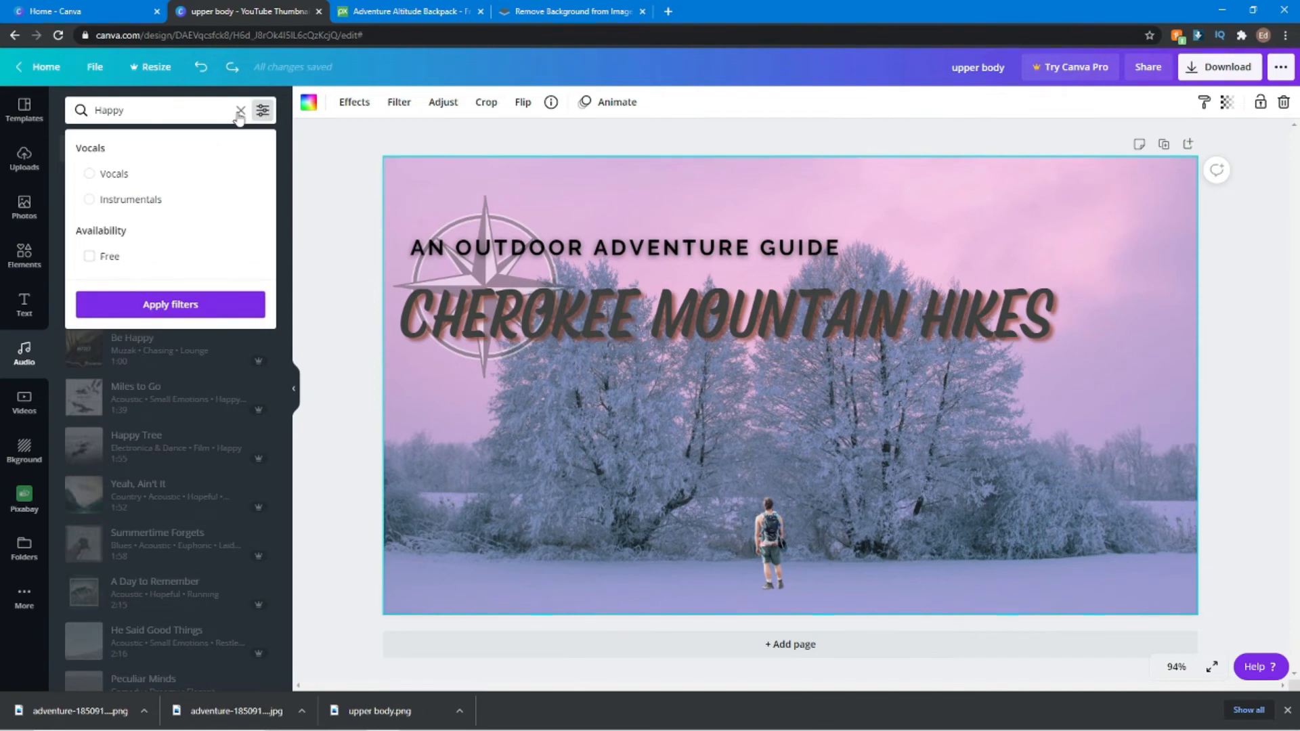
left_click(240, 112)
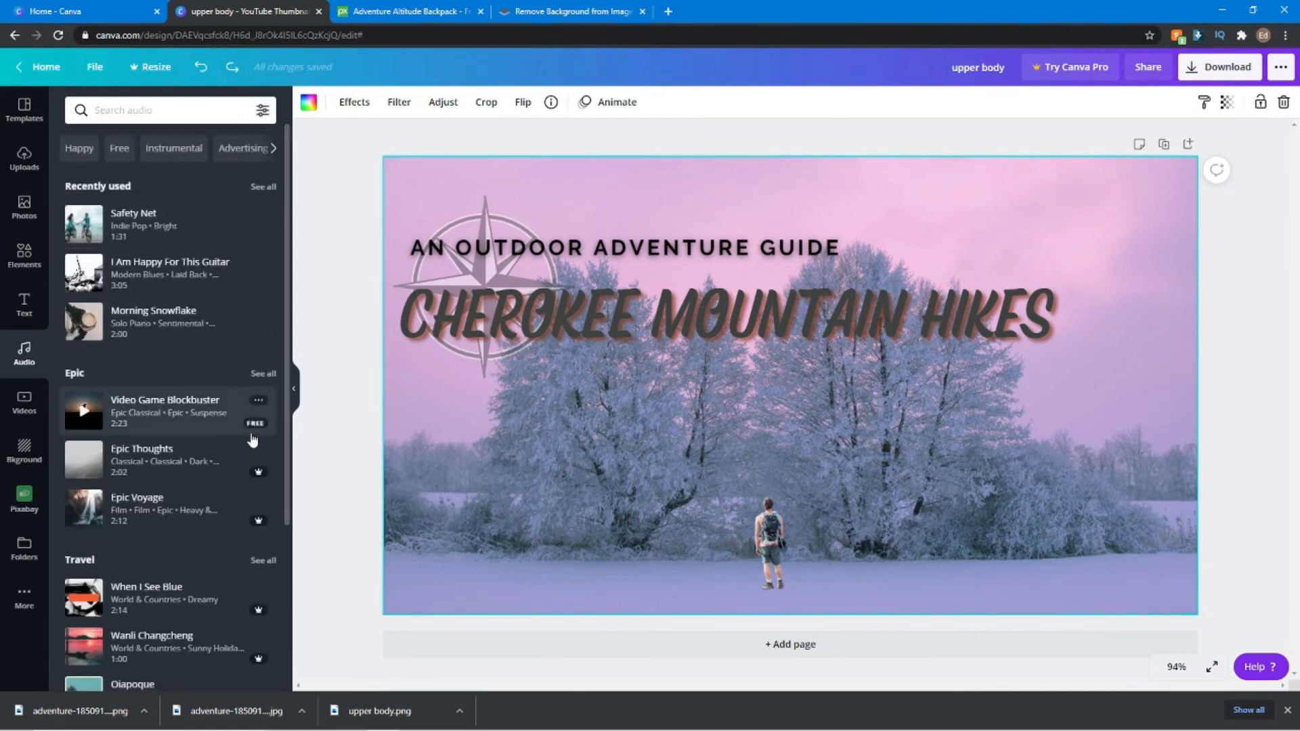
- Filter the "Happy" audio tracks to free ones and preview the "Landra's Dream" track
left_click(80, 148)
left_click(262, 111)
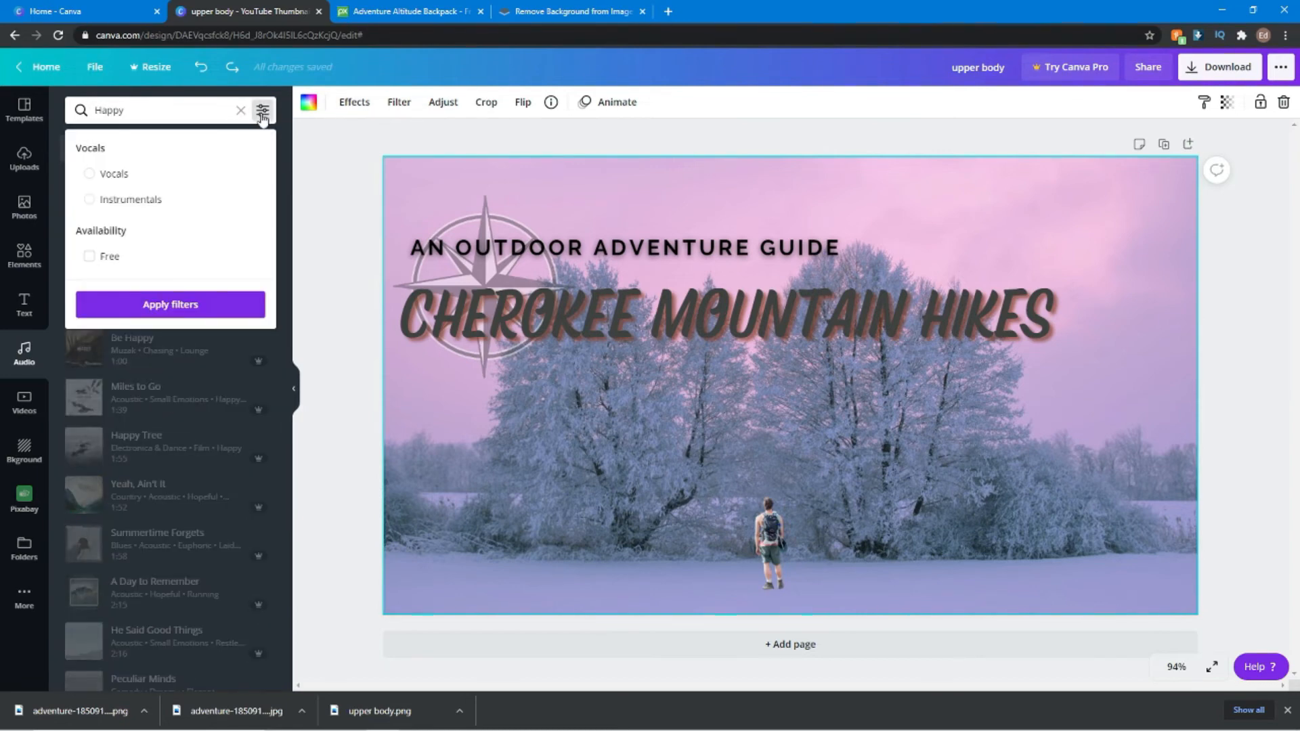
left_click(89, 257)
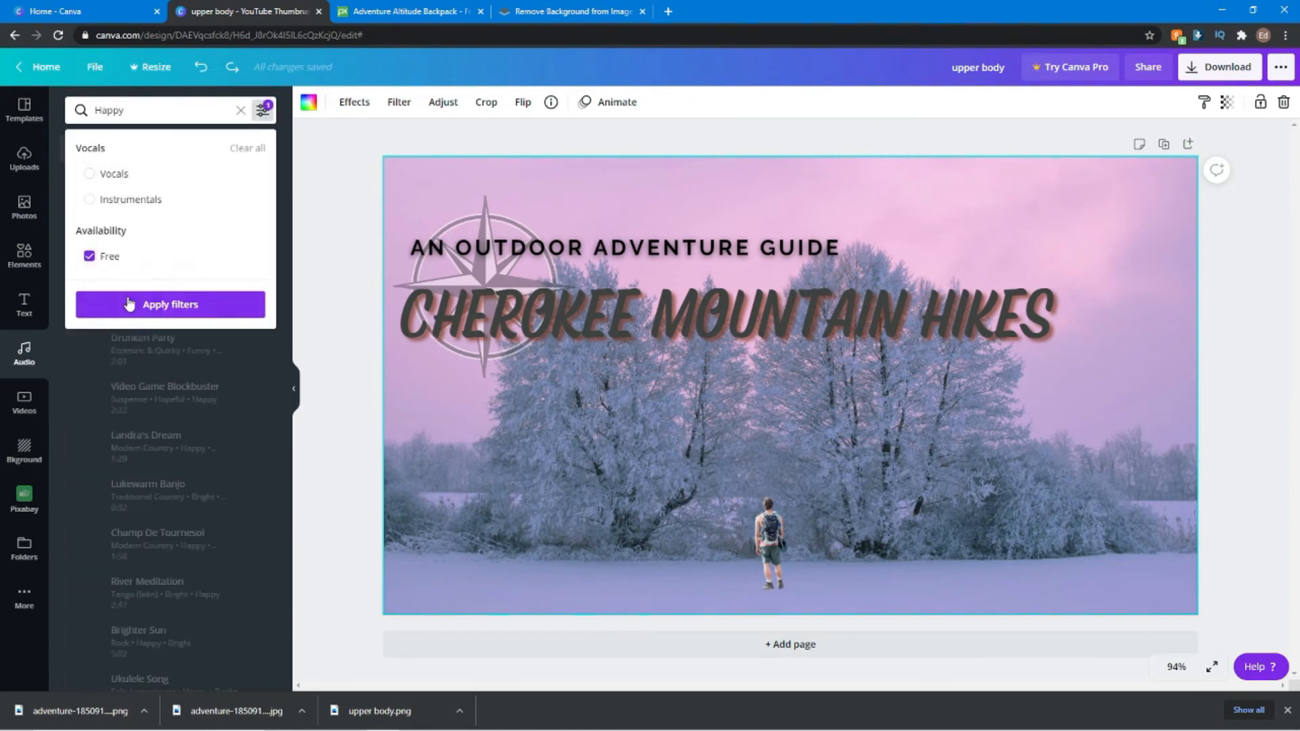
left_click(139, 305)
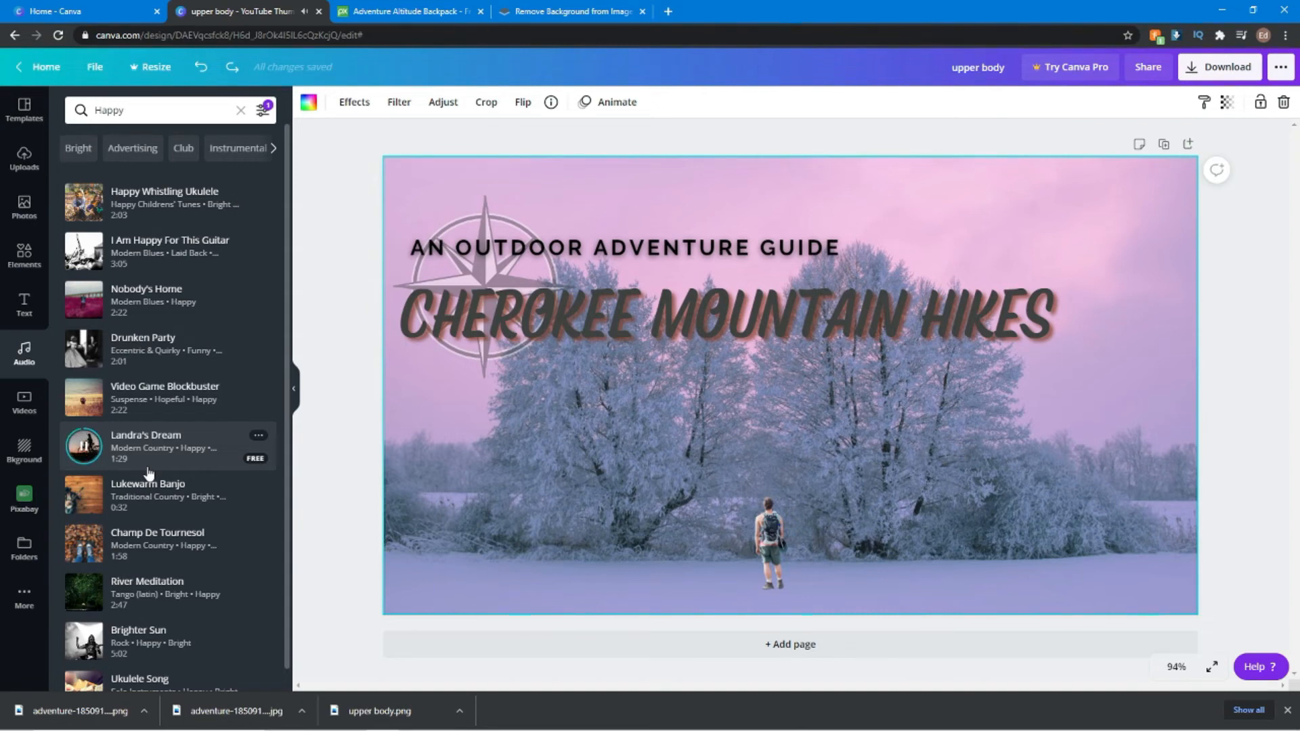
left_click(83, 448)
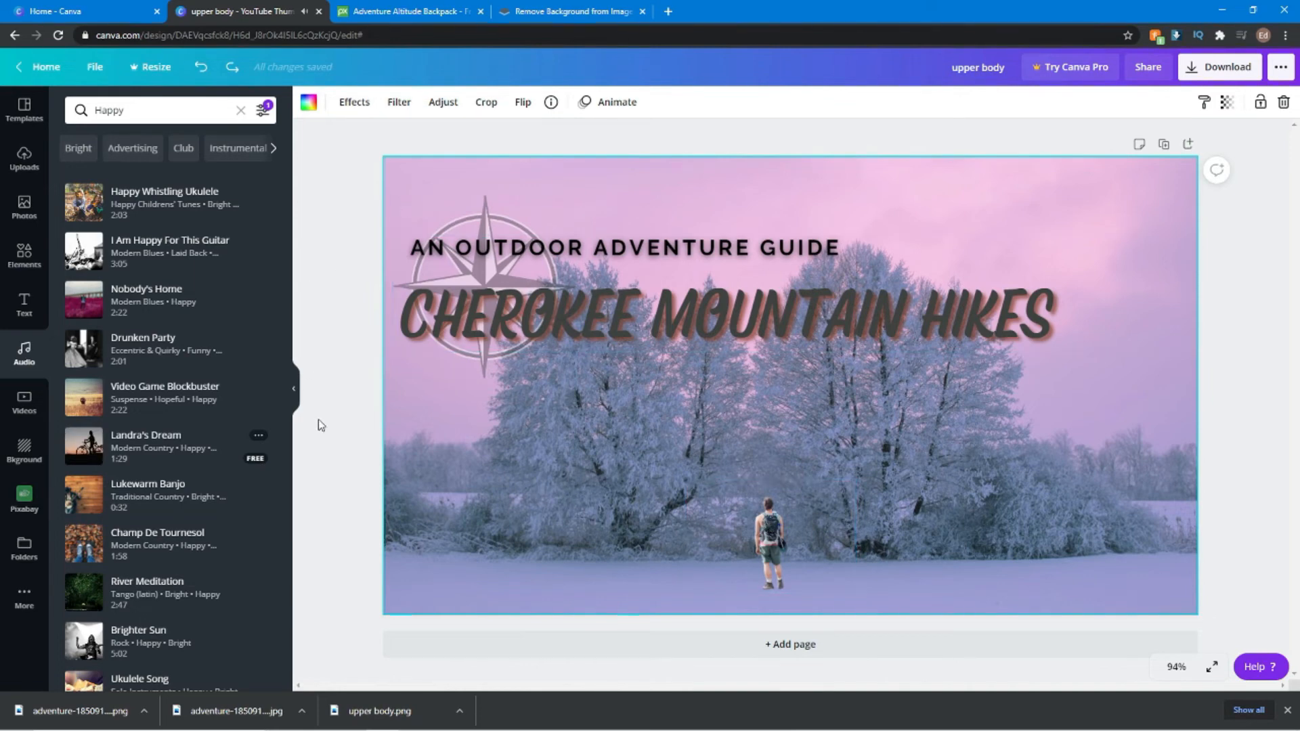
- Add the "Landra's Dream" track to the design, play it back at a lower system volume, and deselect it
left_click_drag(129, 446, 765, 396)
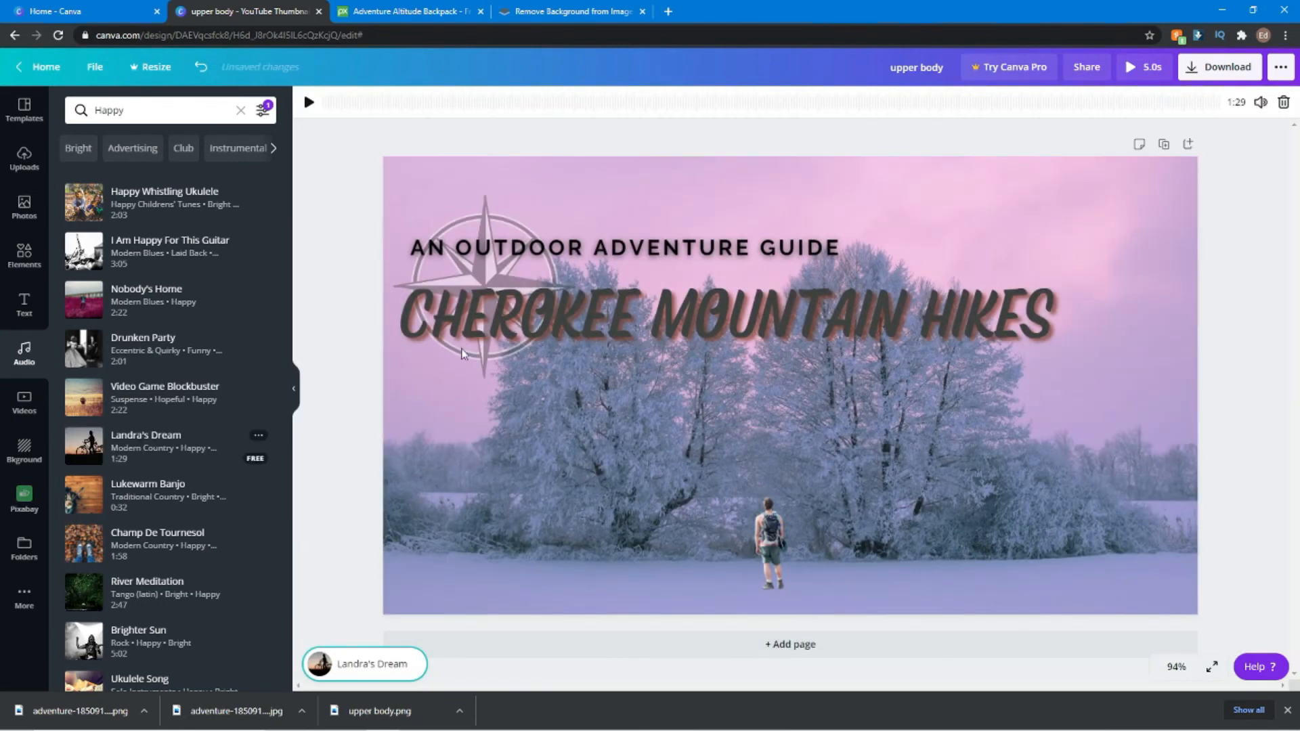
left_click(309, 102)
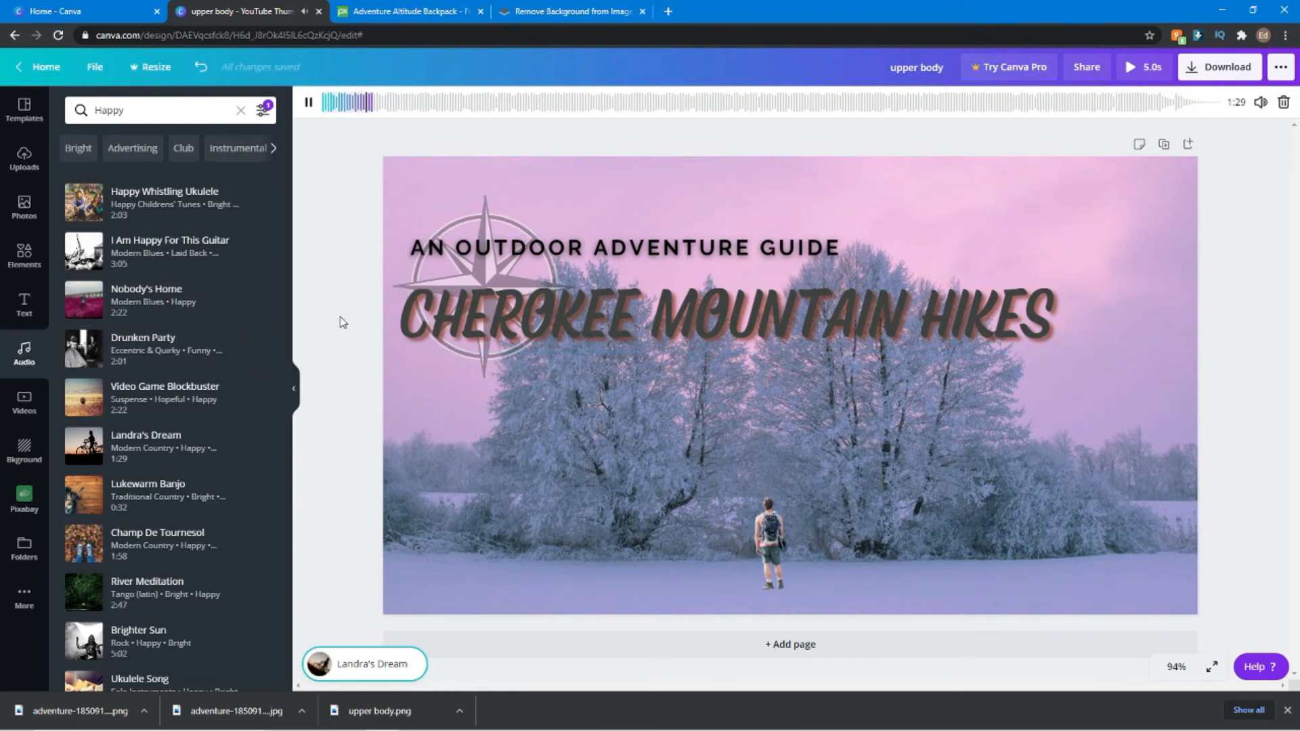
key("XF86AudioLowerVolume")
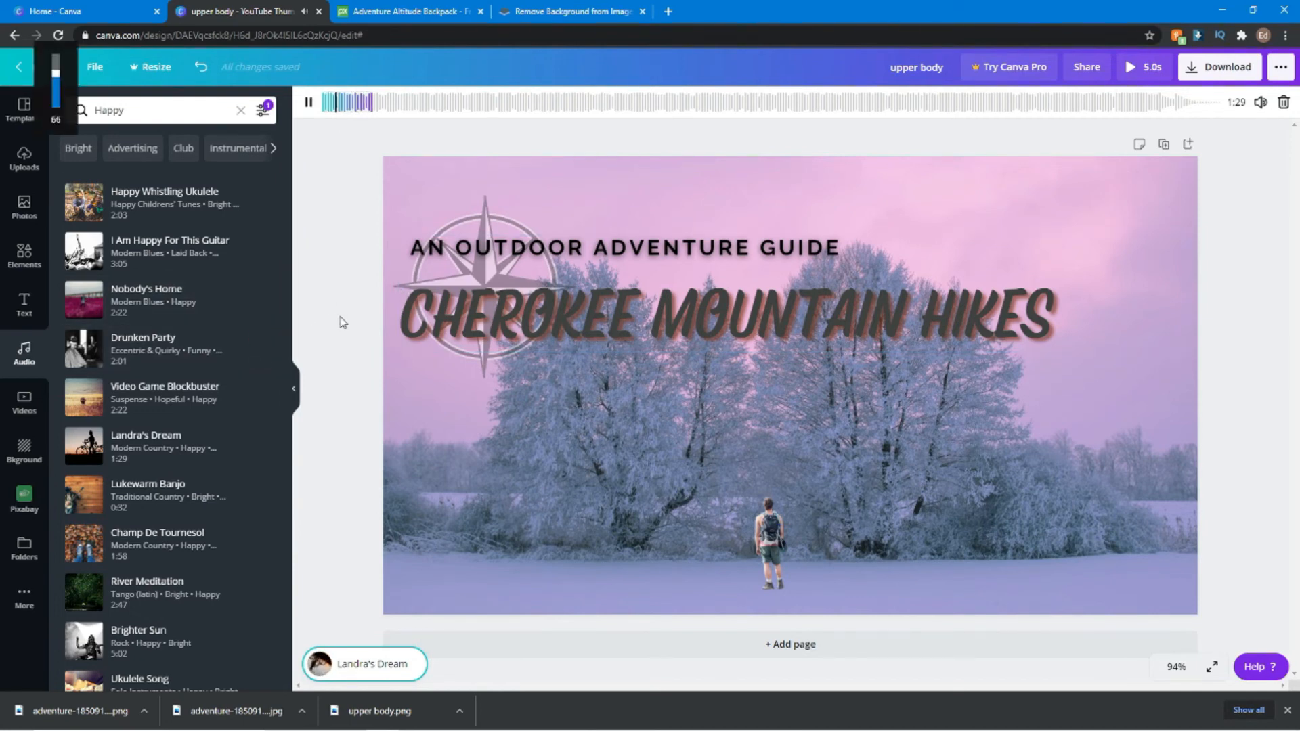
left_click(24, 403)
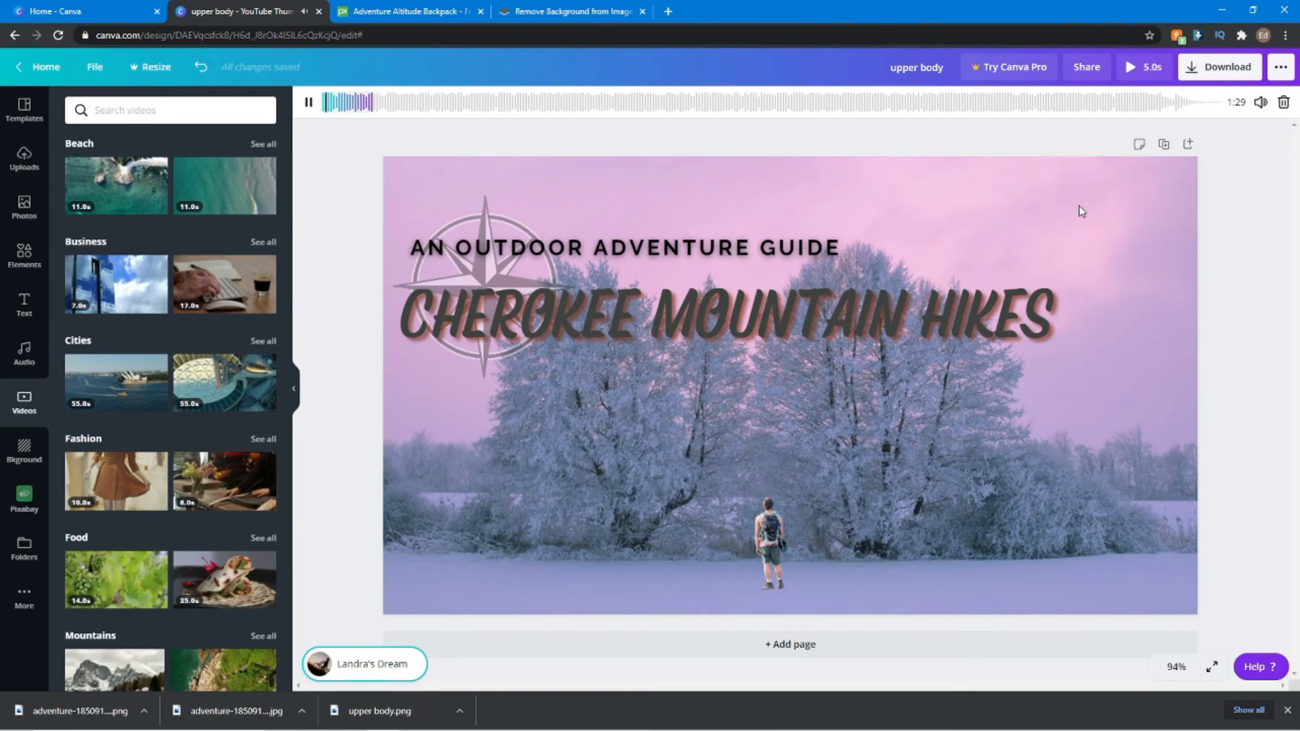
left_click(1262, 281)
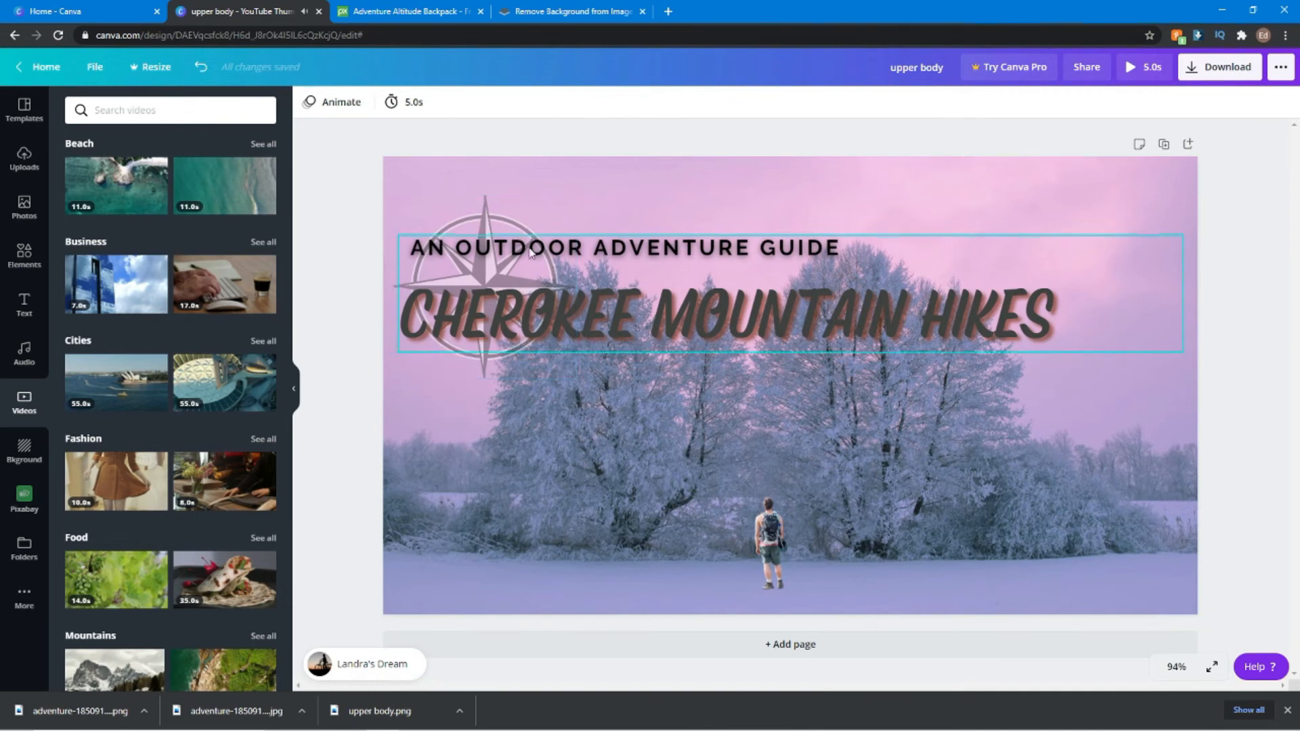
- Check the Resize feature for the design and close the Canva Pro trial offer
left_click(600, 311)
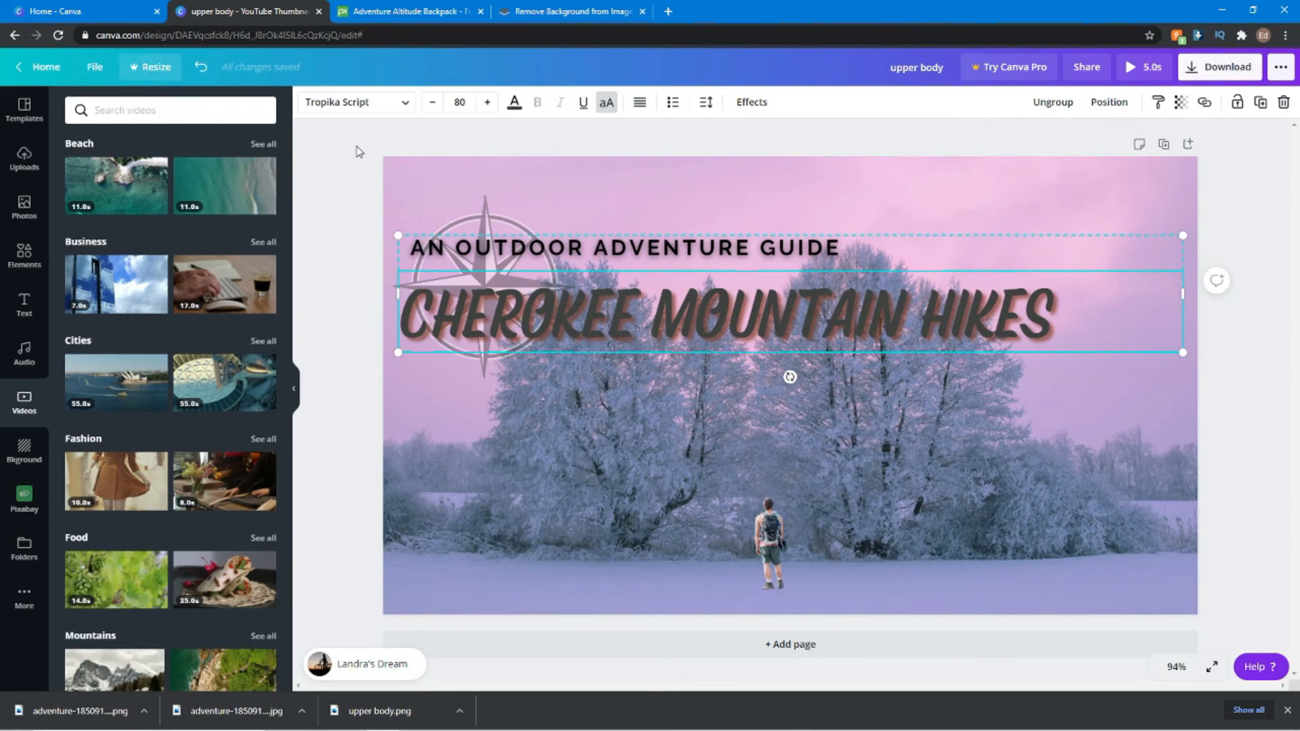
left_click(143, 70)
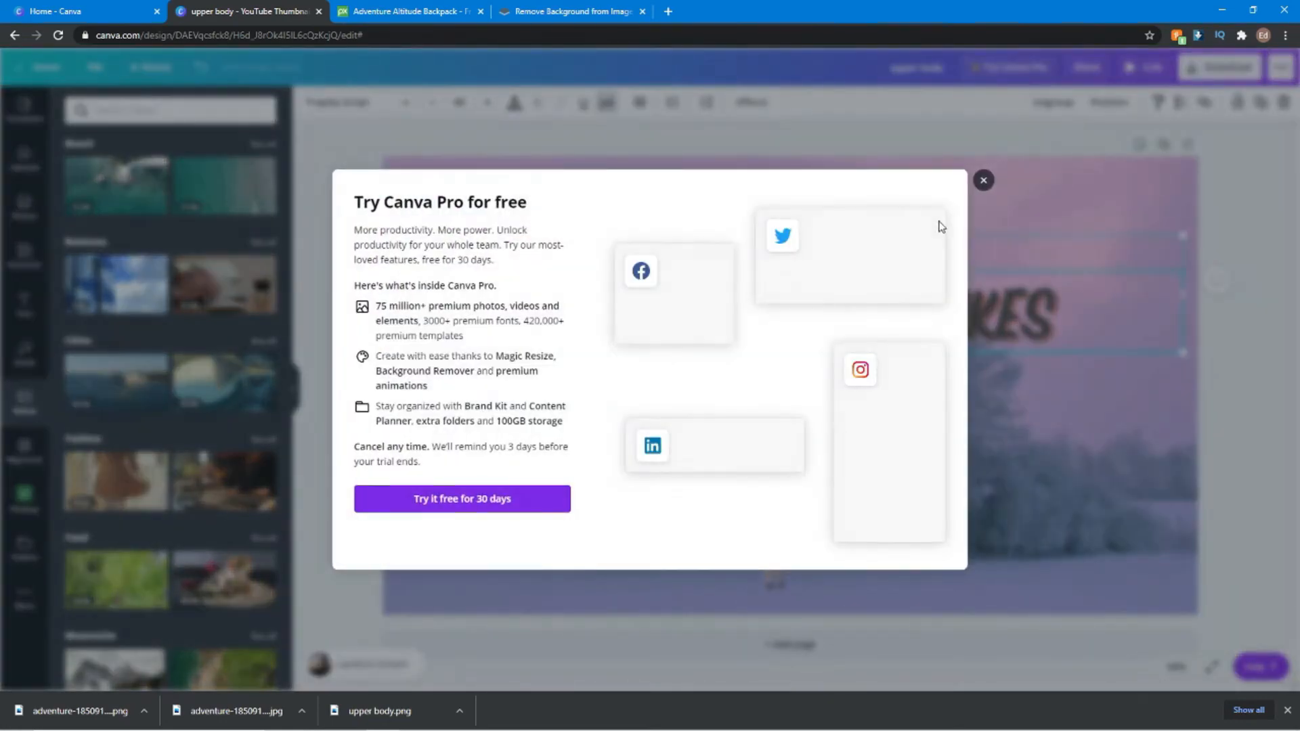
left_click(983, 181)
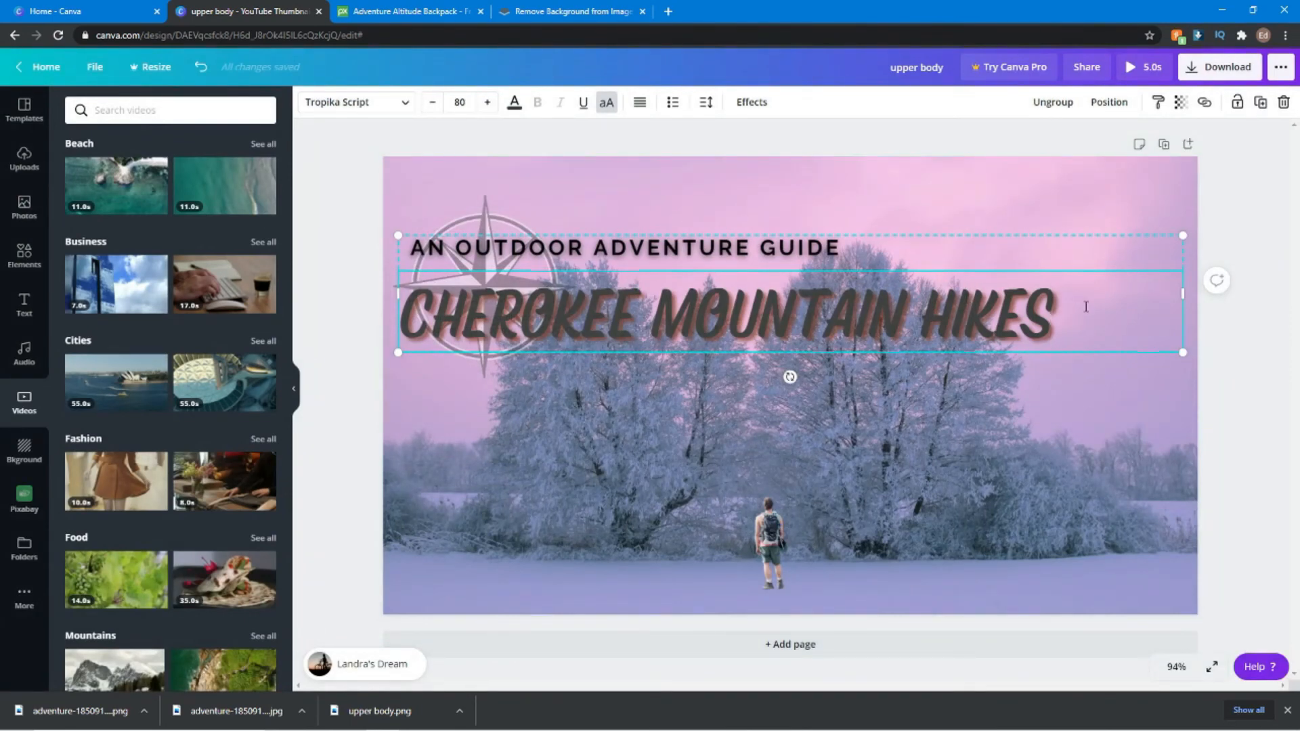
- Remove the "Cherokee Mountain Hikes" title text and the "An Outdoor Adventure Guide" subtitle from the page
left_click_drag(1079, 291, 396, 315)
key("BackSpace")
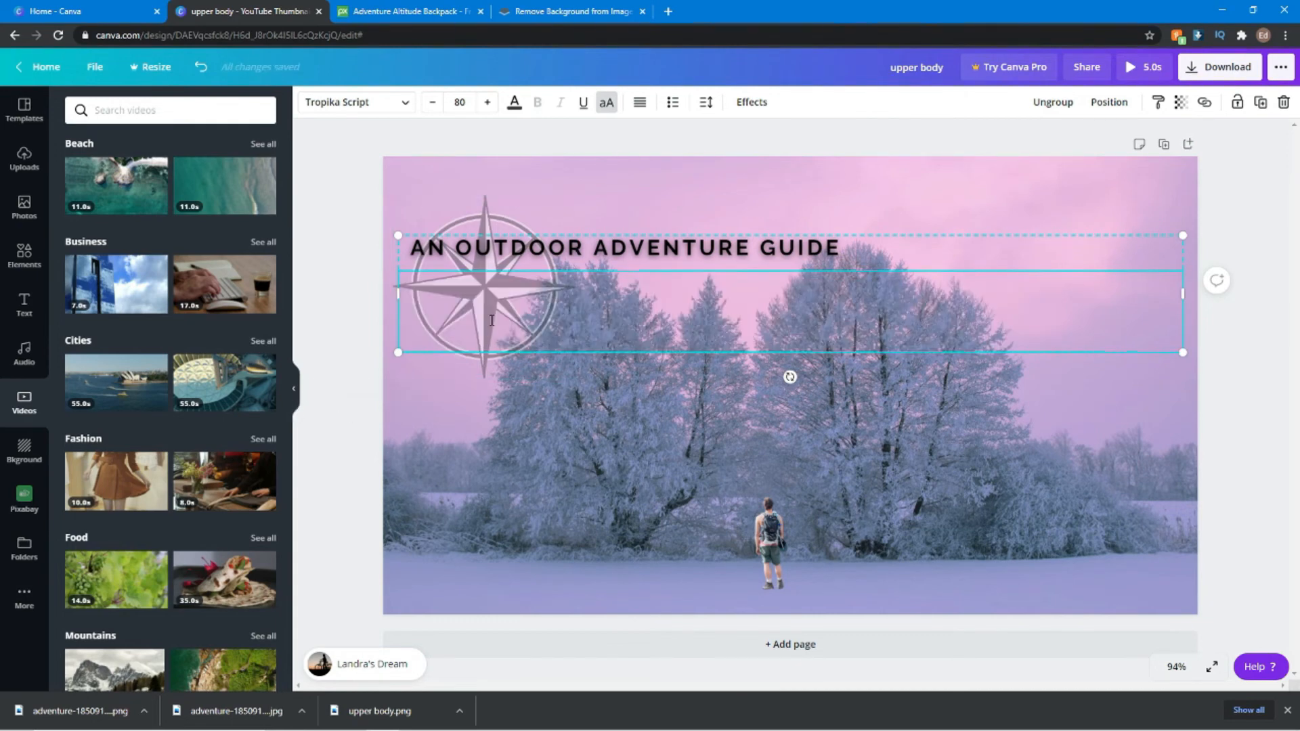
left_click(600, 249)
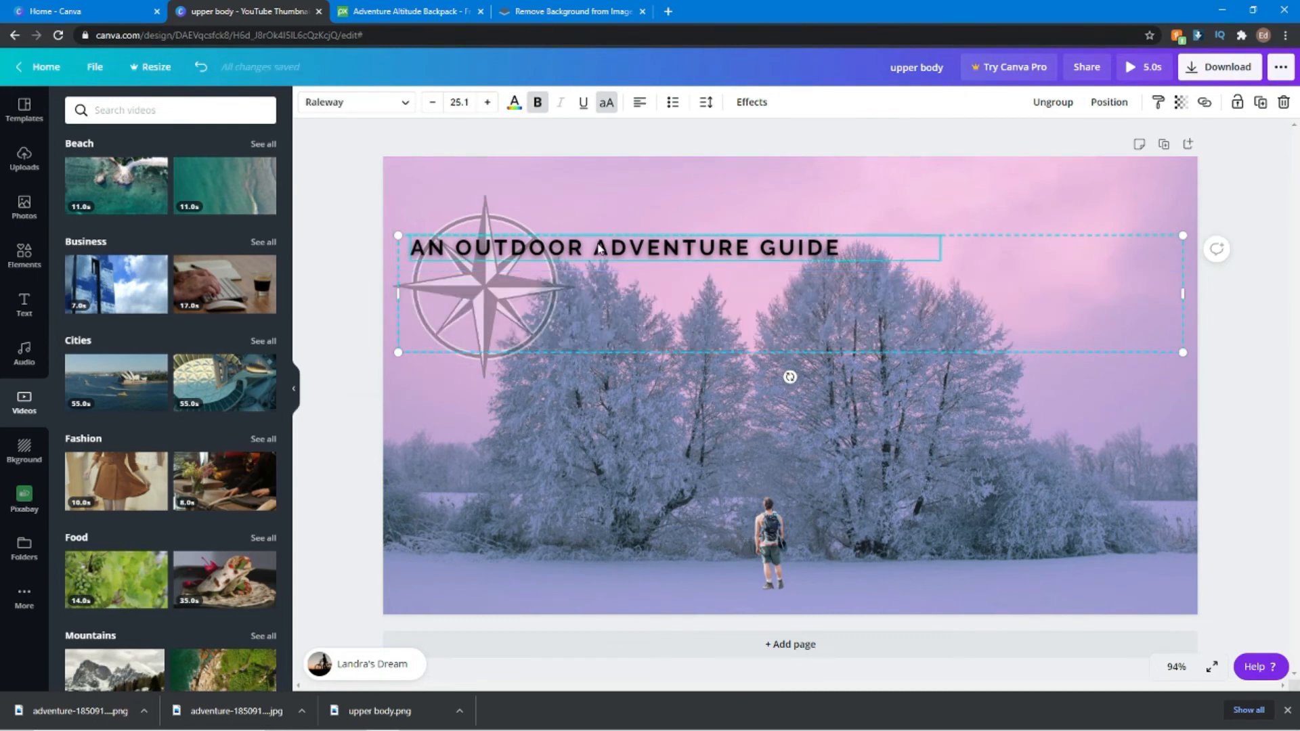
key("Delete")
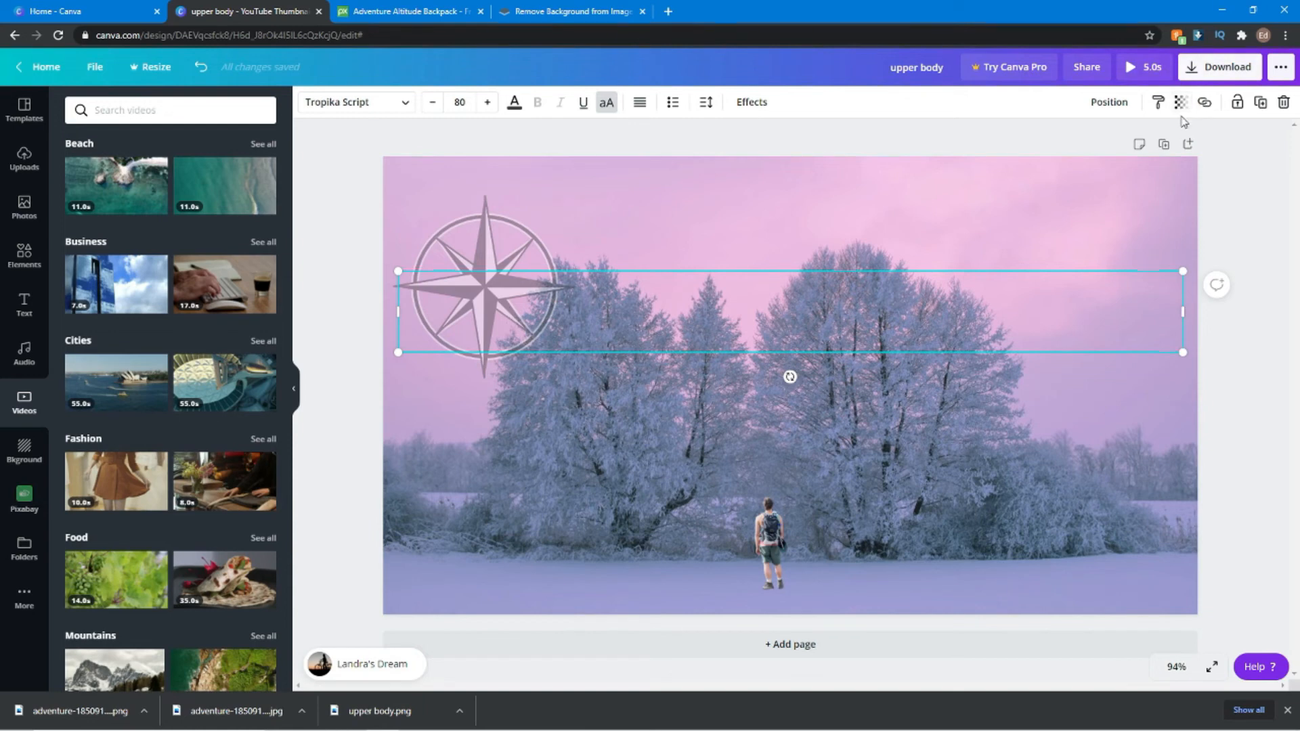
- Delete the compass graphic and the hiker cutout, leaving the frosted-tree background photo on the page
left_click(499, 274)
key("Delete")
left_click(573, 325)
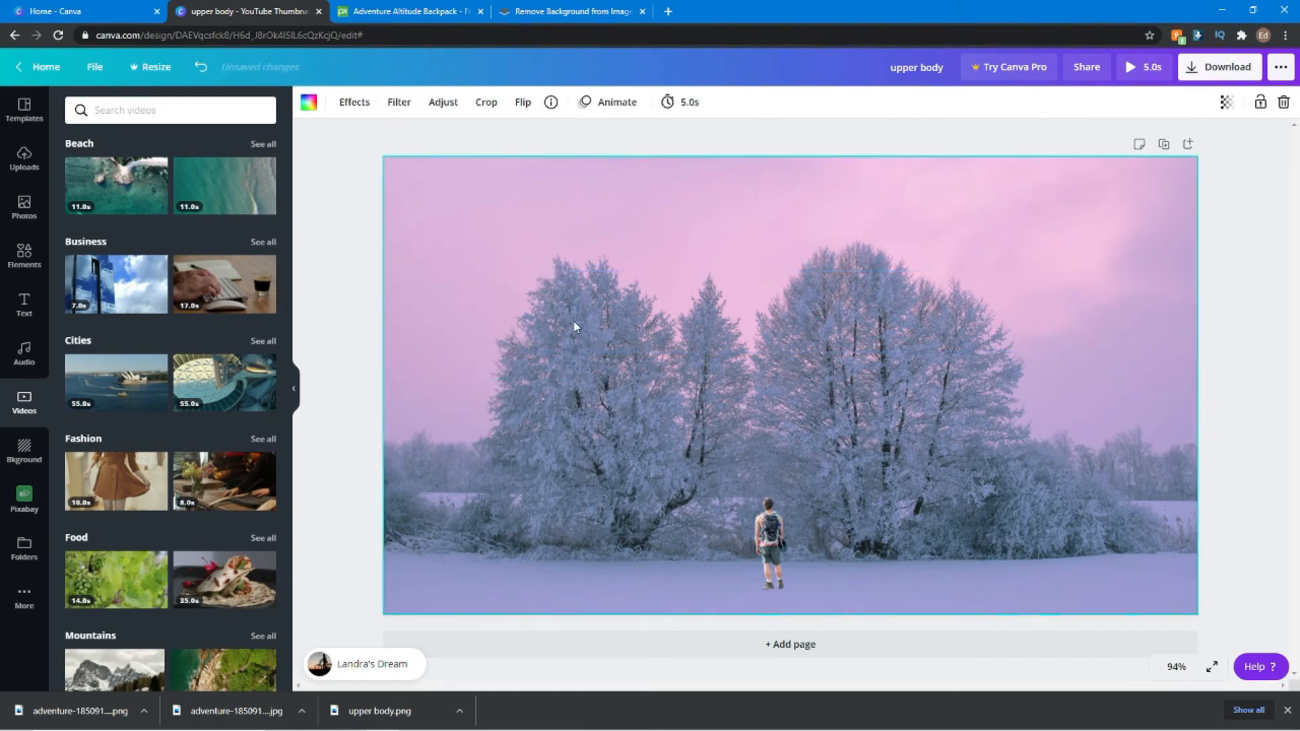
left_click(745, 522)
key("Delete")
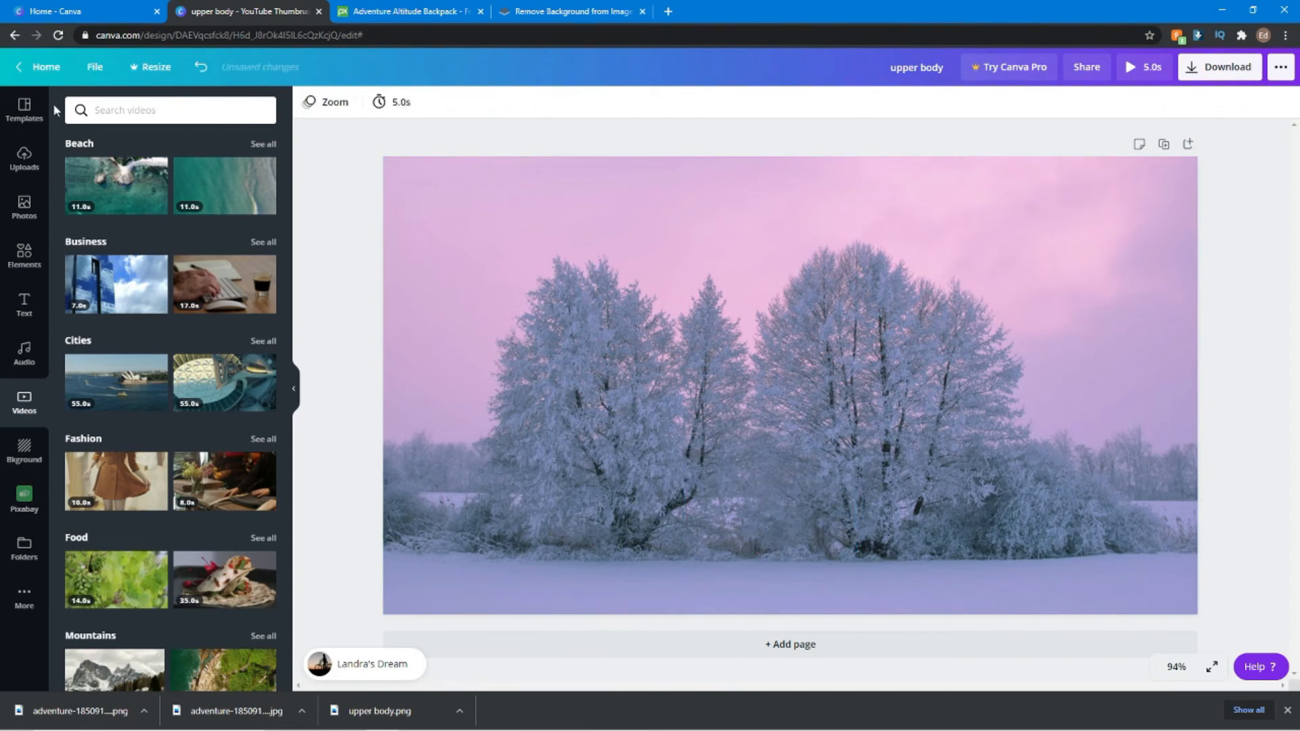
- Return to the Canva home page and create a new Instagram Post design
left_click(42, 67)
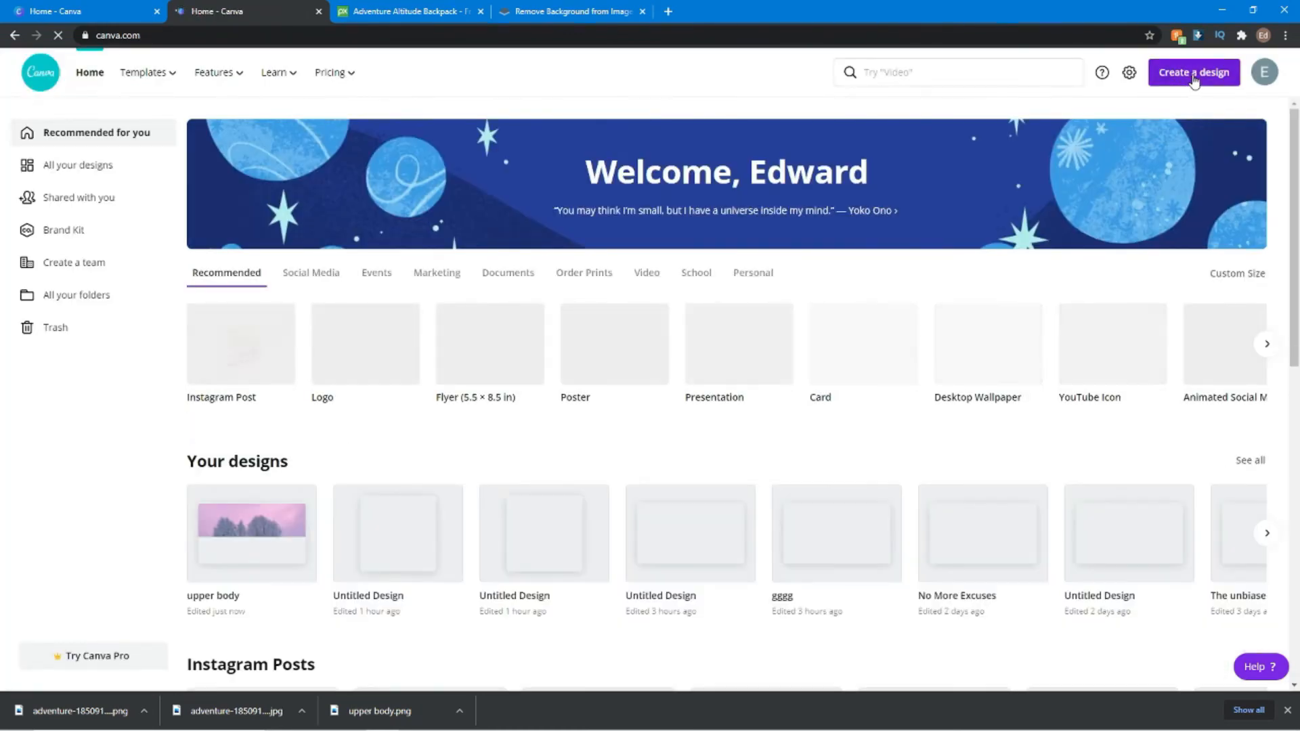
left_click(1194, 76)
left_click(1174, 160)
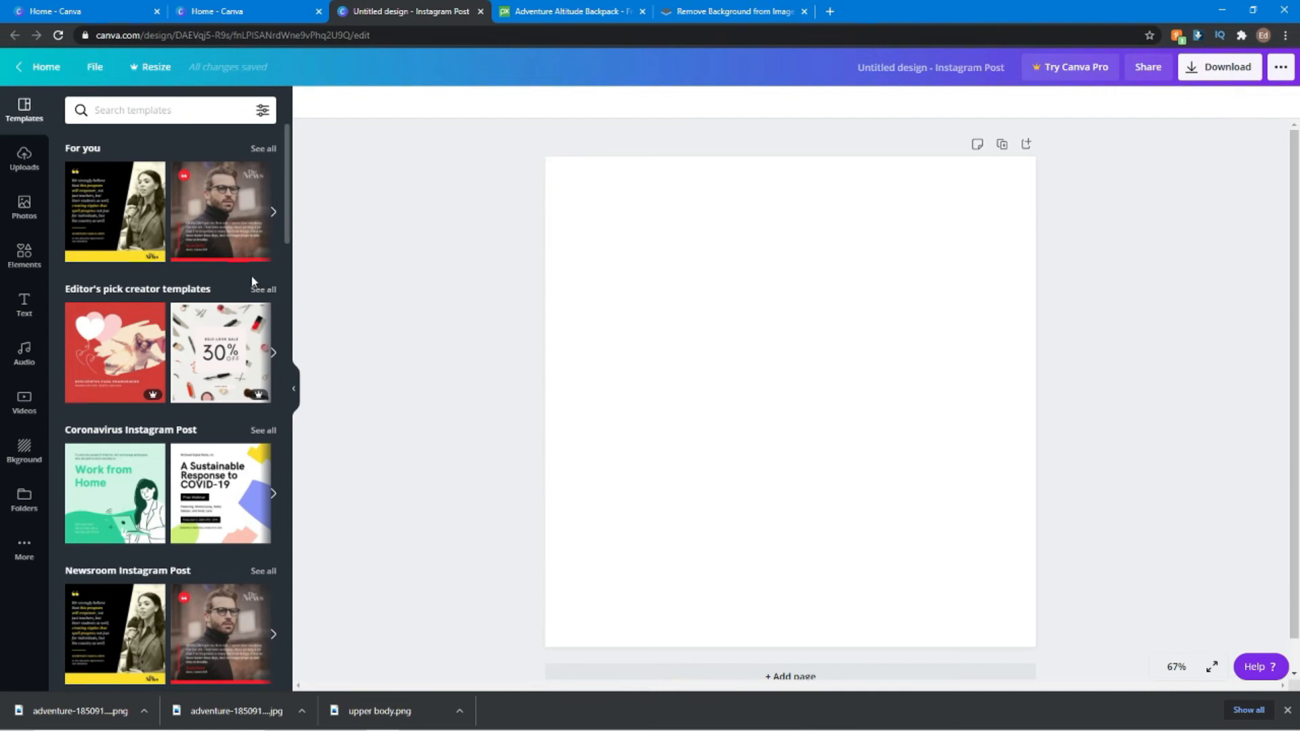
- Place the recently used photo of the green hill with blue sky and clouds on the blank page
left_click(24, 201)
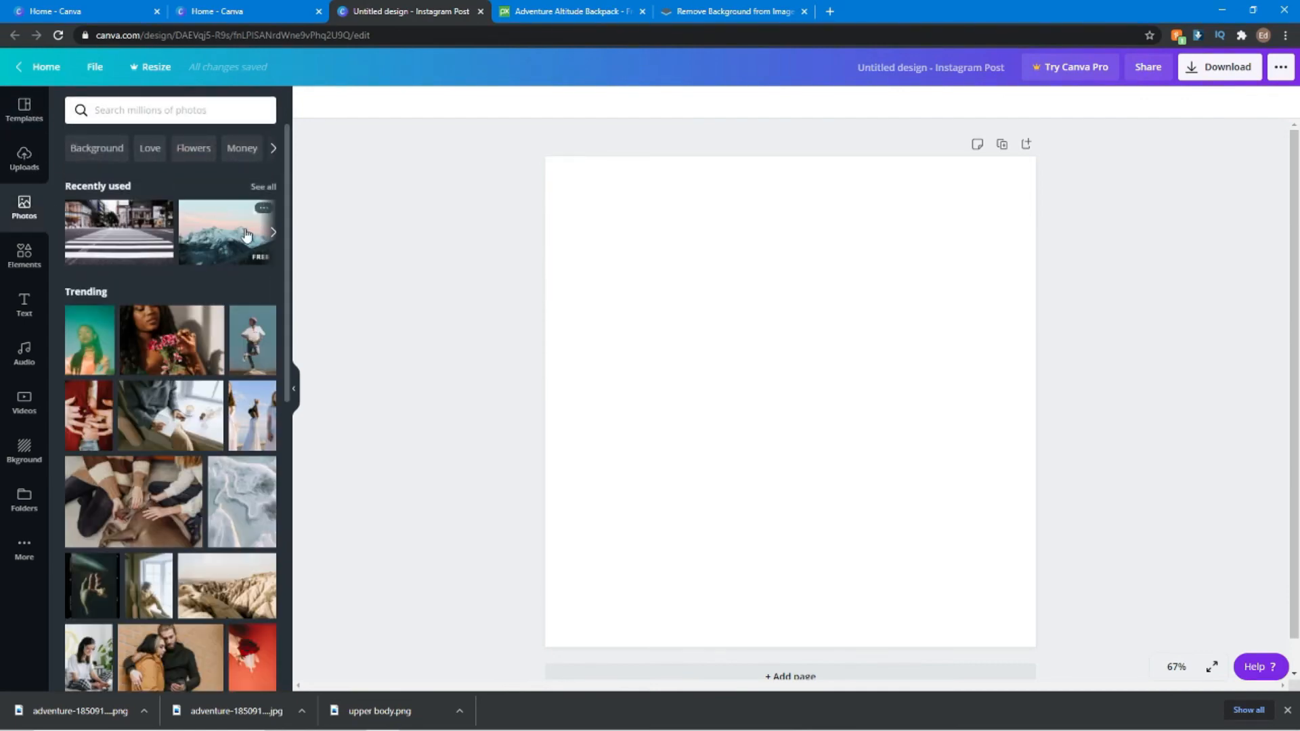
left_click(273, 232)
left_click(271, 234)
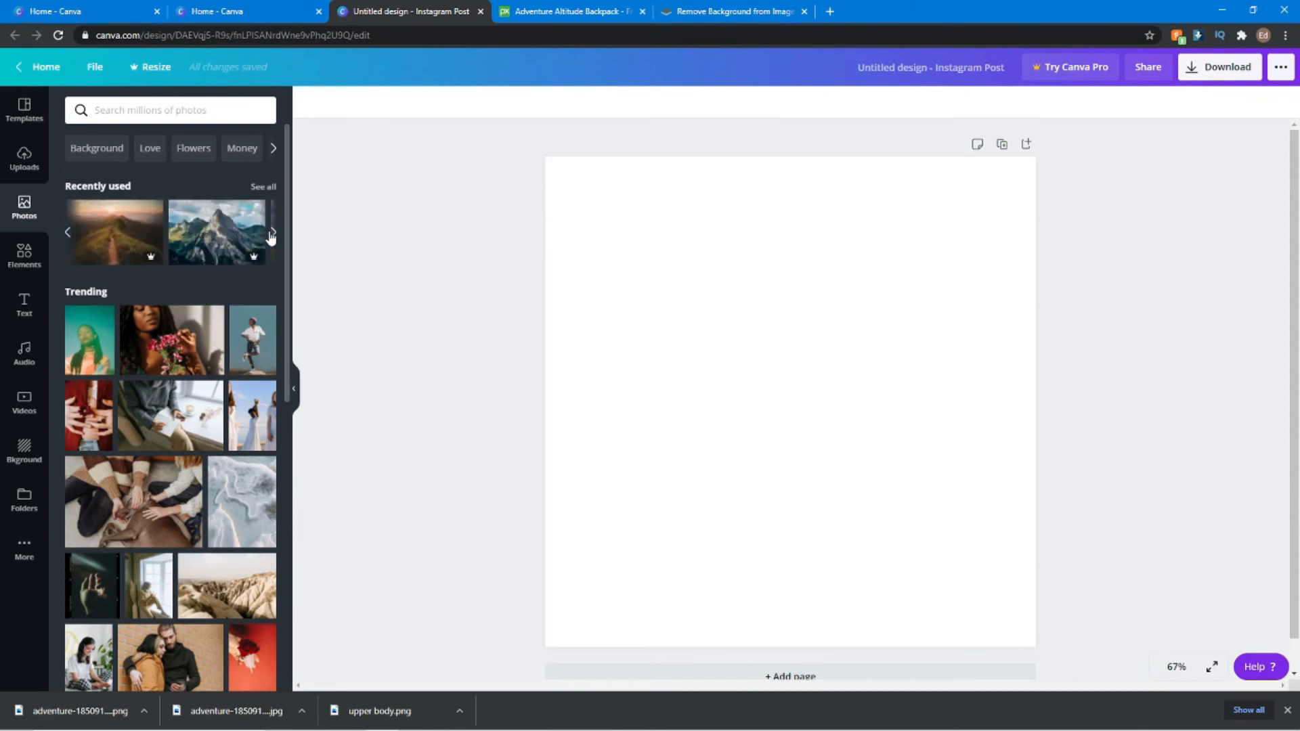
left_click(272, 233)
left_click_drag(126, 249, 632, 289)
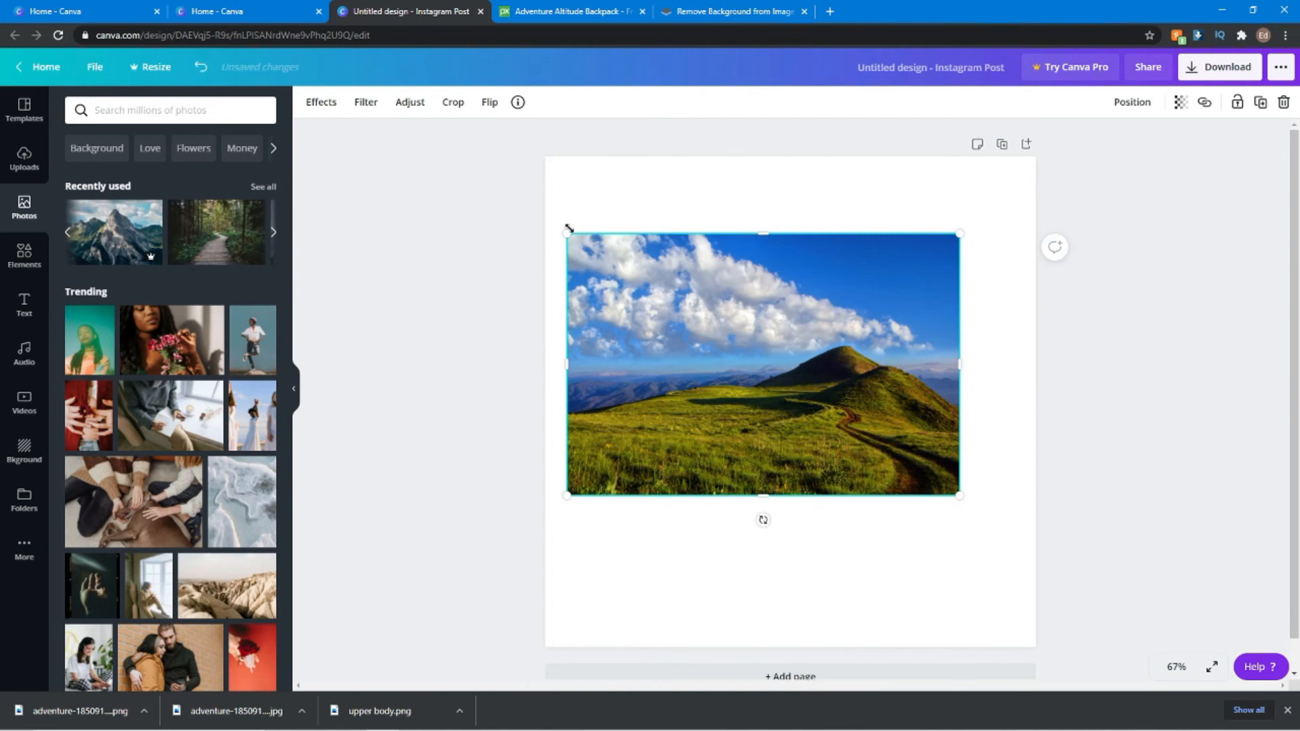
- Enlarge and reposition the green hill photo so it covers the whole square page
left_click_drag(568, 232, 485, 116)
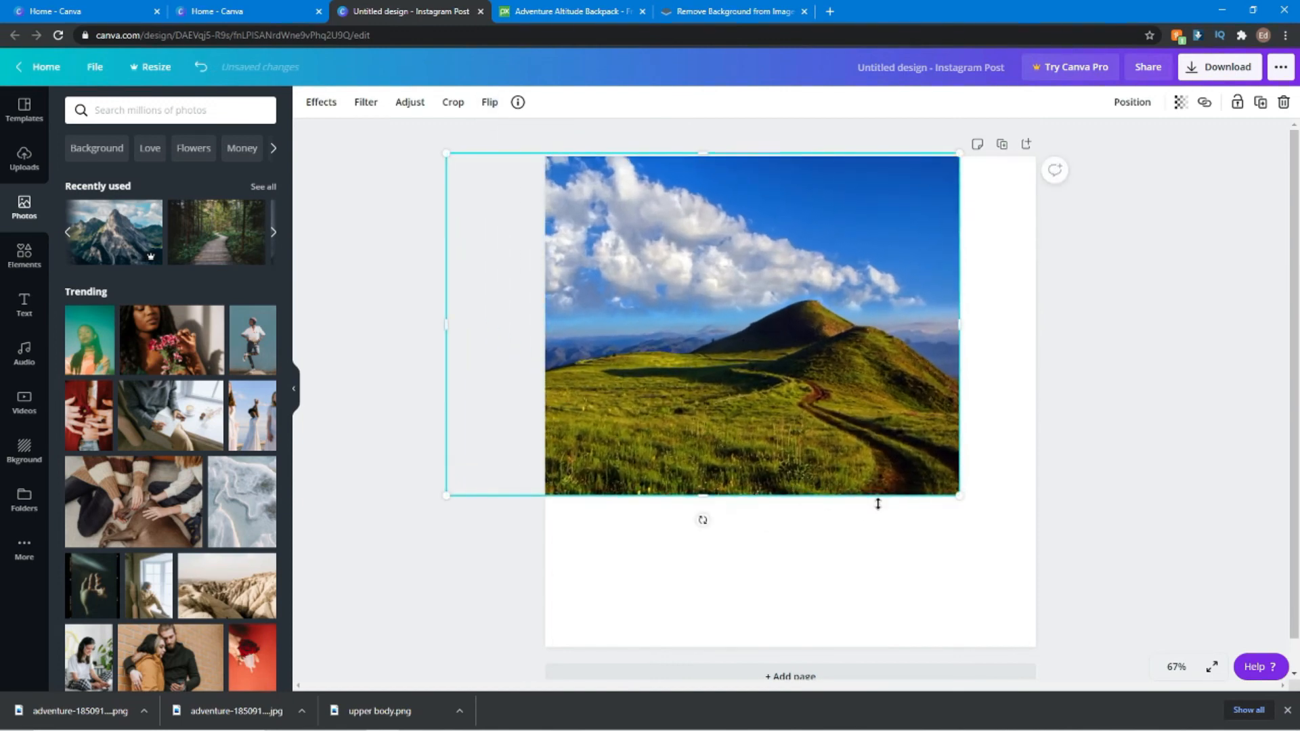
left_click_drag(985, 511, 1193, 670)
left_click_drag(878, 496, 783, 505)
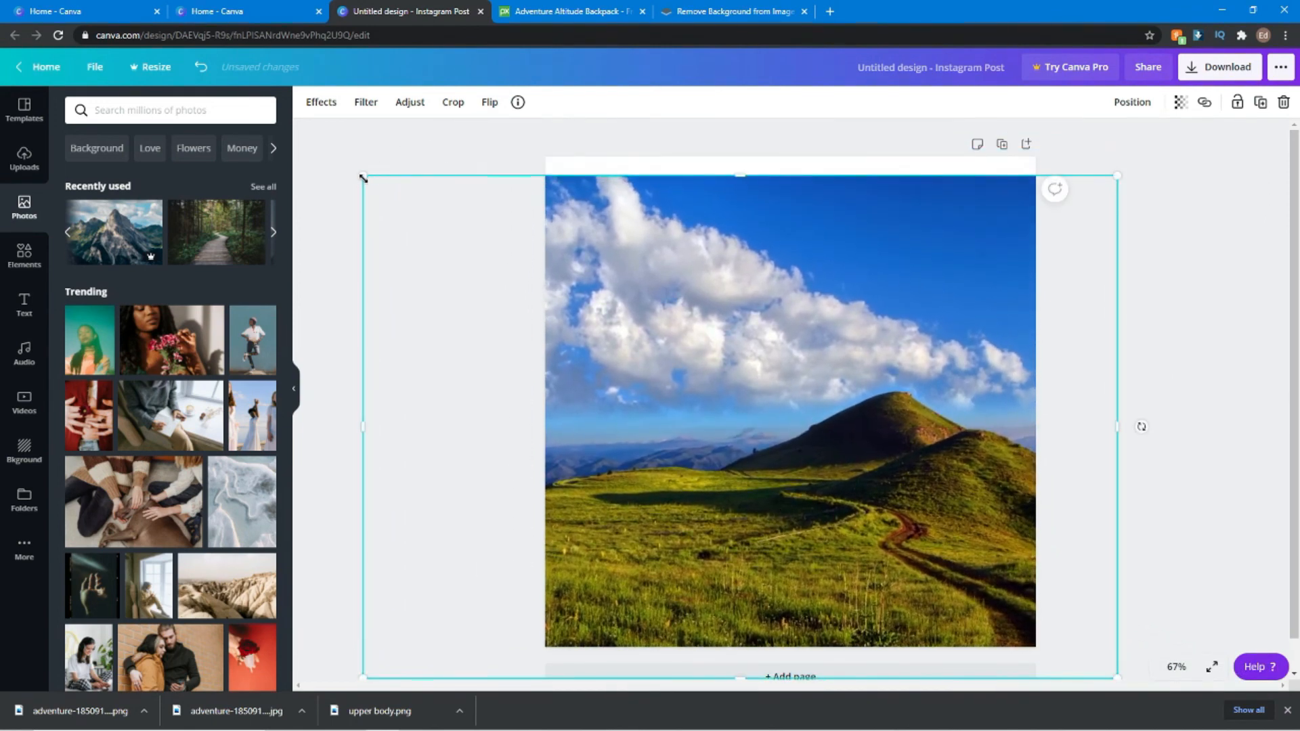
left_click_drag(362, 178, 360, 116)
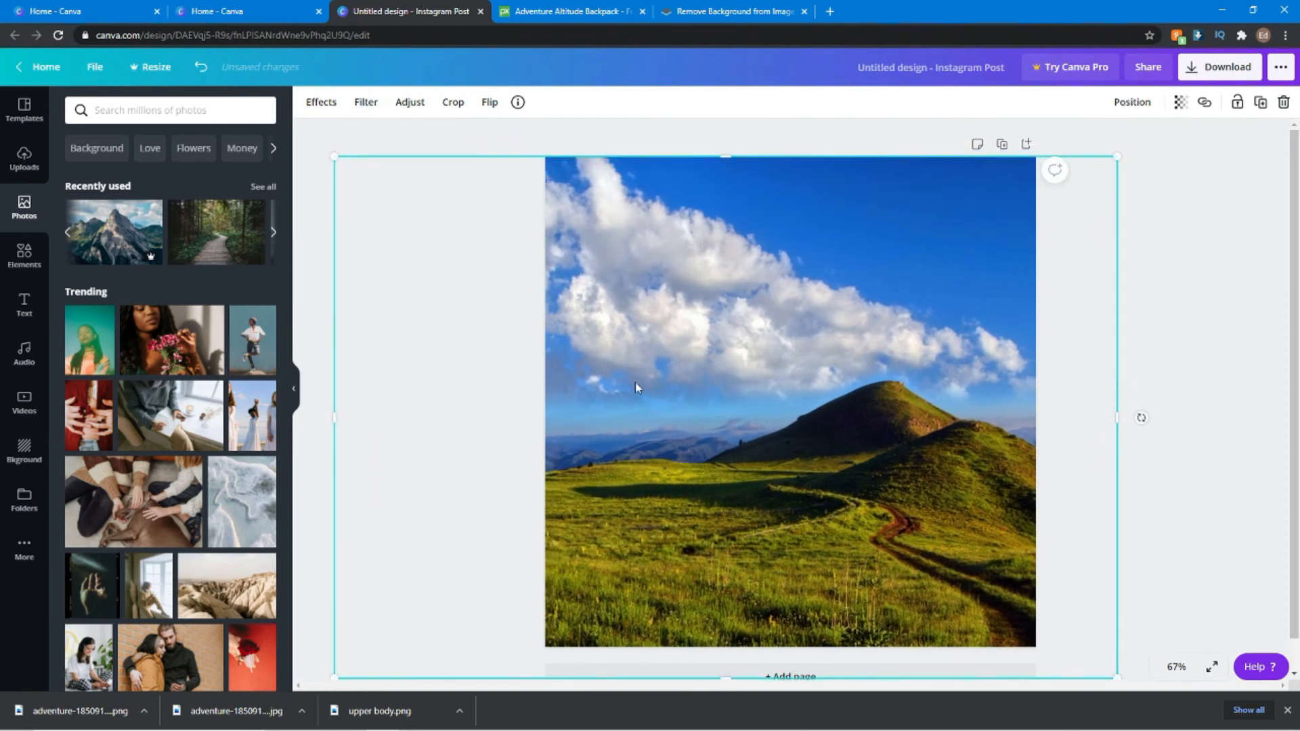
- Add the uploaded hiker cutout, shrink it, and place it on the dirt trail below the hill
left_click(31, 159)
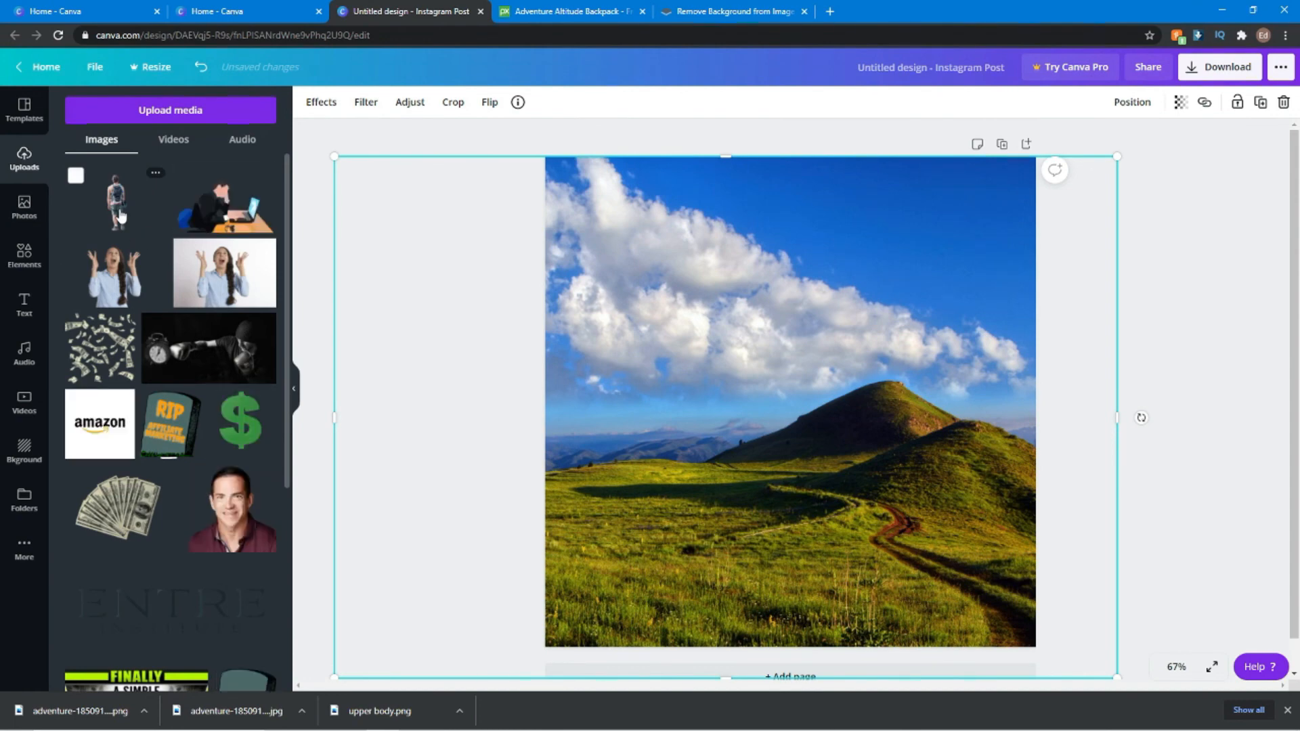
left_click(117, 203)
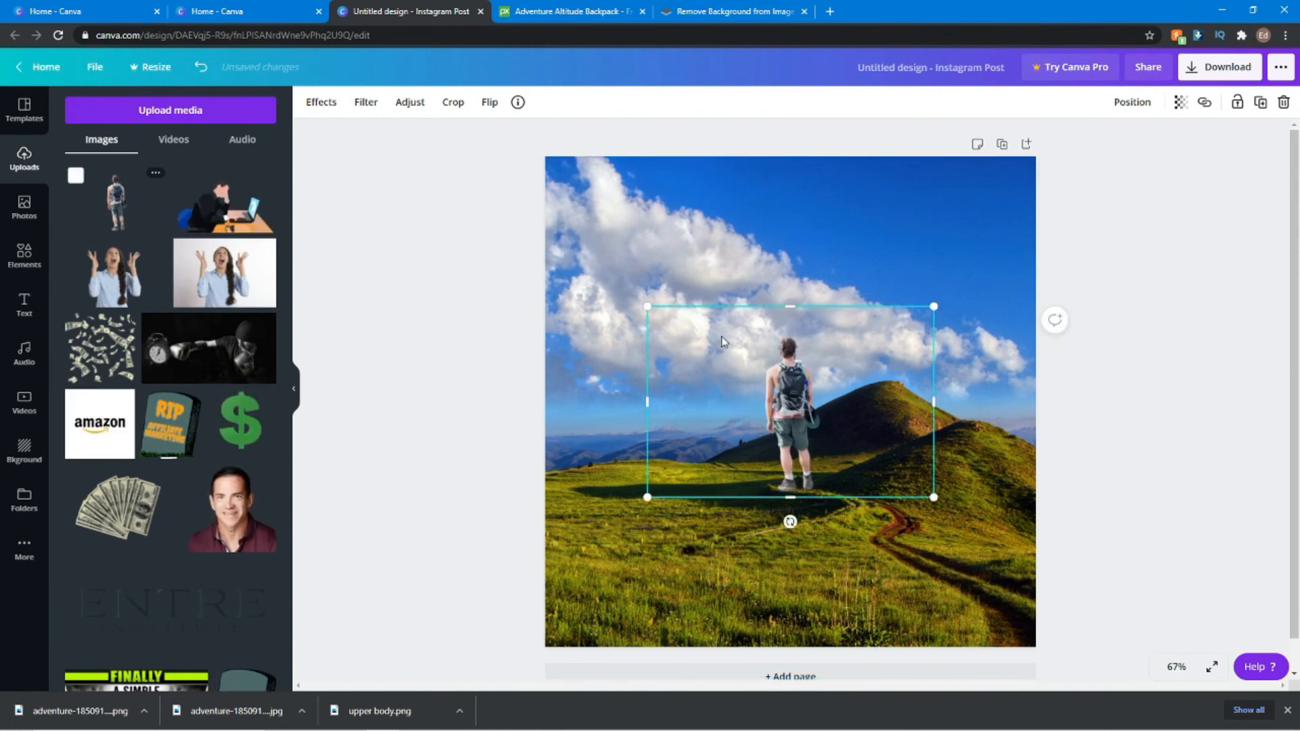
left_click_drag(644, 306, 761, 384)
left_click_drag(839, 441, 898, 510)
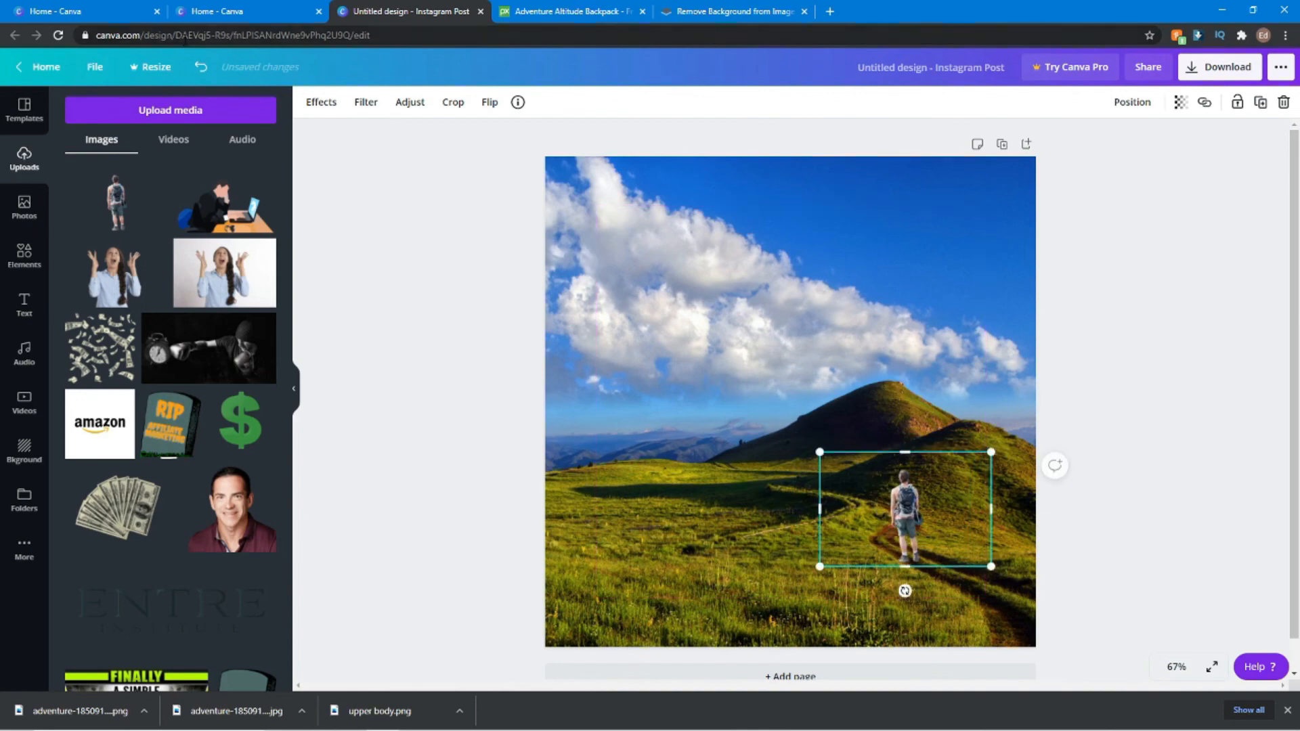
- Add a subheading text box to the page reading "Cherokee Mountain Hiking"
left_click(24, 113)
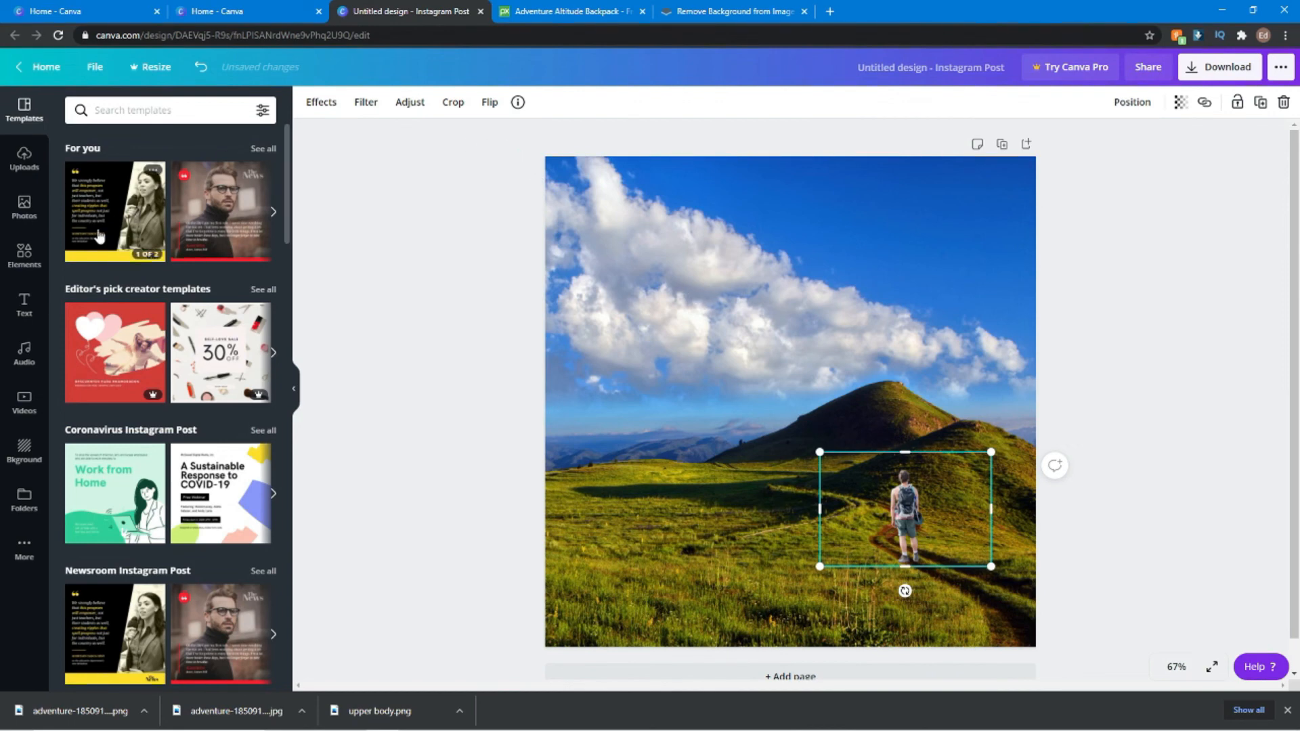
left_click(24, 303)
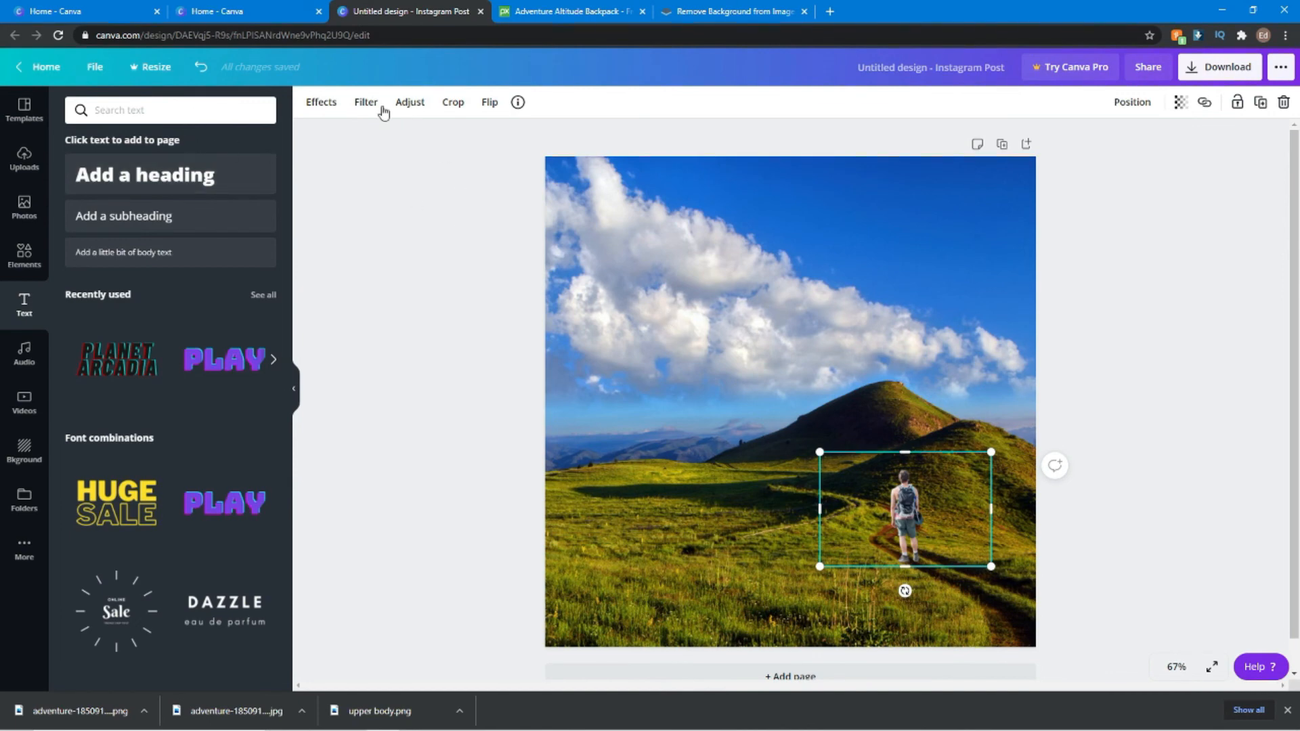
left_click(580, 206)
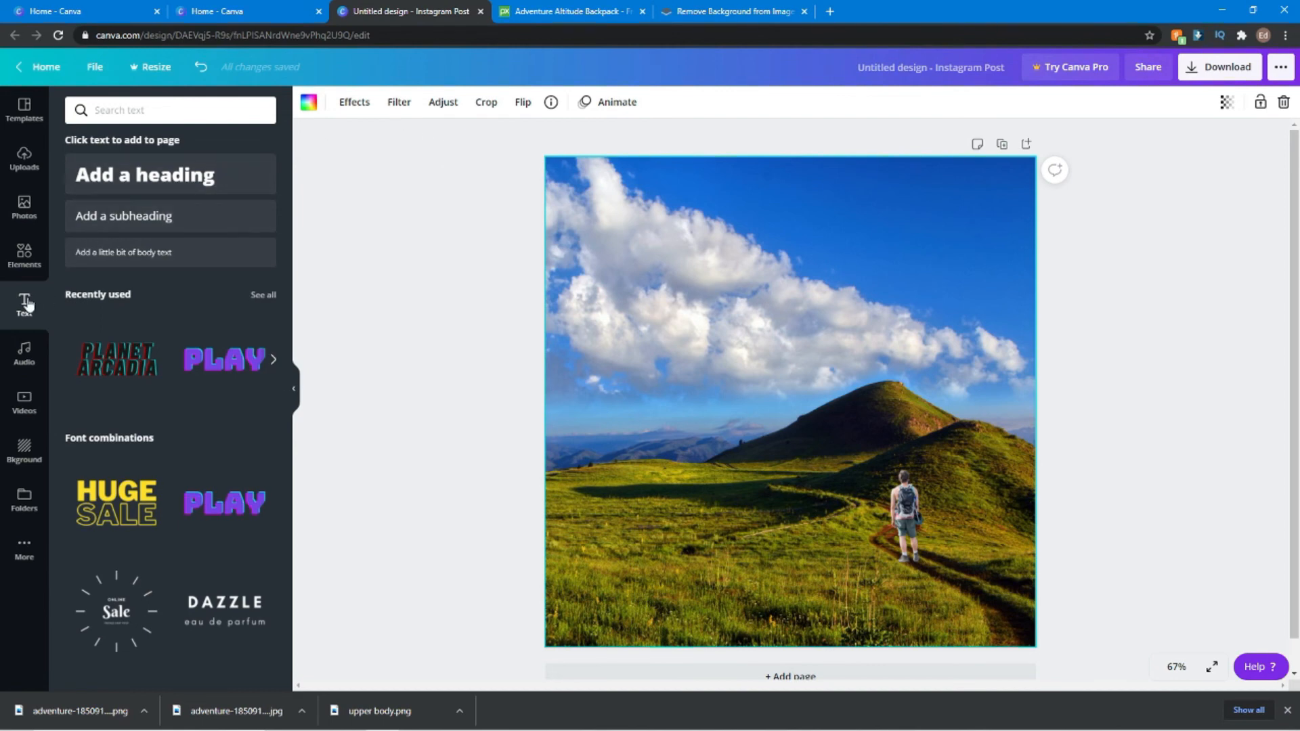
left_click(166, 216)
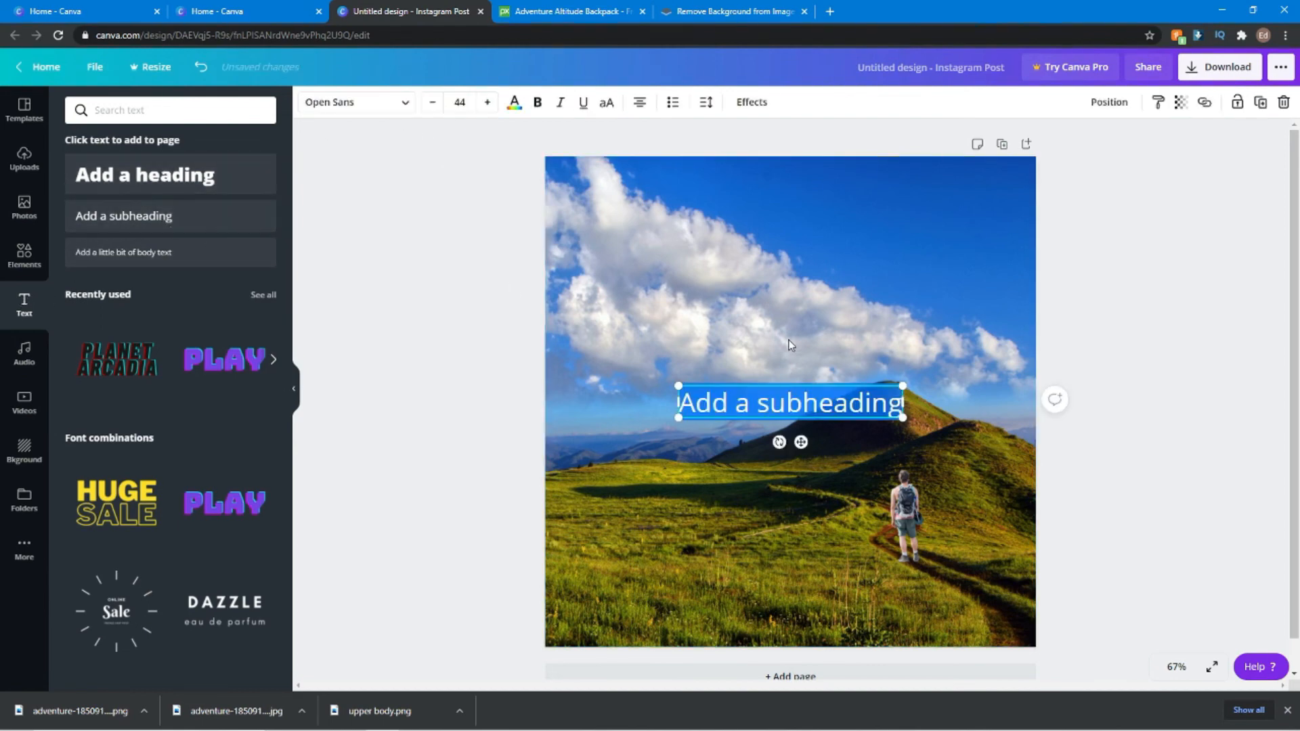
type("Ch")
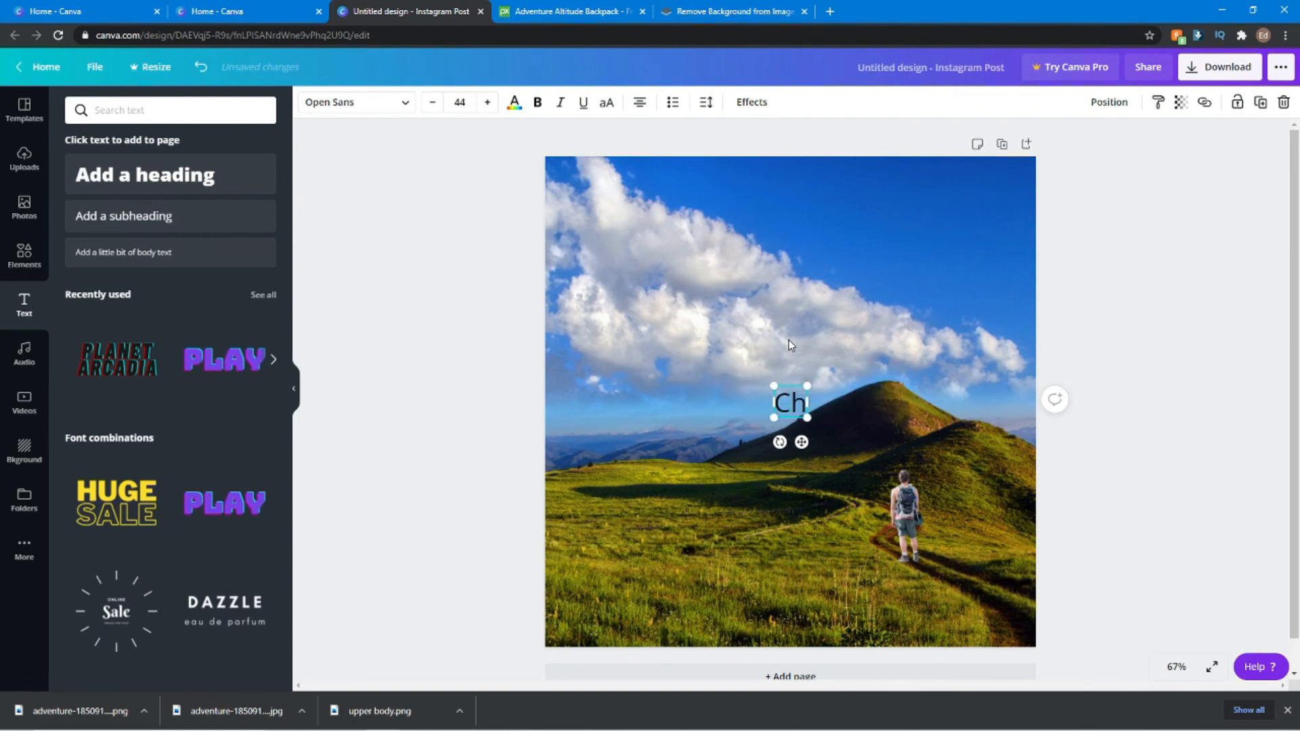
type("erokee M")
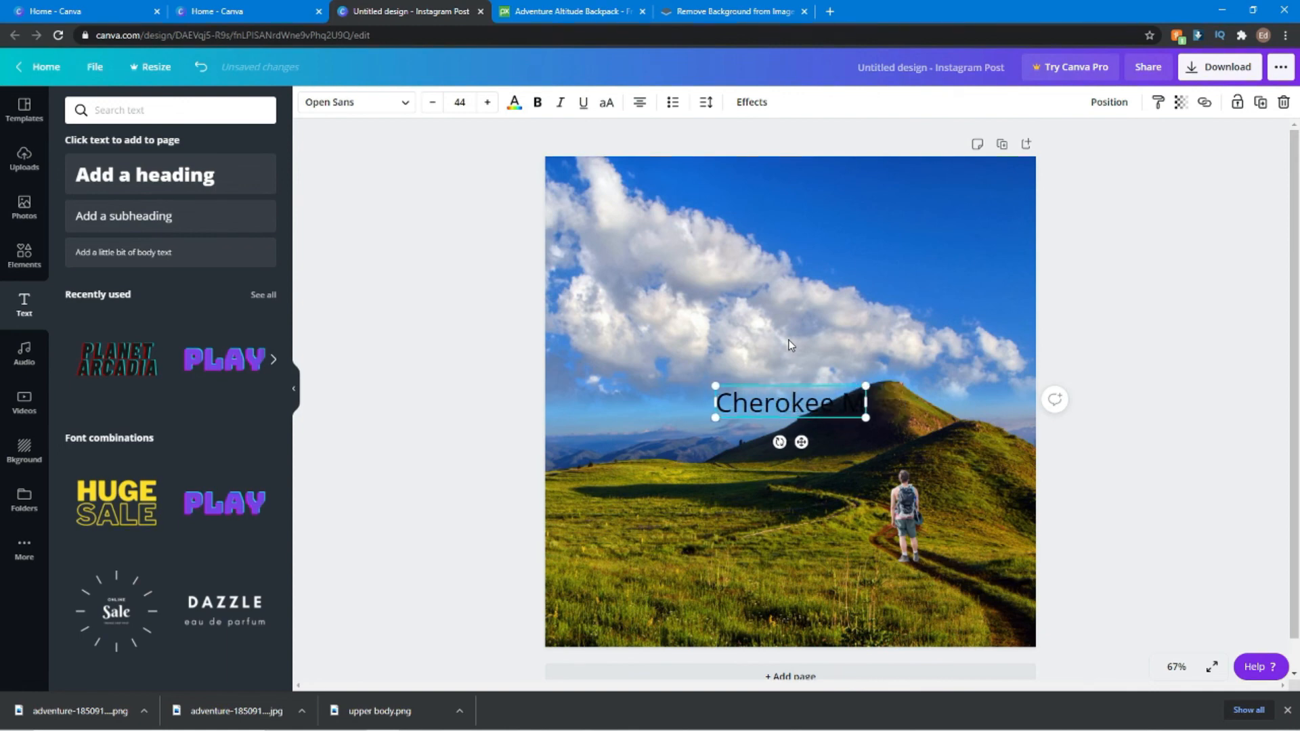
type("ountain Hi")
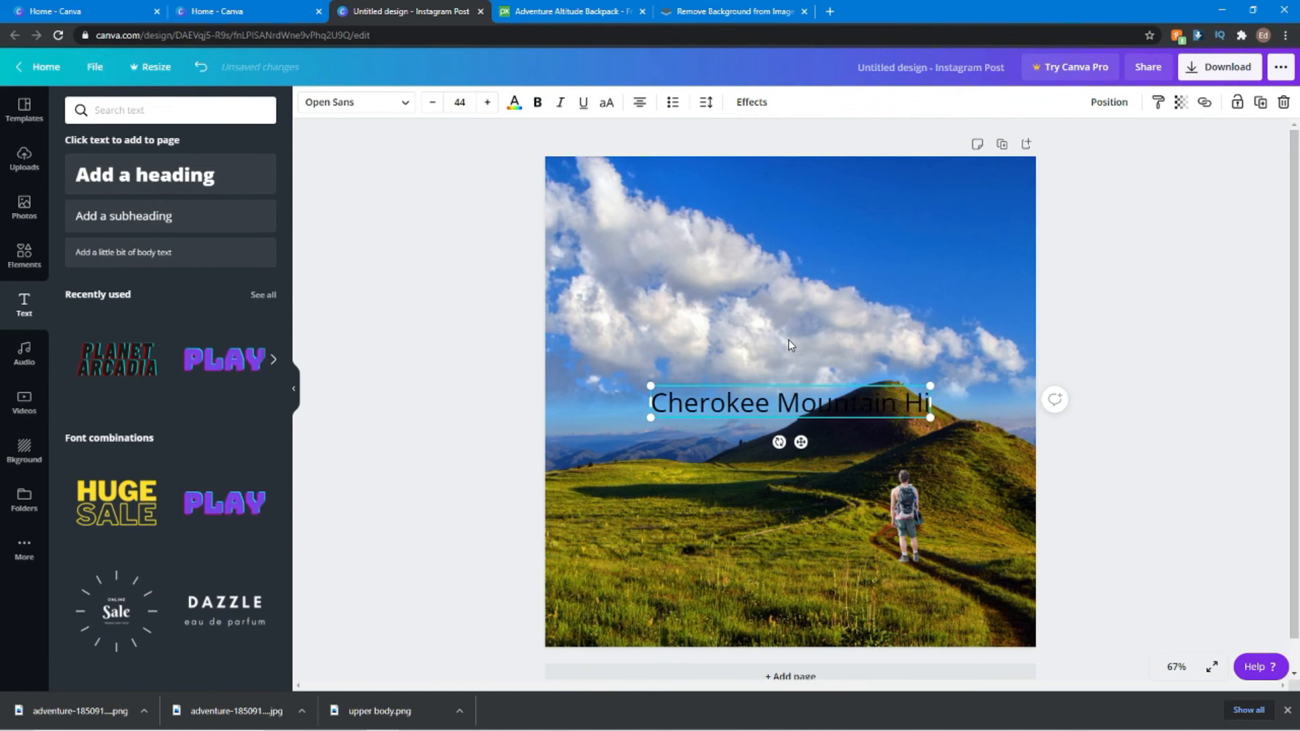
type("king")
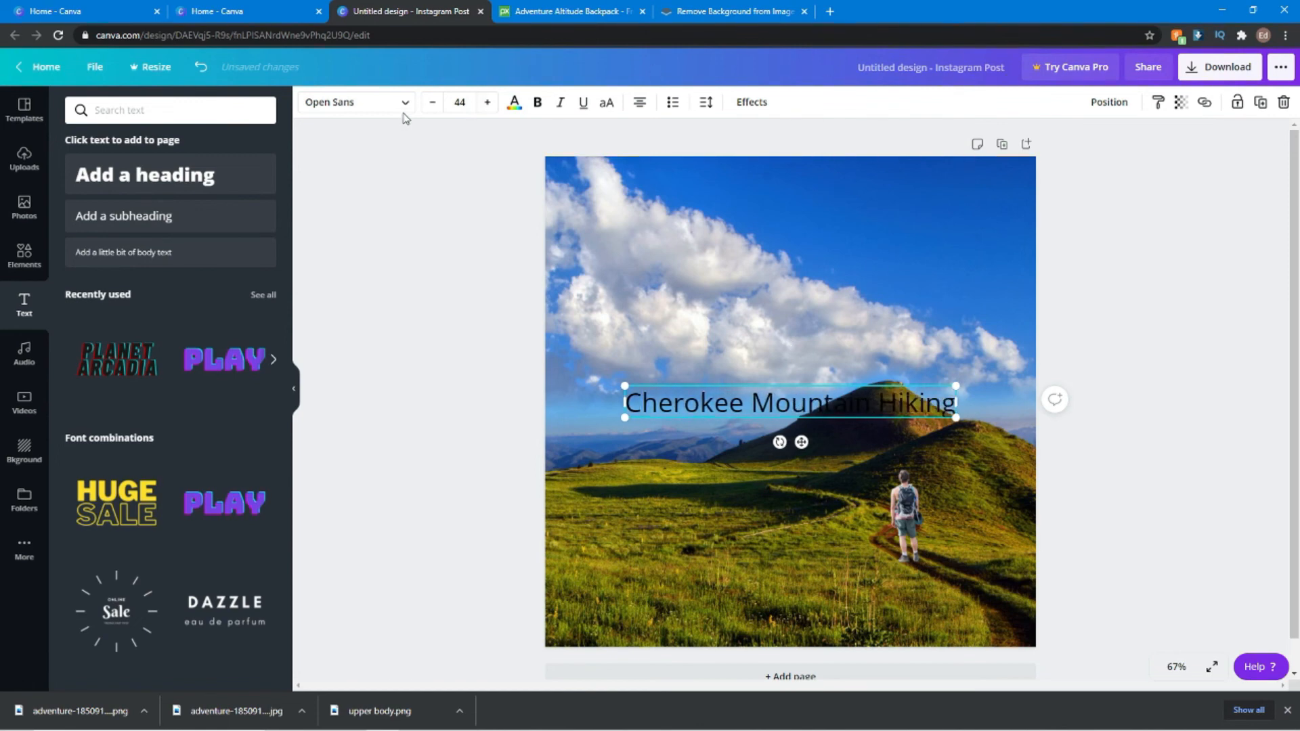
- Set the hiking title's font to Kaushan Script and apply the Shadow effect to it
left_click(404, 106)
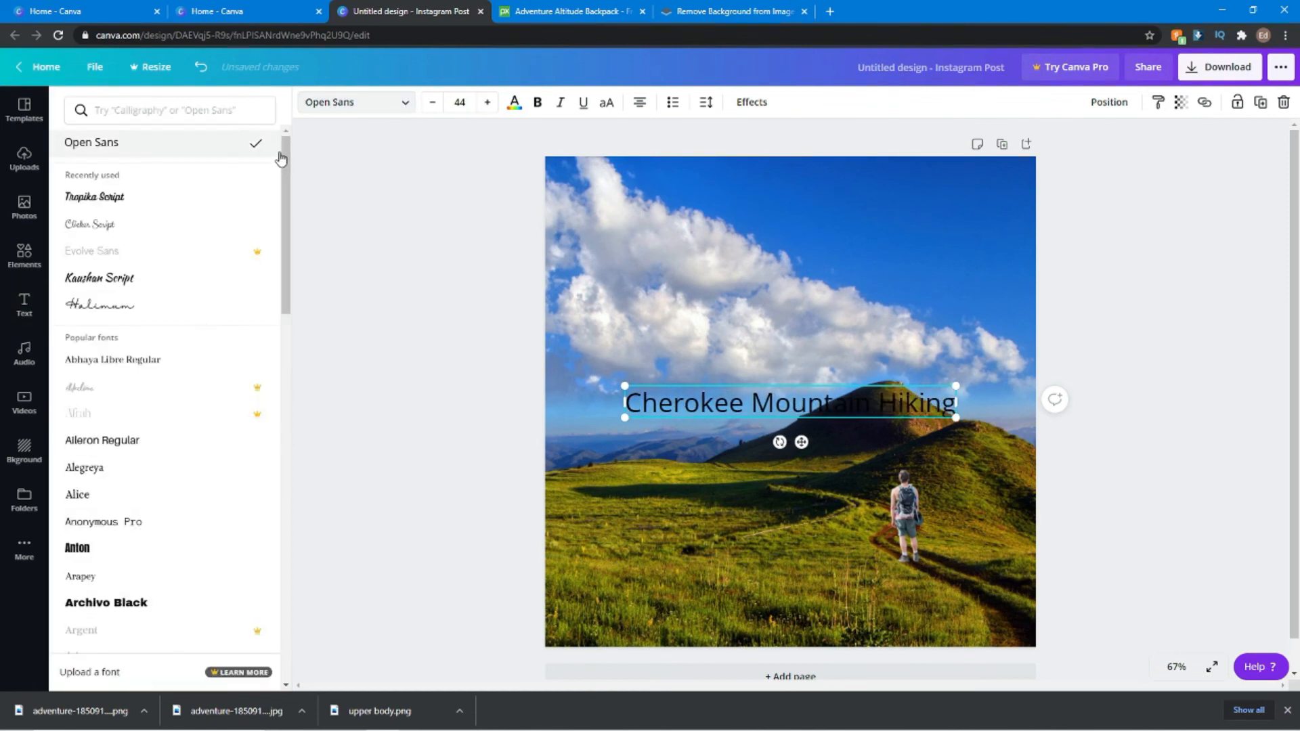
left_click(176, 206)
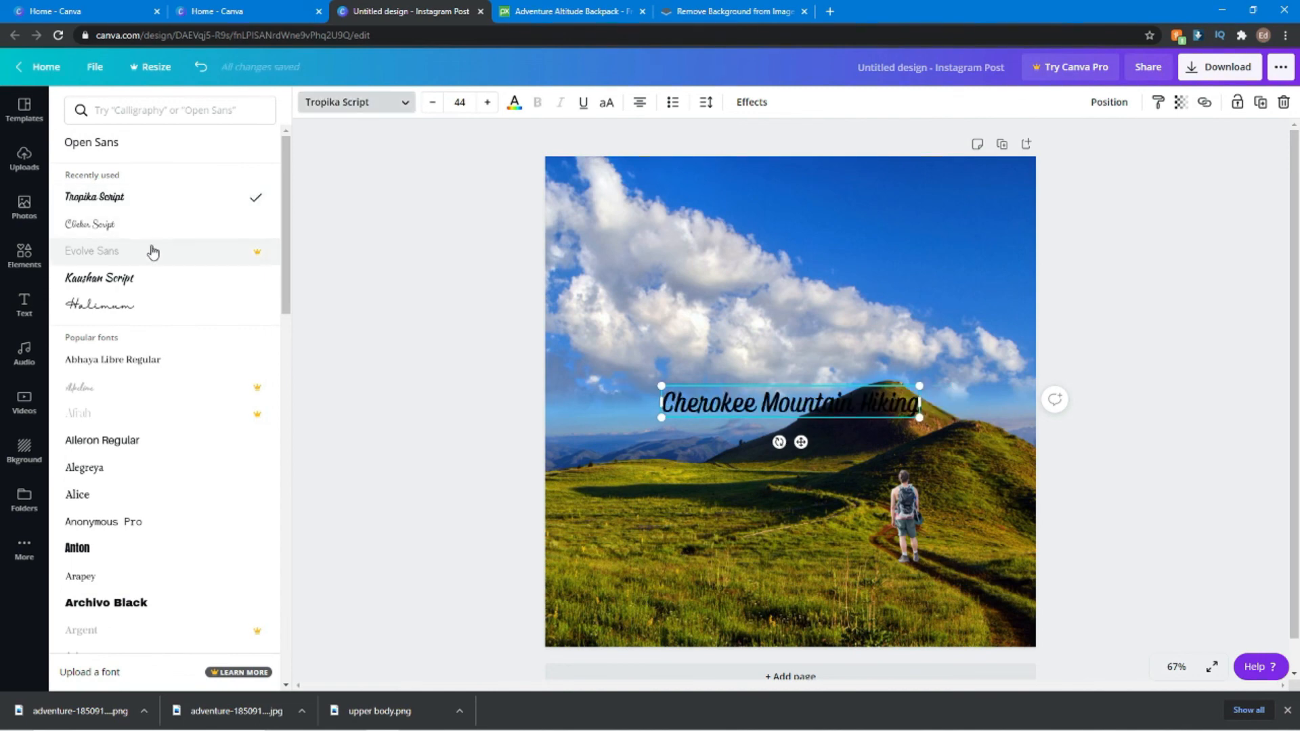
left_click(146, 278)
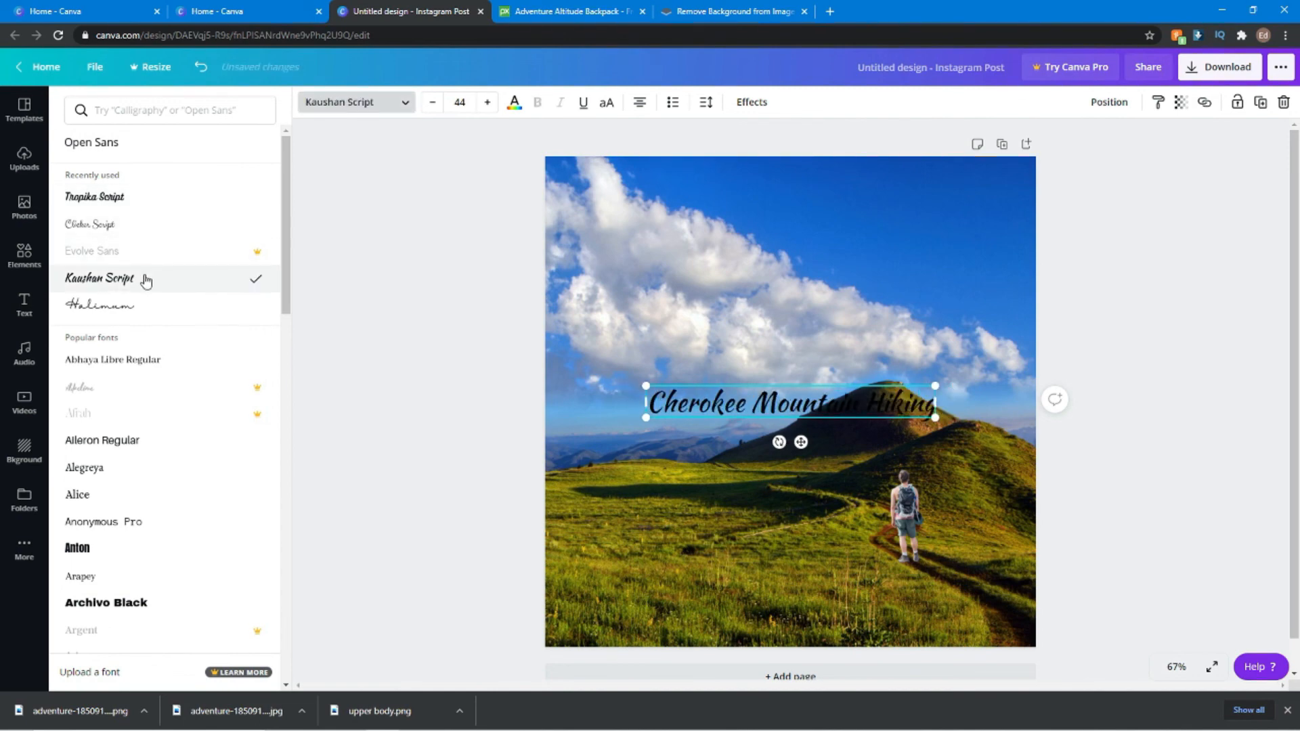
left_click(751, 102)
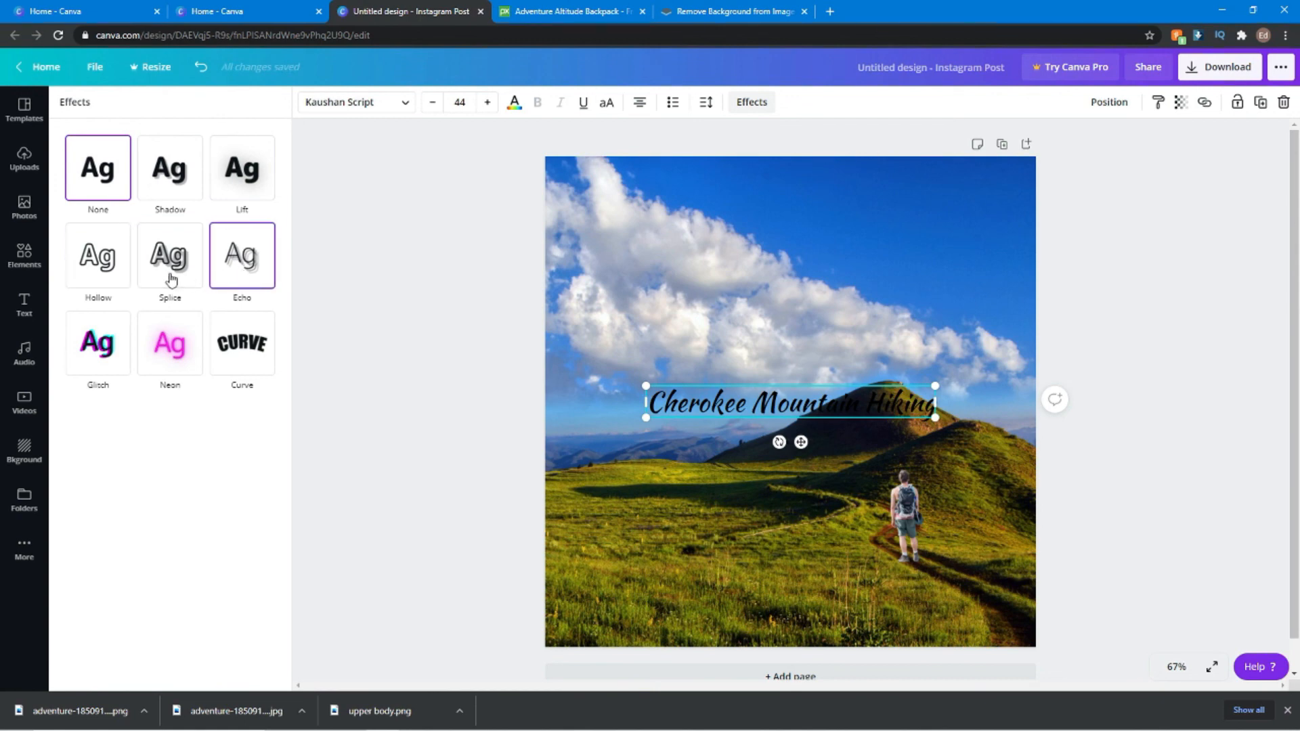
left_click(176, 196)
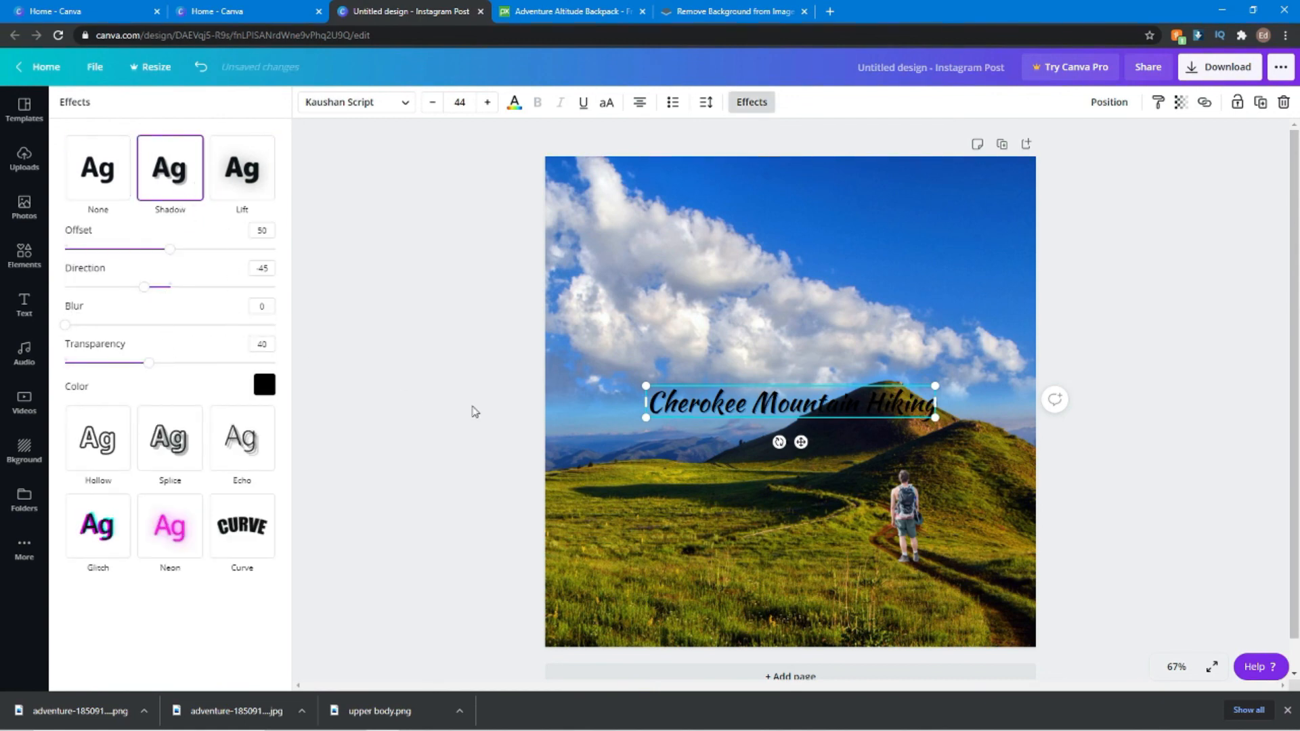
- Widen the title's text box to nearly the page width and move it up over the clouds
left_click_drag(640, 404, 557, 404)
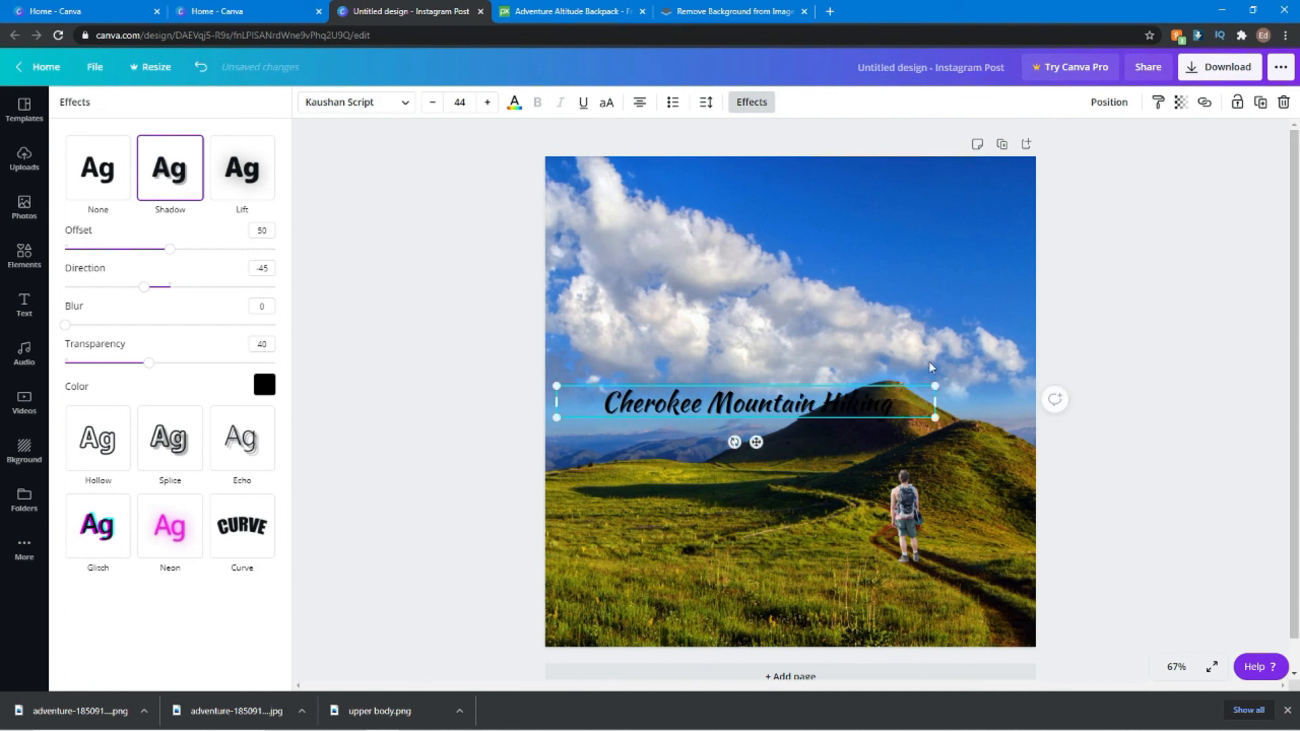
left_click_drag(942, 398, 1003, 394)
left_click_drag(804, 393, 787, 252)
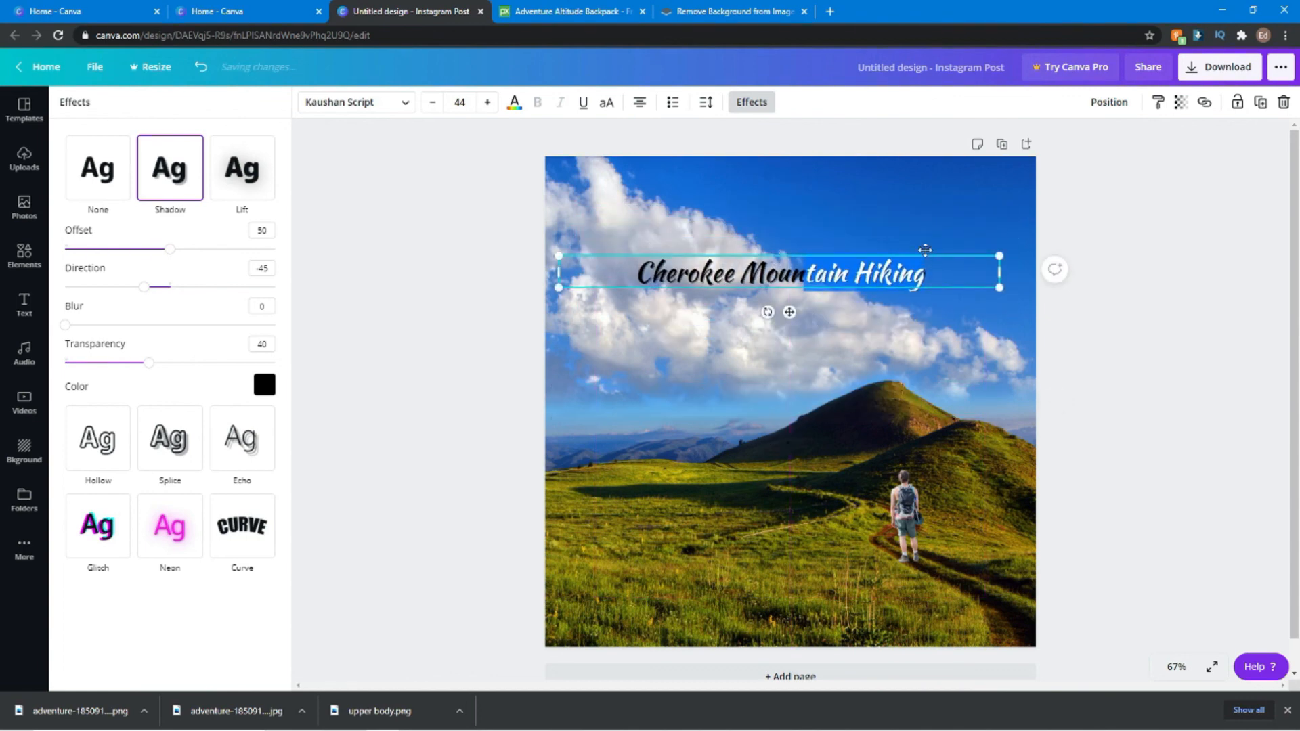
- Try dusty rose, coral and pink on the whole title, and settle on the dark slate photo colour
left_click_drag(935, 279, 635, 279)
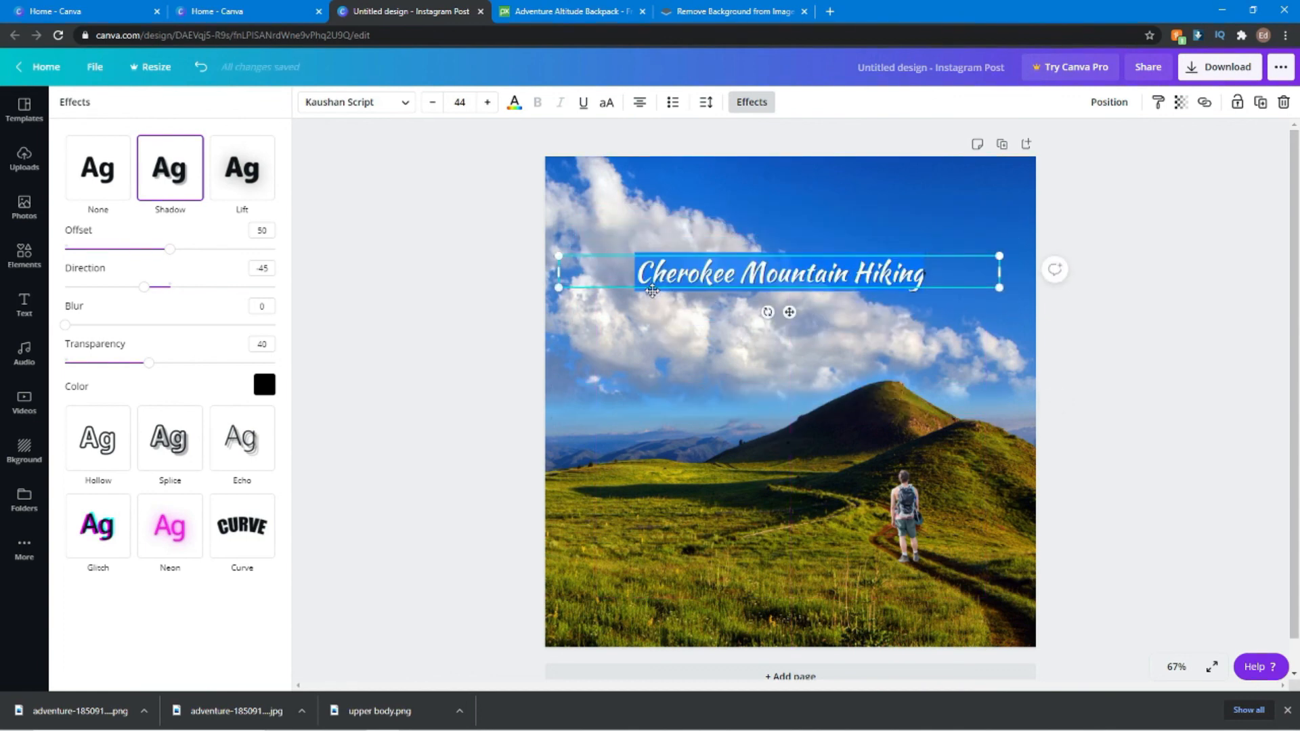
left_click(516, 100)
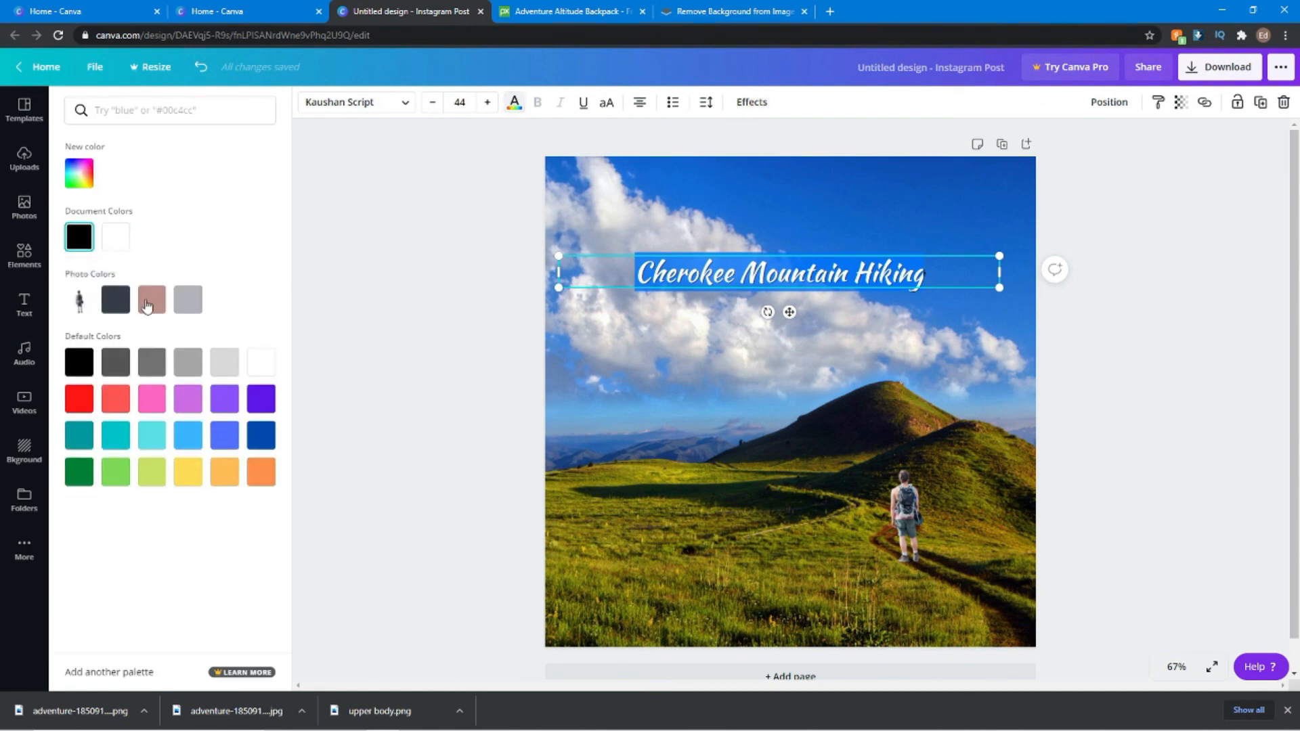
left_click(151, 302)
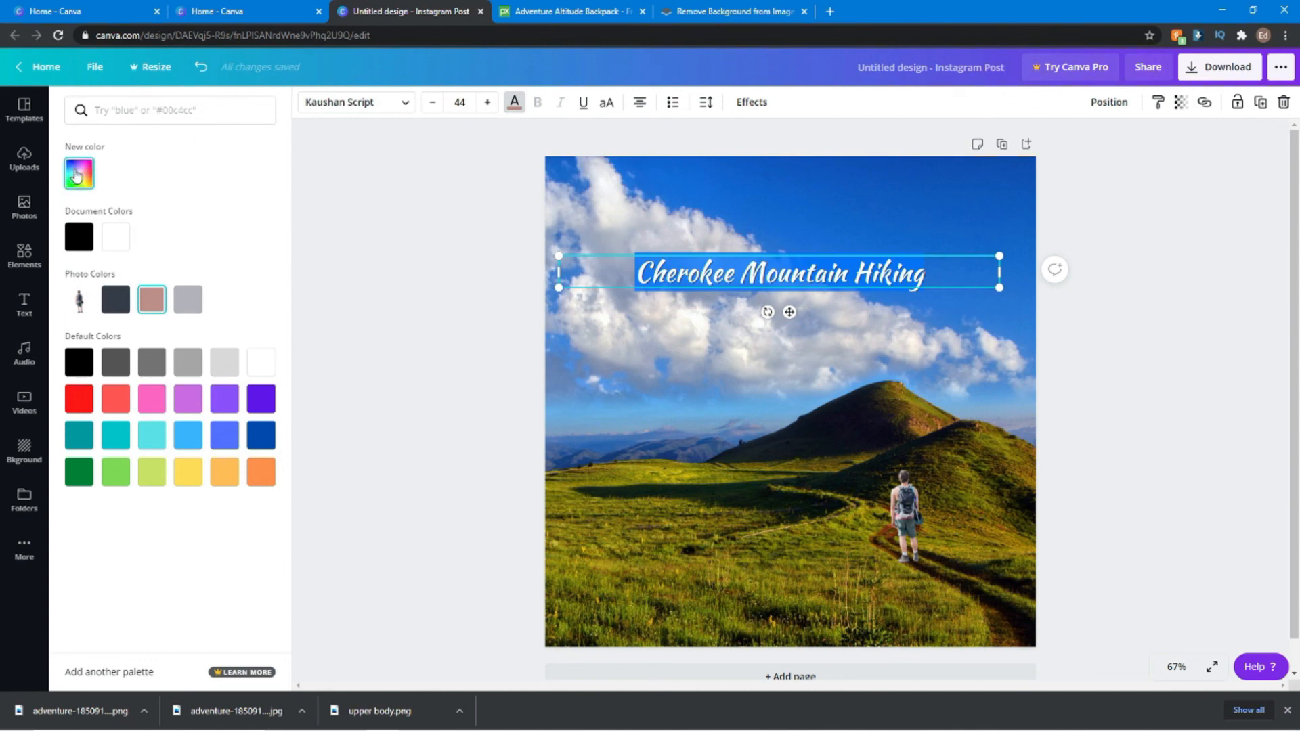
left_click(113, 401)
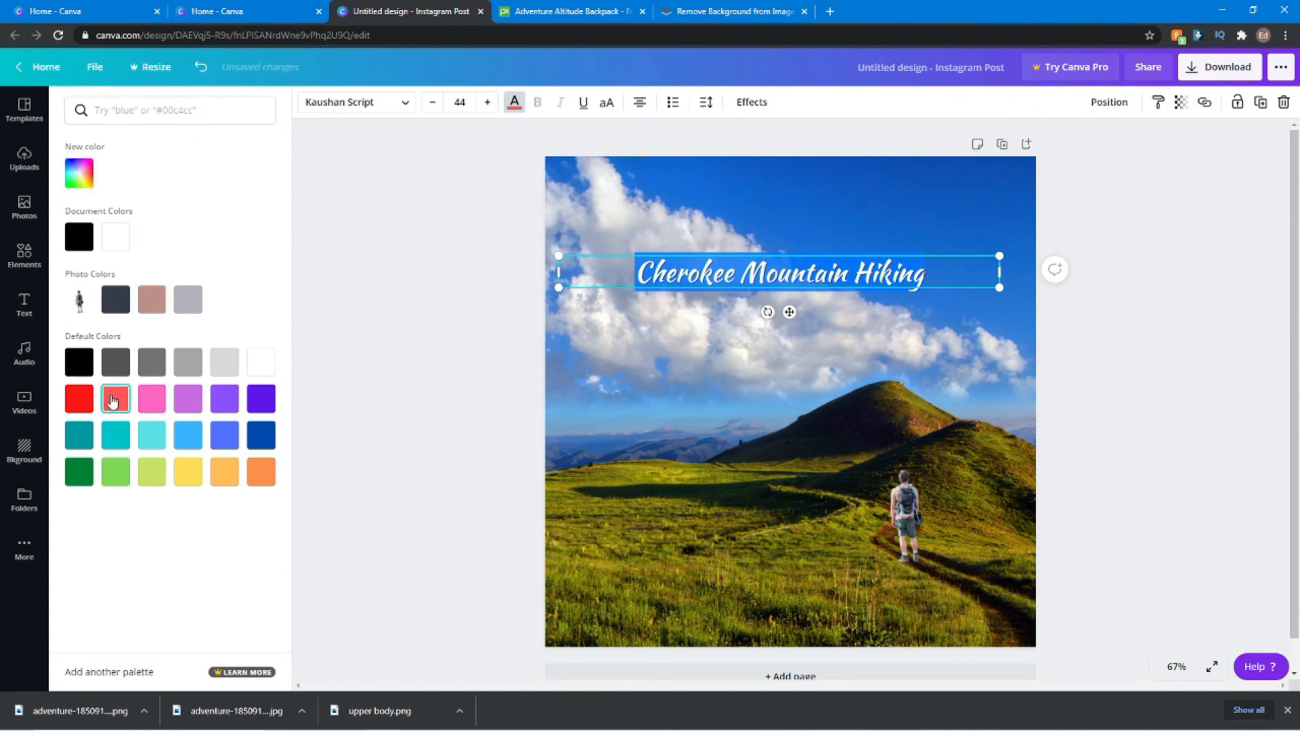
left_click(151, 406)
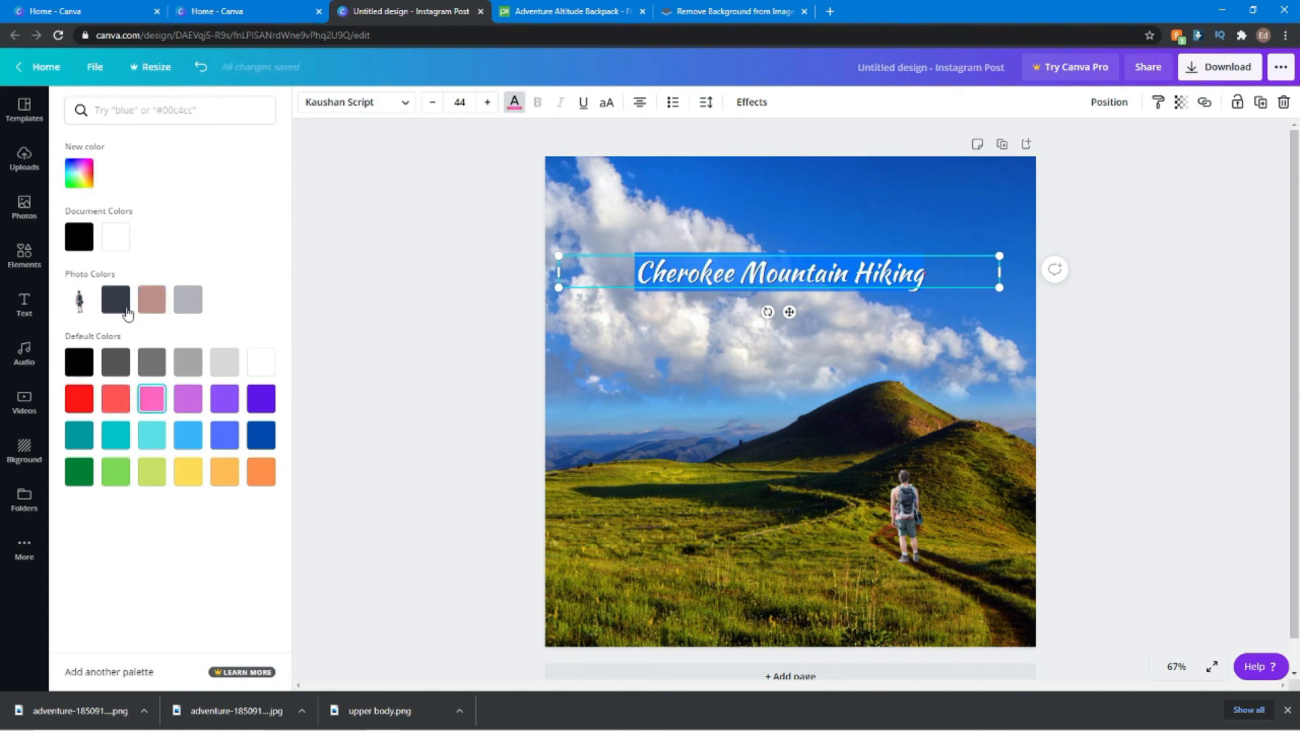
left_click(158, 304)
left_click(640, 273)
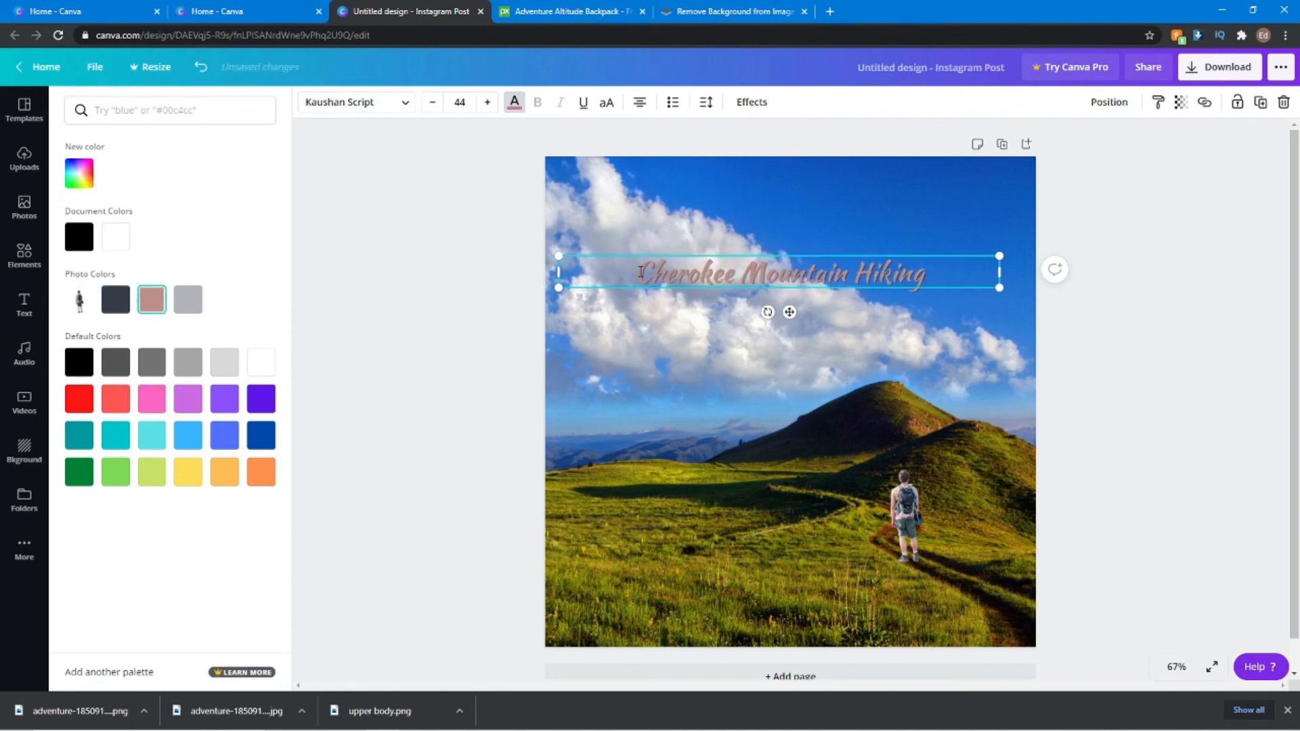
left_click(142, 405)
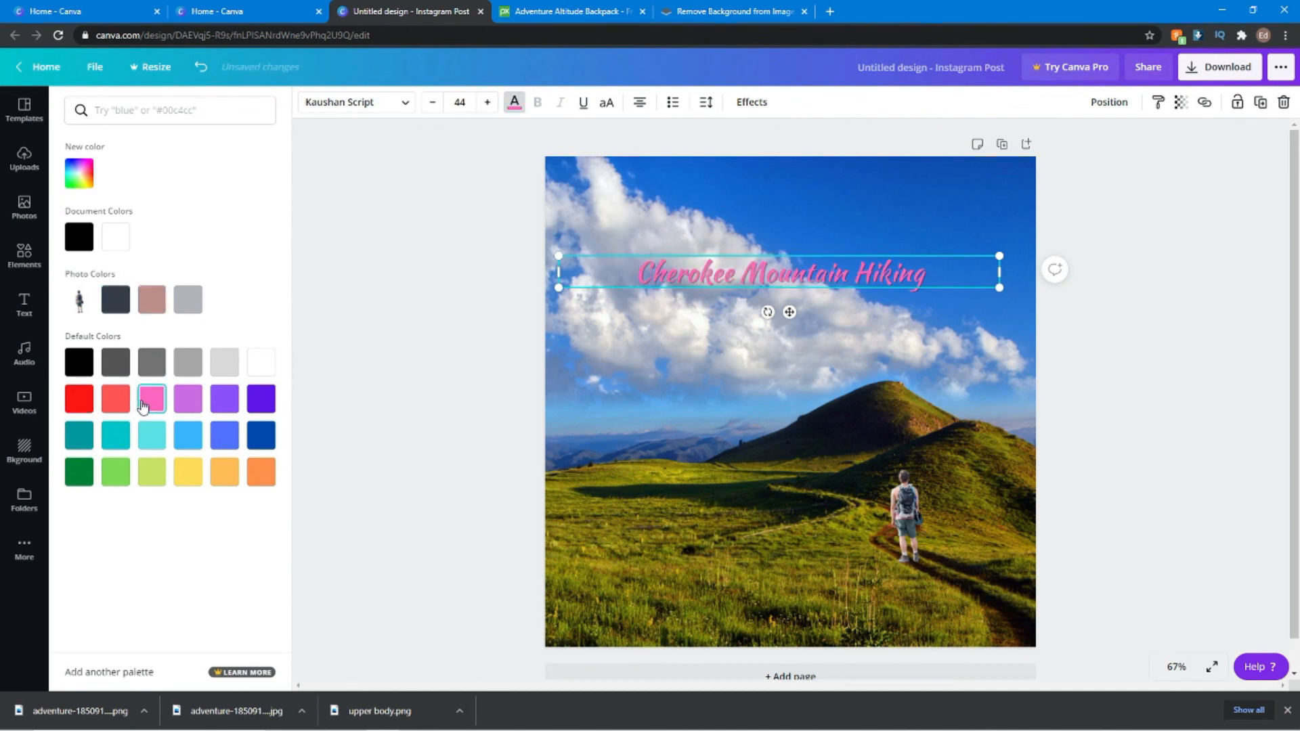
left_click(113, 306)
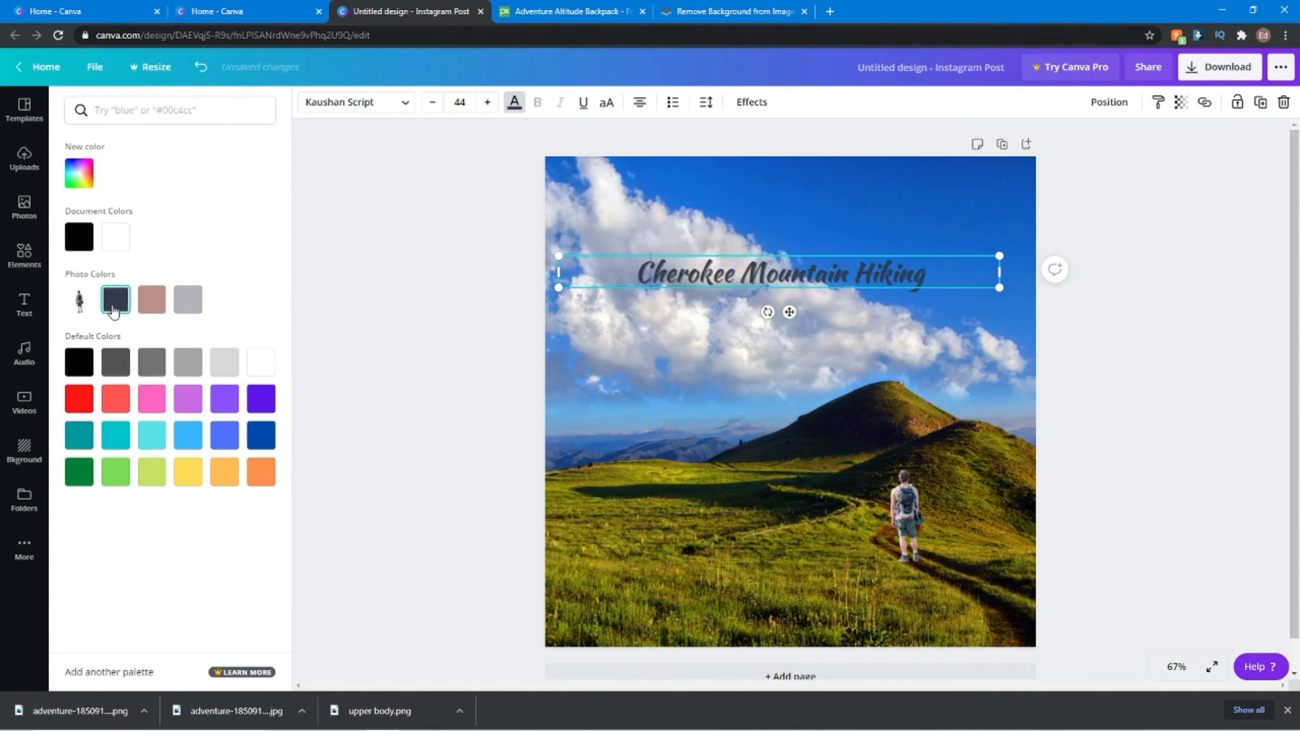
- Change the title's shadow colour to the default pink
left_click(749, 103)
left_click(264, 385)
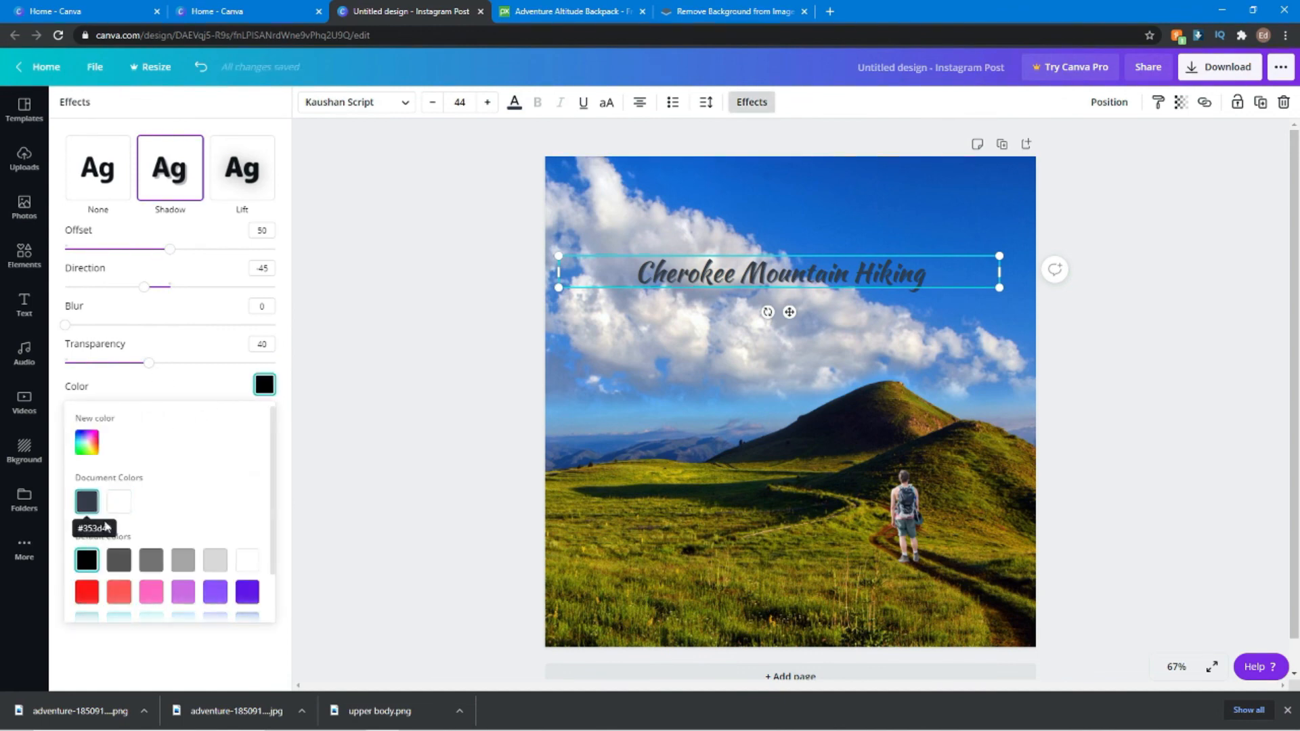
left_click(149, 593)
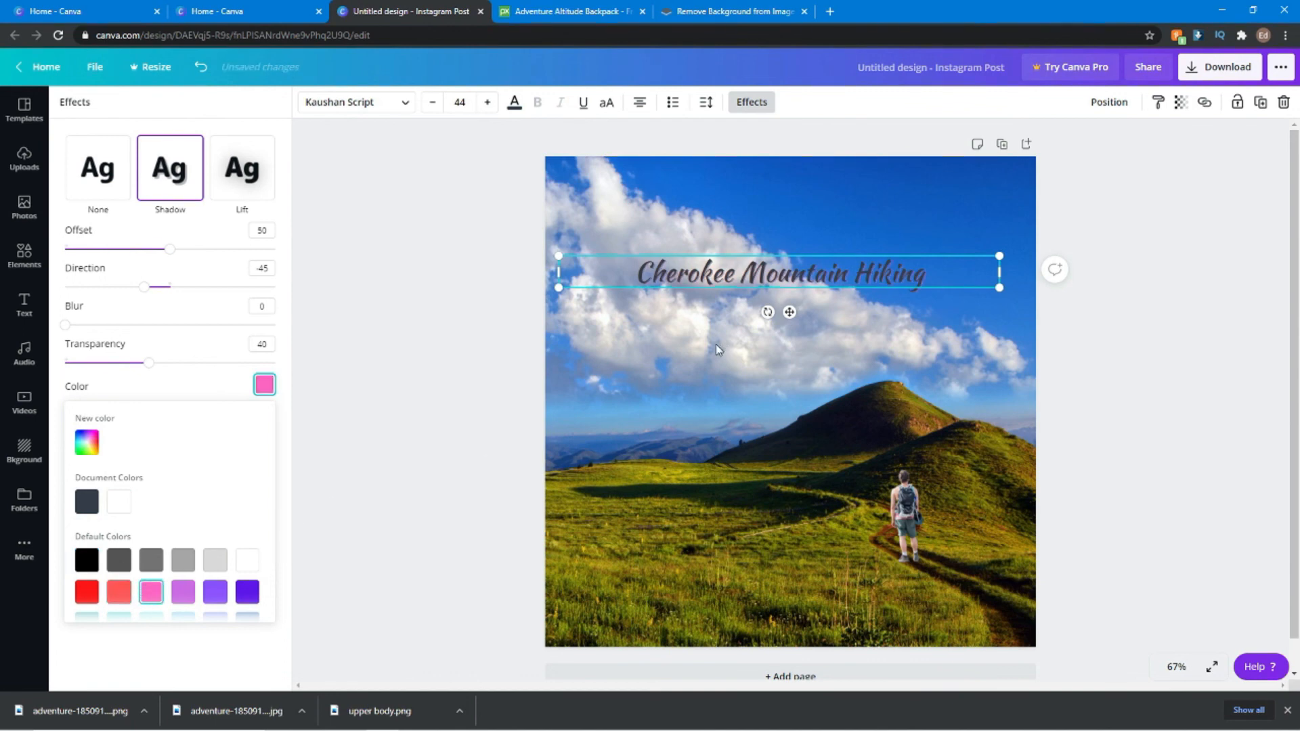
- Set the title's font size to 80
left_click(460, 101)
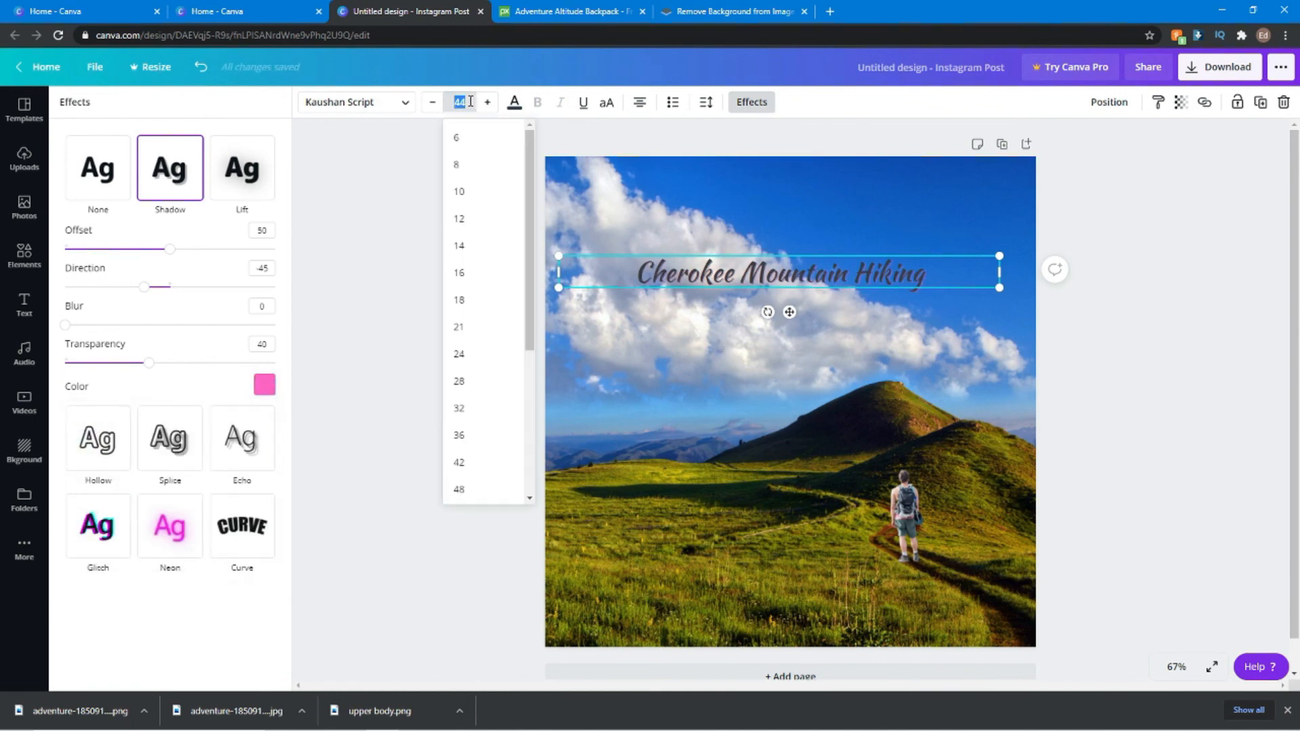
left_click(462, 101)
left_click(467, 102)
key("Return")
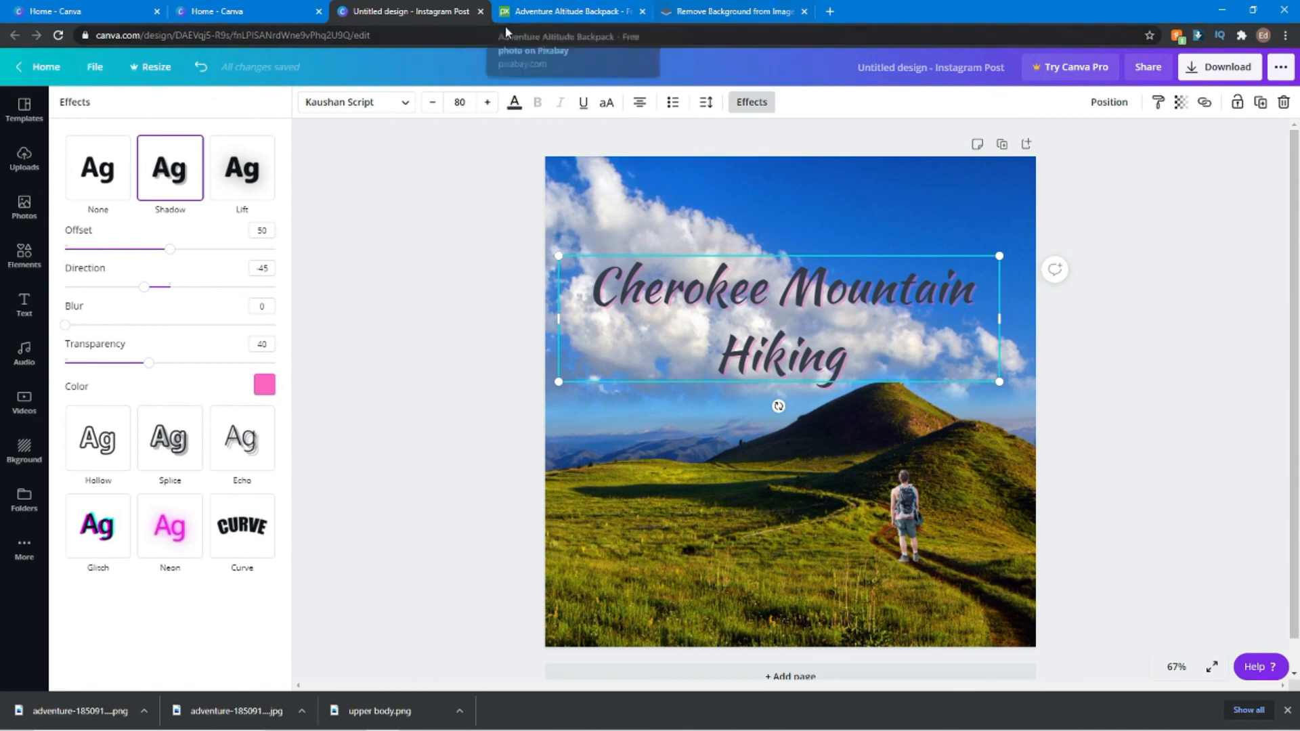
- Switch to the remove.bg page with the hiker's removed background
left_click(725, 13)
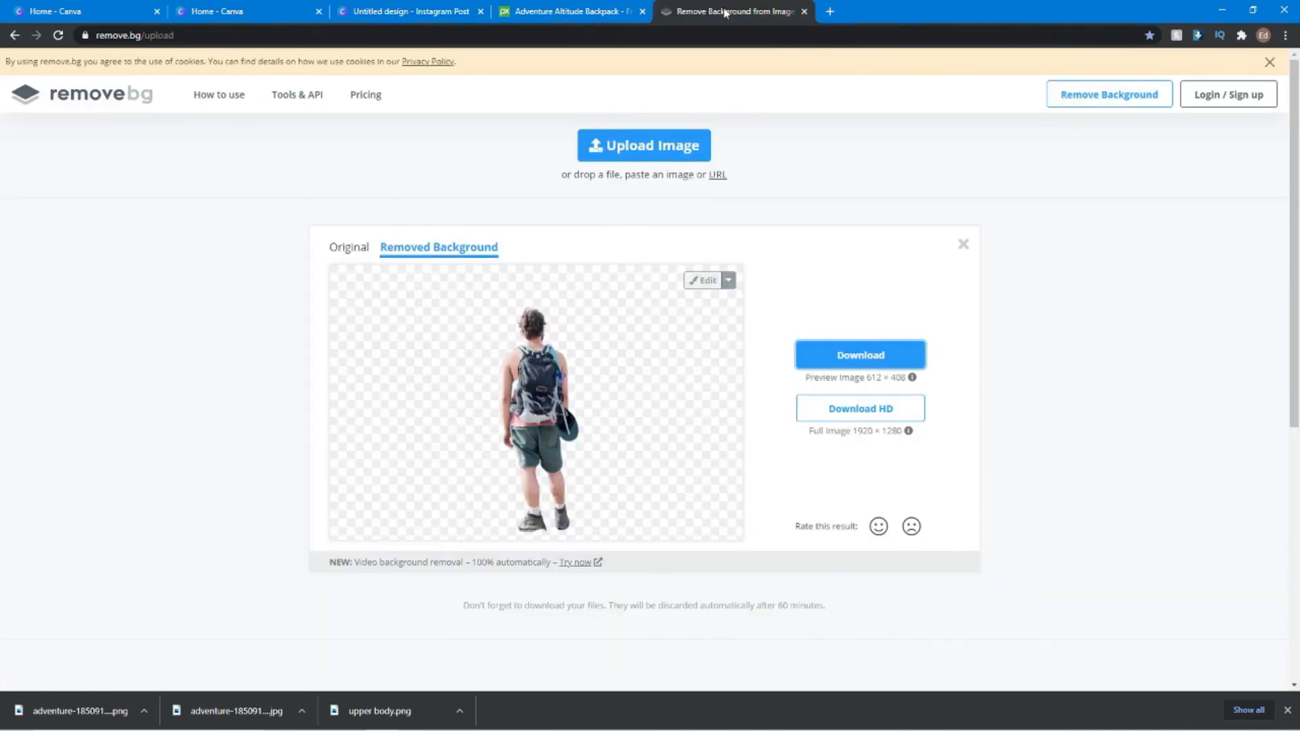